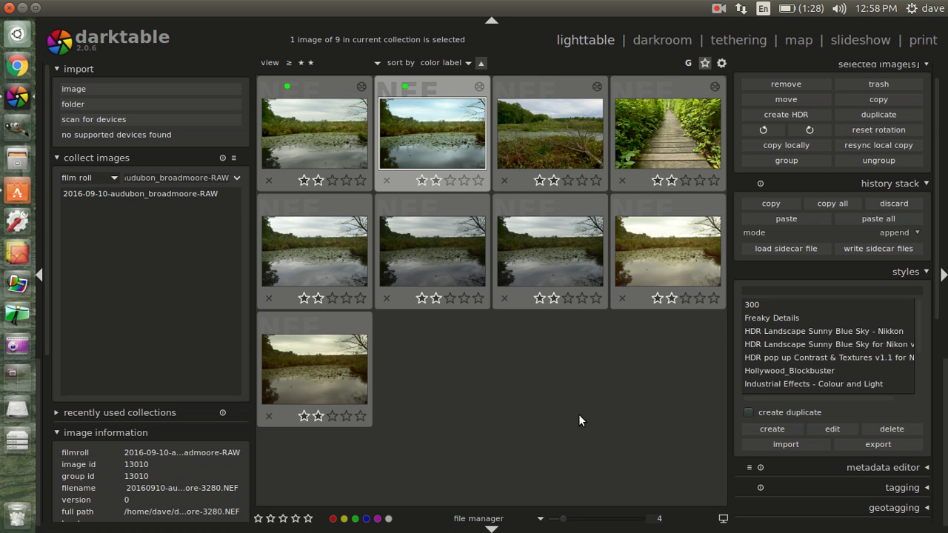
Step: Restore the maximized window and switch it to full-screen mode
left_click(36, 8)
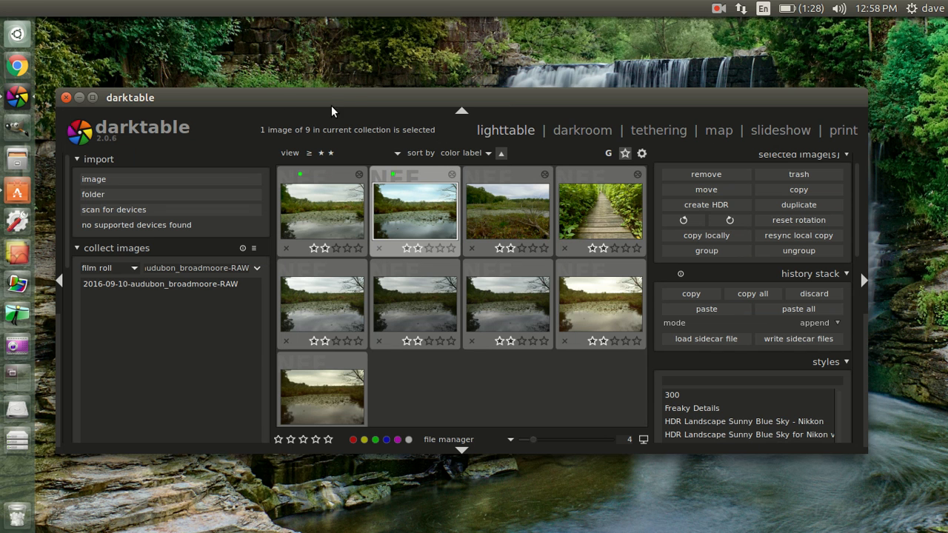
key("F11")
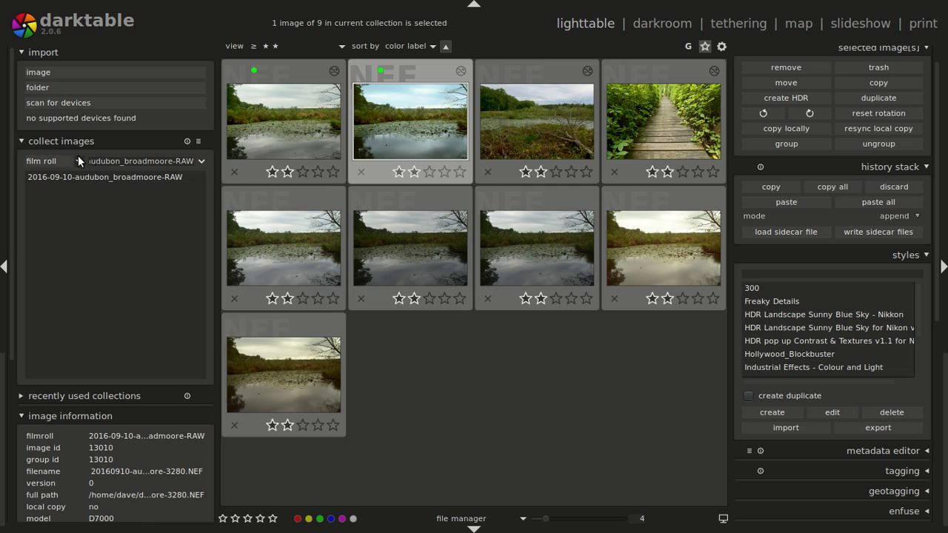
Step: Import the folder 2016-09-10-audubon_broadmoore-RAW from the 2016-09 directory as a film roll
left_click(43, 50)
left_click(43, 51)
left_click(41, 83)
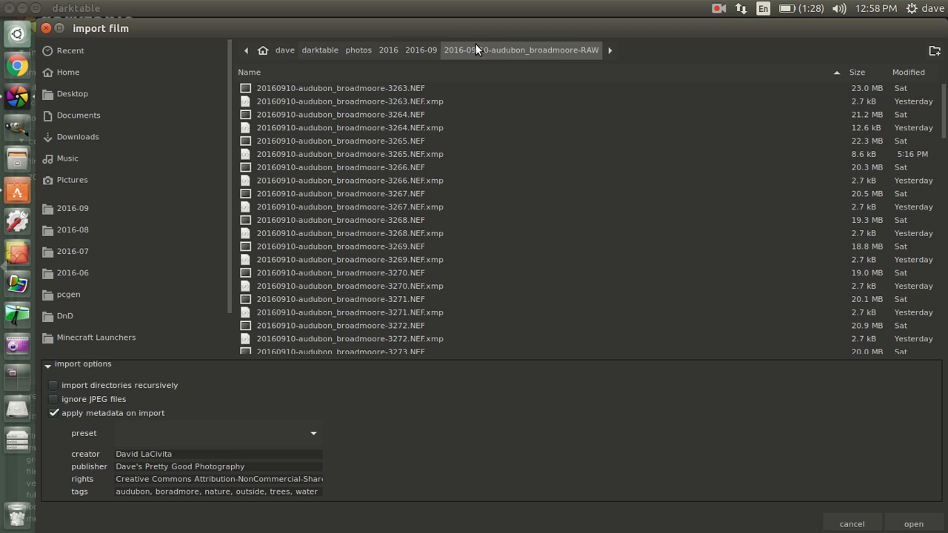
left_click(427, 50)
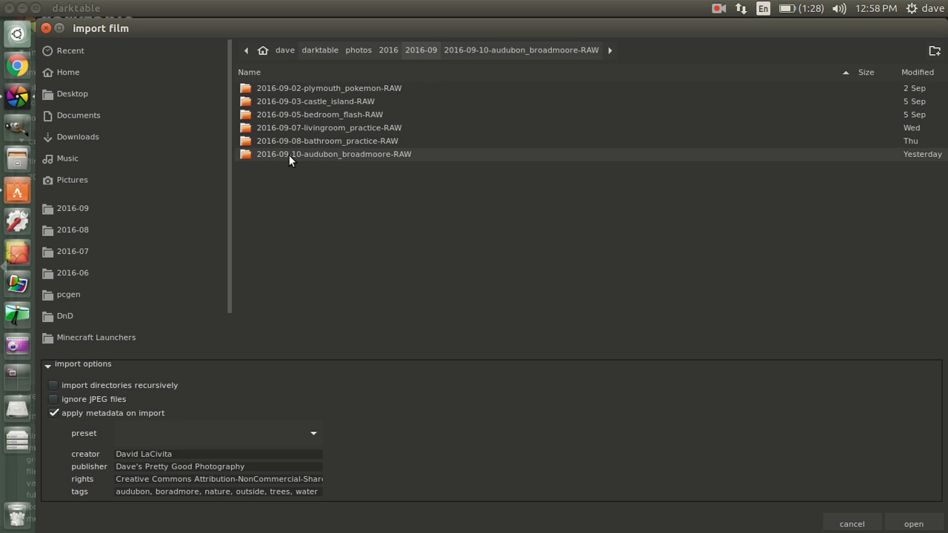
double_click(397, 156)
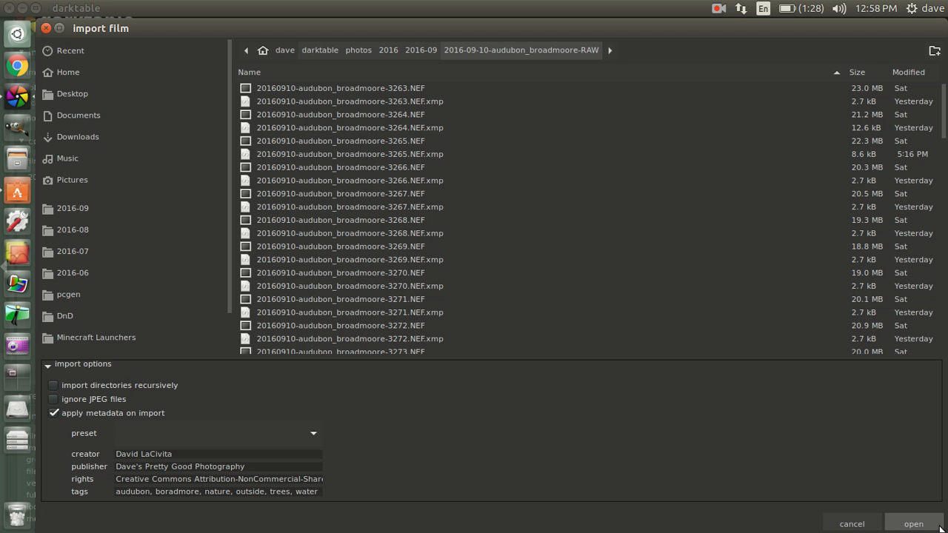
double_click(63, 30)
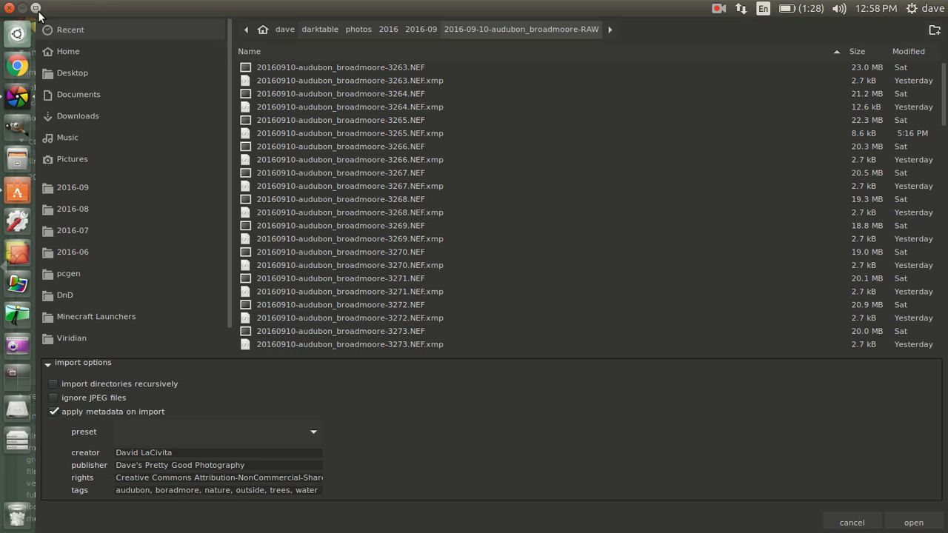
left_click(35, 7)
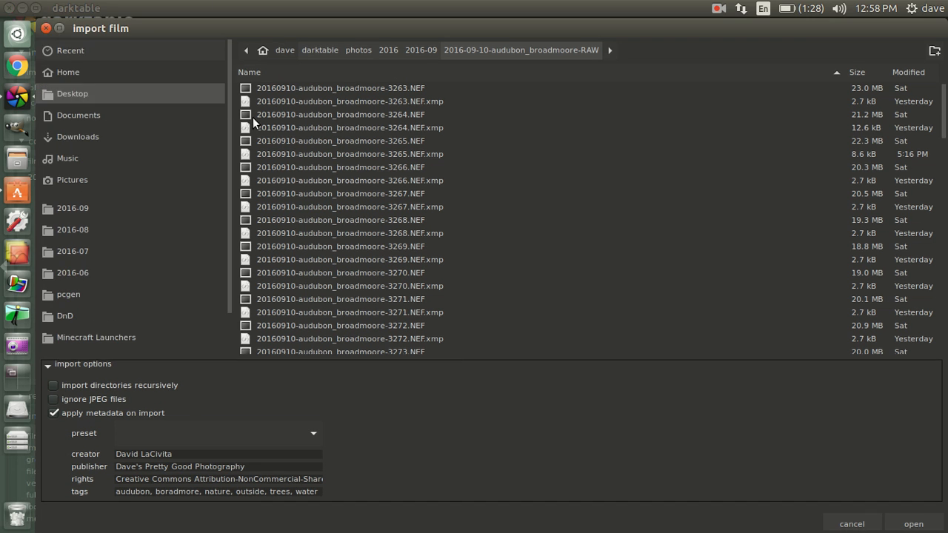
left_click(915, 523)
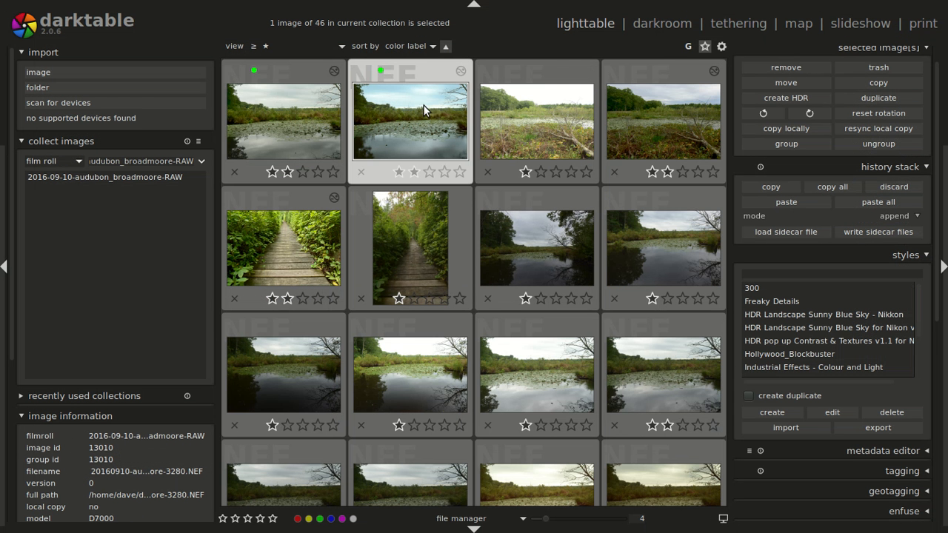
Step: Look through the thumbnails of the imported film roll from the first photo to the last and back
scroll(558, 267, "down", 8)
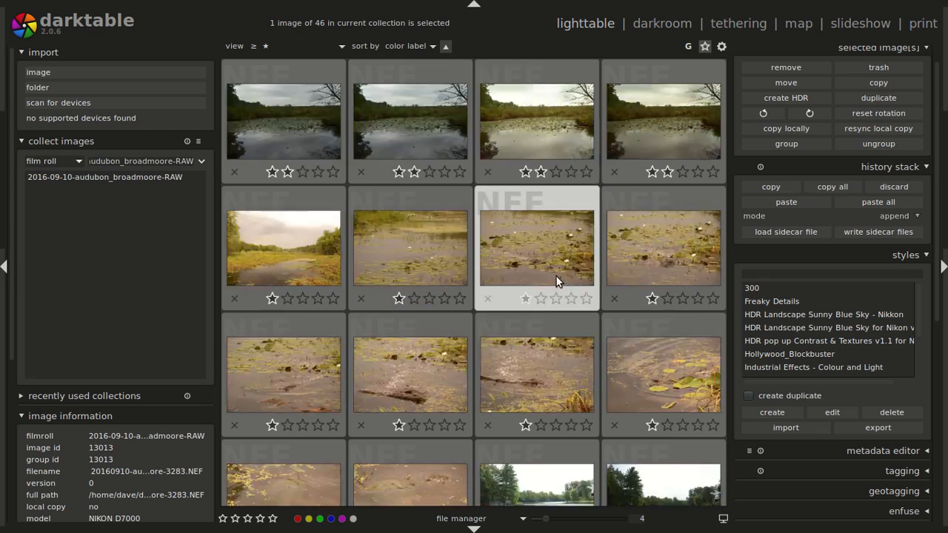
scroll(556, 278, "down", 2)
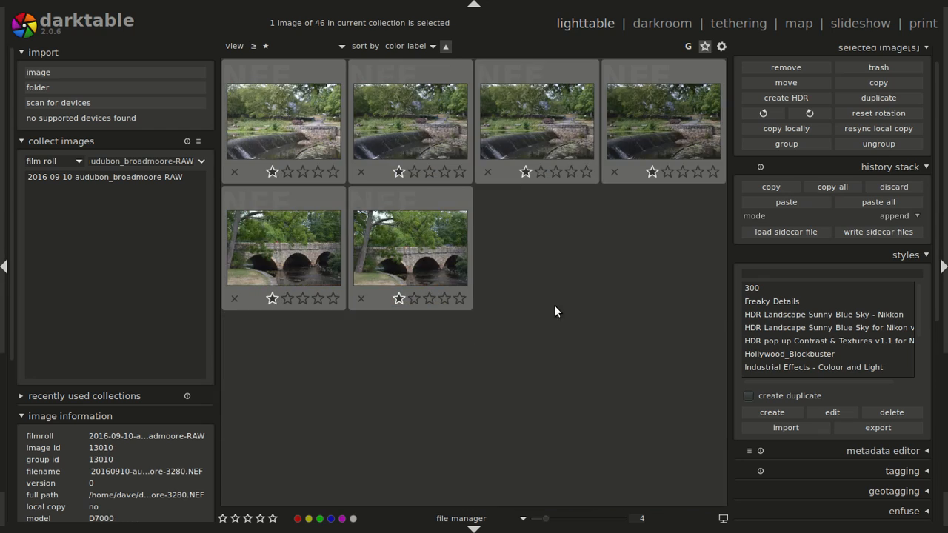
scroll(556, 311, "up", 8)
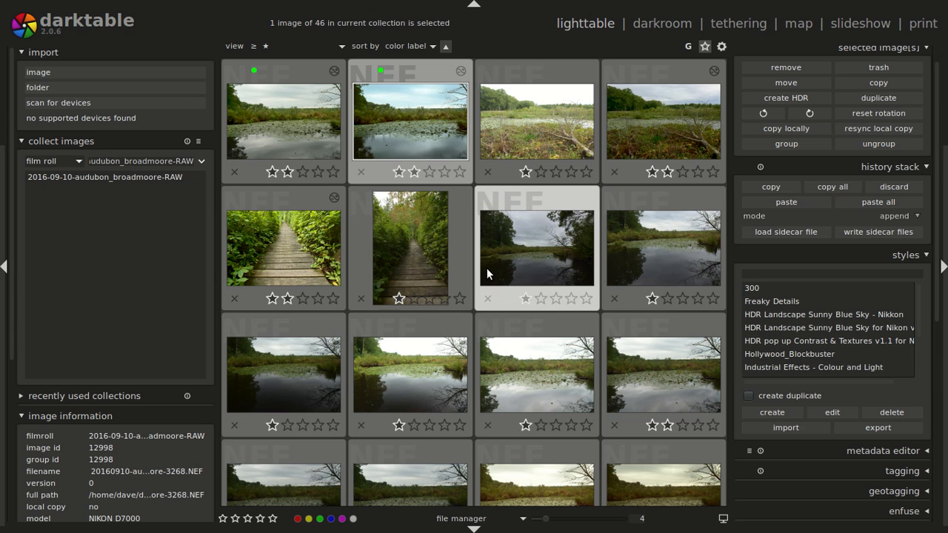
scroll(487, 270, "down", 7)
scroll(486, 269, "down", 4)
scroll(486, 269, "up", 4)
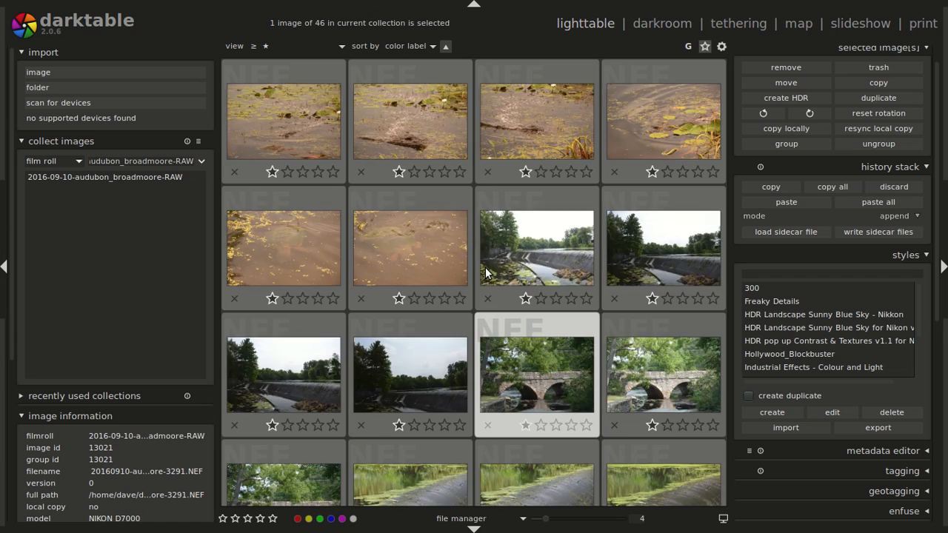
scroll(485, 272, "up", 5)
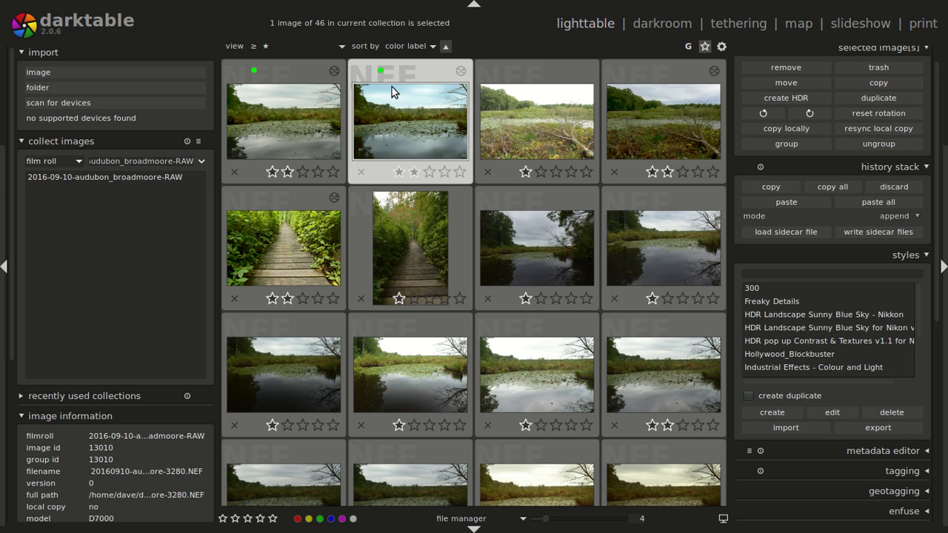
Step: Remove the green color label from the two labelled lily pond photos, 3280 and 3276
left_click(320, 519)
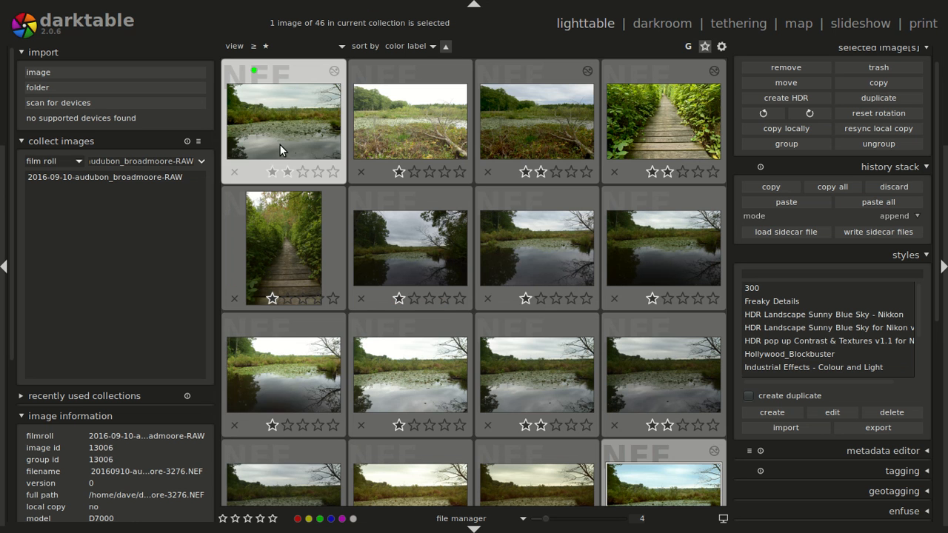
left_click(320, 519)
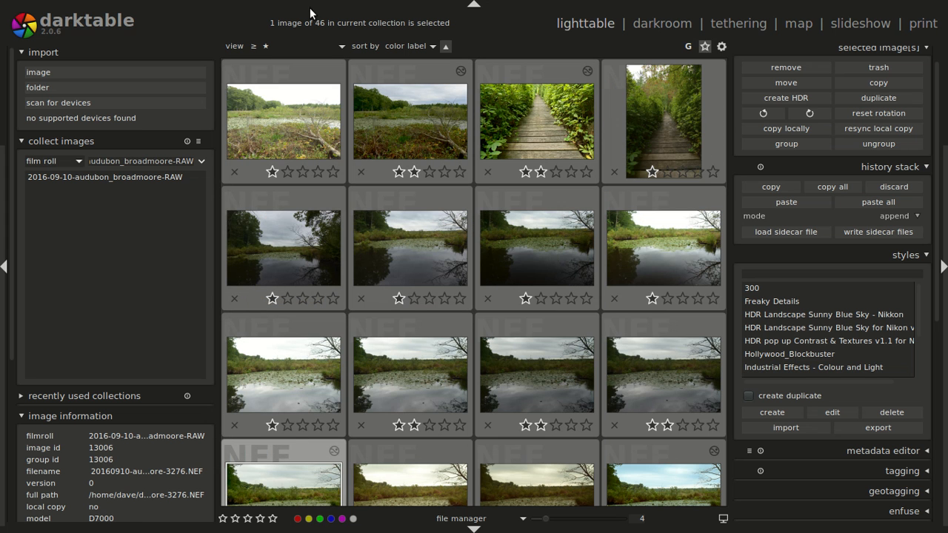
Step: Change the collection's sort order to time
left_click(435, 44)
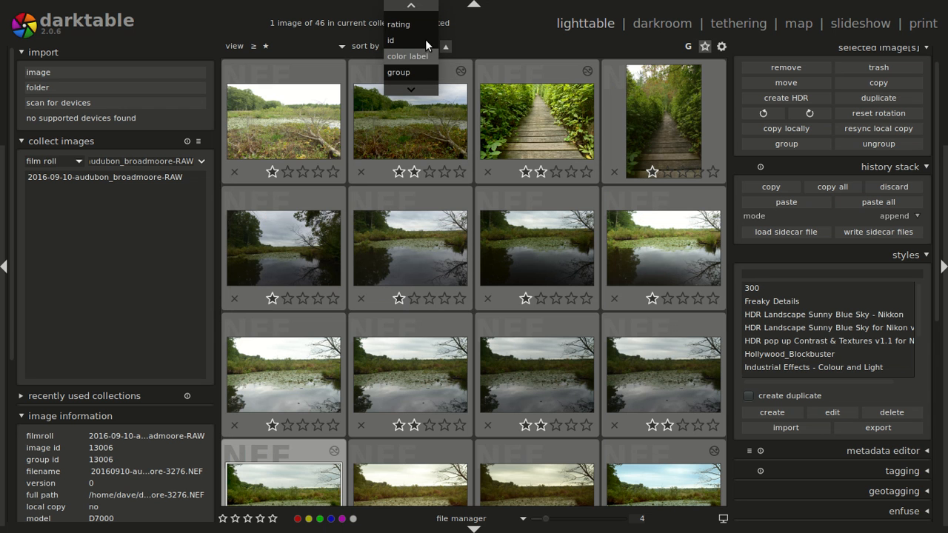
scroll(425, 39, "up", 2)
left_click(411, 30)
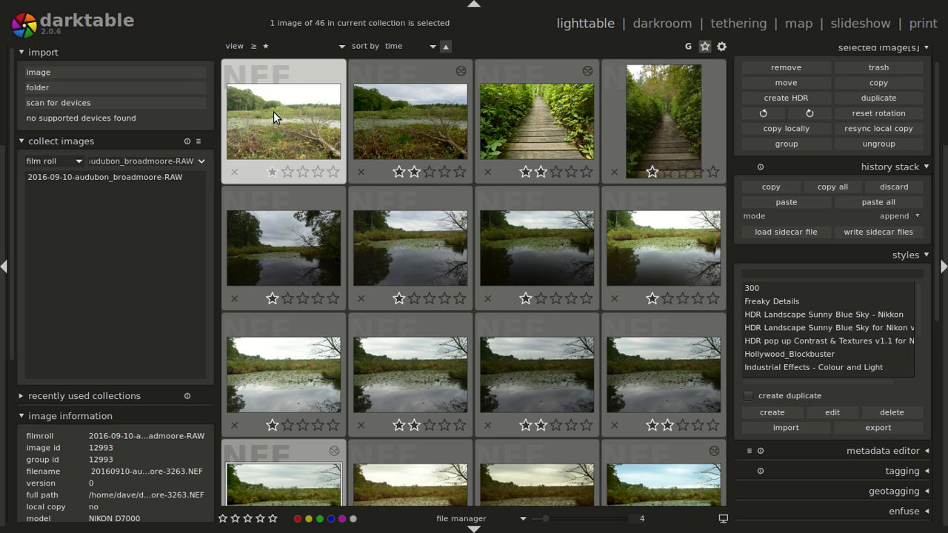
Step: Review the time-sorted collection from start to end, looking back over the lily pond photos
scroll(273, 111, "down", 11)
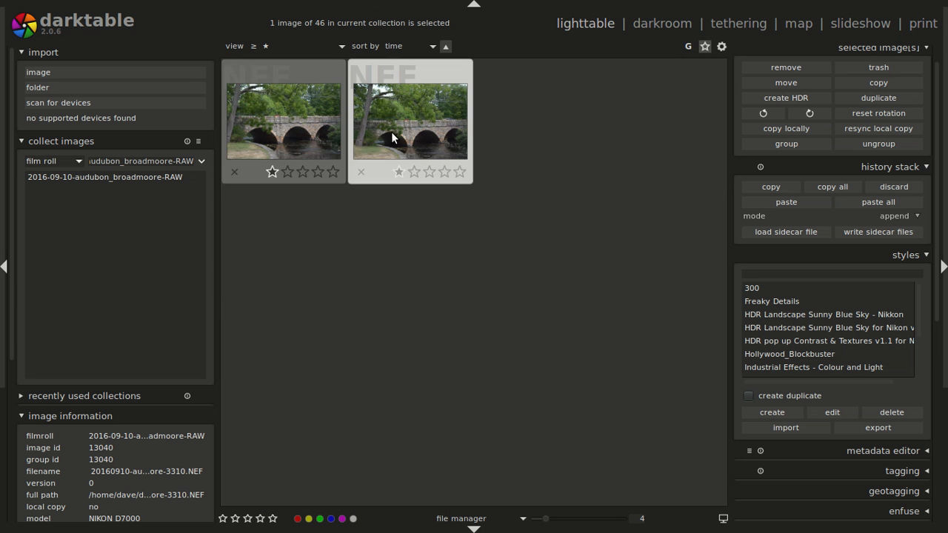
scroll(441, 189, "up", 9)
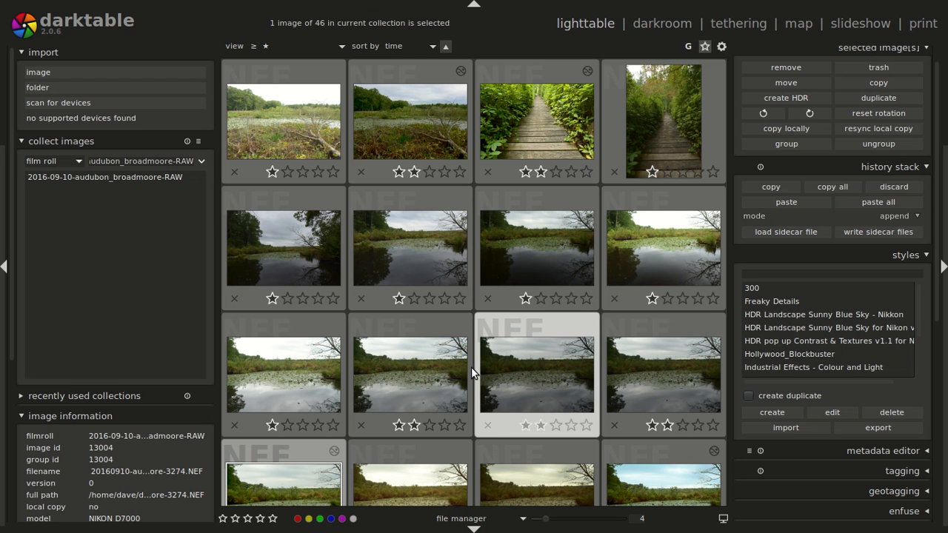
scroll(532, 301, "down", 2)
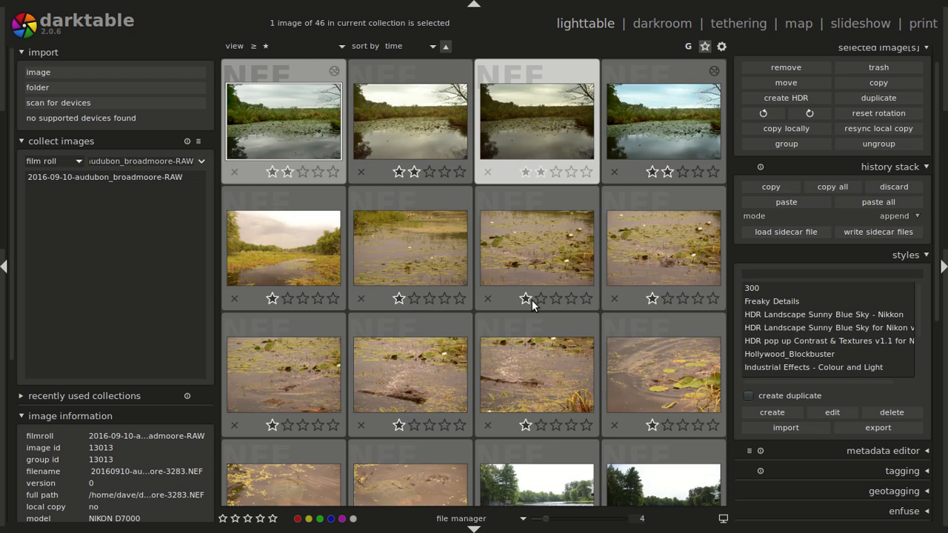
scroll(532, 300, "up", 2)
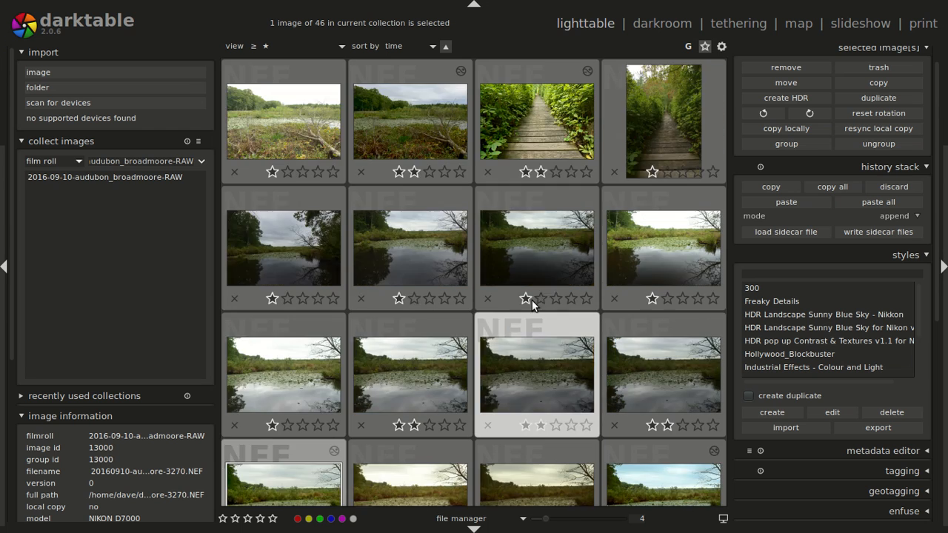
scroll(532, 300, "down", 4)
scroll(532, 300, "up", 2)
scroll(532, 300, "down", 1)
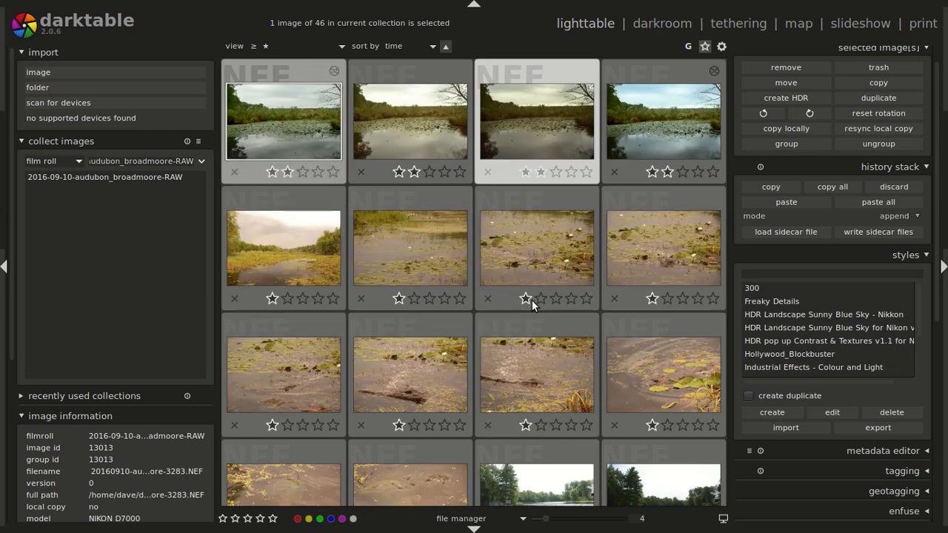
scroll(531, 300, "up", 2)
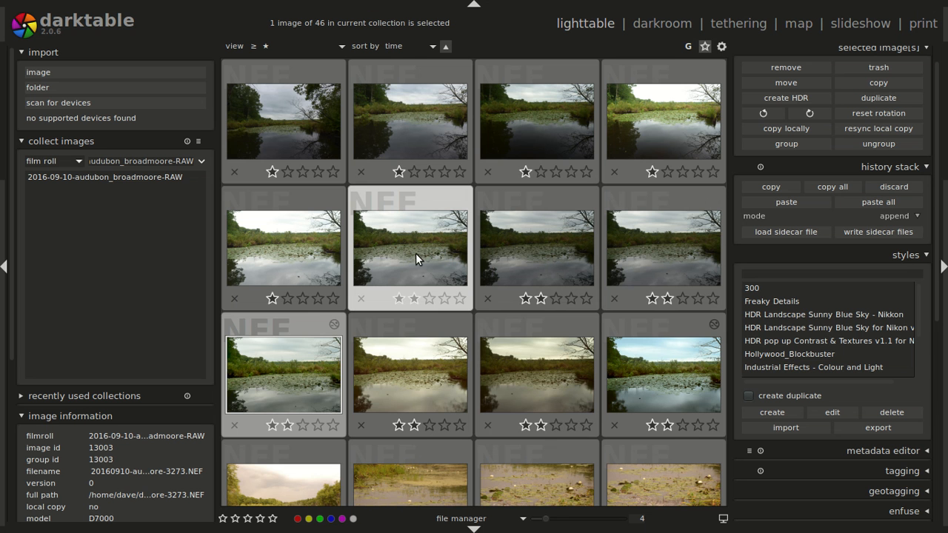
Step: View photo 20160910-audubon_broadmoore-3273.NEF on its own, and return to a thumbnail grid of six images per row
scroll(416, 254, "up", 1, "ctrl")
scroll(448, 280, "up", 1, "ctrl")
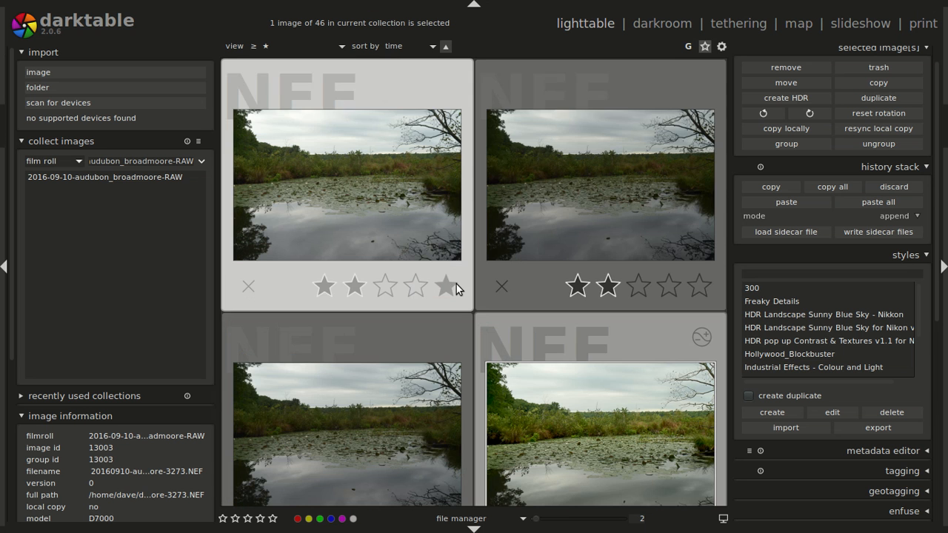
scroll(395, 226, "up", 1, "ctrl")
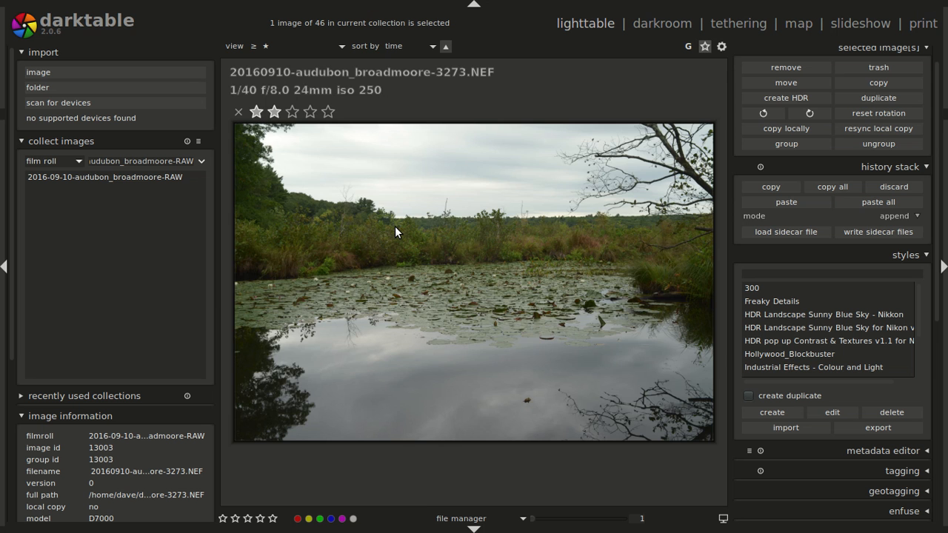
scroll(395, 226, "down", 3, "ctrl")
scroll(395, 226, "down", 1, "ctrl")
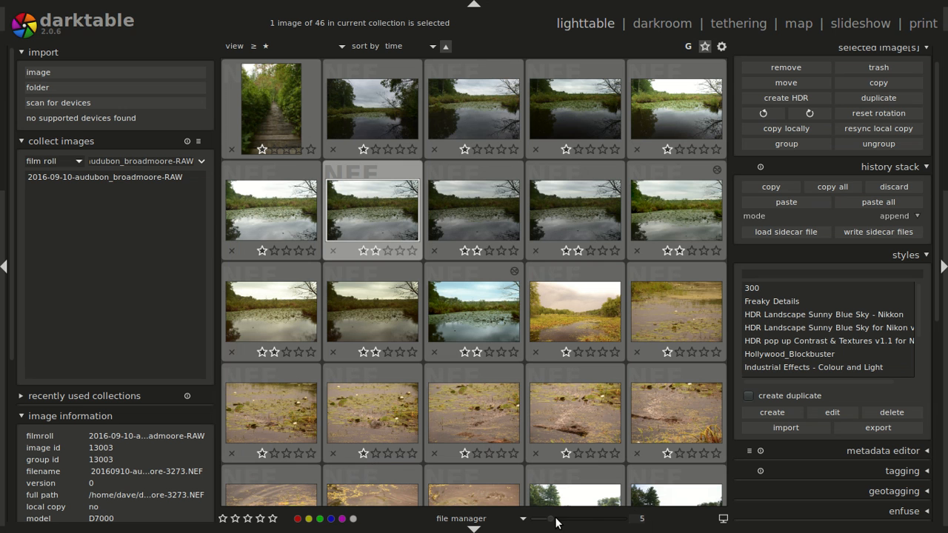
left_click_drag(553, 521, 555, 523)
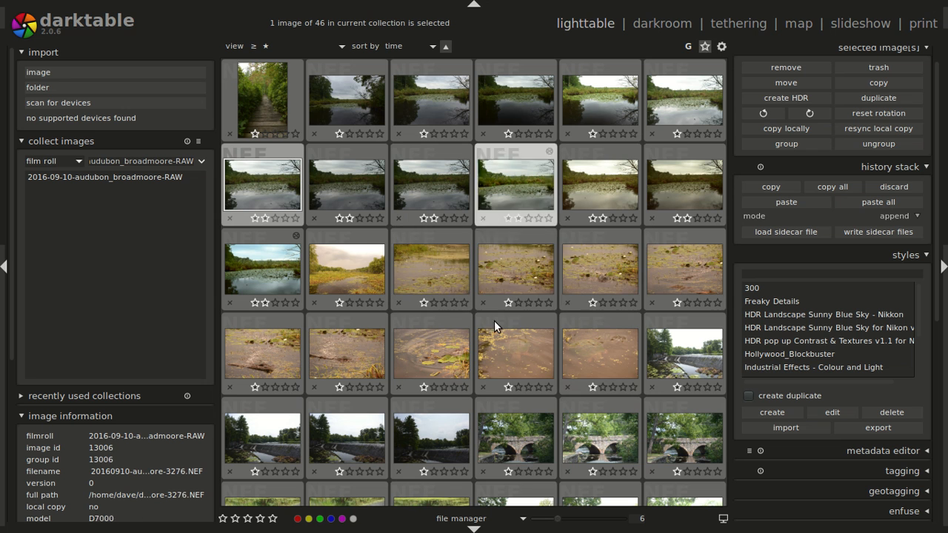
Step: Switch the lighttable to the zoomable light table layout, zoom out to ten images per row and pan across the photos
left_click(477, 519)
left_click(480, 502)
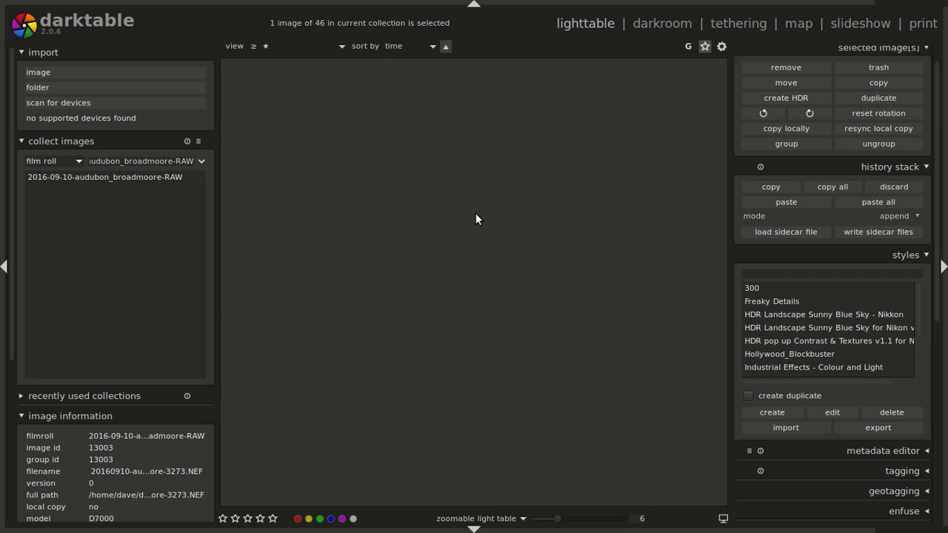
scroll(487, 221, "down", 4)
left_click_drag(486, 220, 449, 121)
left_click_drag(358, 171, 580, 354)
left_click_drag(330, 96, 561, 174)
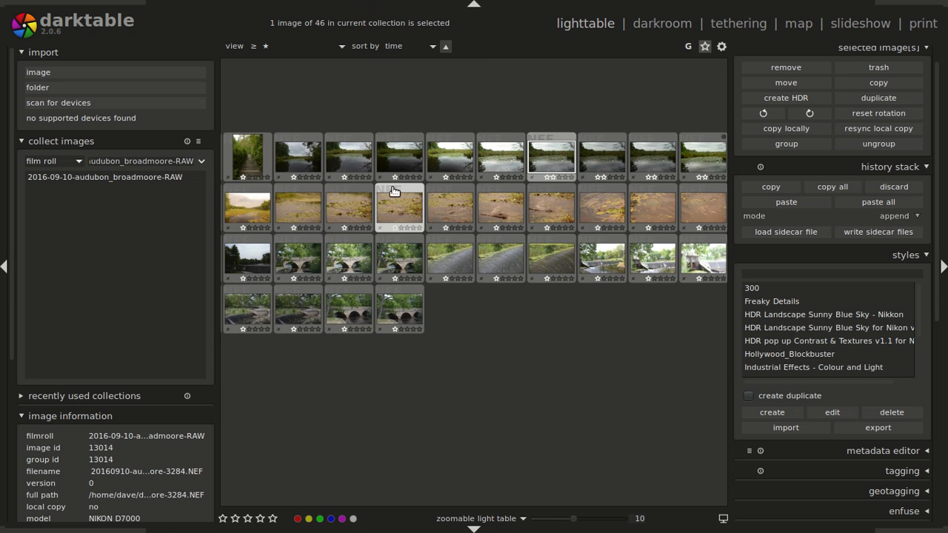
left_click_drag(394, 191, 410, 230)
Step: Inspect the photos at four images across, and return to an overview of eight across that includes the first photos
scroll(401, 208, "up", 6)
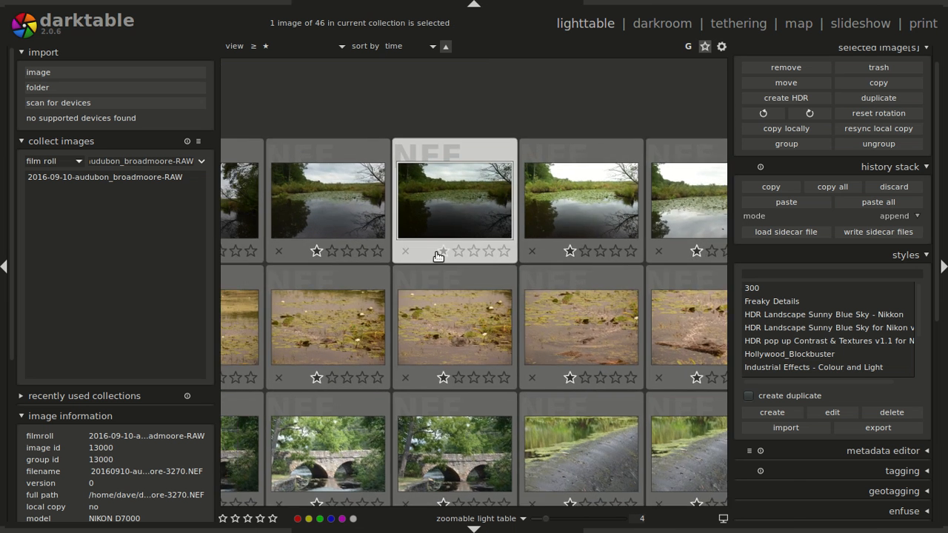
left_click_drag(420, 235, 614, 179)
left_click_drag(432, 293, 479, 291)
scroll(474, 268, "down", 3)
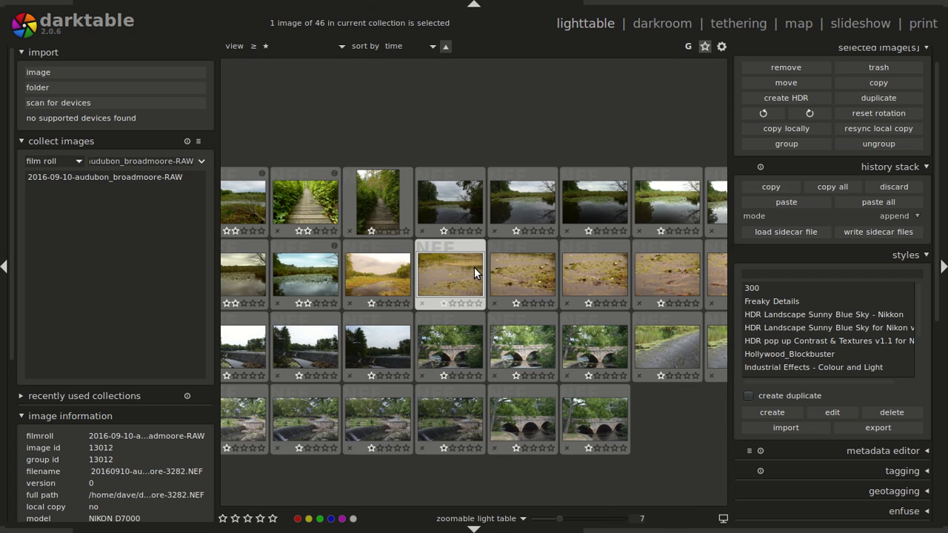
scroll(474, 267, "down", 1)
left_click_drag(333, 209, 430, 166)
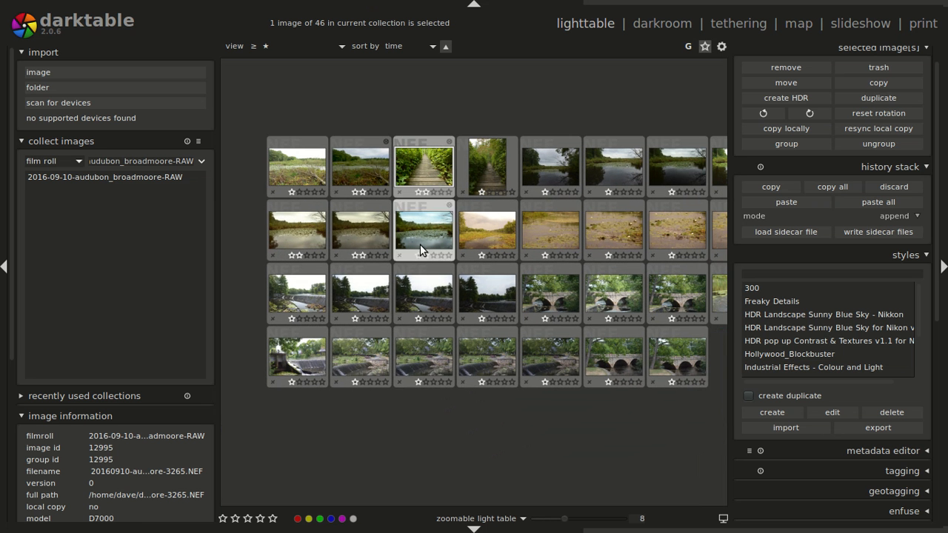
Step: Return the lighttable to the file manager layout and show nine thumbnails per row
left_click(503, 524)
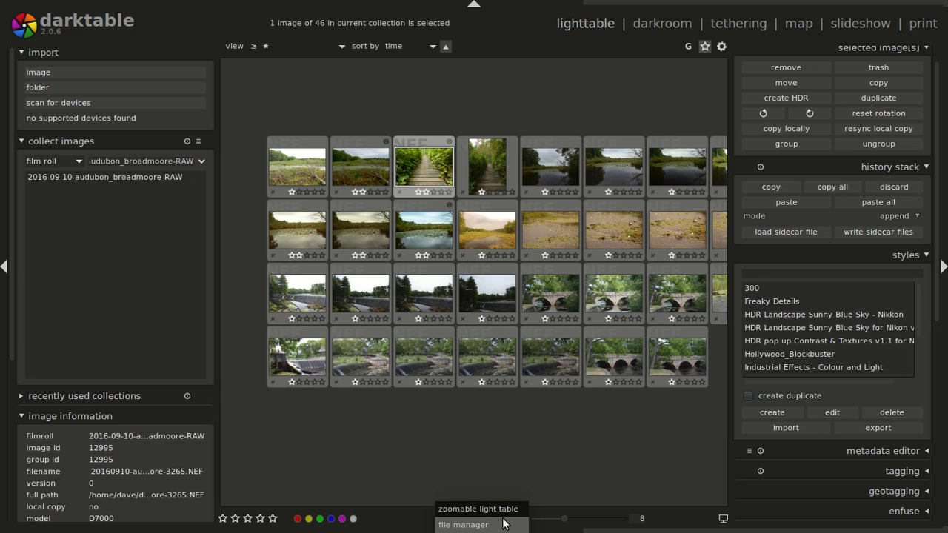
left_click(503, 521)
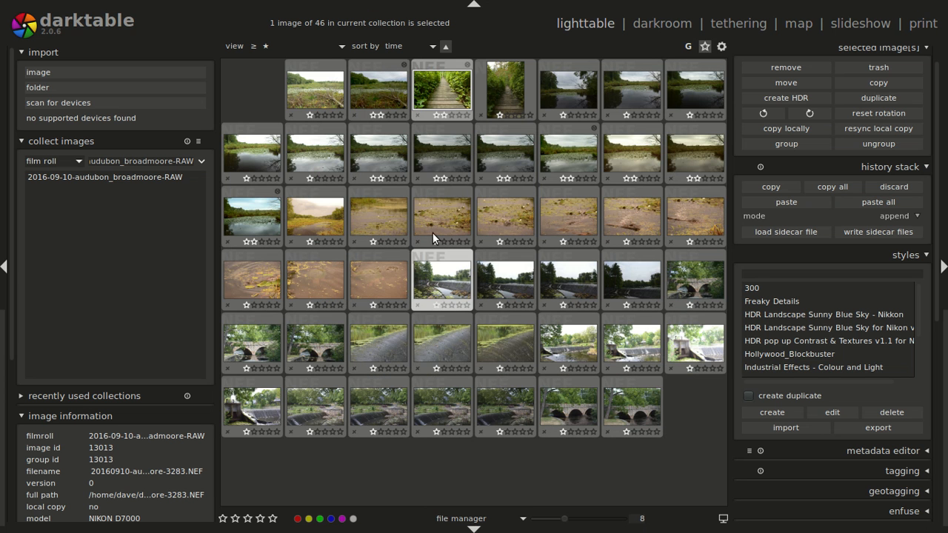
scroll(433, 233, "down", 1)
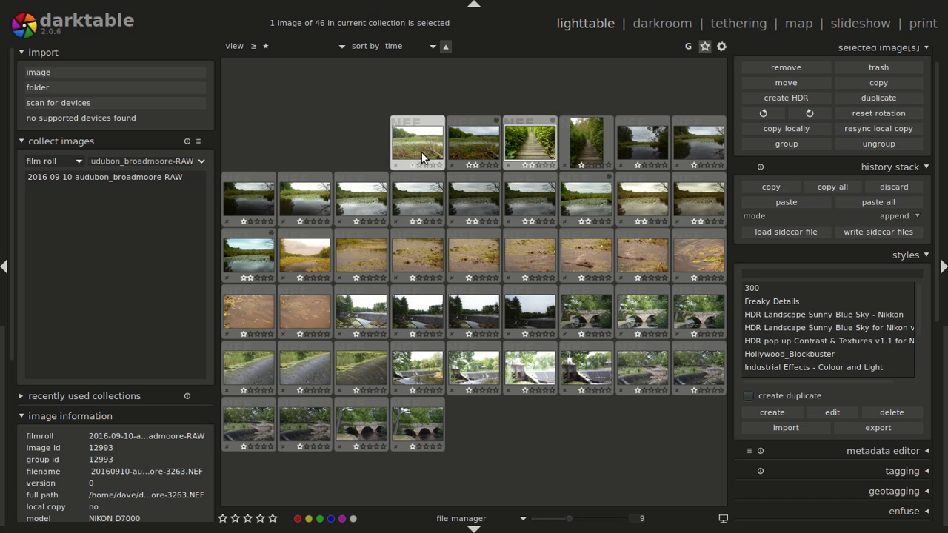
Step: Enlarge photo 20160910-audubon_broadmoore-3263.NEF to a single-image view, and show it in full preview without the side panels
scroll(397, 152, "up", 5)
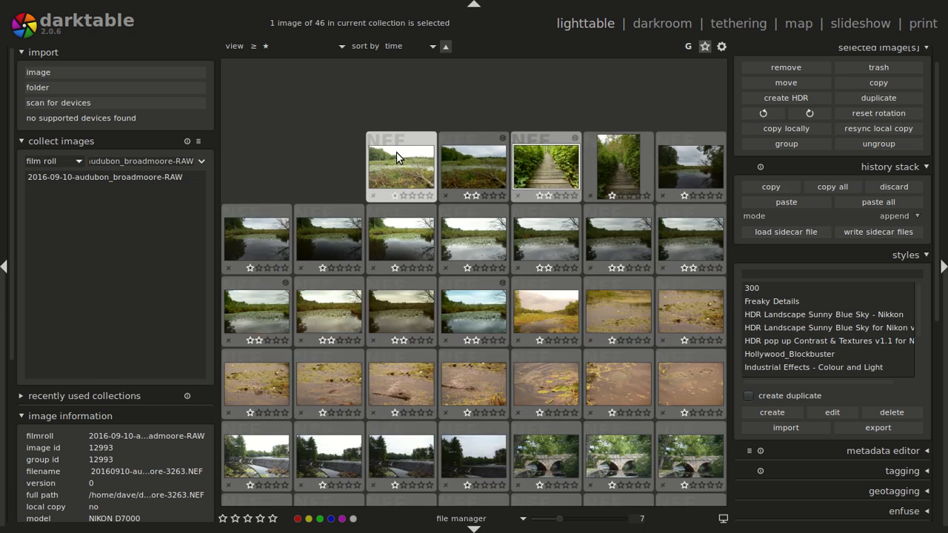
scroll(413, 172, "up", 3)
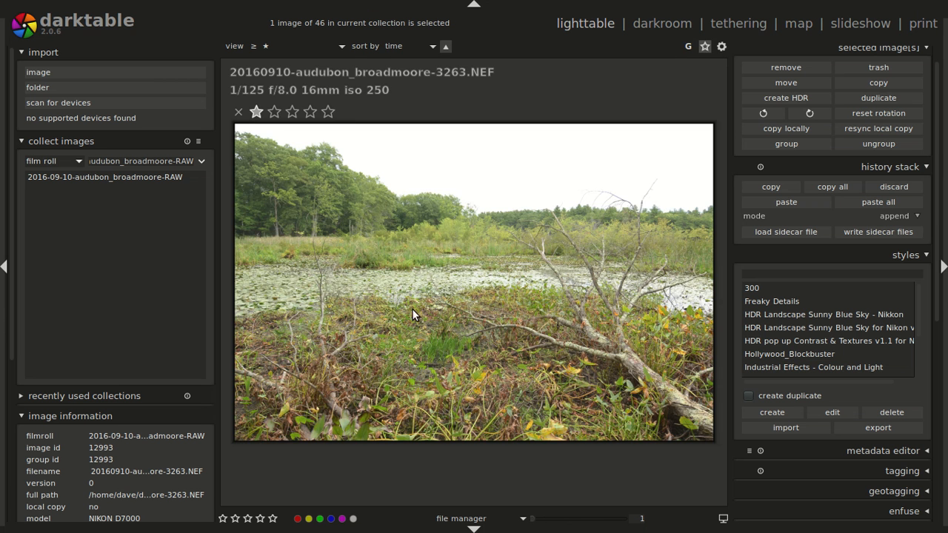
key("Tab")
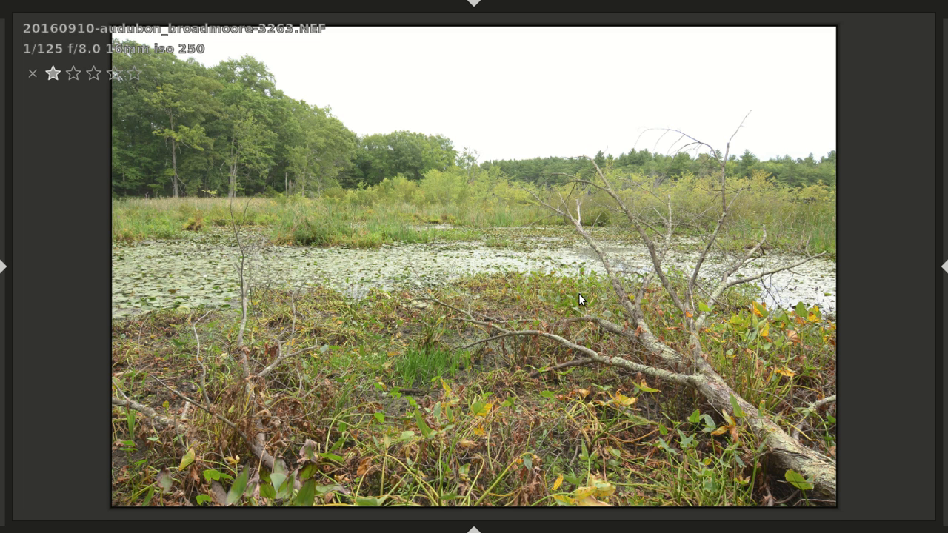
Step: Mark the in-focus regions on the full preview of photo 3263, and return to the plain preview
key("ctrl+w")
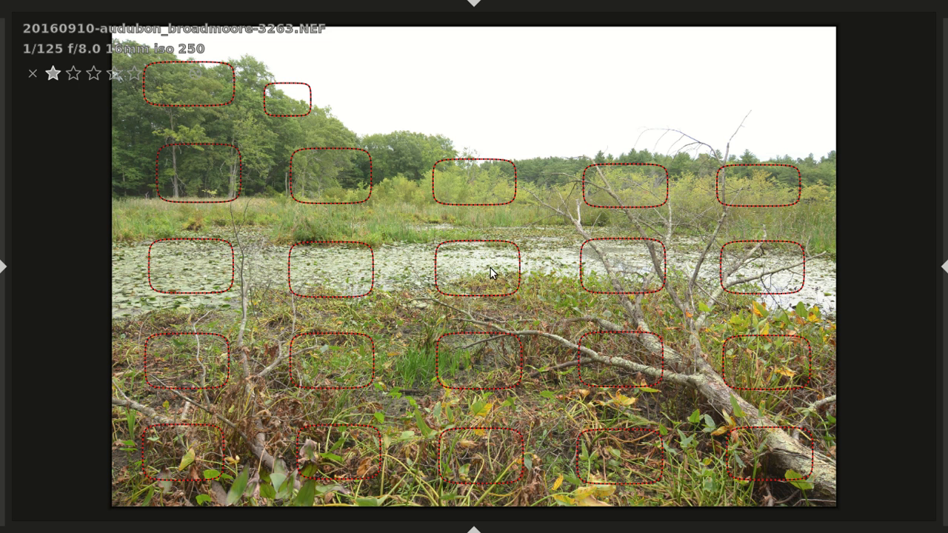
key("ctrl+z")
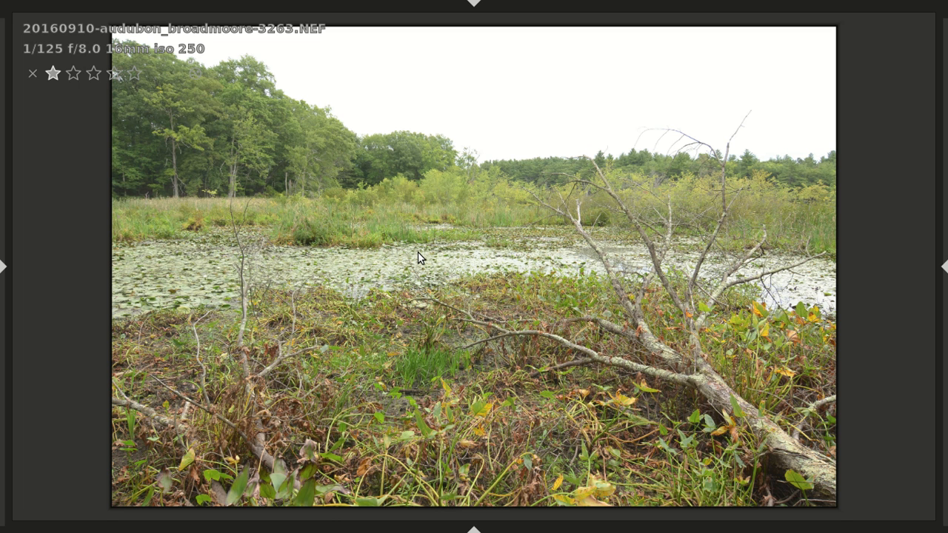
key("ctrl+w")
Step: Compare photos 3263 and 3264 by alternating between them in full preview
scroll(445, 227, "down", 1)
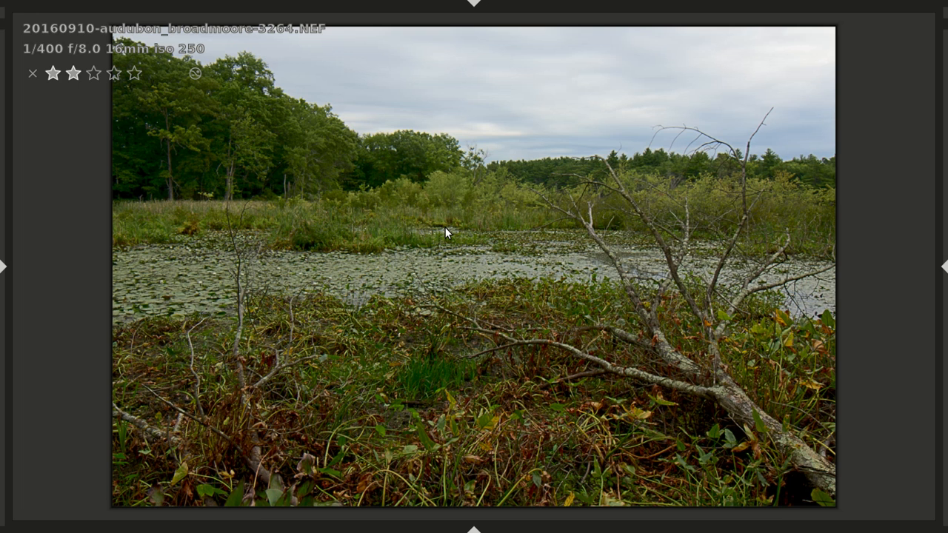
scroll(444, 227, "down", 1)
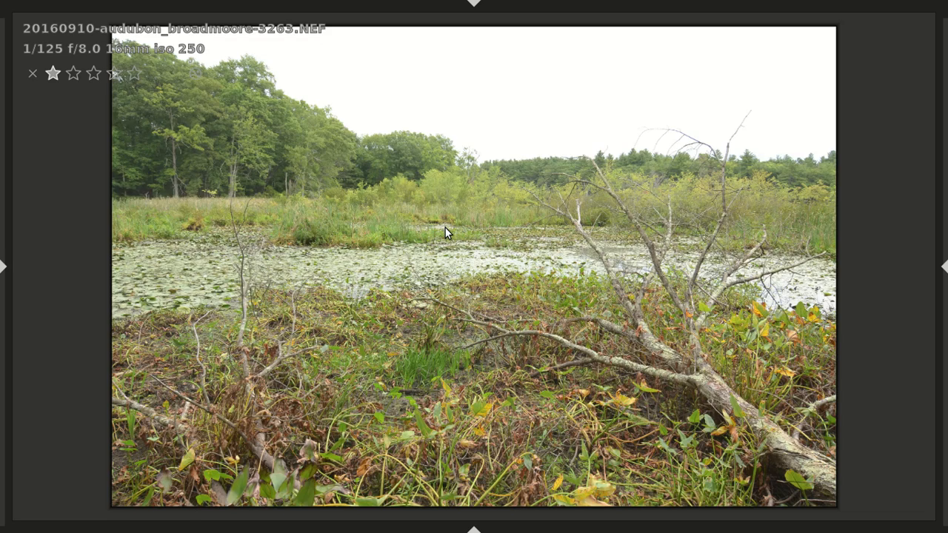
scroll(444, 227, "up", 1)
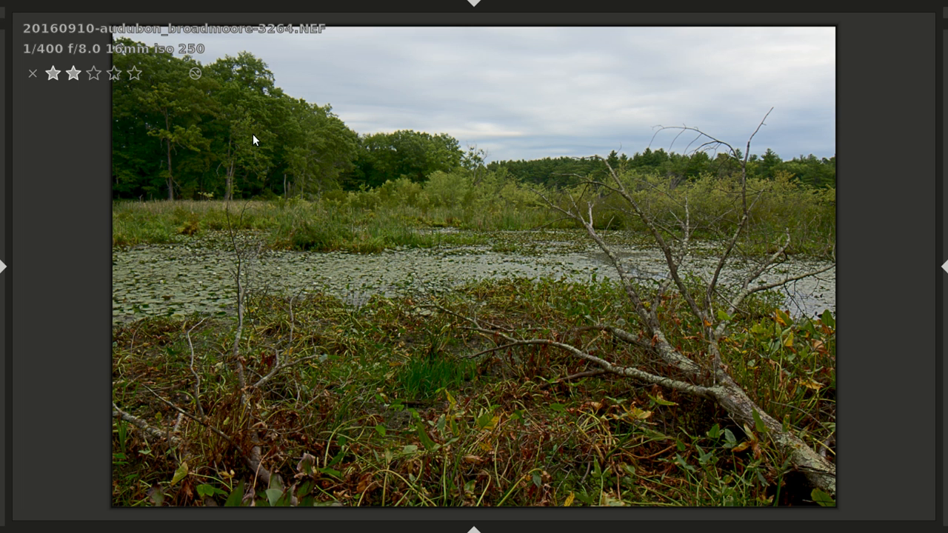
Step: Try three-star and two-star ratings on photo 20160910-audubon_broadmoore-3264.NEF
key("3")
key("2")
key("3")
Step: Browse back and forth through the photos in full preview, stop at 20160910-audubon_broadmoore-3270.NEF and return to the normal lighttable view
scroll(317, 178, "down", 1)
scroll(317, 178, "down", 2)
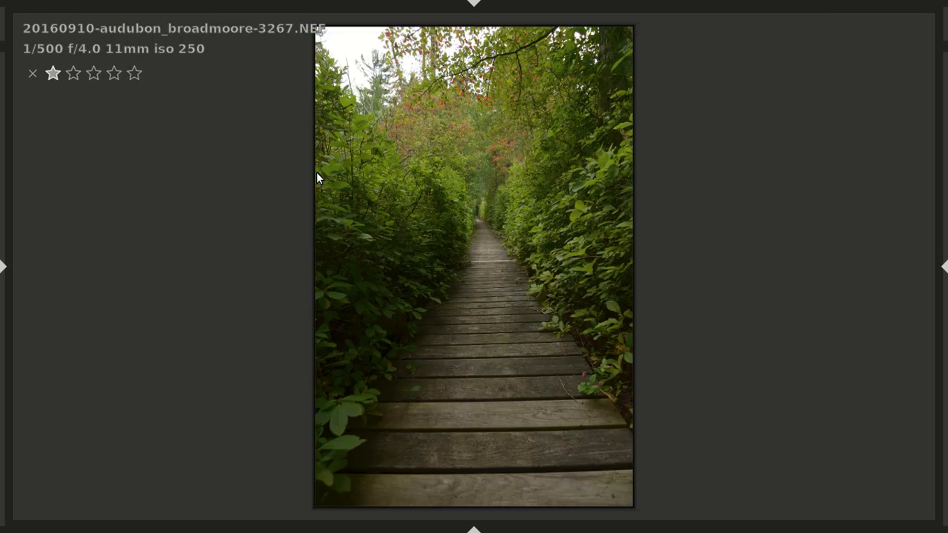
scroll(316, 178, "down", 2)
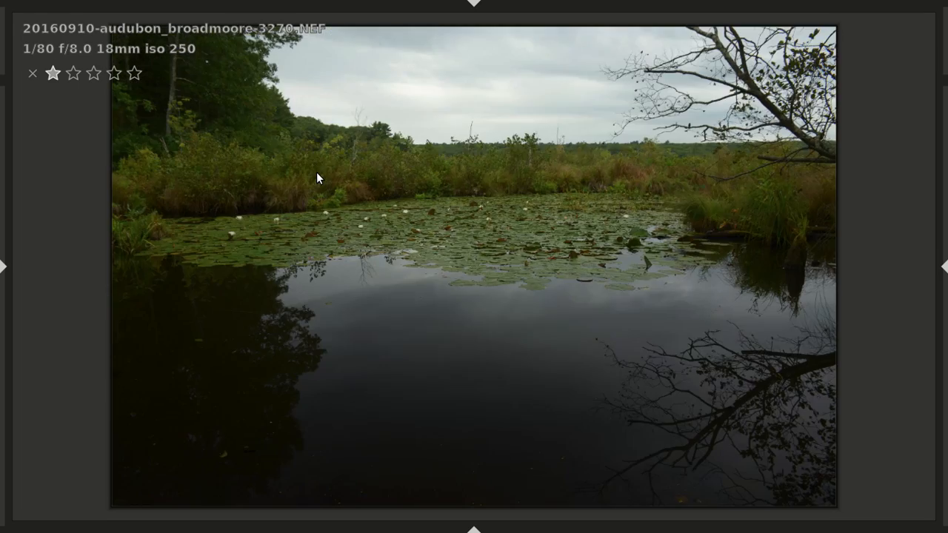
scroll(316, 177, "down", 3)
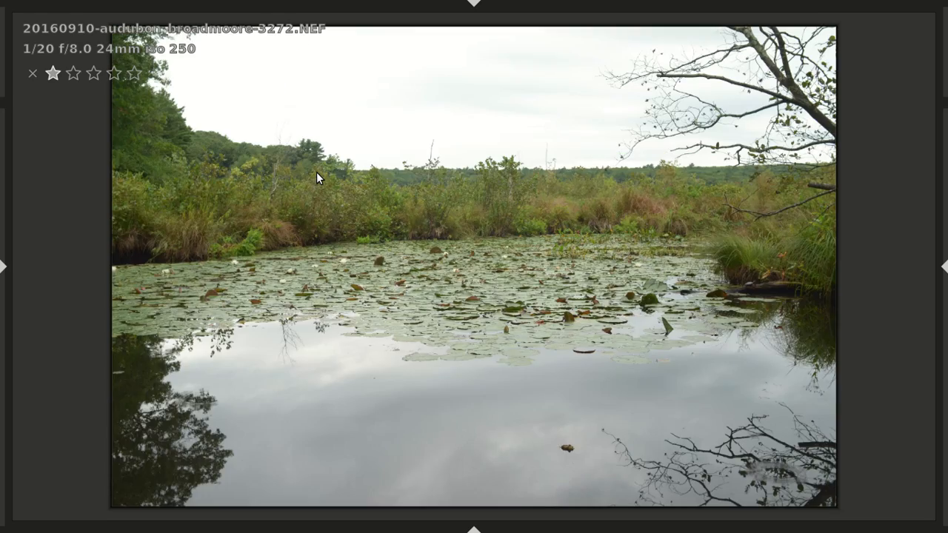
scroll(317, 178, "up", 4)
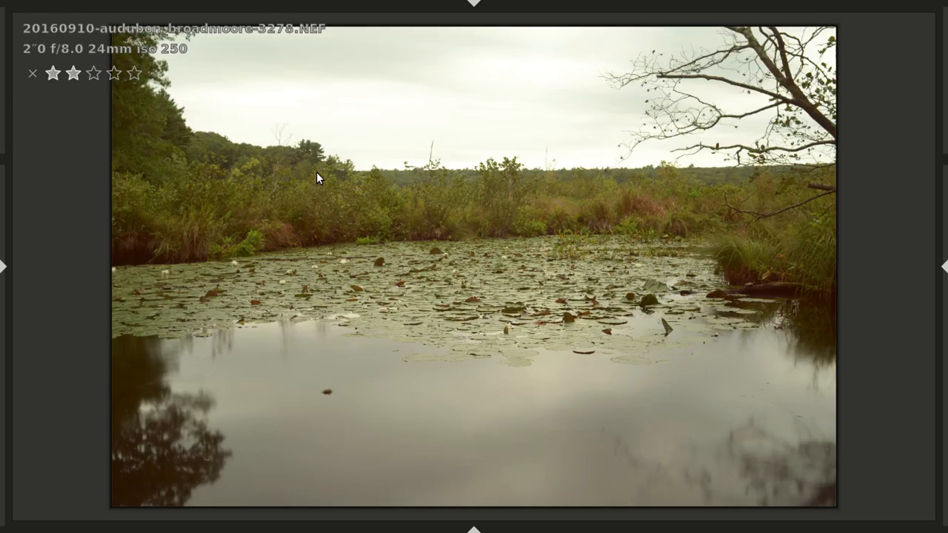
scroll(316, 178, "up", 3)
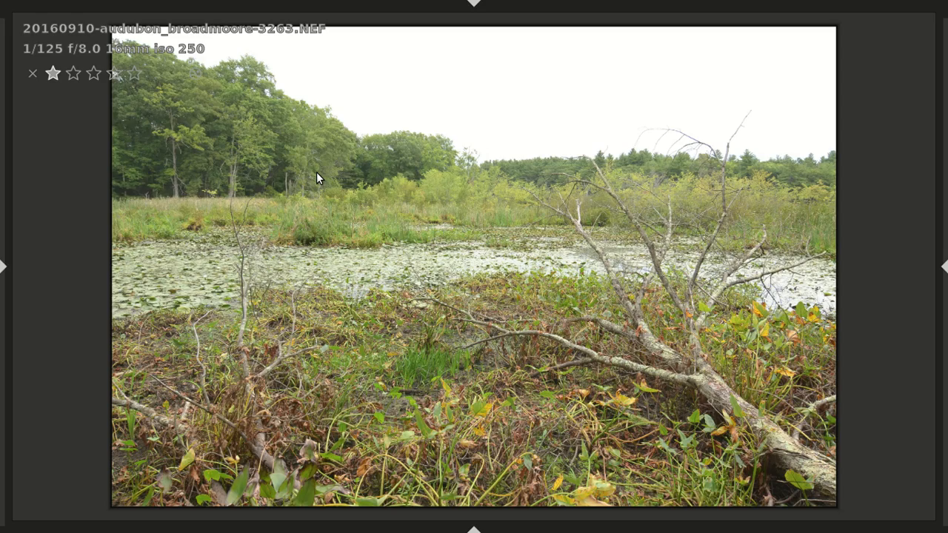
scroll(316, 178, "up", 3)
scroll(317, 178, "down", 5)
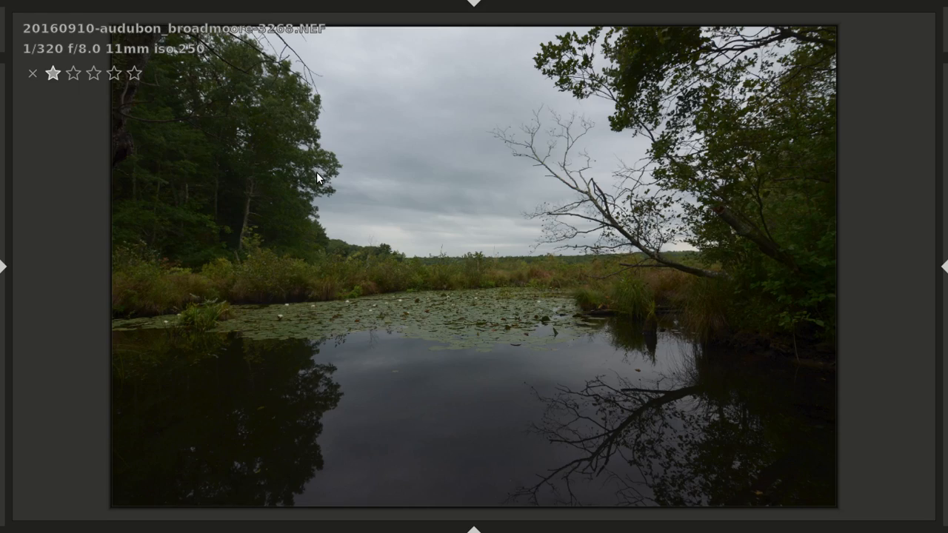
scroll(317, 178, "down", 3)
scroll(317, 178, "up", 1)
scroll(317, 178, "up", 3)
scroll(317, 178, "down", 2)
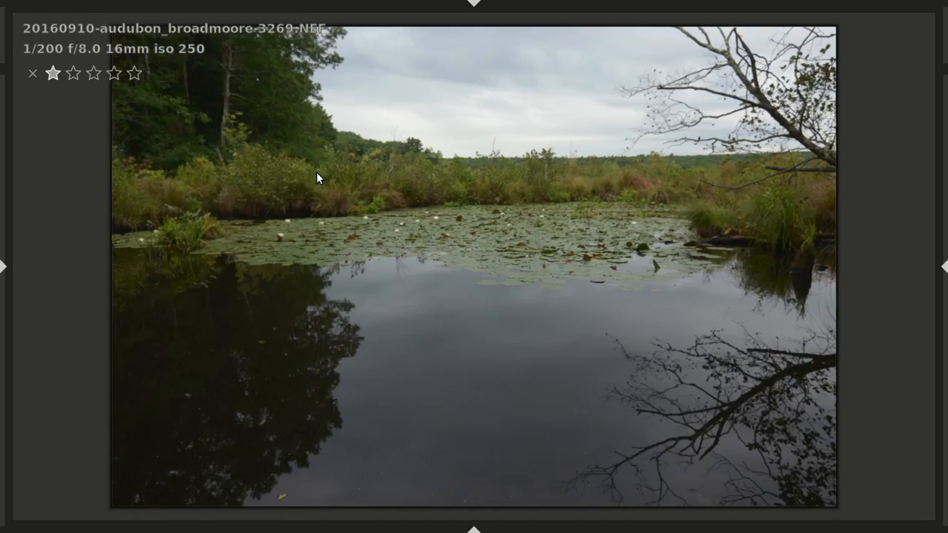
scroll(317, 177, "down", 1)
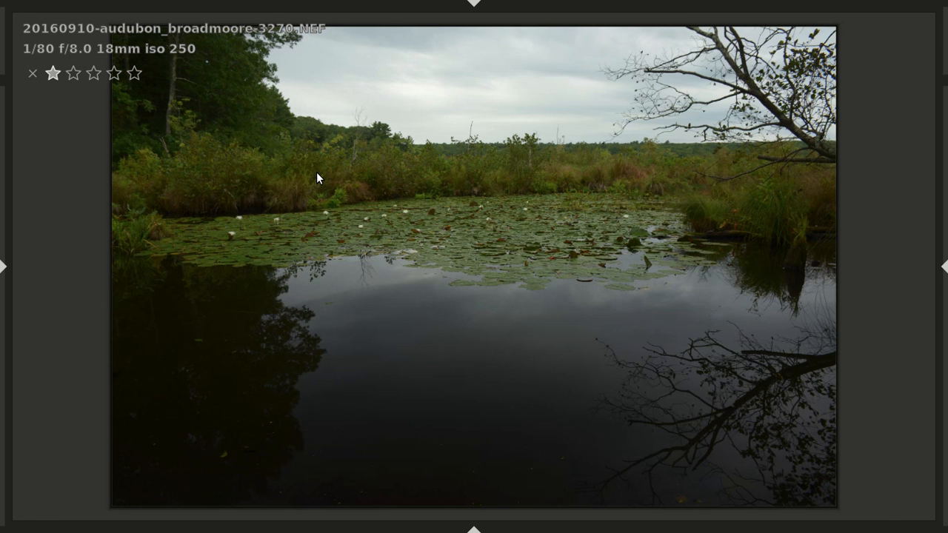
key("w")
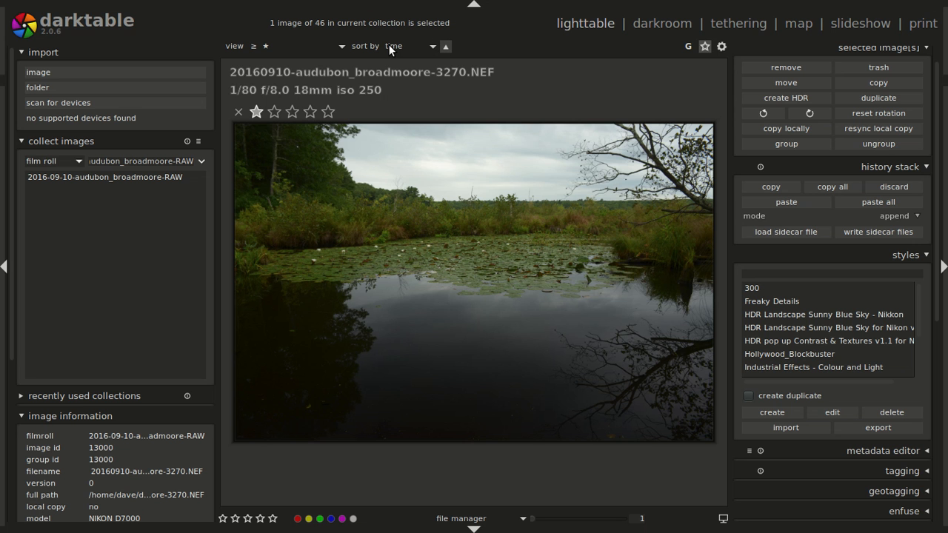
Step: With sorting kept on time, limit the view to photos of at least two stars and show four thumbnails per row
left_click(429, 46)
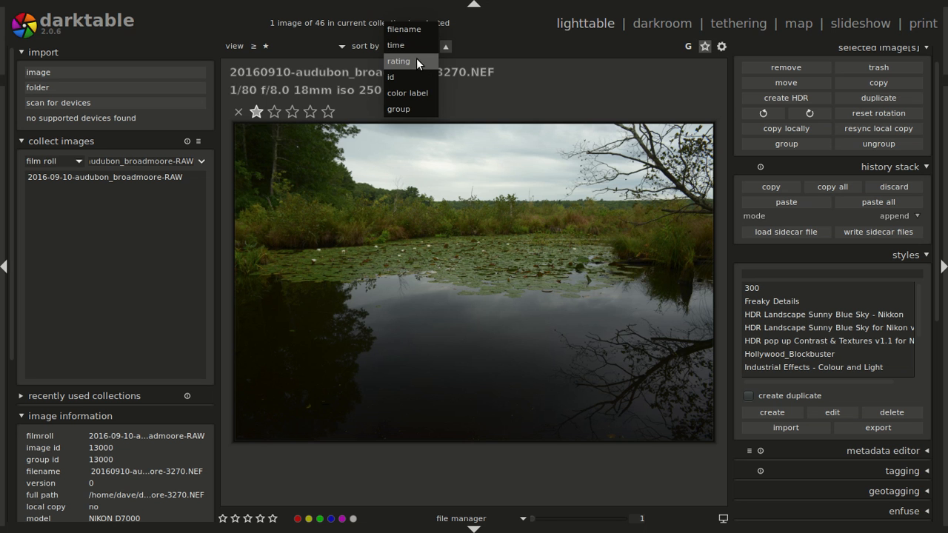
left_click(417, 46)
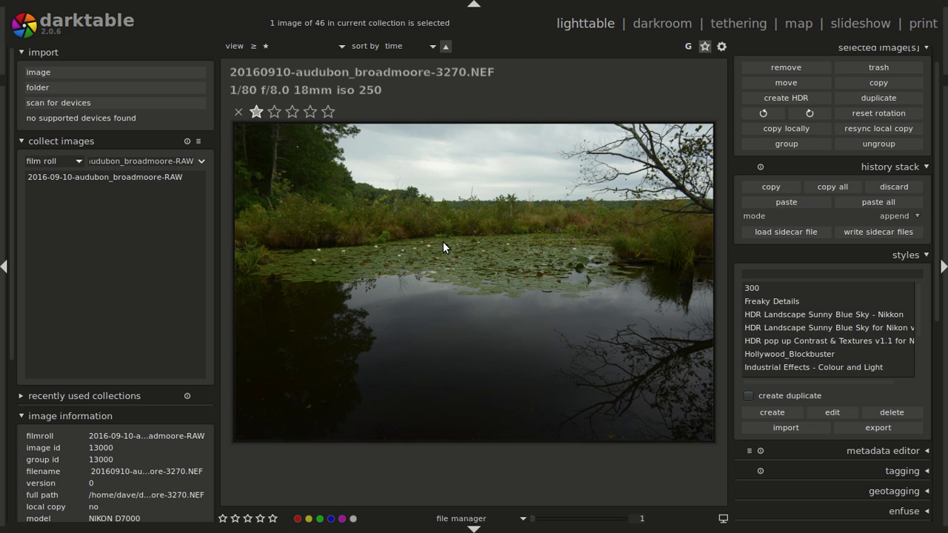
left_click(325, 47)
left_click(335, 59)
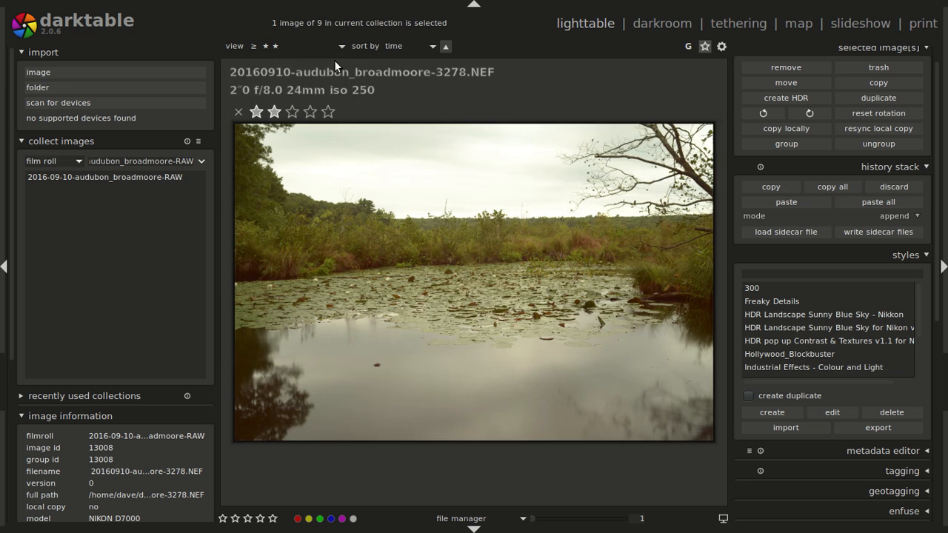
scroll(416, 178, "down", 3, "ctrl")
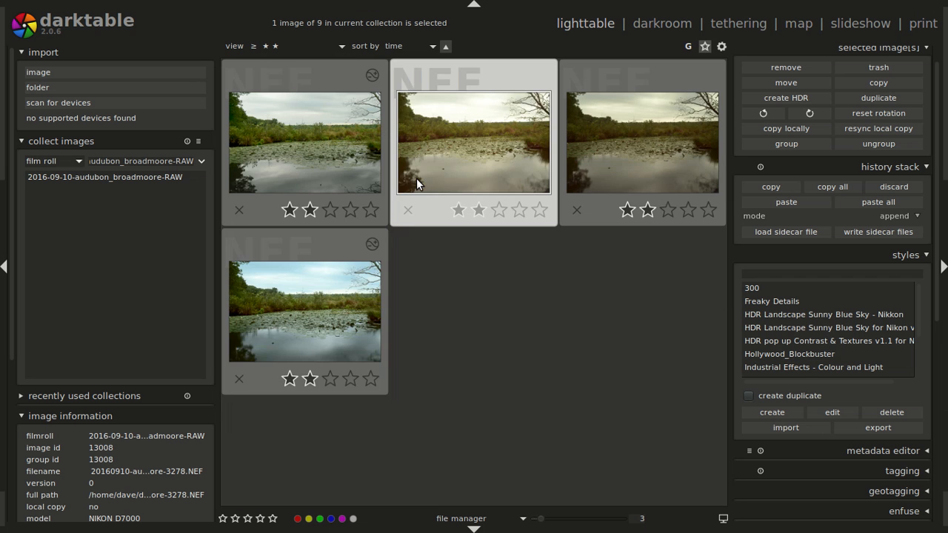
scroll(416, 183, "up", 2)
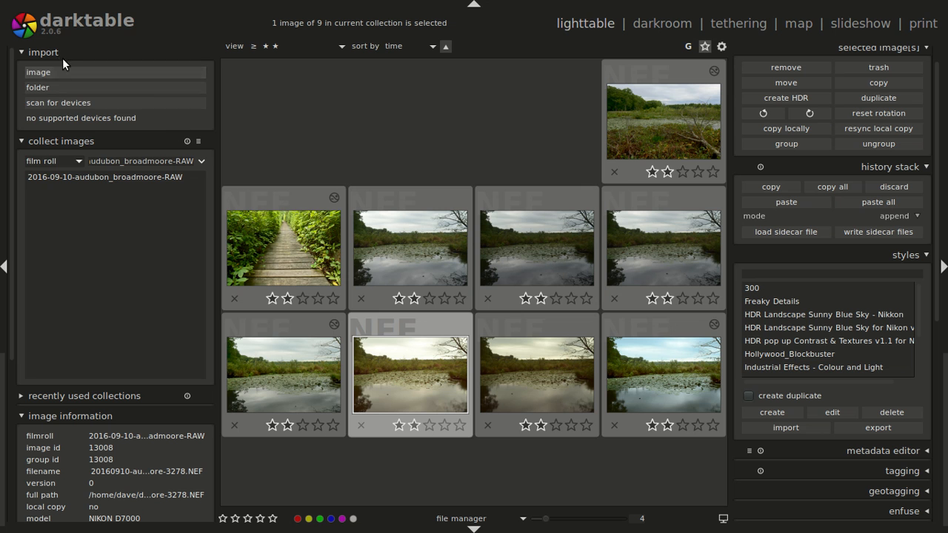
Step: Collapse the import section, and check the available collection criteria while keeping film roll
left_click(43, 54)
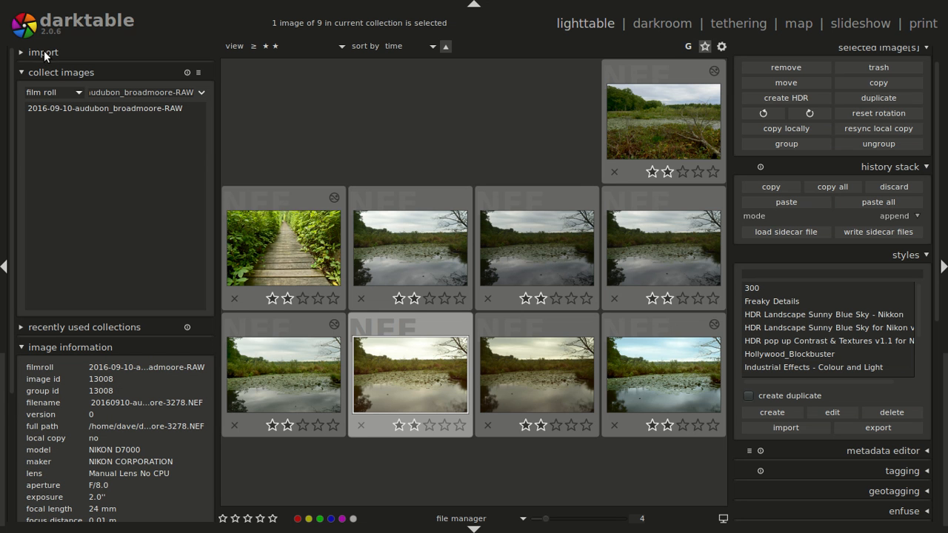
left_click(78, 92)
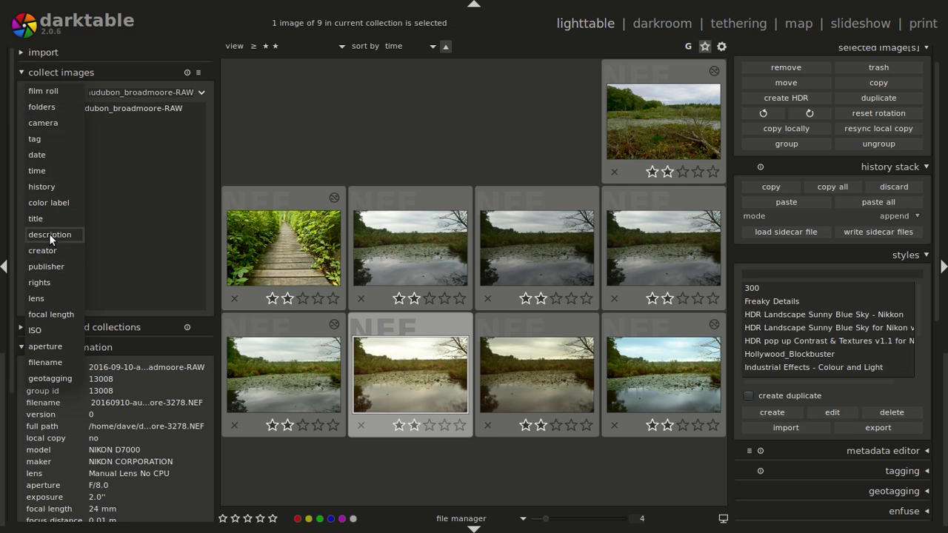
left_click(44, 91)
Step: Clear the film roll rule and the 2016-06 folder rule from the image collection
left_click(201, 93)
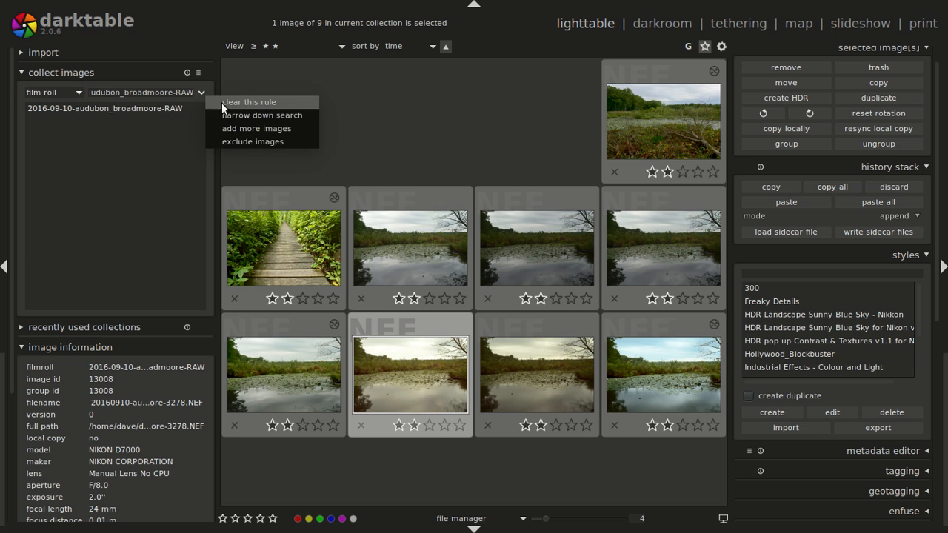
left_click(222, 103)
left_click(202, 93)
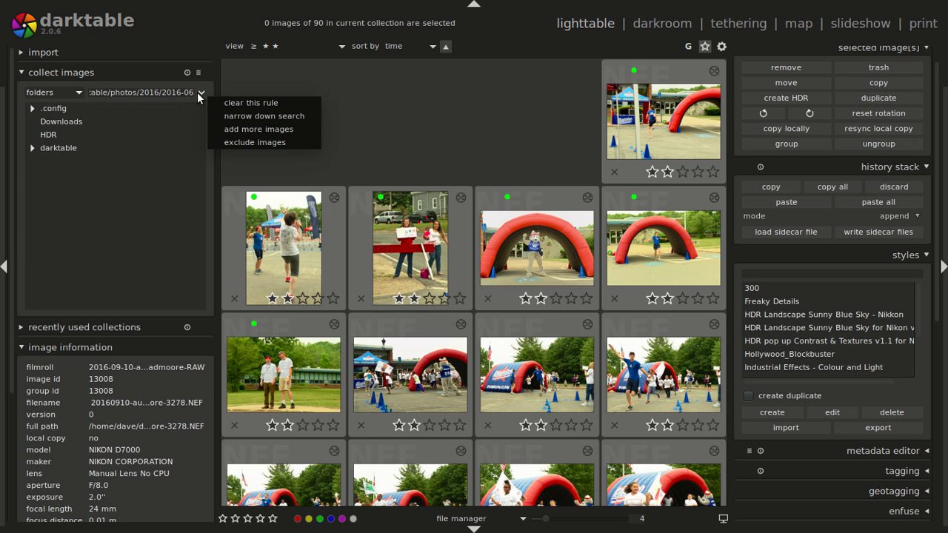
left_click(198, 93)
left_click(197, 92)
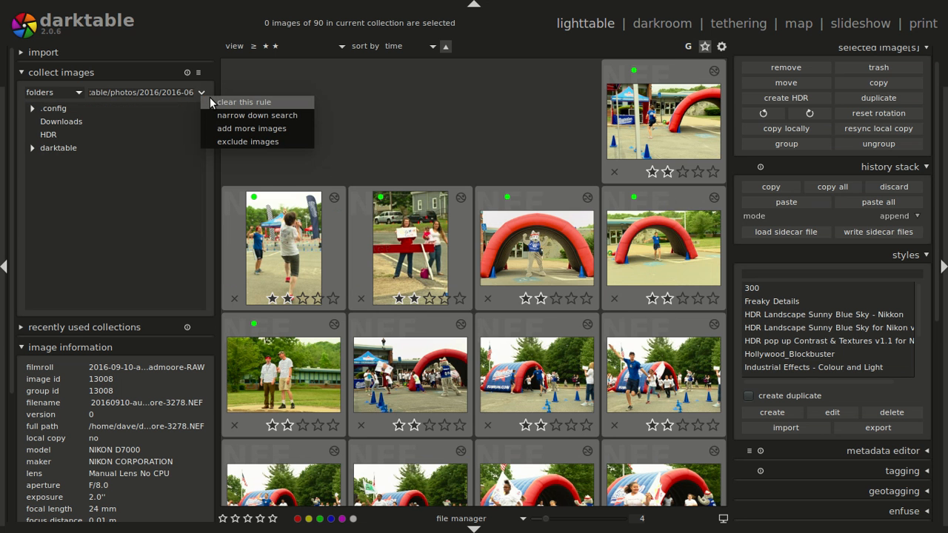
left_click(210, 97)
Step: Expand the darktable folder in the collection's folder tree
left_click(202, 92)
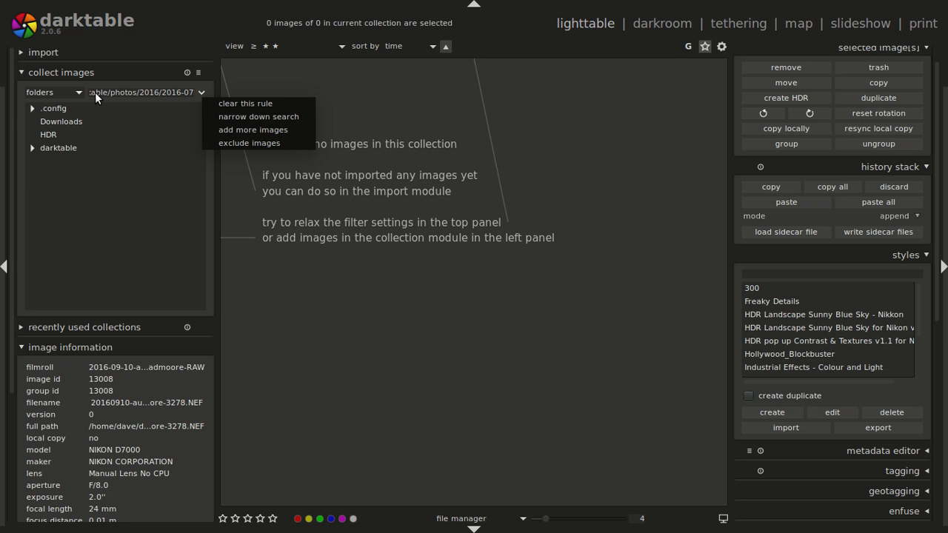
left_click(32, 148)
left_click(32, 148)
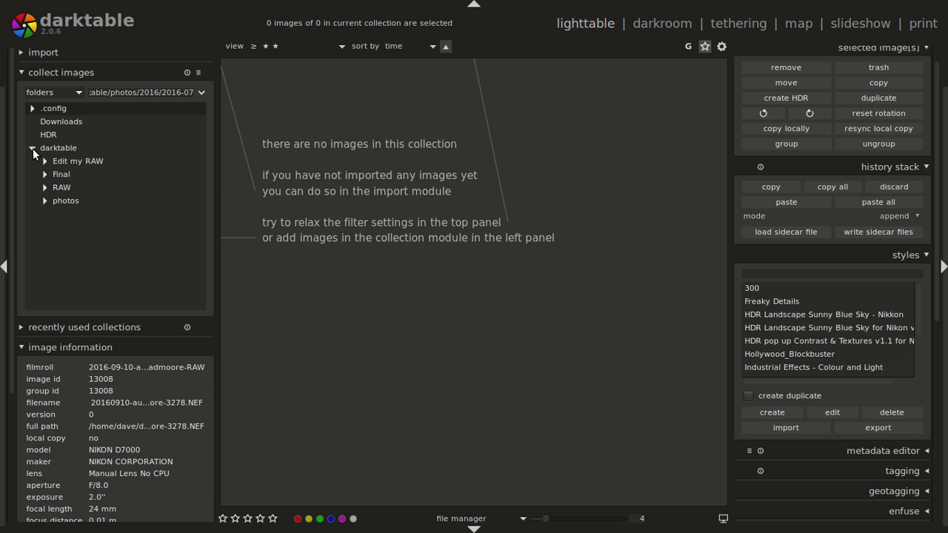
Step: Switch the collection criterion to film roll and choose the film roll 2016-07-24-nantasket-RAW
left_click(78, 93)
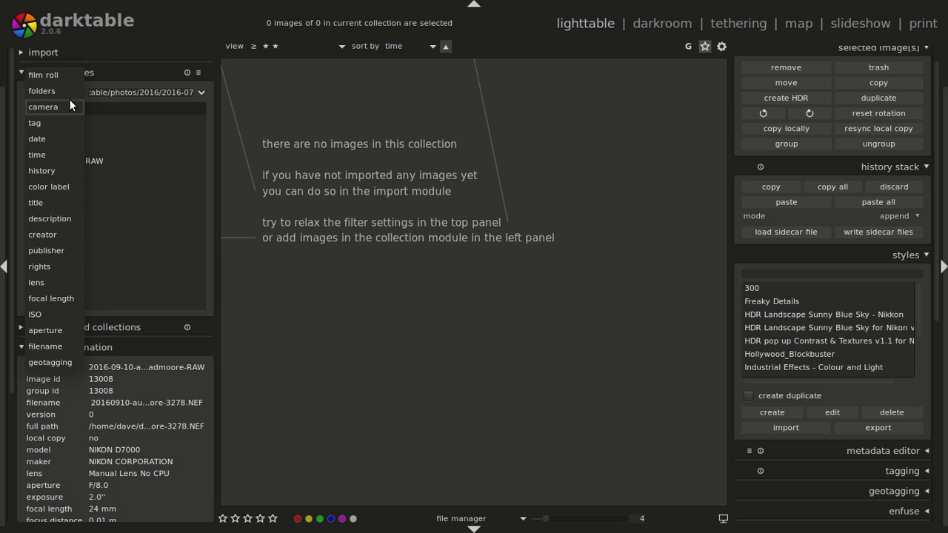
left_click(62, 76)
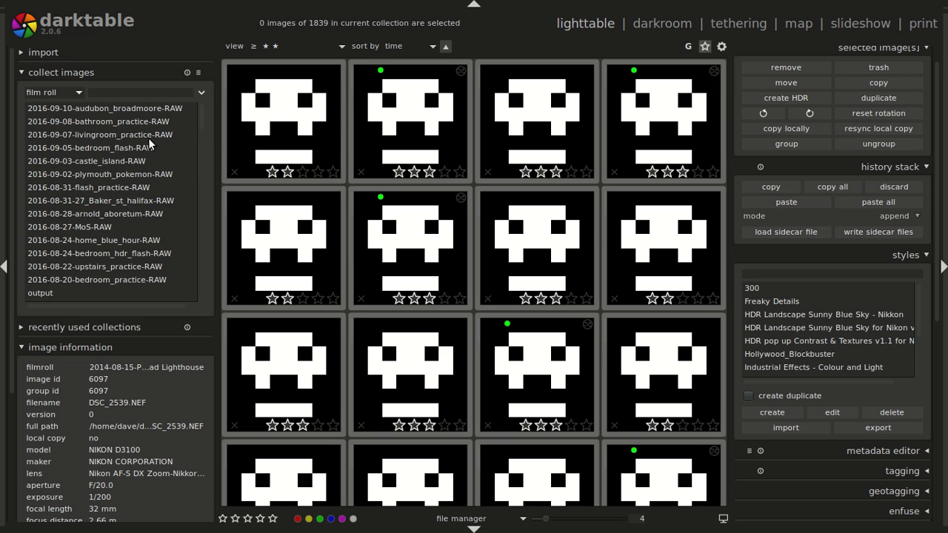
scroll(148, 138, "down", 2)
scroll(148, 138, "up", 2)
scroll(149, 138, "down", 11)
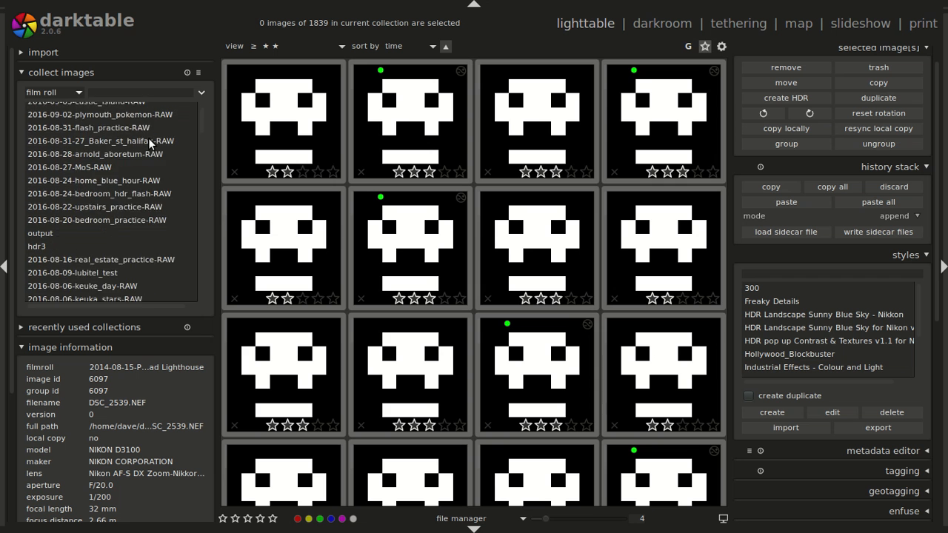
scroll(148, 138, "down", 5)
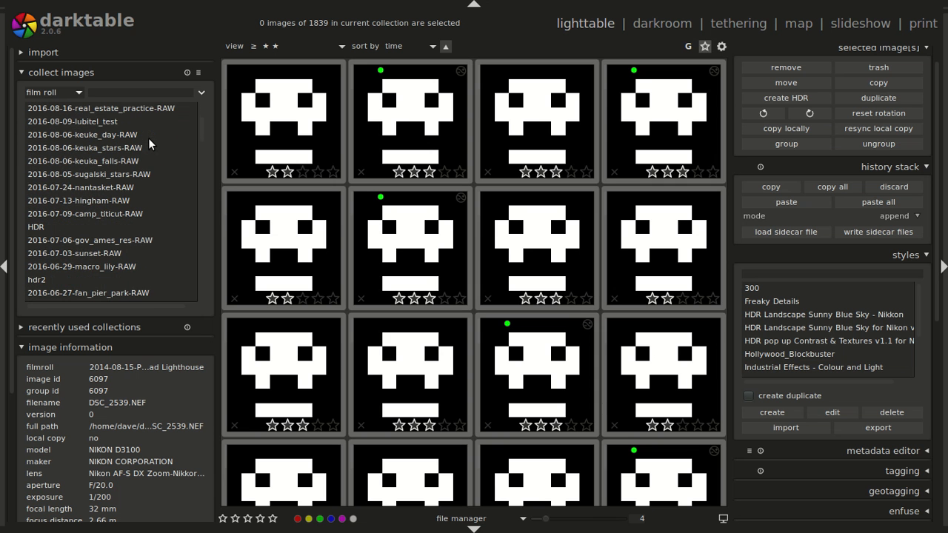
scroll(148, 138, "down", 2)
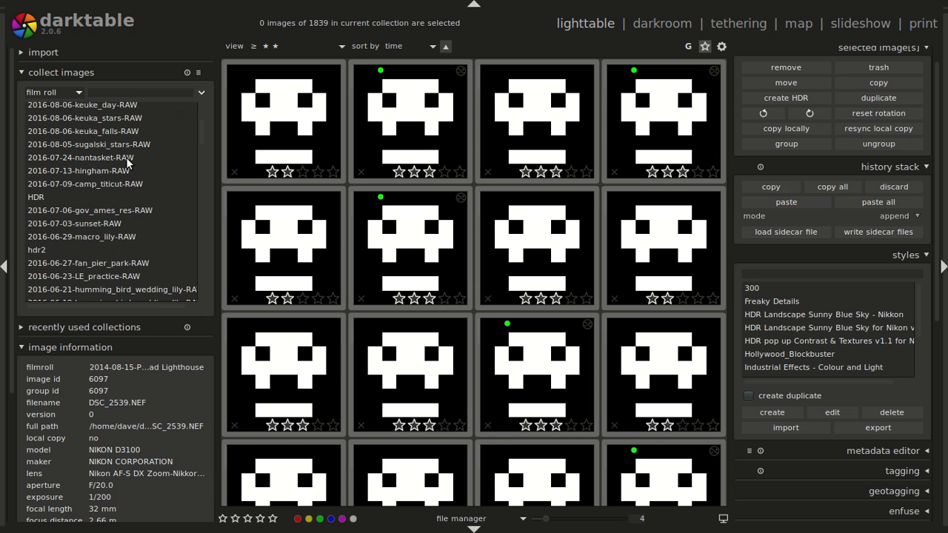
left_click(128, 158)
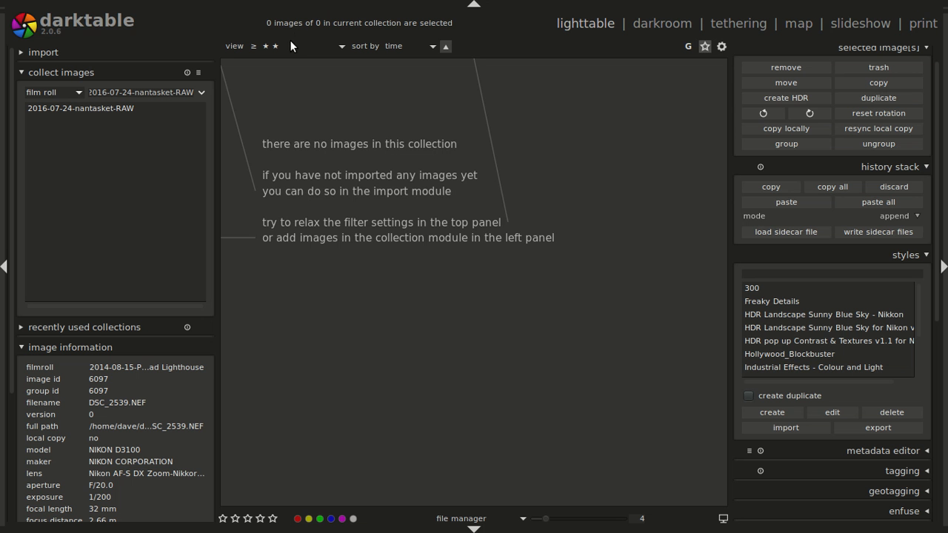
Step: Lower the minimum rating filter to one star and browse the thumbnails of the 2016-07-24-nantasket-RAW film roll
scroll(293, 44, "up", 1)
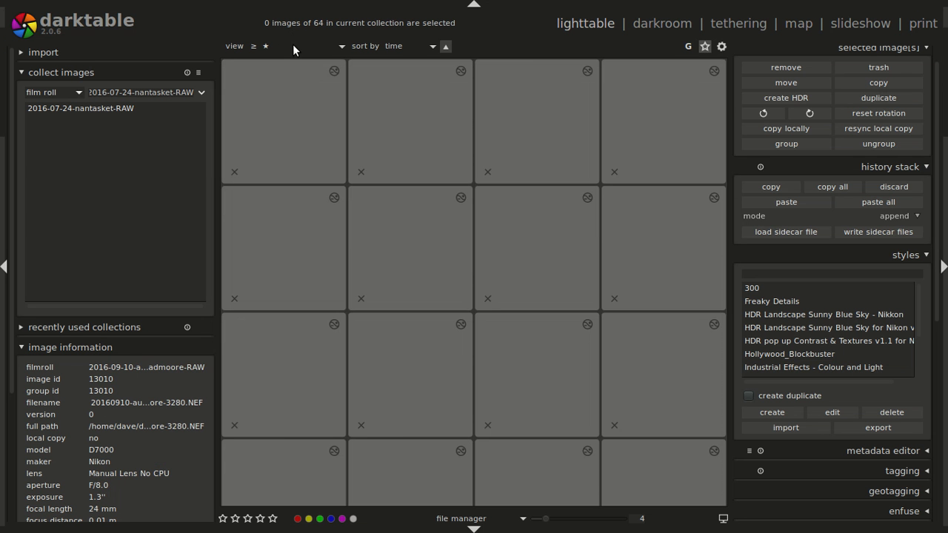
scroll(443, 254, "down", 10)
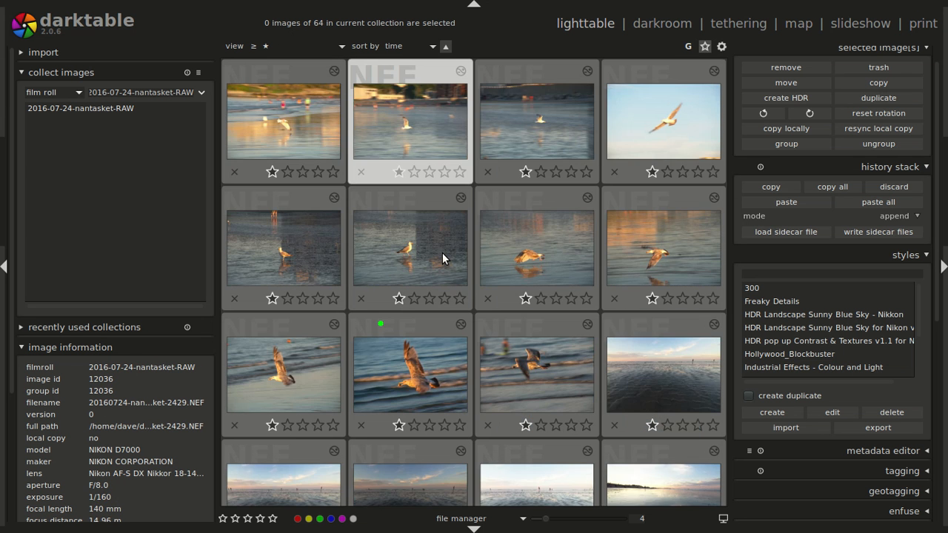
scroll(443, 253, "down", 4)
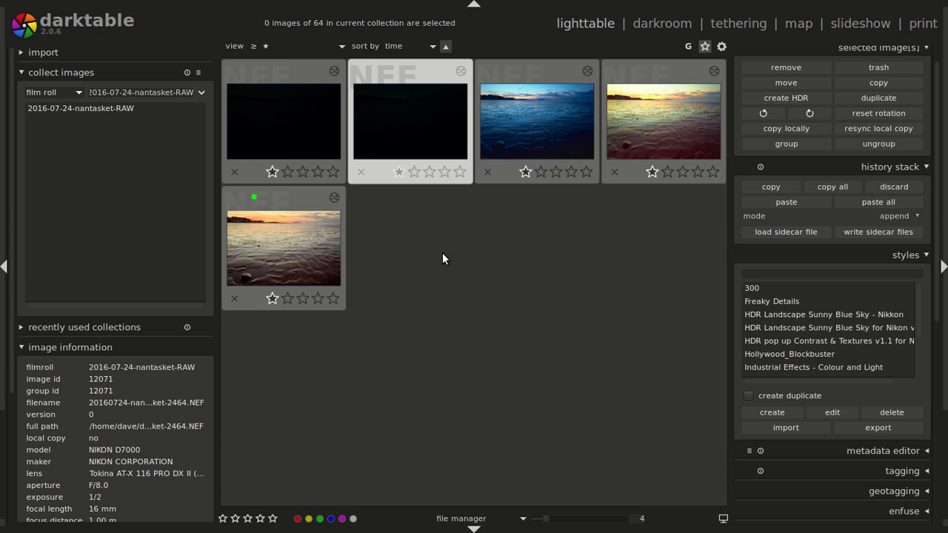
scroll(442, 252, "up", 7)
scroll(442, 252, "up", 7)
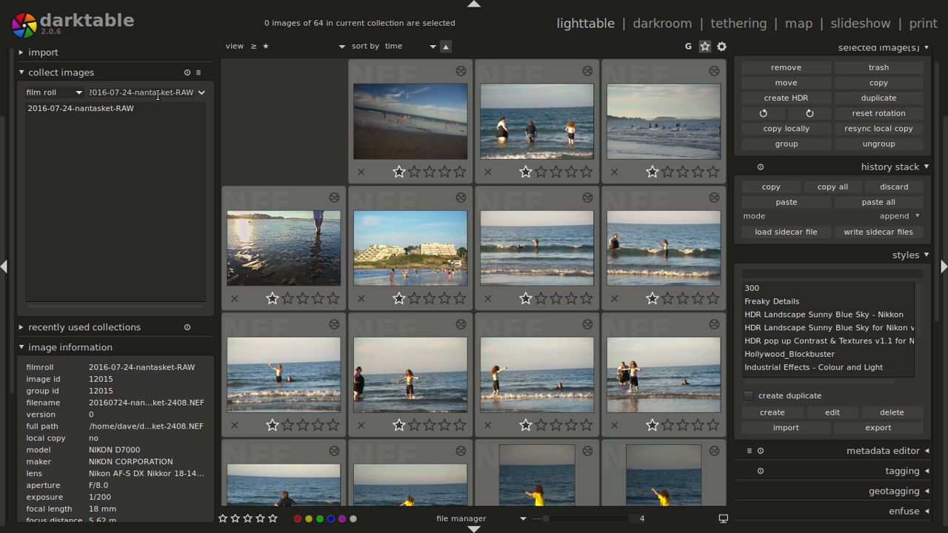
Step: Replace the collection rule with the film roll 2016-09-10-audubon_broadmoore-RAW, and filter it to two stars or more
left_click(201, 92)
left_click(206, 95)
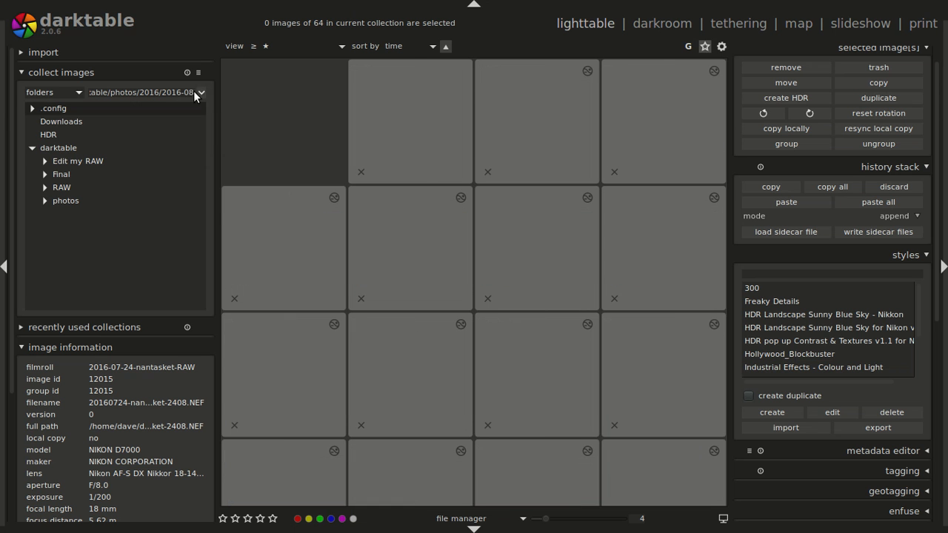
left_click(76, 91)
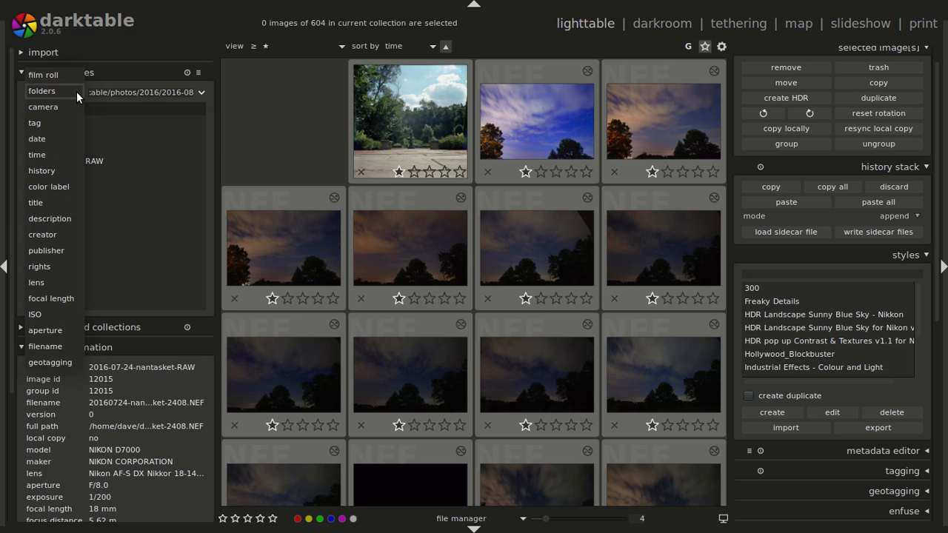
left_click(69, 74)
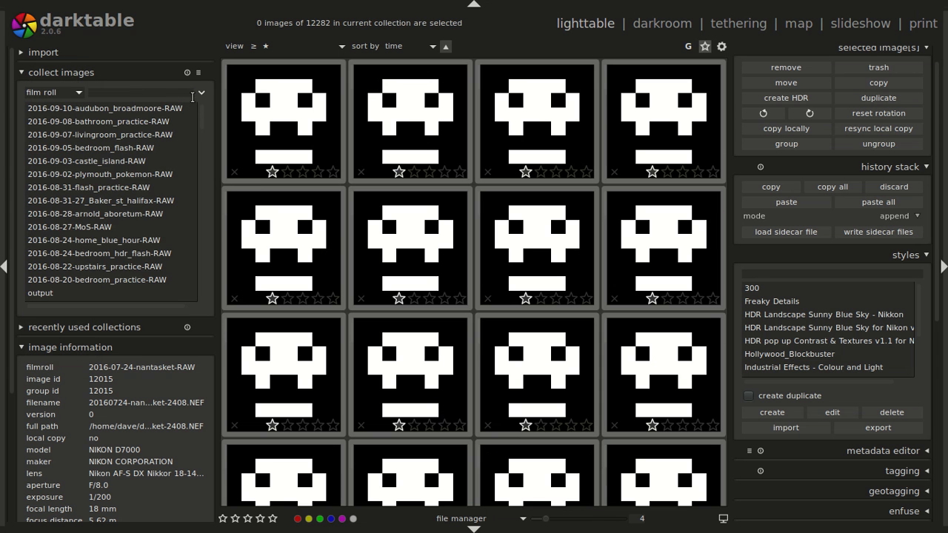
left_click(157, 108)
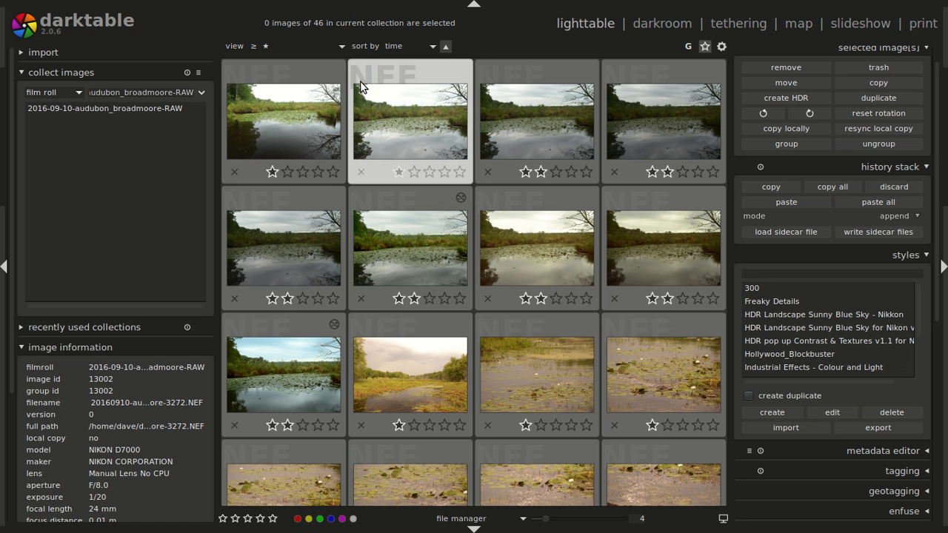
scroll(300, 43, "down", 1)
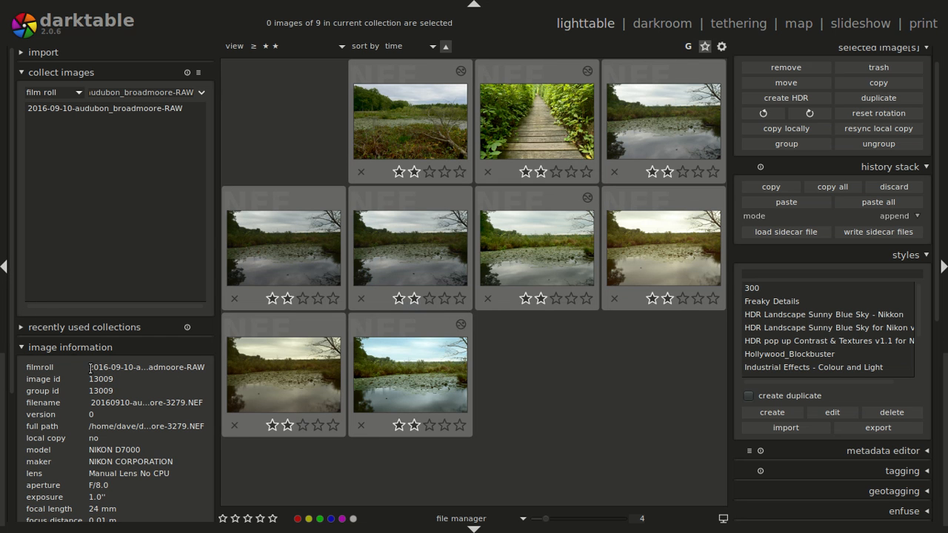
Step: Review the image information and the modules from selected images down to export selected, and collapse the styles module
scroll(9, 181, "down", 5)
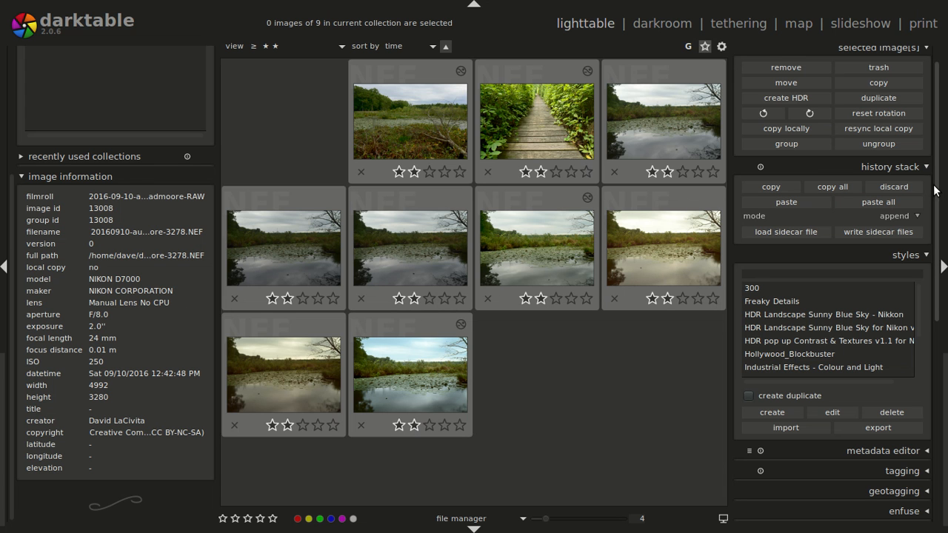
scroll(904, 126, "up", 1)
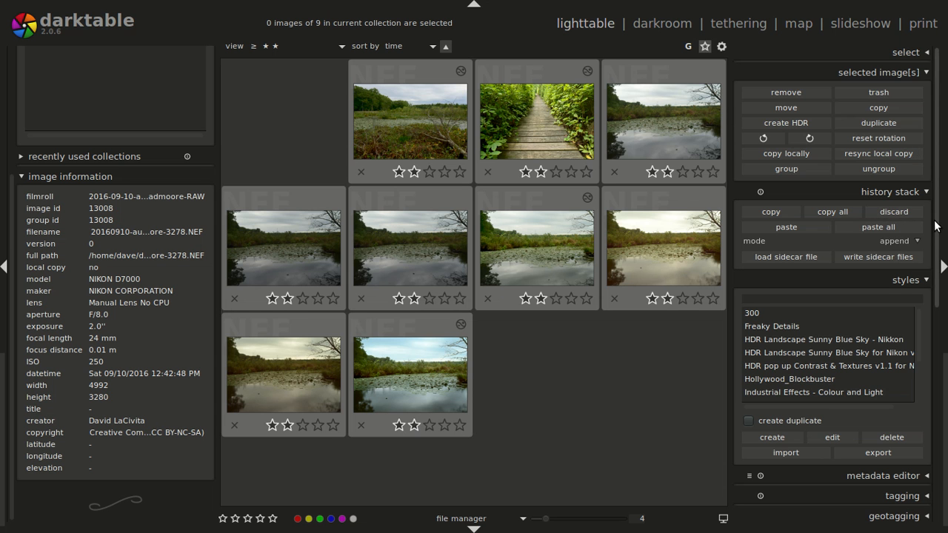
scroll(934, 226, "down", 6)
scroll(934, 226, "down", 8)
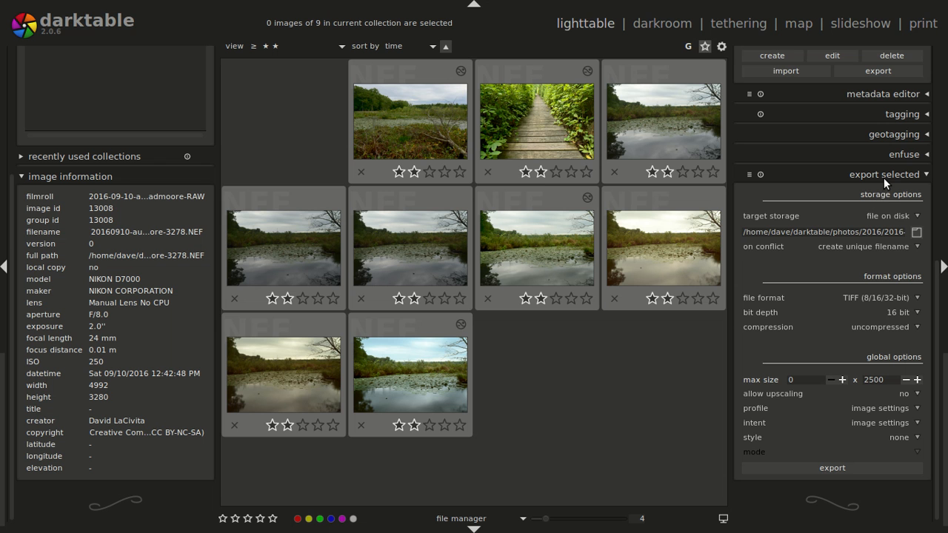
scroll(935, 203, "up", 6)
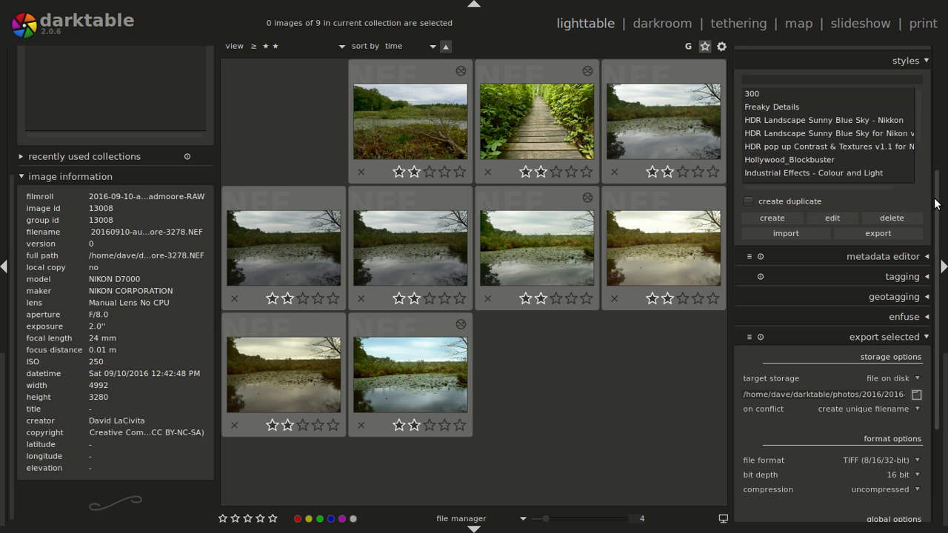
scroll(934, 203, "up", 2)
left_click(905, 115)
scroll(938, 189, "up", 4)
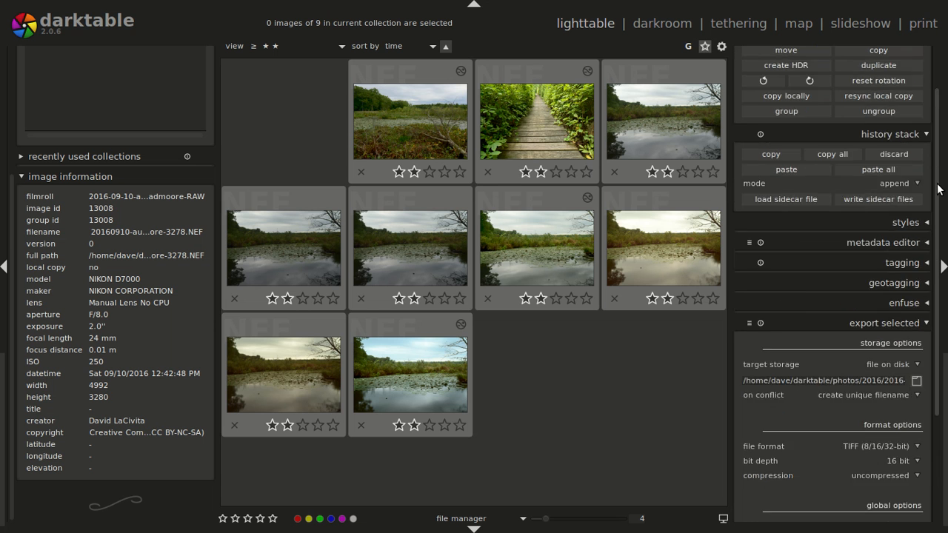
scroll(937, 186, "up", 2)
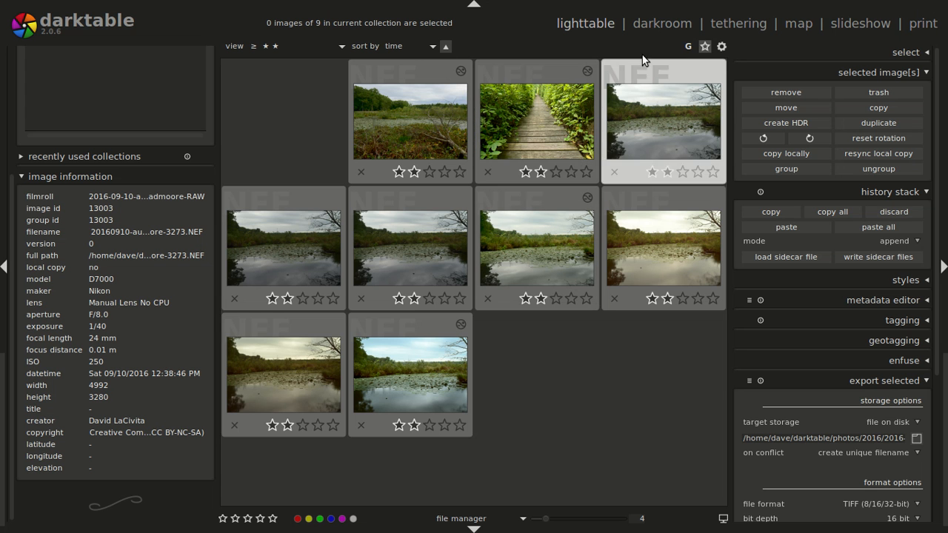
Step: Open the wooden boardwalk photo in the darkroom and collapse its tone curve module
left_click(539, 102)
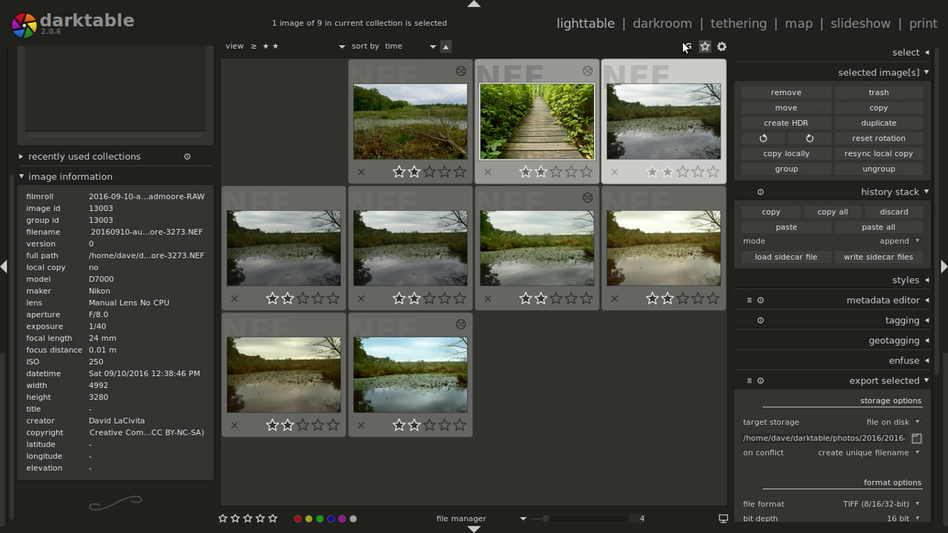
double_click(538, 113)
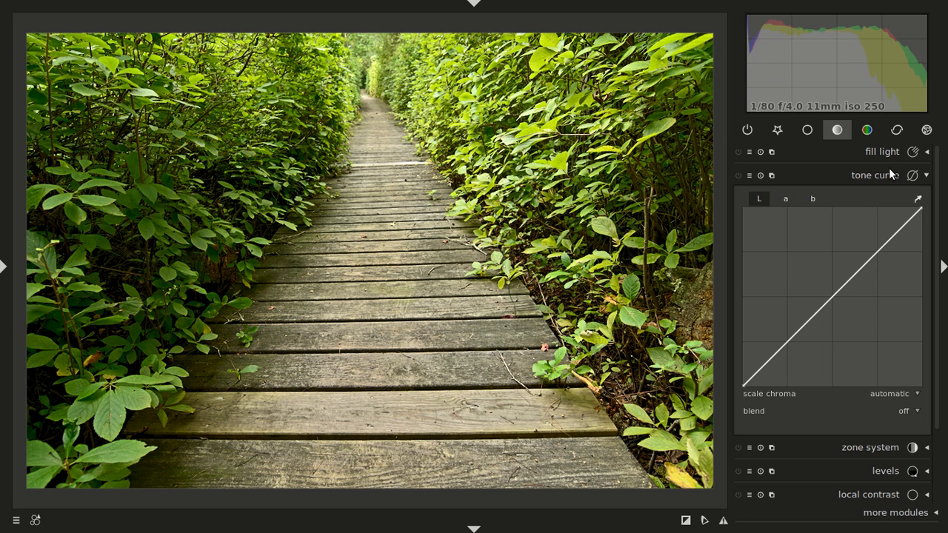
left_click(888, 173)
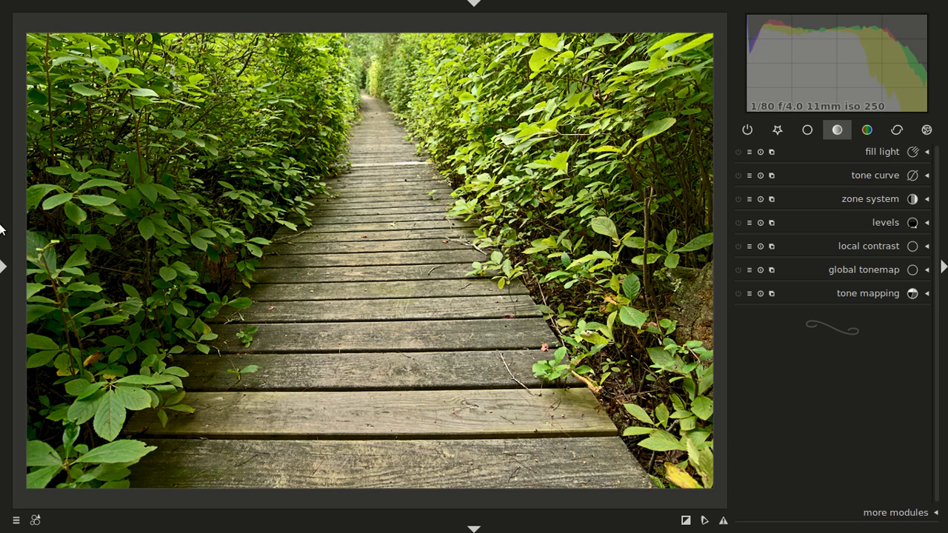
Step: Reveal the boardwalk photo's snapshots, history and image information, read through them, and hide them again
left_click(3, 267)
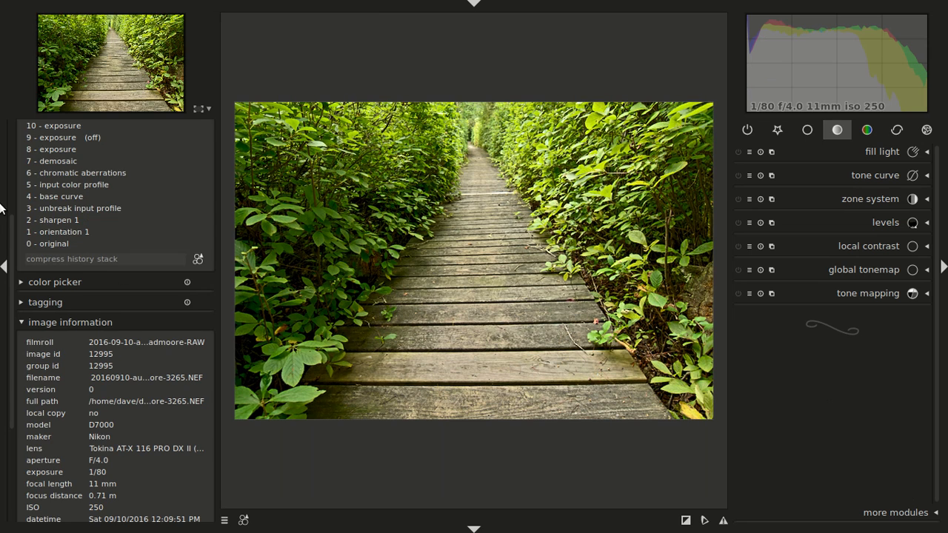
left_click_drag(7, 269, 12, 143)
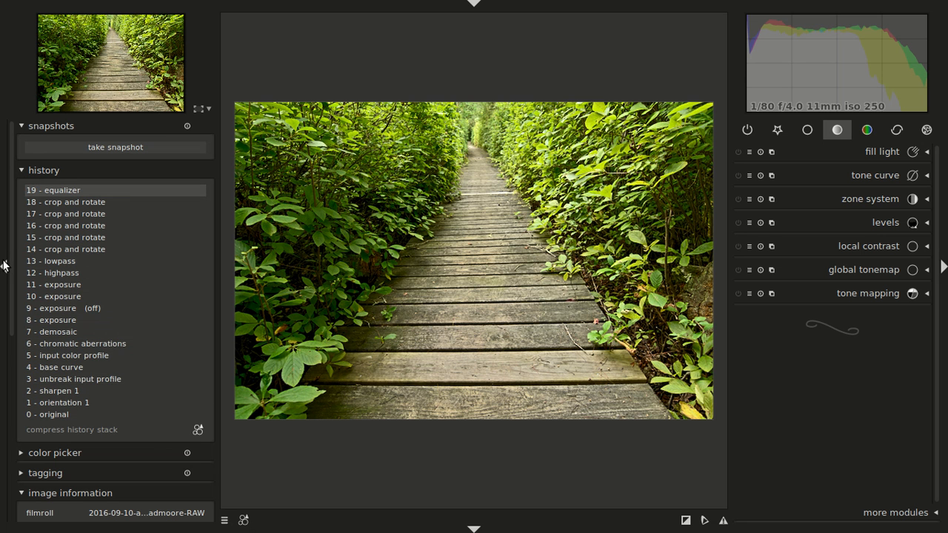
scroll(11, 350, "down", 2)
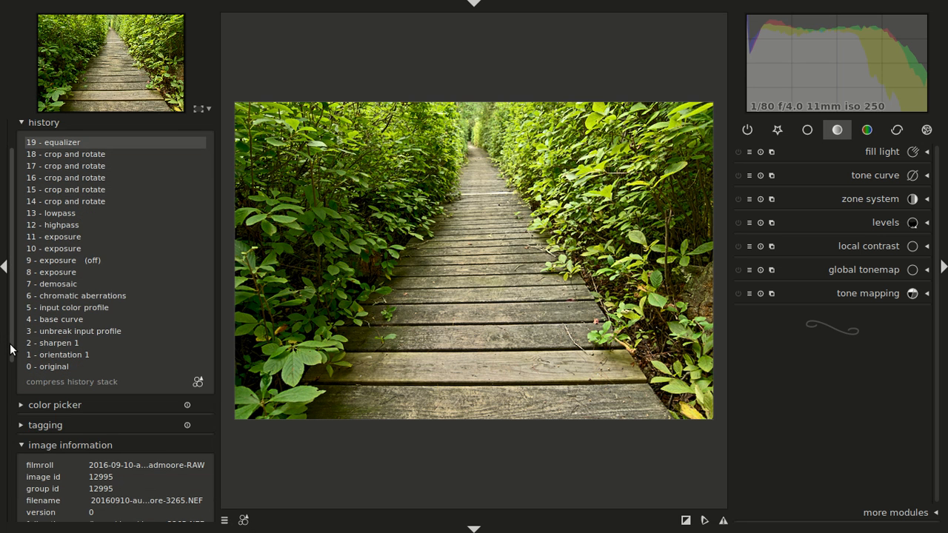
scroll(11, 350, "down", 2)
scroll(9, 344, "down", 8)
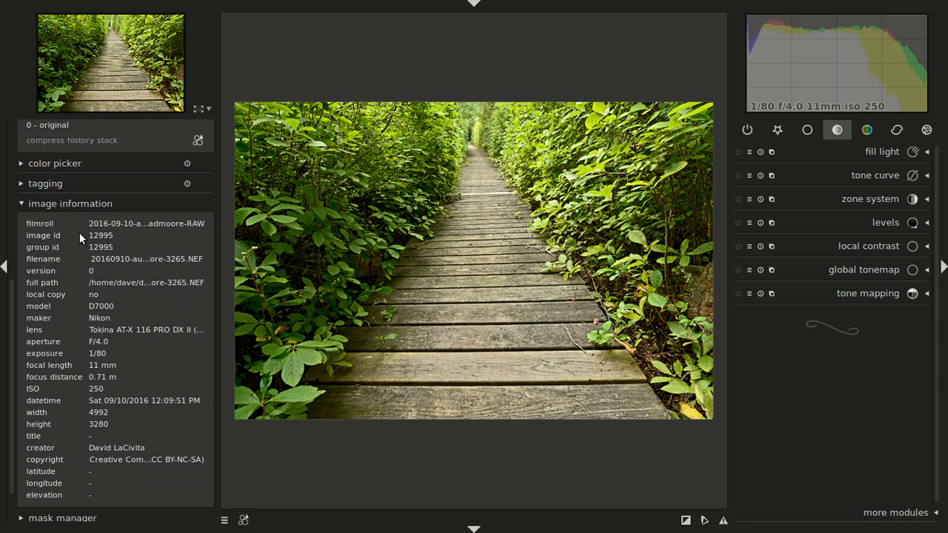
left_click(4, 267)
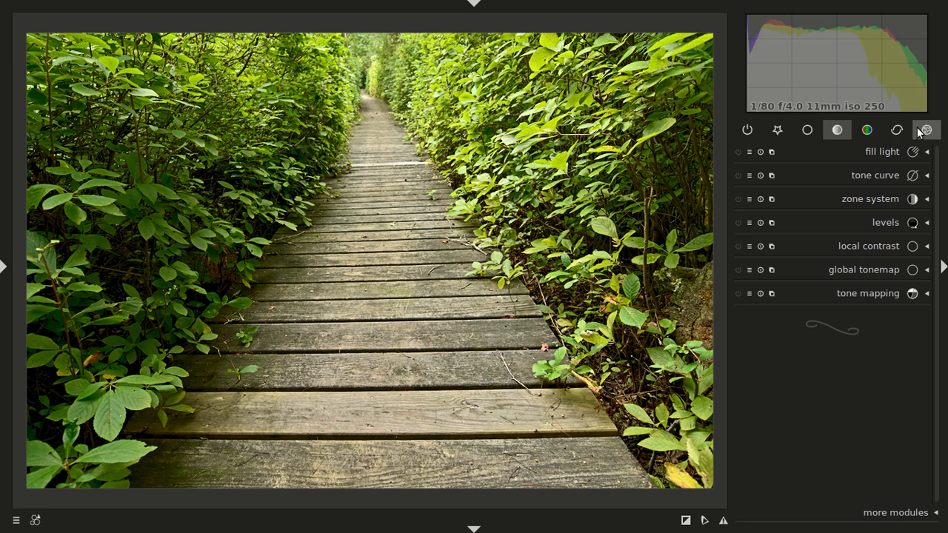
Step: Browse the basic, tone and color module groups, and collapse the color zones module
left_click(807, 132)
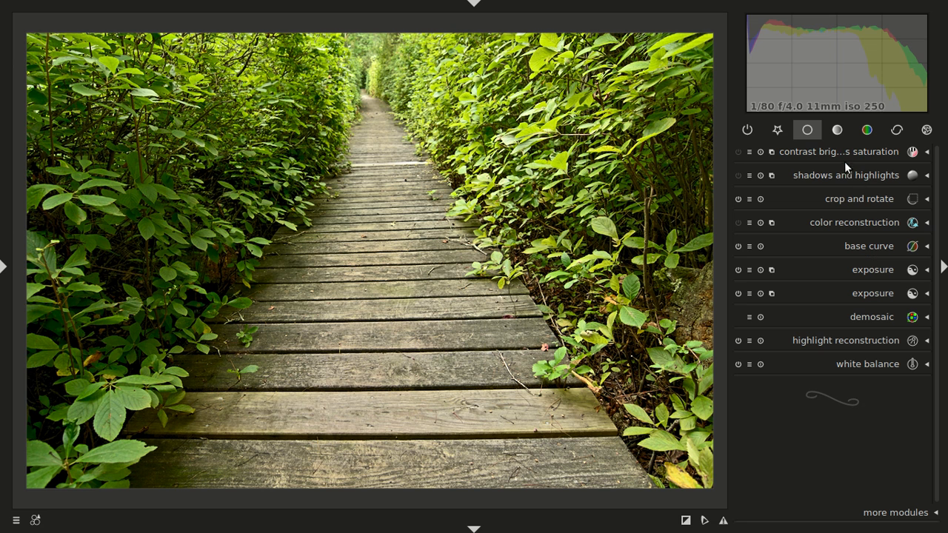
left_click(836, 131)
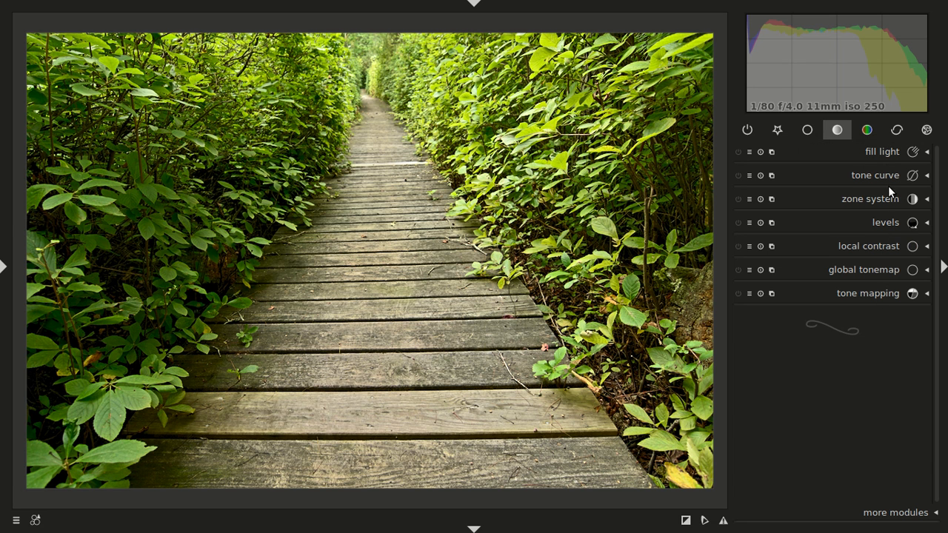
left_click(872, 133)
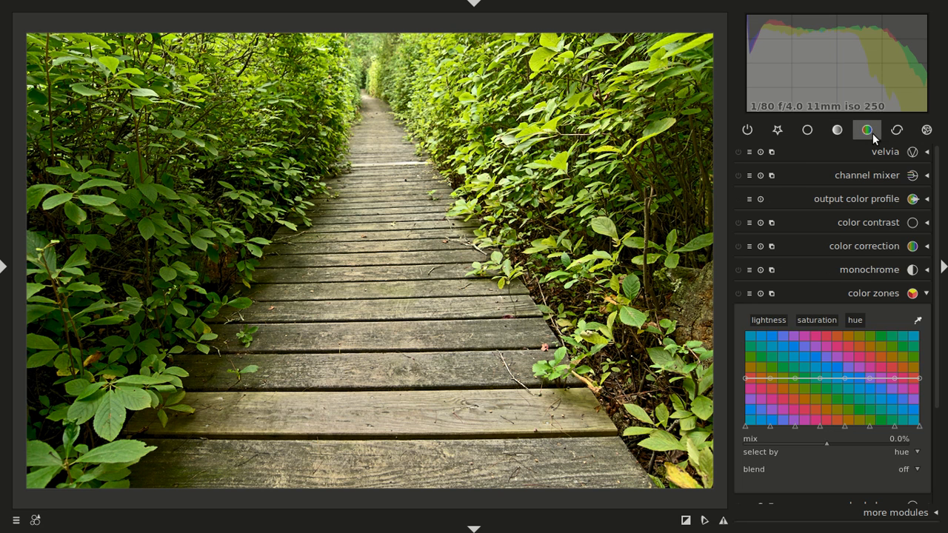
left_click(877, 293)
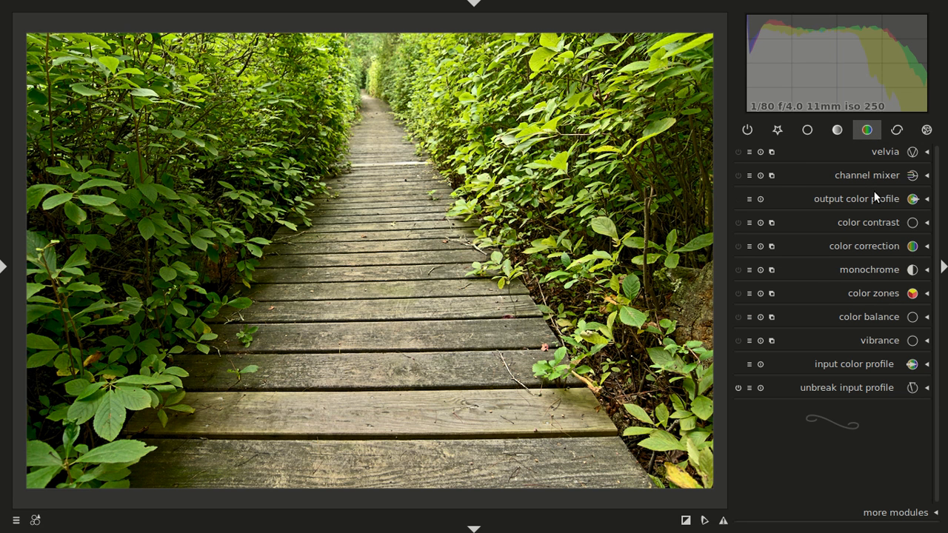
Step: Collapse denoise (profiled) in the correction group and lowpass in the effect group, and return to the basic group
left_click(897, 129)
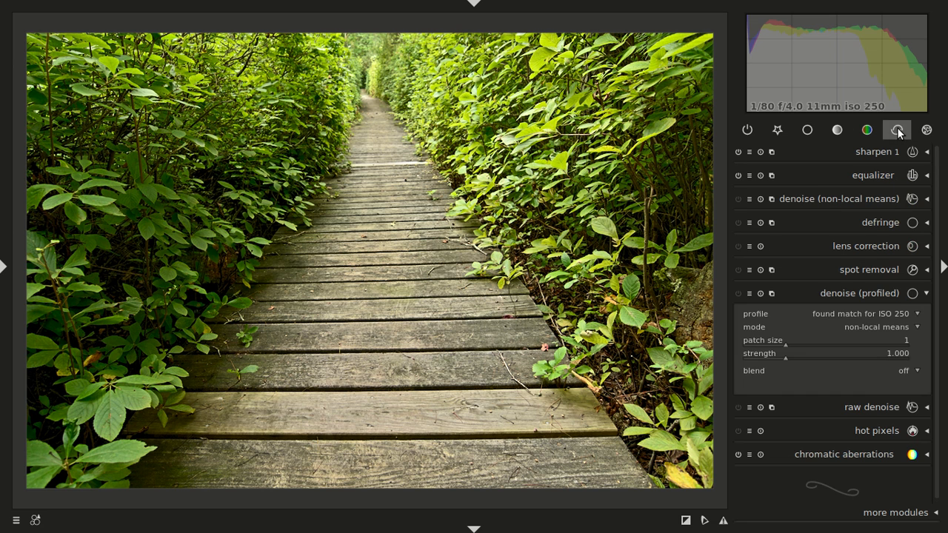
left_click(868, 291)
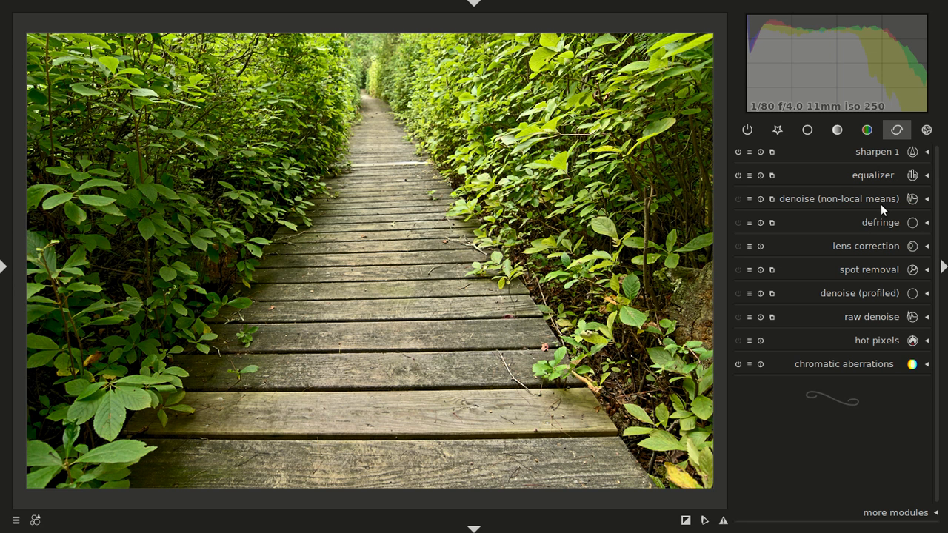
left_click(926, 131)
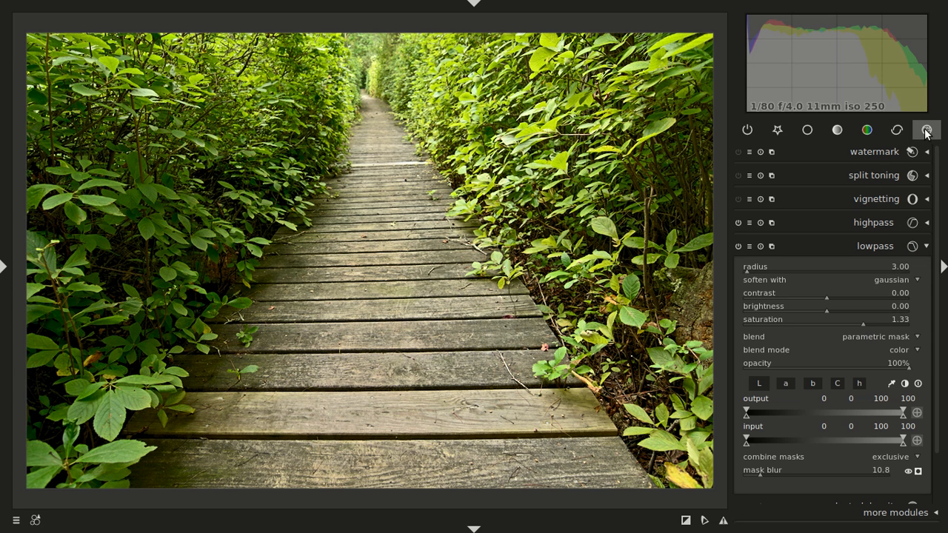
left_click(881, 249)
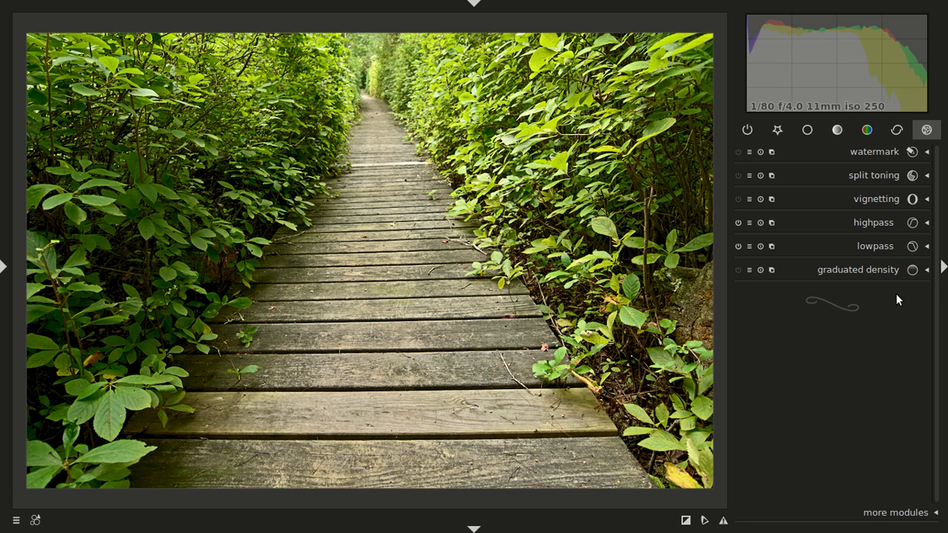
left_click(807, 131)
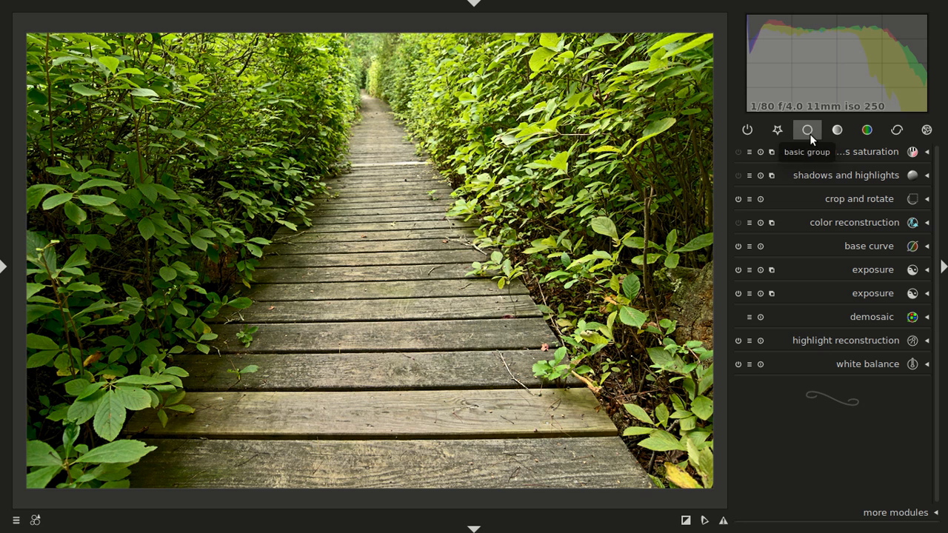
Step: Reveal the boardwalk photo's editing history and revert the image to the 0 - original state
left_click(3, 265)
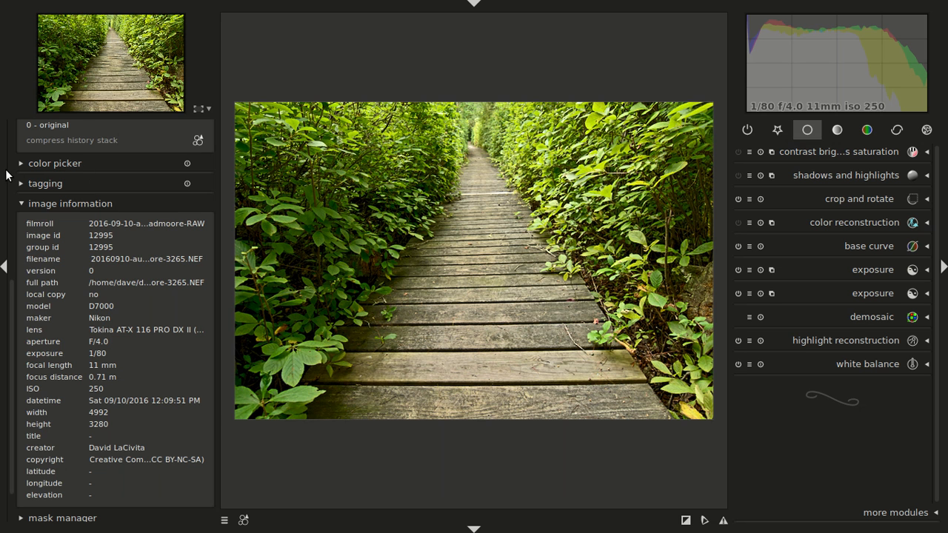
scroll(22, 170, "up", 5)
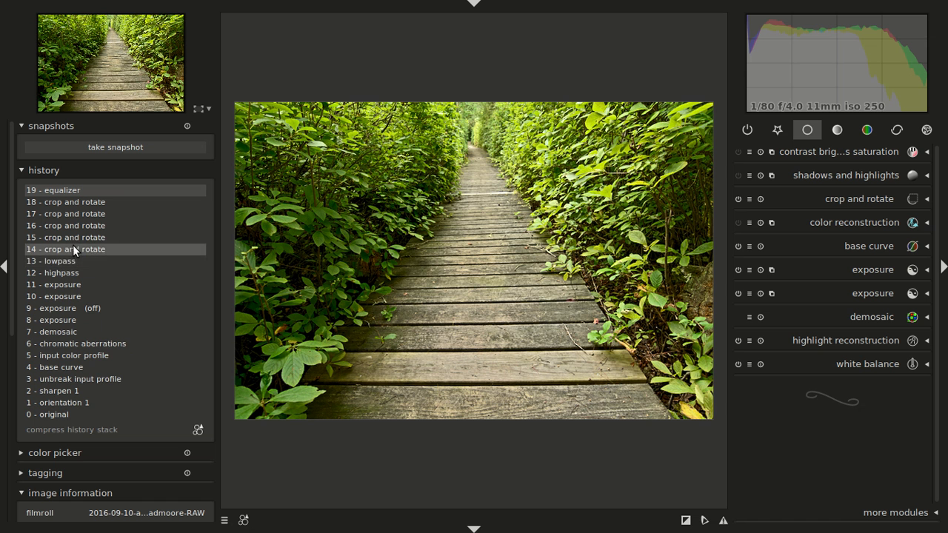
left_click(65, 415)
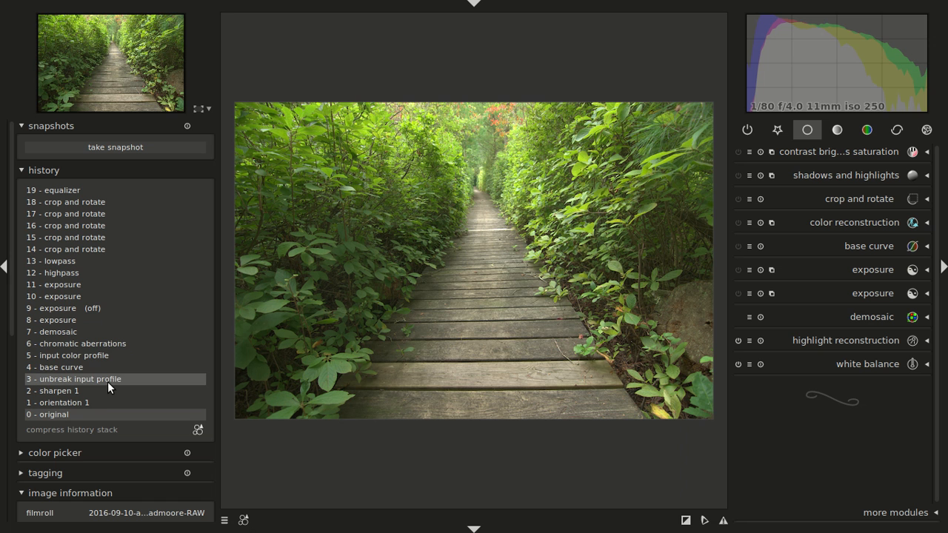
Step: Revert the boardwalk photo to the 7 - demosaic history state, compress the history stack, and hide the editing history
left_click(68, 337)
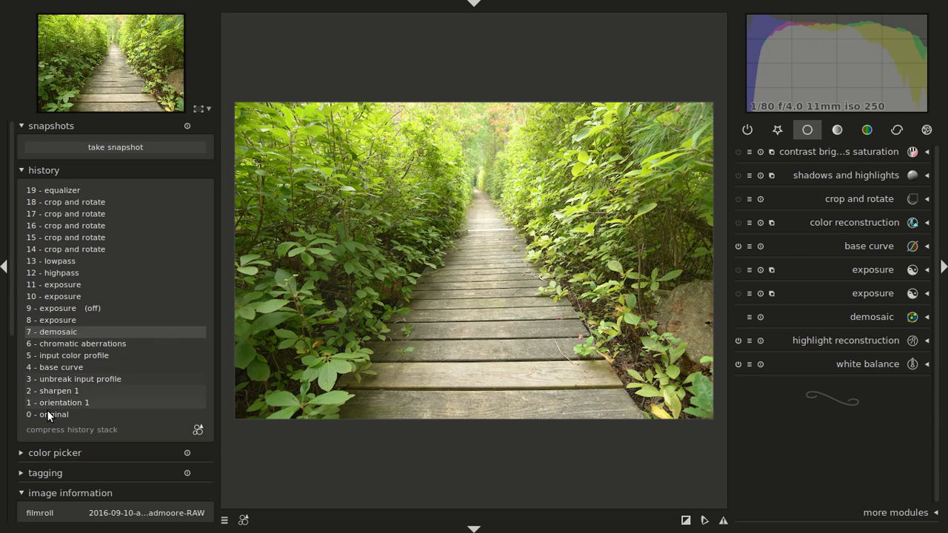
scroll(44, 427, "down", 3)
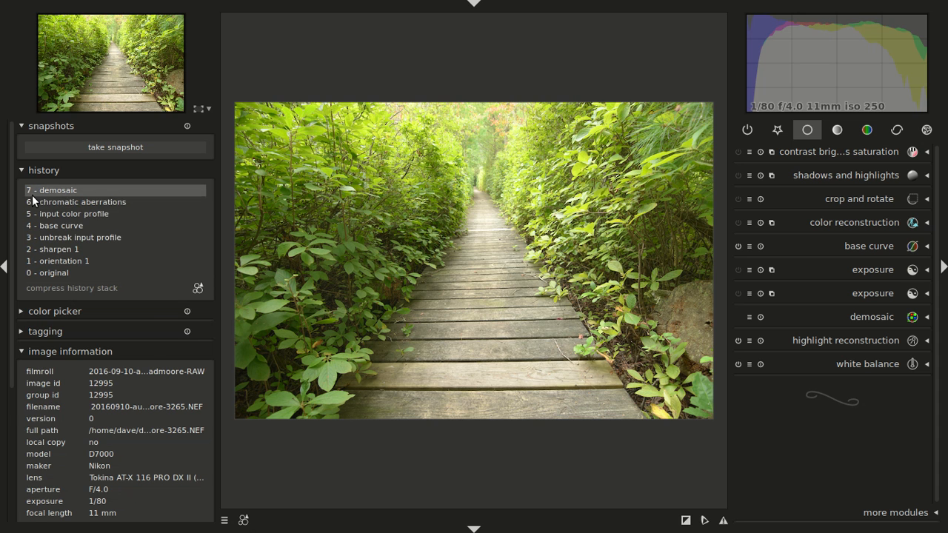
left_click(4, 266)
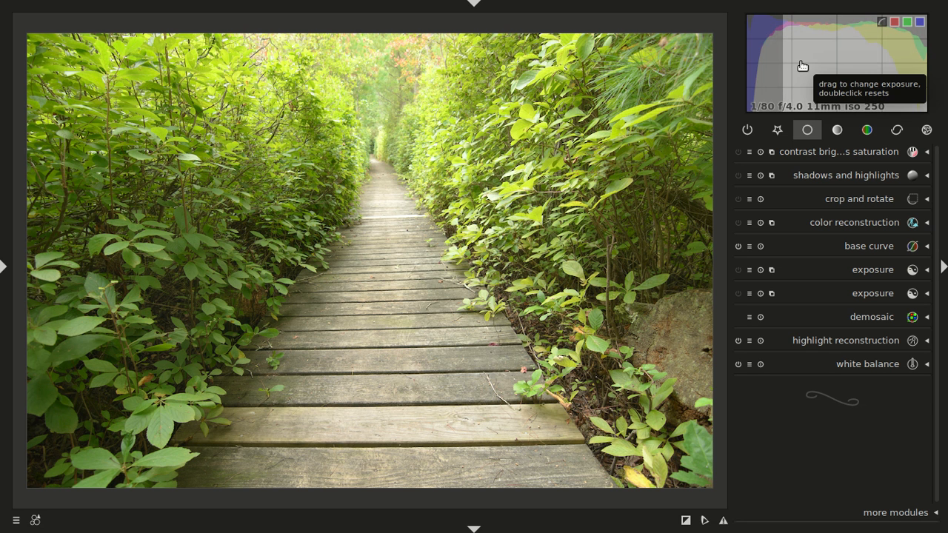
Step: Switch the histogram back and forth between logarithmic and linear display, and leave it on linear
left_click(881, 23)
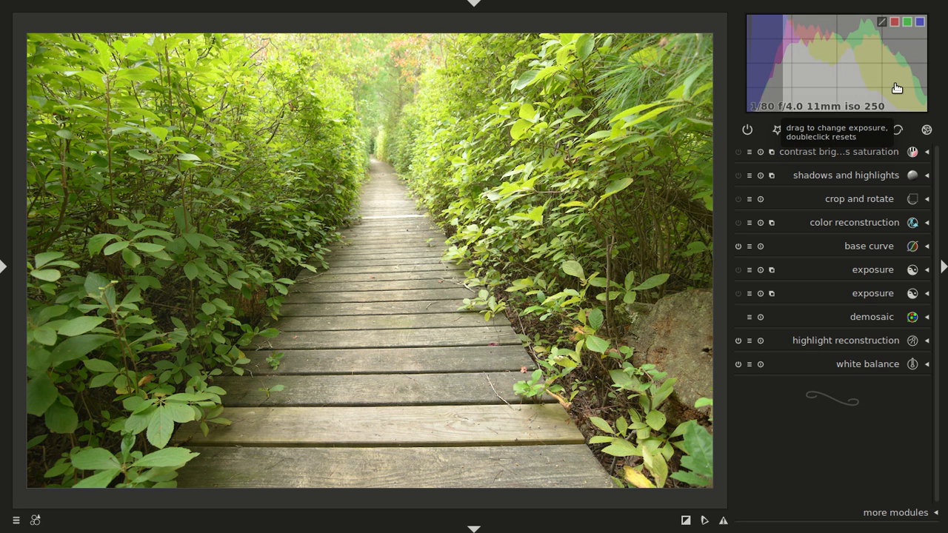
left_click(881, 23)
left_click(880, 25)
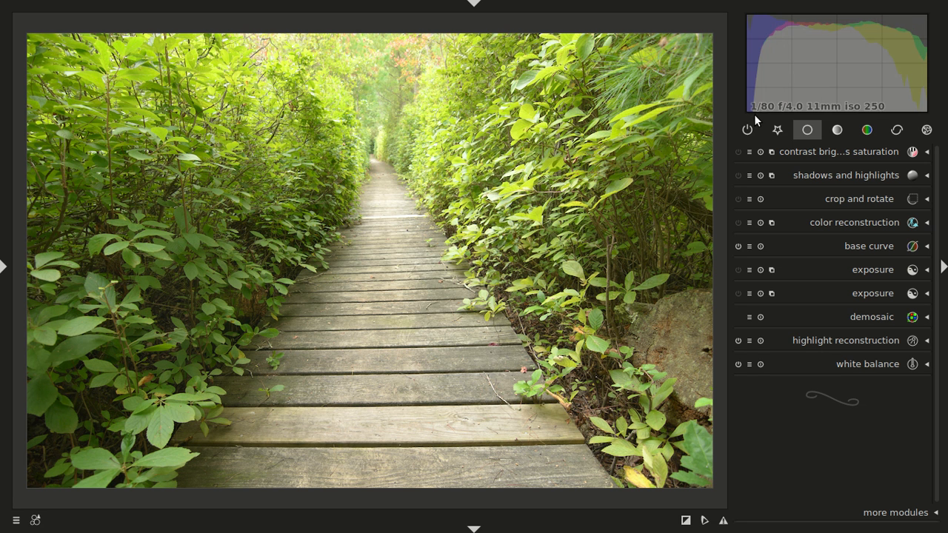
left_click(882, 23)
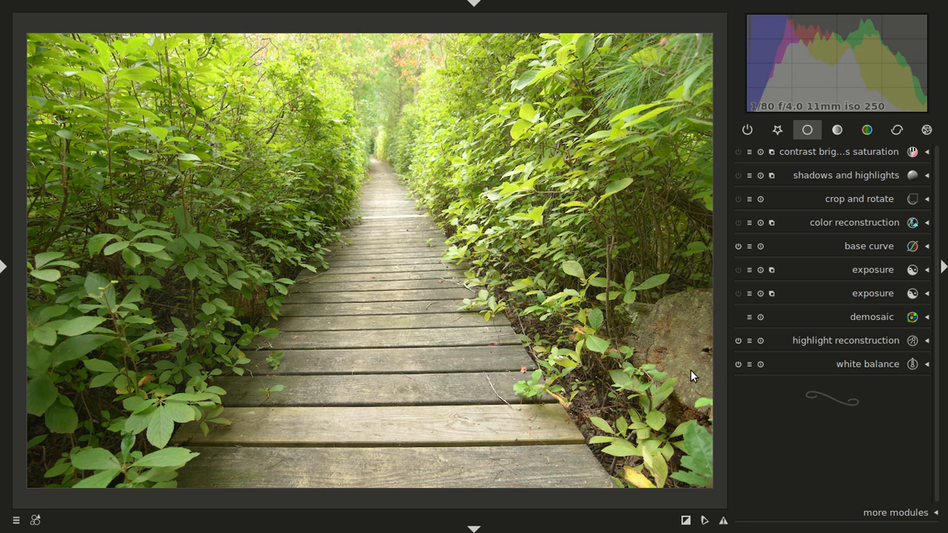
Step: Turn on the overexposure clipping indicator, expand the lower exposure module, and delete the duplicate exposure instance above it
left_click(686, 522)
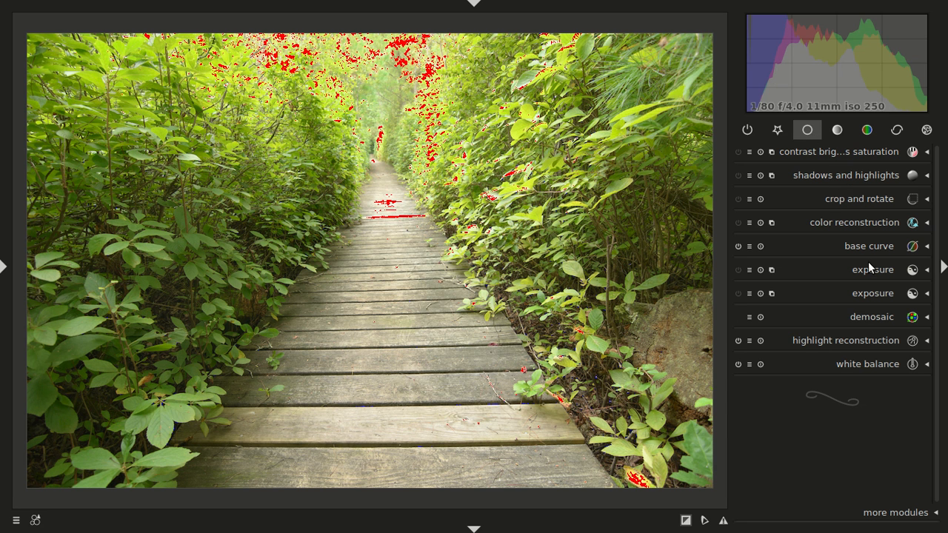
left_click(877, 294)
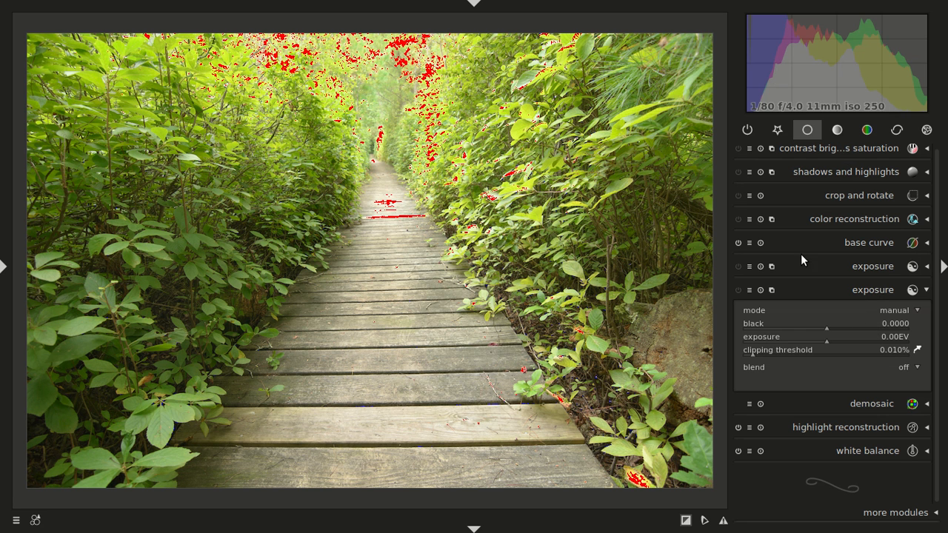
left_click(772, 266)
left_click(806, 324)
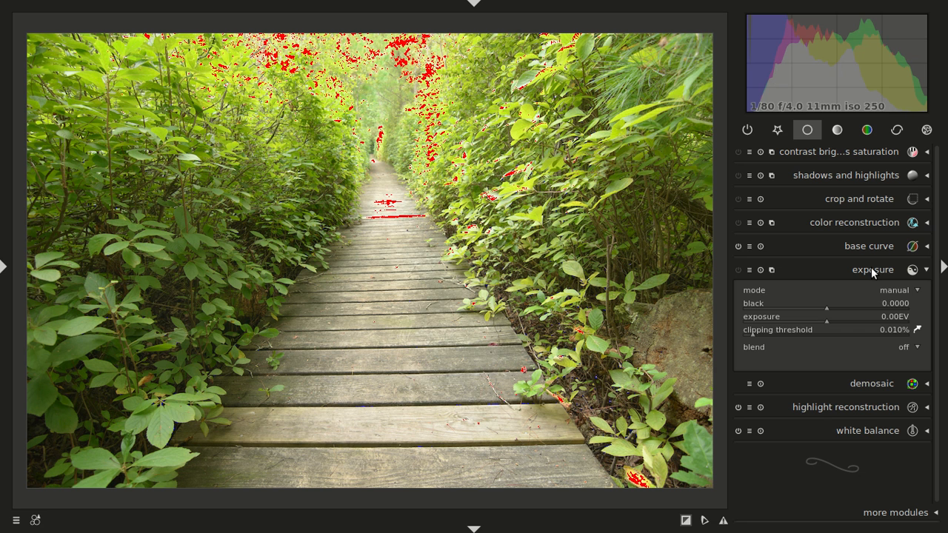
Step: Try raising the exposure to 0.36 EV and lowering it to -0.02 EV while the clipping indicator is on
left_click(832, 319)
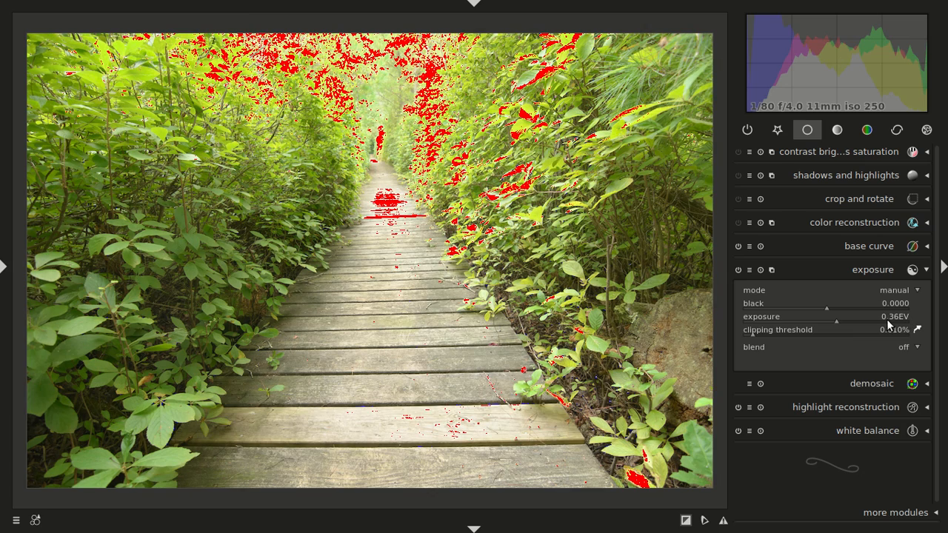
mouse_move(836, 320)
left_mouse_down()
mouse_move(842, 326)
mouse_move(812, 321)
mouse_move(850, 325)
mouse_move(740, 318)
mouse_move(825, 320)
left_mouse_up()
Step: Try black levels of 0.0069 and -0.0066, reset black and exposure to zero, and turn off the clipping indicator
scroll(825, 305, "up", 3)
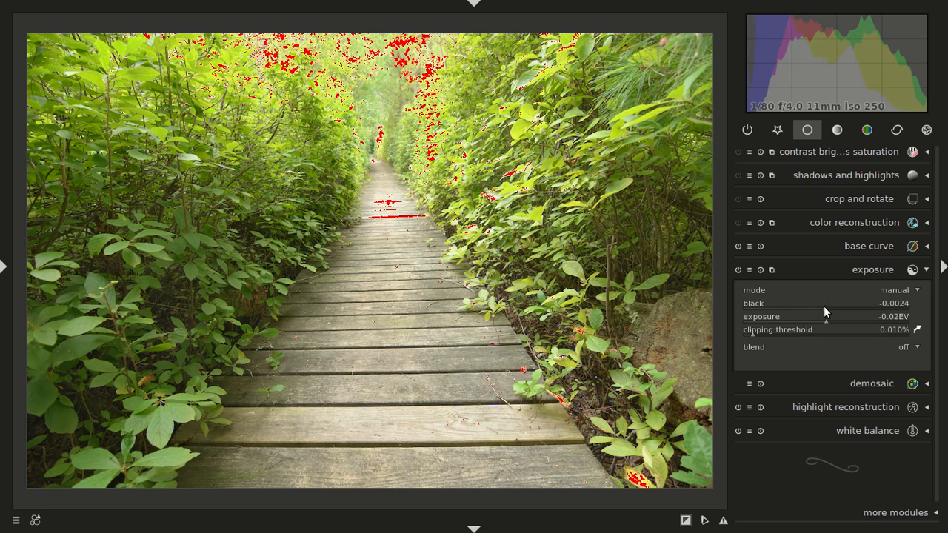
scroll(830, 308, "up", 1)
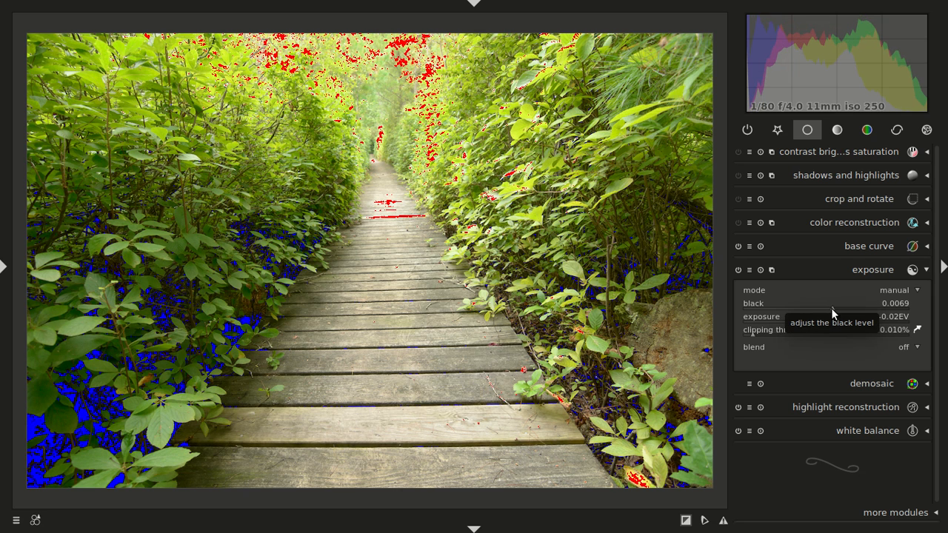
scroll(831, 308, "down", 7)
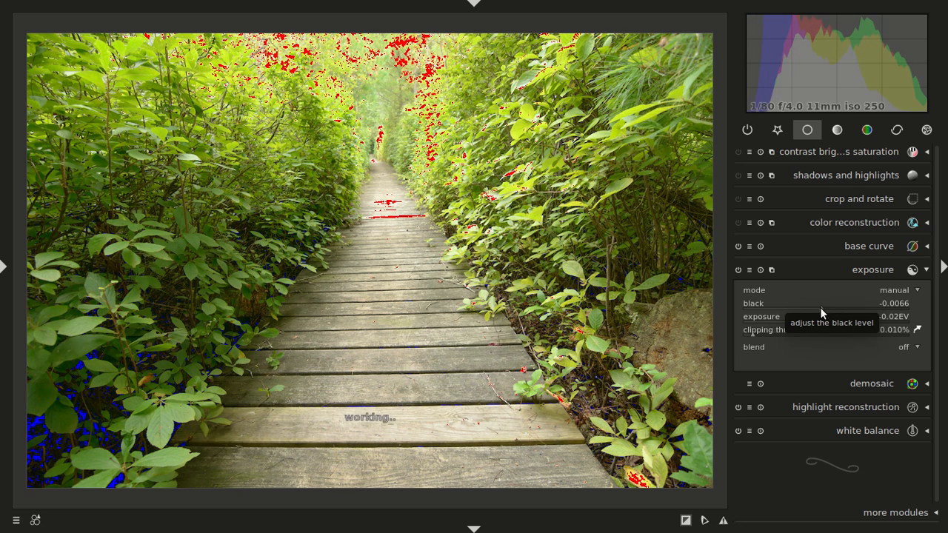
double_click(820, 307)
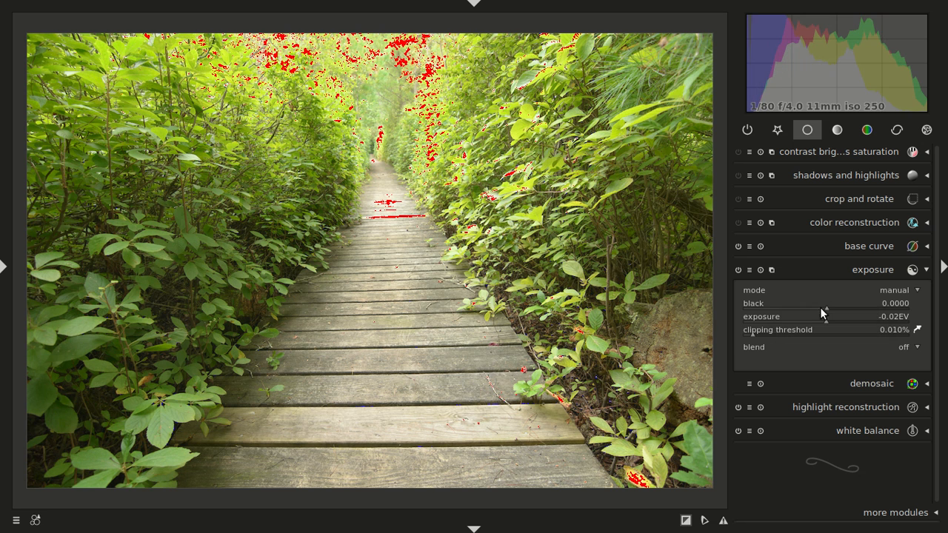
double_click(897, 319)
left_click(686, 518)
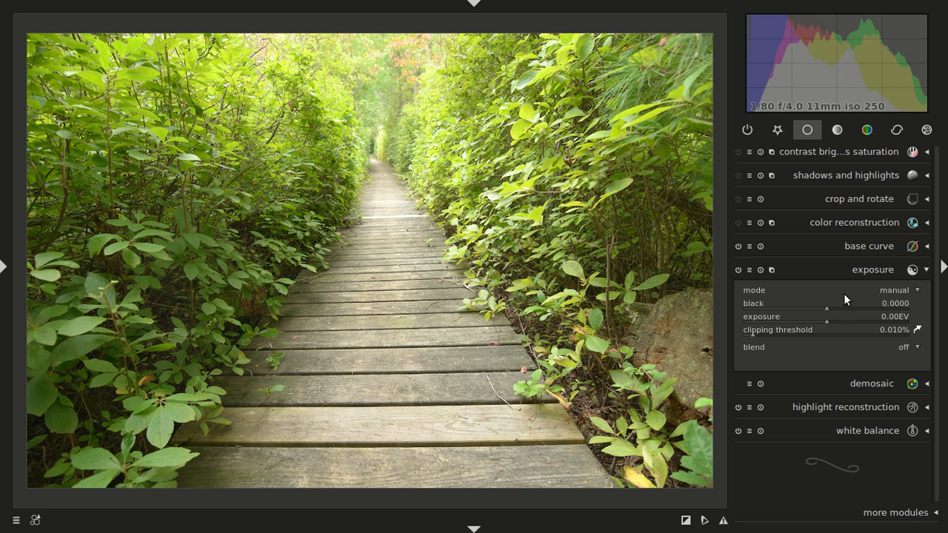
Step: Try darkening the photo with exposures of -0.62 EV and -1.18 EV, and reset the exposure to 0.00 EV
left_click_drag(825, 317, 808, 321)
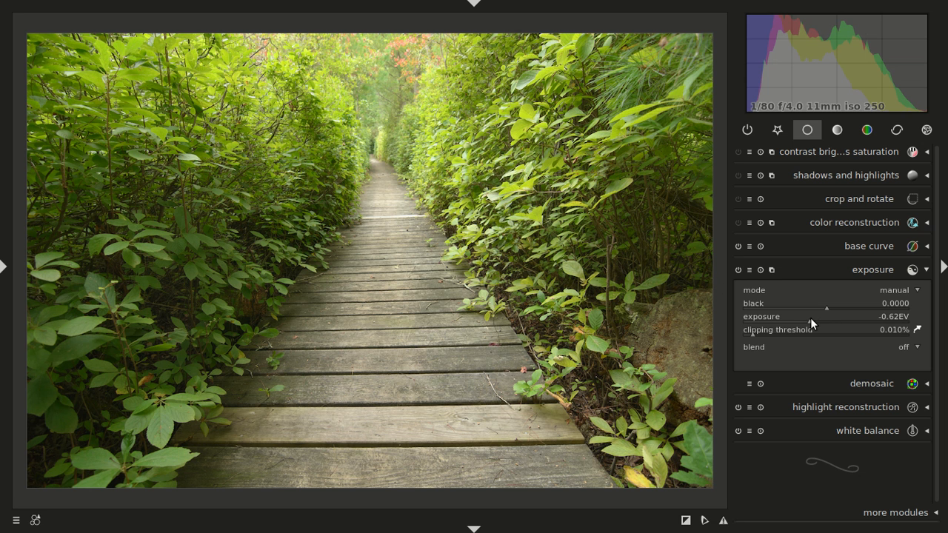
left_click_drag(808, 319, 747, 314)
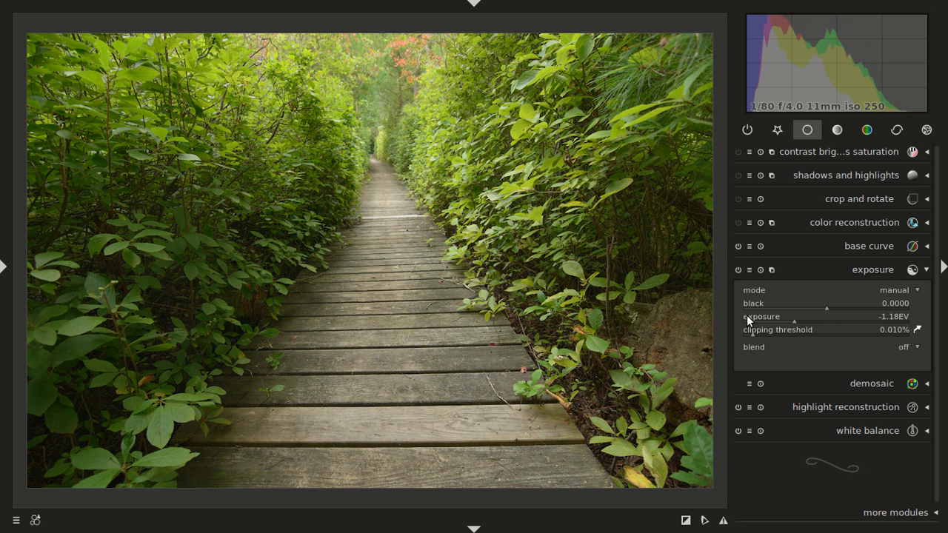
double_click(895, 320)
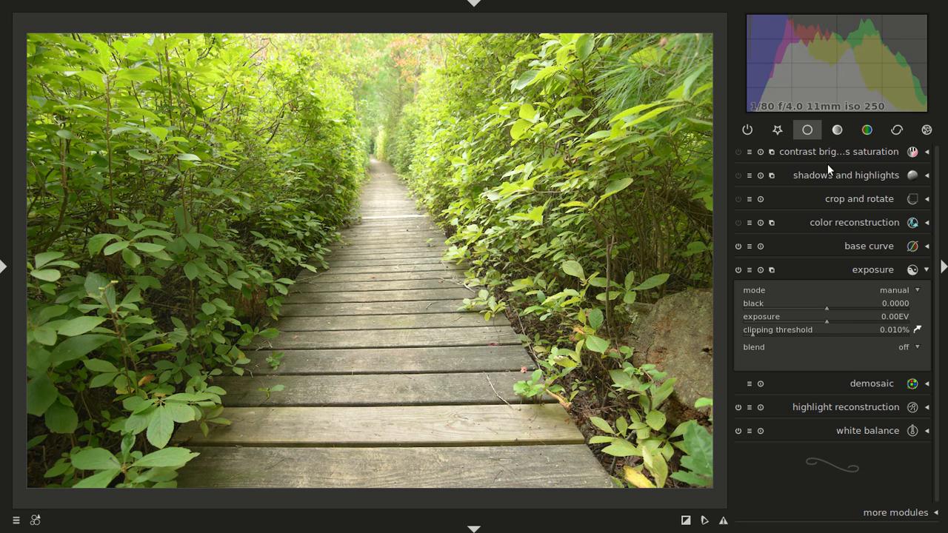
Step: Enable shadows and highlights with its default settings and compare the photo with the module on and off
left_click(828, 174)
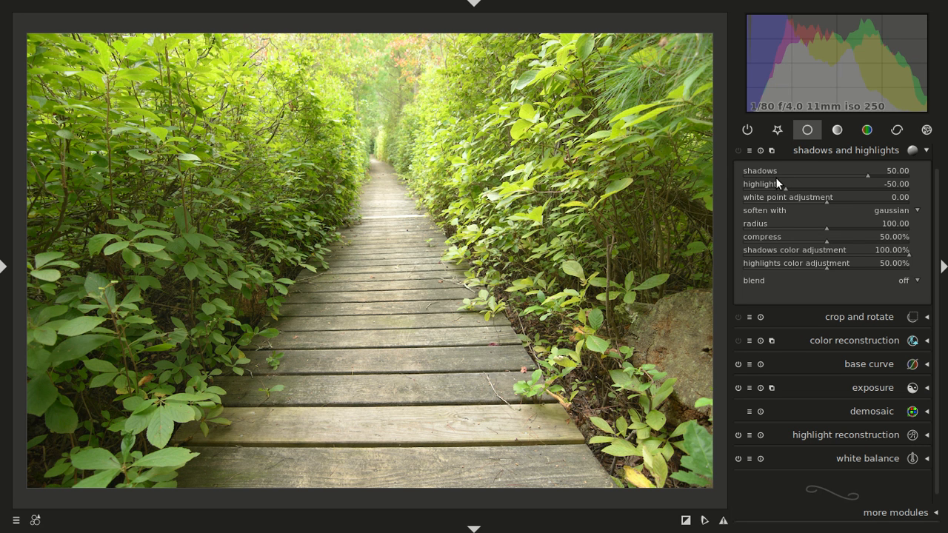
left_click(738, 151)
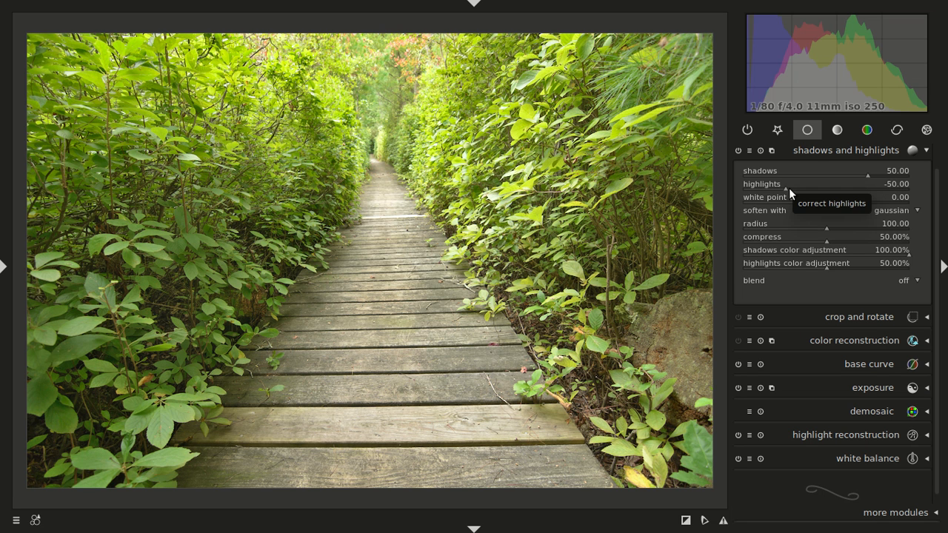
left_click(738, 150)
left_click(739, 150)
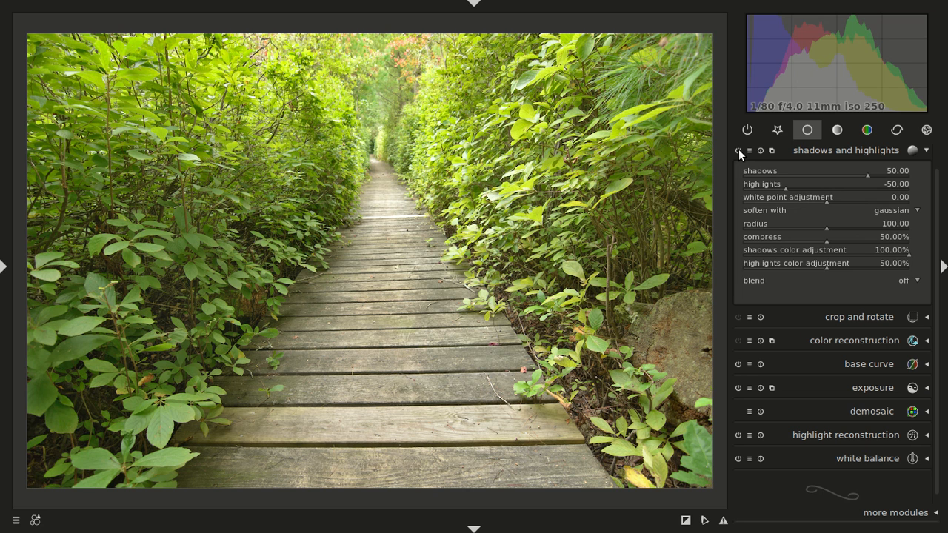
left_click(739, 150)
left_click(738, 150)
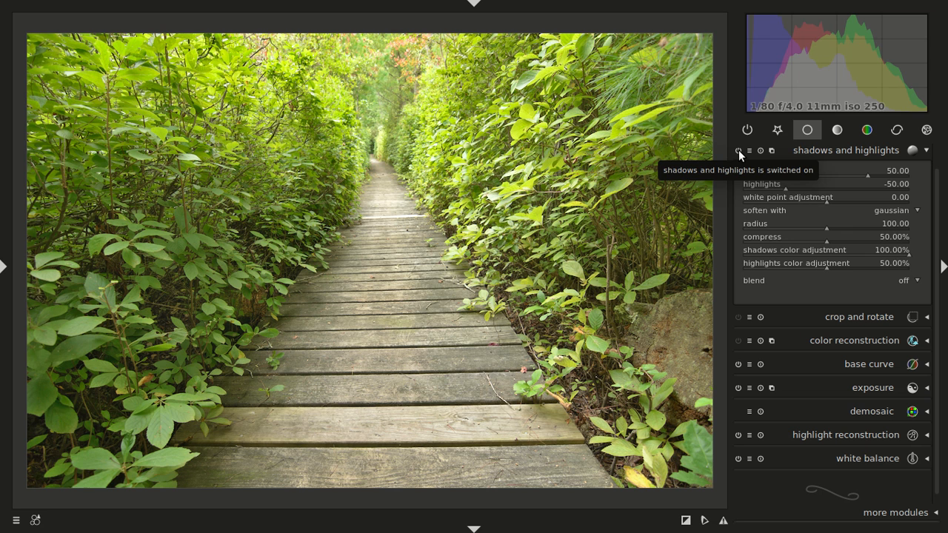
left_click(738, 150)
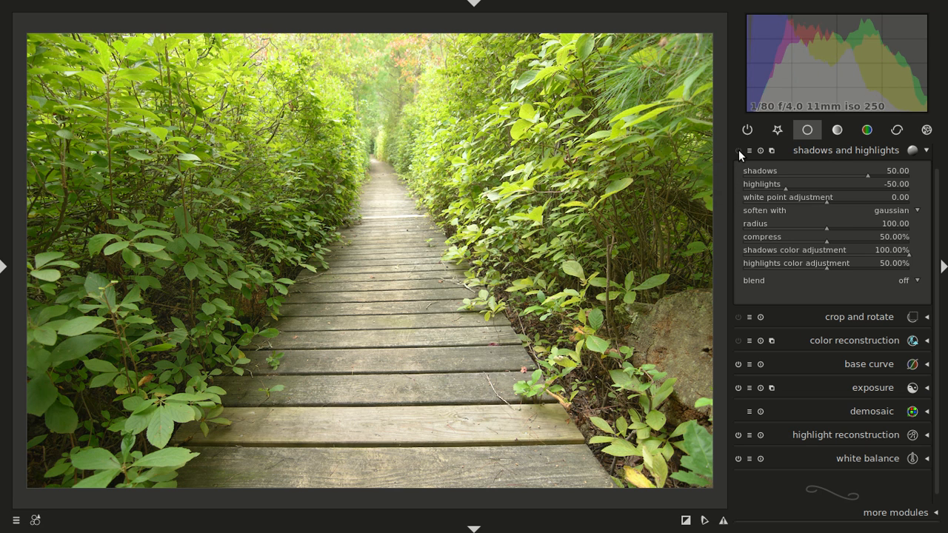
left_click(738, 151)
Step: Compare clipping with shadows and highlights on and off using the clipping indicator, and switch off both the indicator and the module
left_click(686, 522)
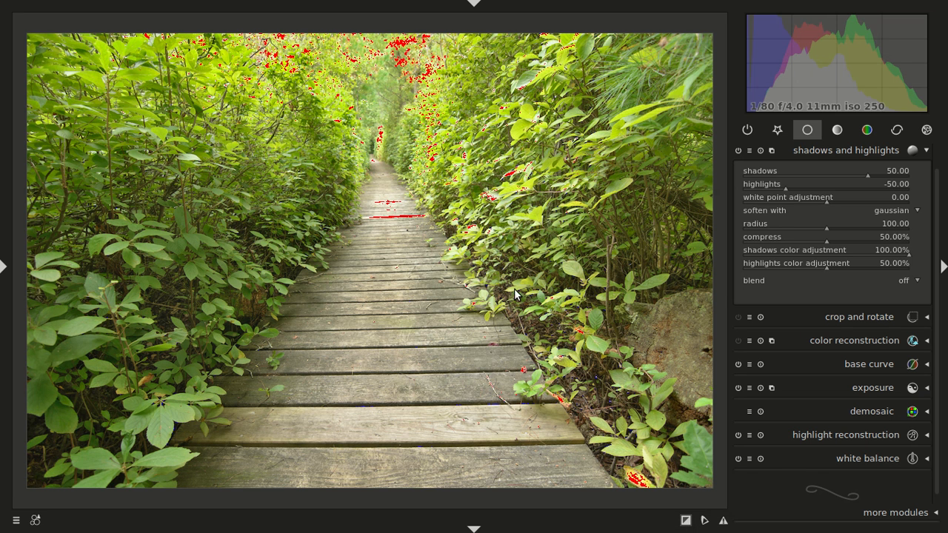
left_click(738, 151)
left_click(738, 150)
left_click(738, 150)
left_click(737, 151)
left_click(682, 521)
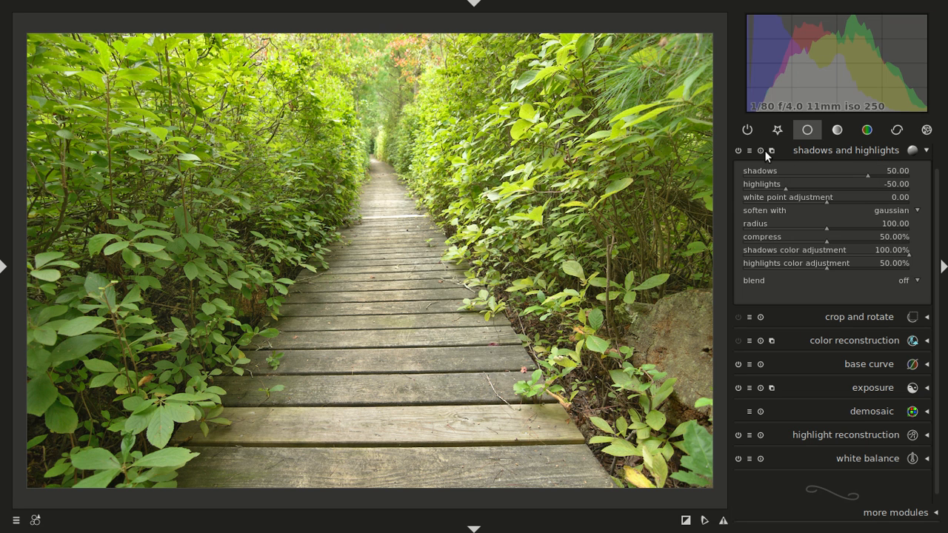
left_click(738, 151)
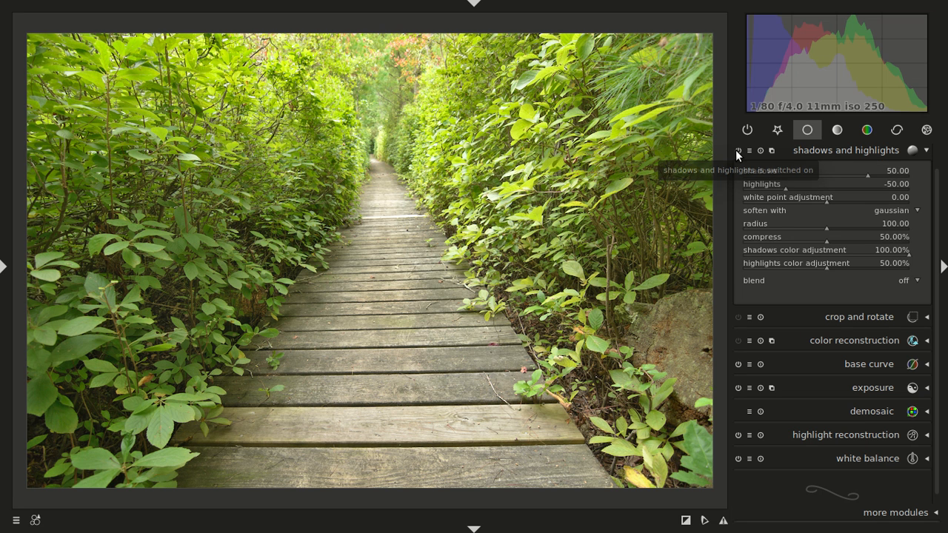
left_click(783, 152)
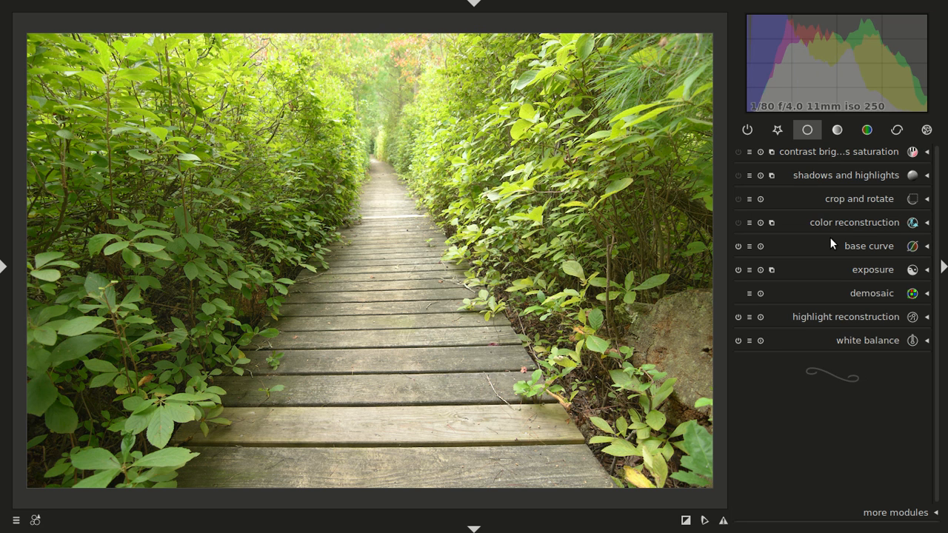
Step: Expand the exposure module and set its blend option to parametric mask
left_click(856, 271)
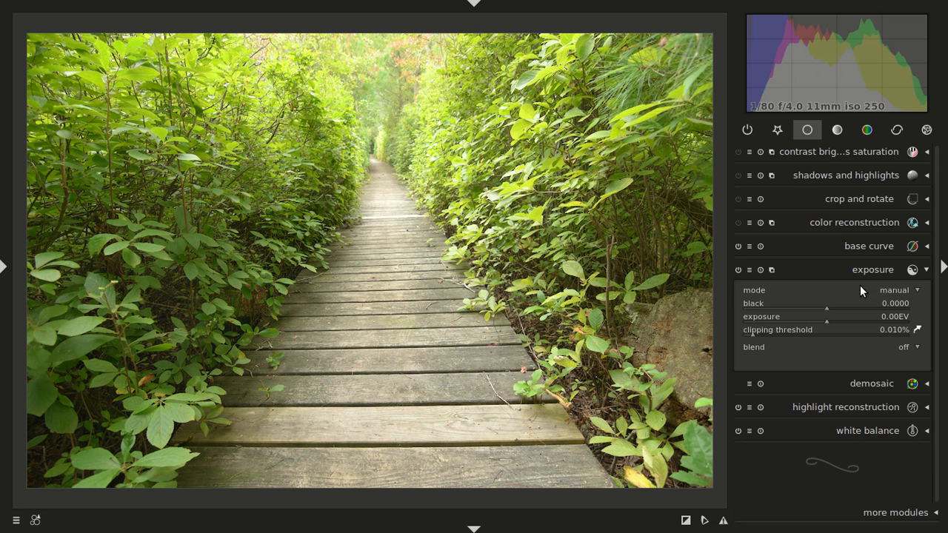
left_click(905, 348)
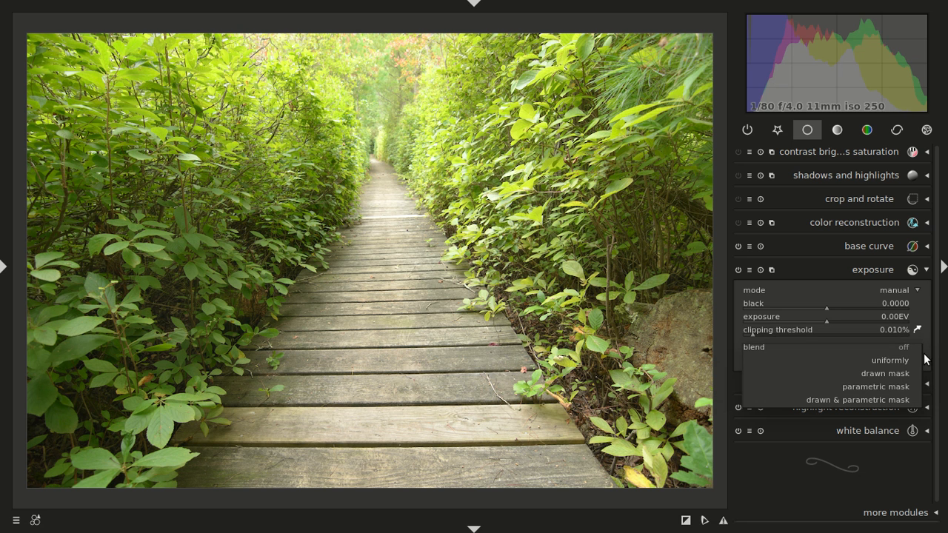
left_click(905, 389)
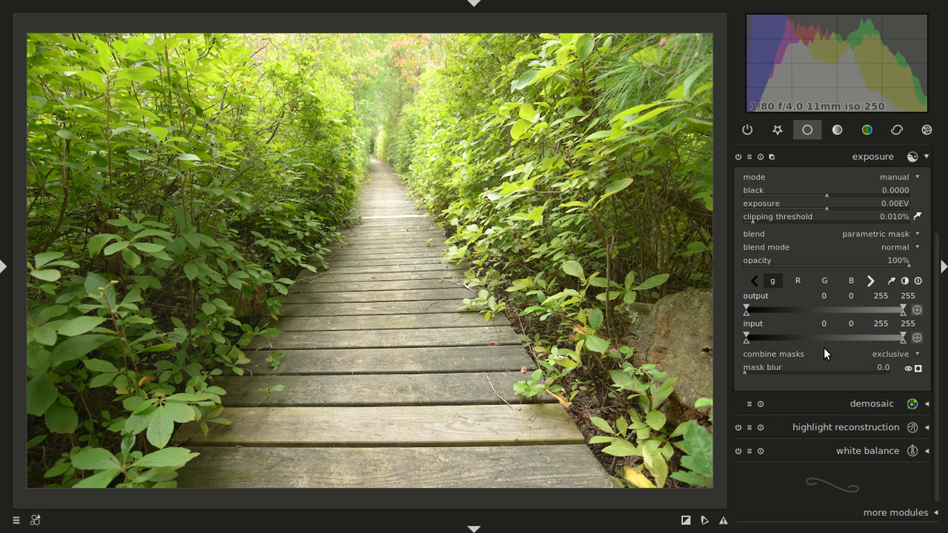
Step: Browse the parametric mask's R, G, B, H and S channels and select the L channel
left_click(796, 282)
left_click(825, 283)
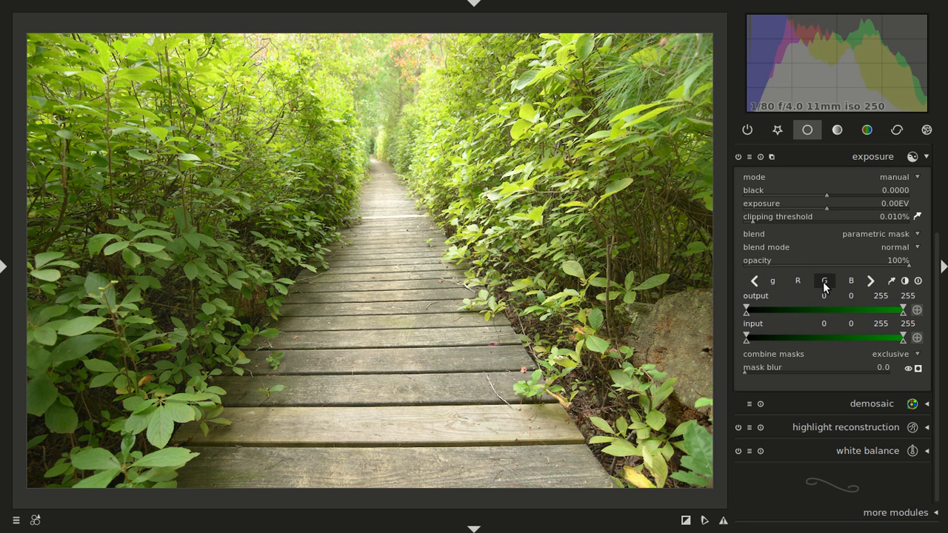
left_click(852, 280)
left_click(871, 280)
left_click(871, 280)
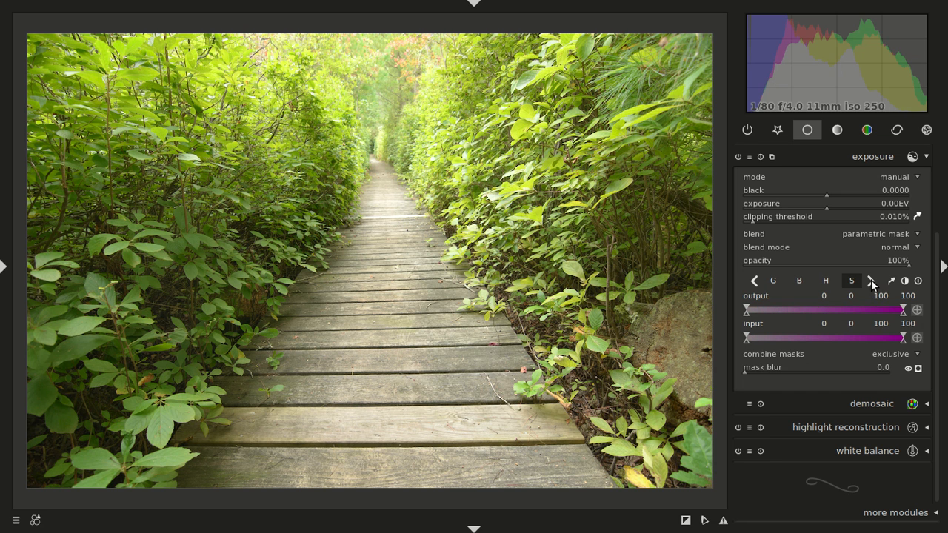
left_click(827, 280)
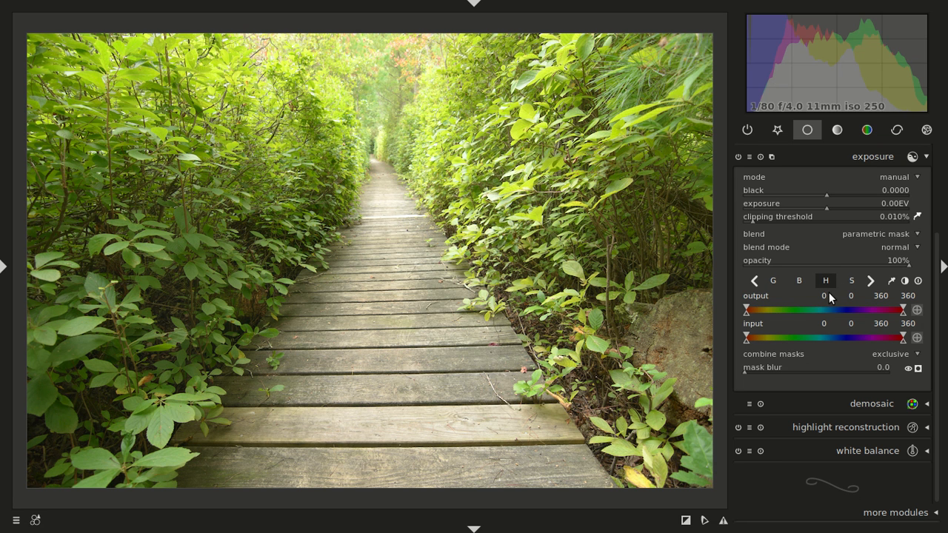
left_click(851, 284)
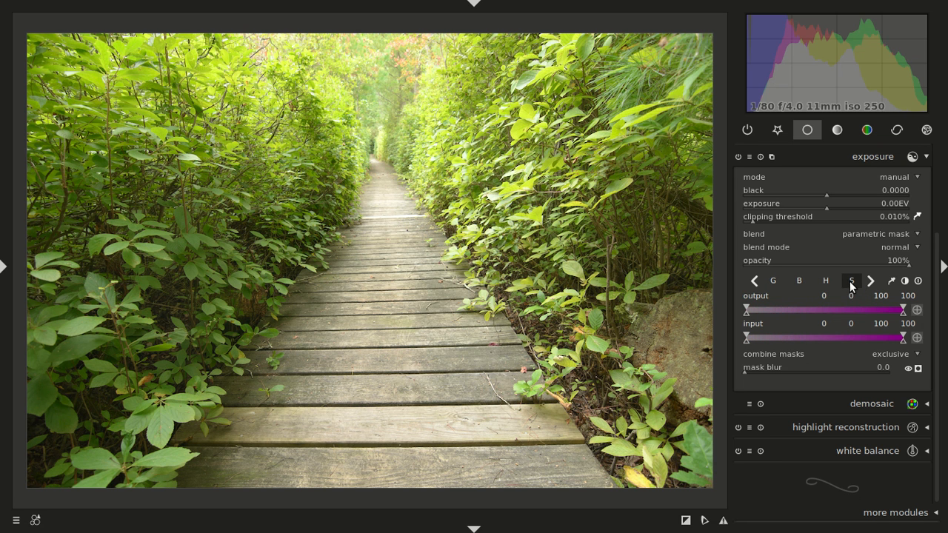
left_click(873, 281)
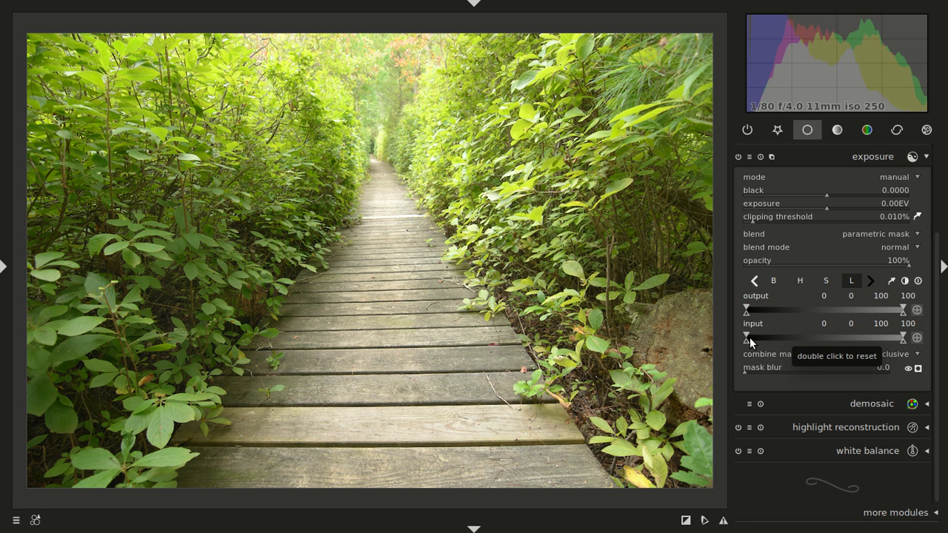
Step: Go back through the parametric mask channels from L to the g channel
left_click(753, 281)
left_click(753, 281)
left_click(754, 280)
left_click(754, 281)
left_click(753, 281)
left_click(754, 281)
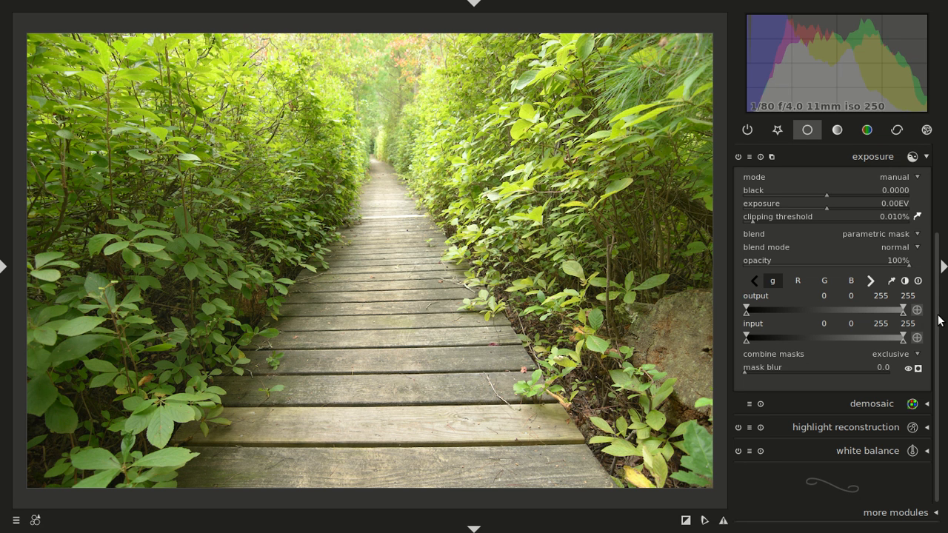
Step: Display the exposure module's mask, comparing the photo with the mask overlay on and off, and leave the overlay on
left_click(918, 369)
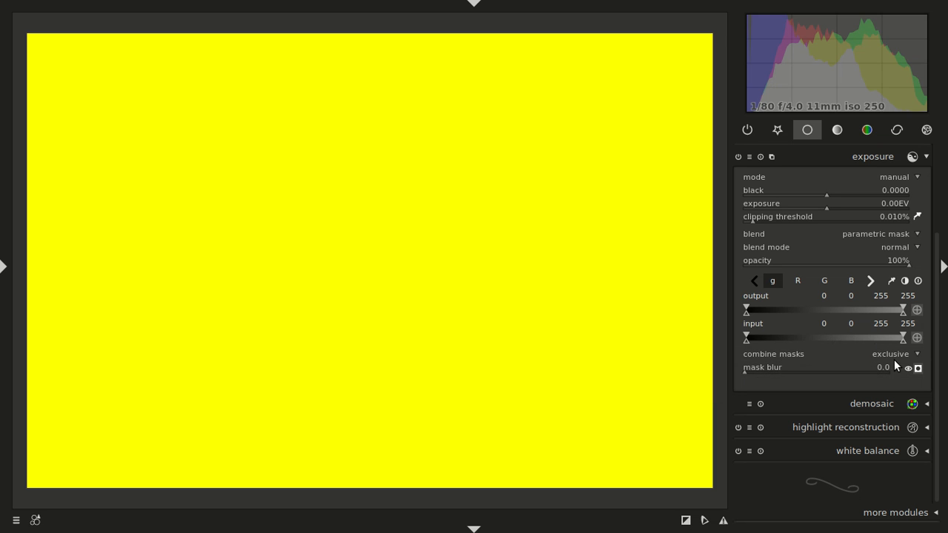
left_click(919, 368)
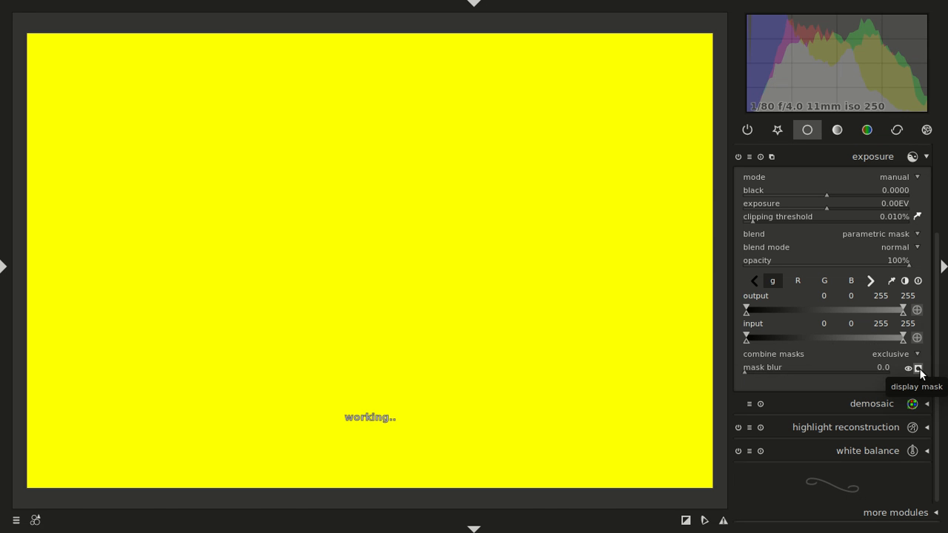
left_click(919, 368)
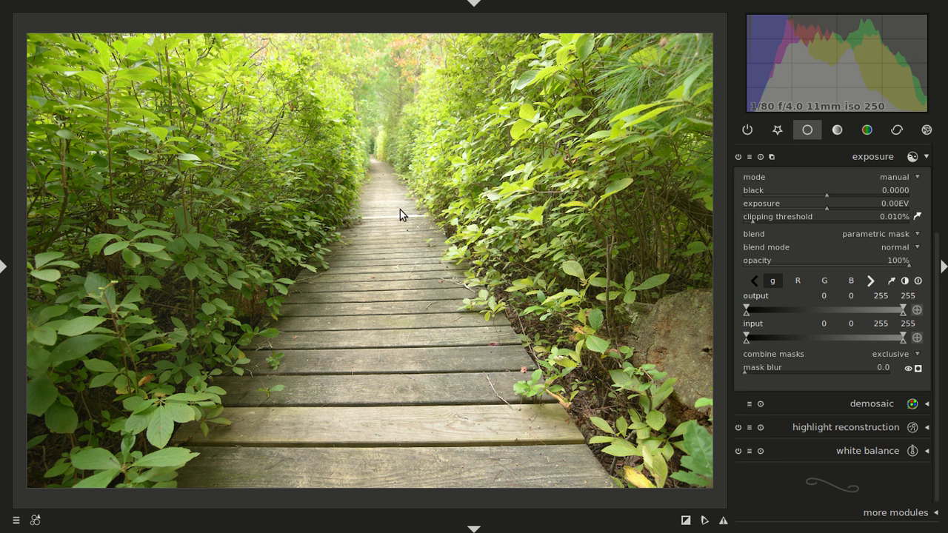
left_click(919, 368)
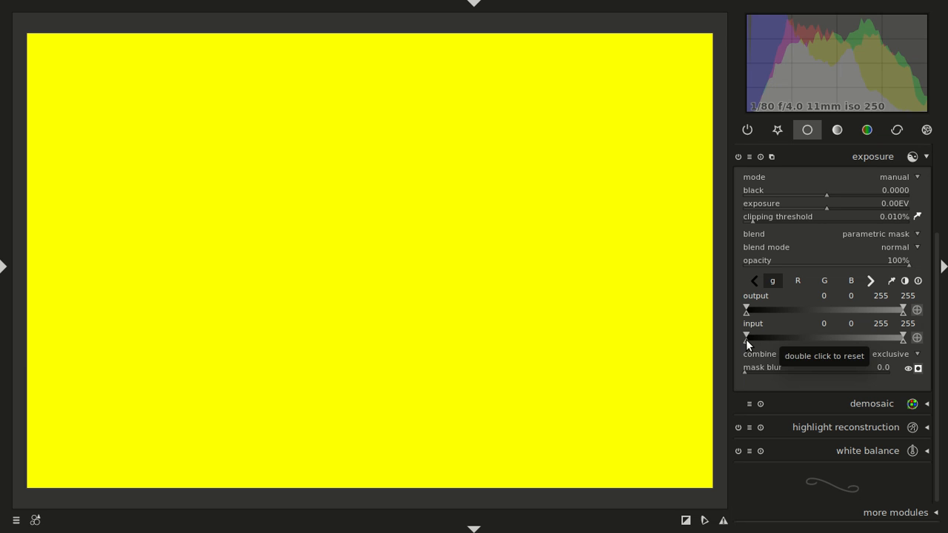
Step: Limit the g channel's input range to brighter areas by setting its two lower markers to 29 and 103
left_click_drag(743, 340, 750, 341)
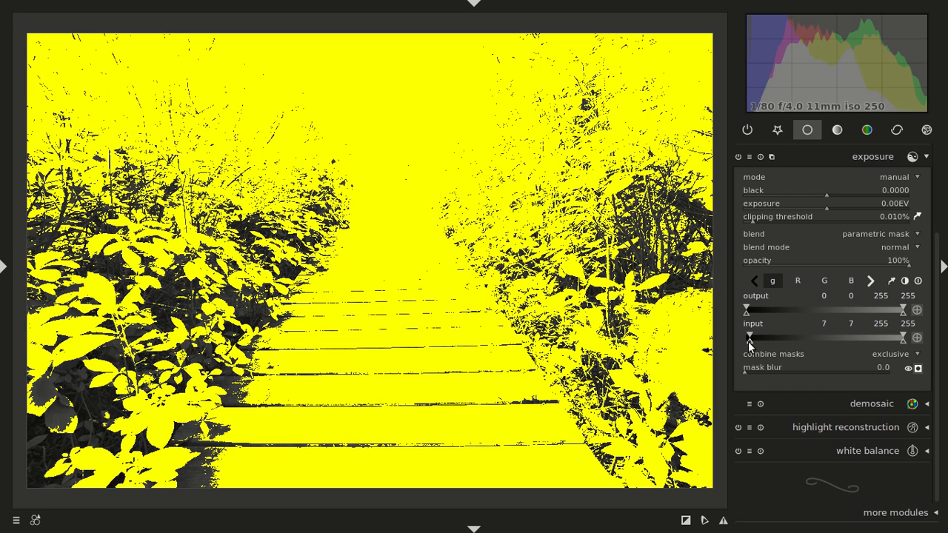
left_click_drag(750, 344, 904, 348)
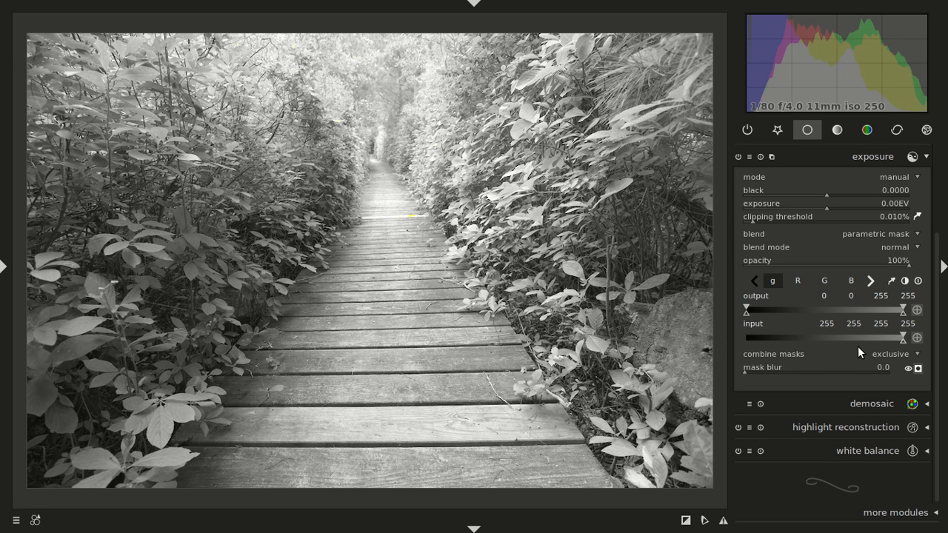
left_click_drag(902, 342, 763, 343)
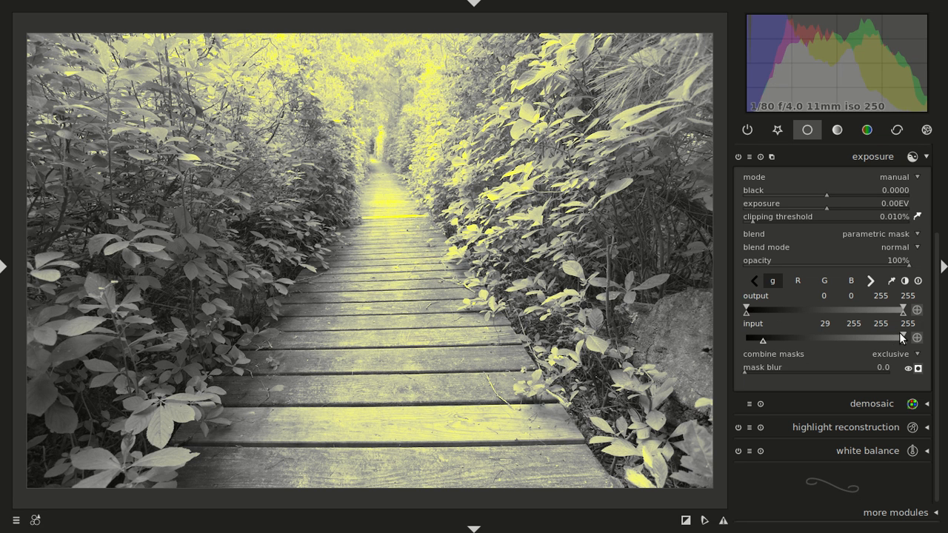
left_click_drag(902, 333, 869, 332)
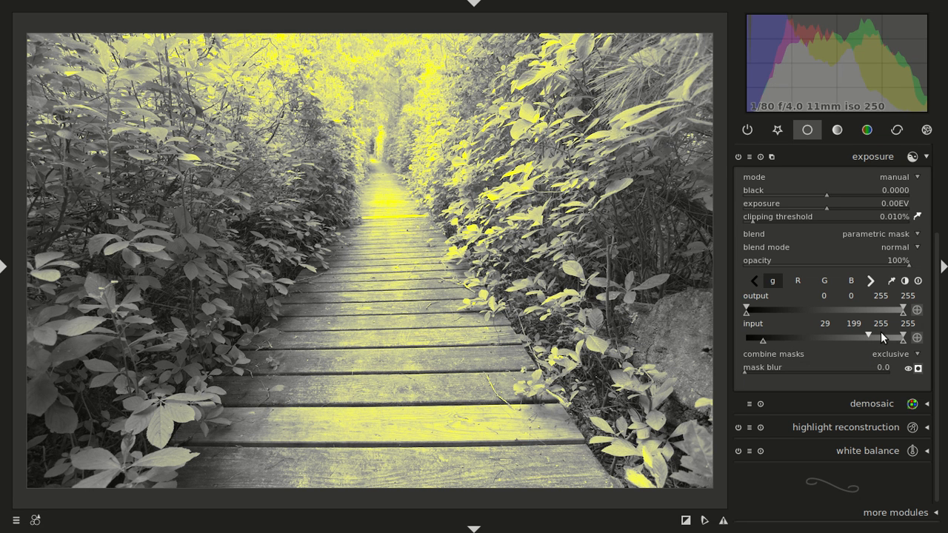
scroll(868, 337, "down", 1)
left_click_drag(838, 333, 809, 333)
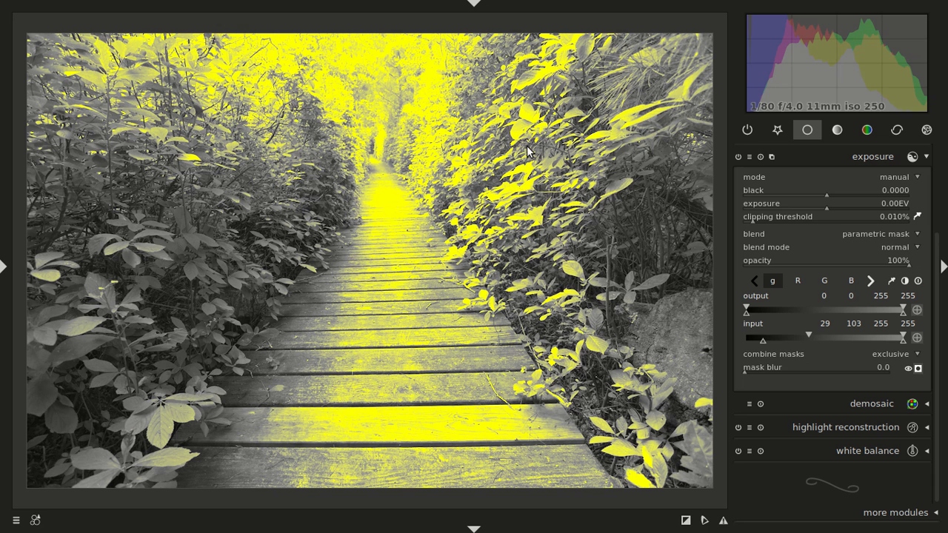
Step: Test mask blur amounts with a close-up of the bright leaves, reset the blur to 0, and set it to 7.3
middle_click(523, 117)
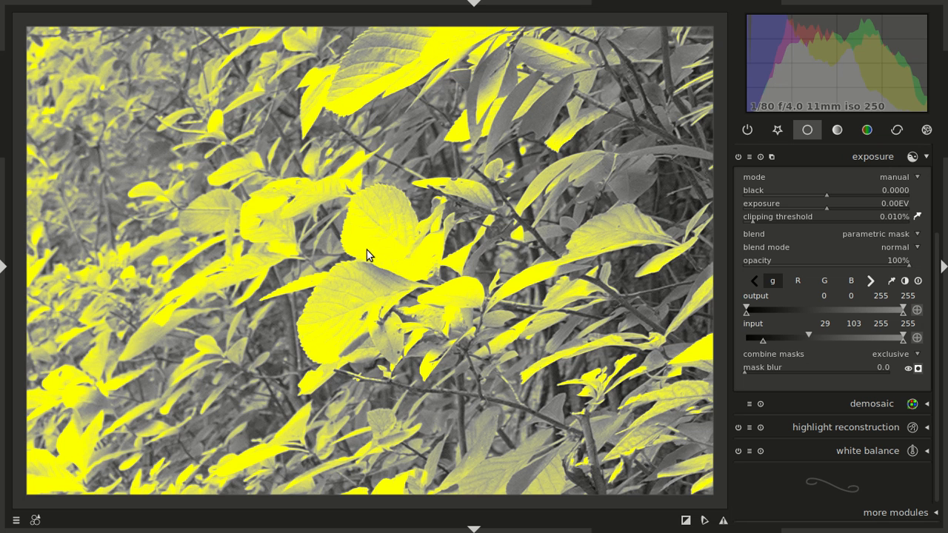
middle_click(370, 246)
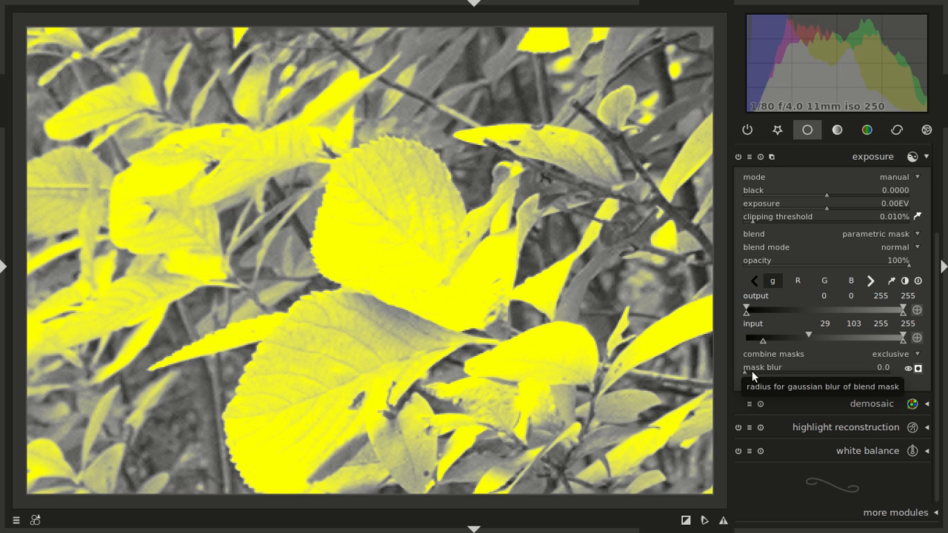
scroll(753, 369, "up", 3)
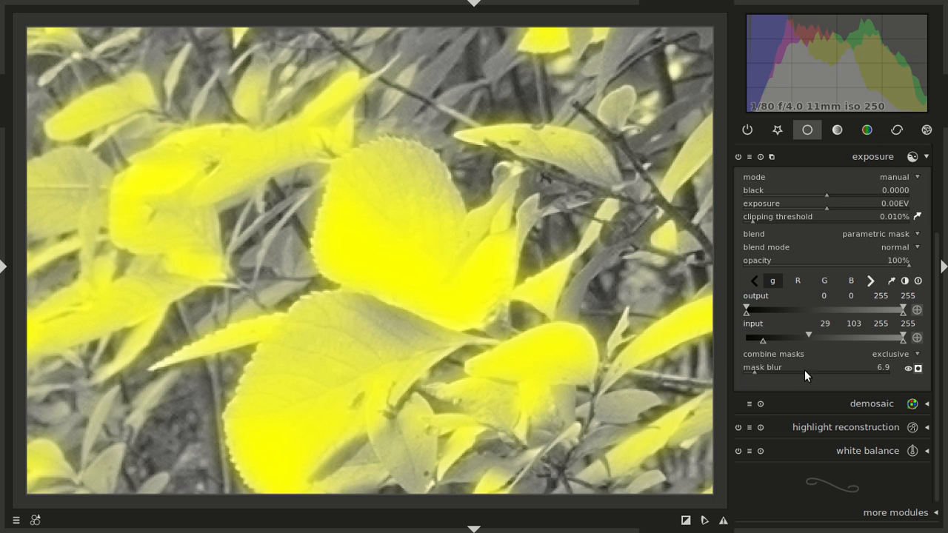
scroll(784, 369, "down", 1)
scroll(784, 370, "up", 2)
scroll(784, 370, "down", 1)
scroll(785, 370, "down", 1)
scroll(261, 177, "down", 10)
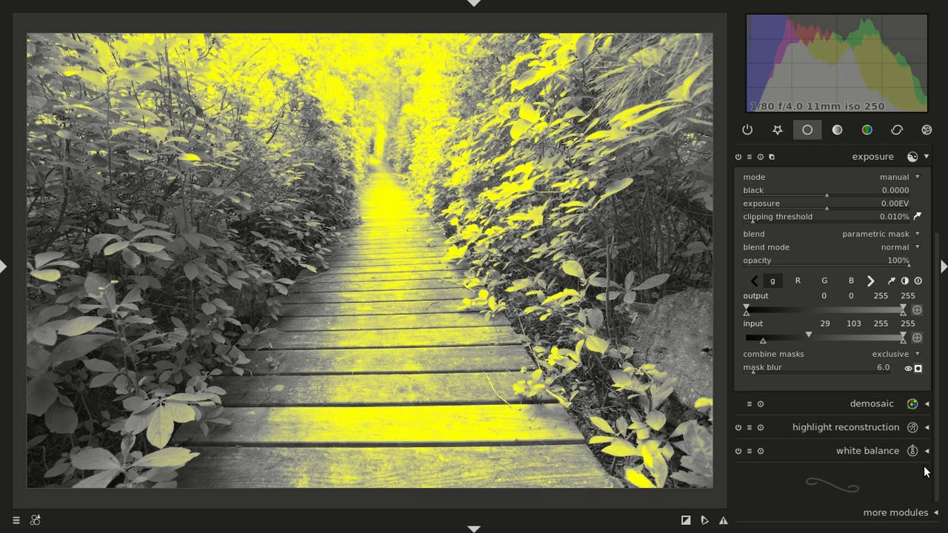
left_click_drag(754, 370, 742, 369)
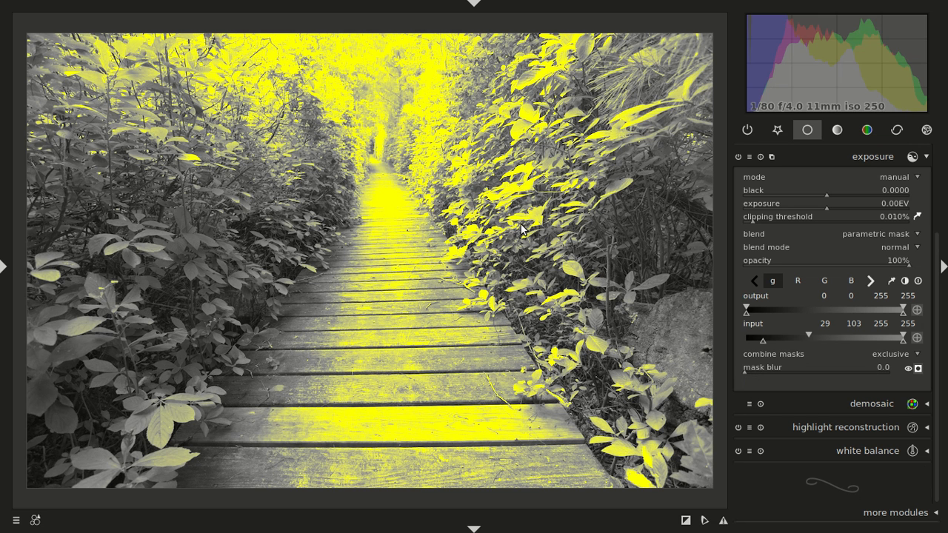
left_click(754, 368)
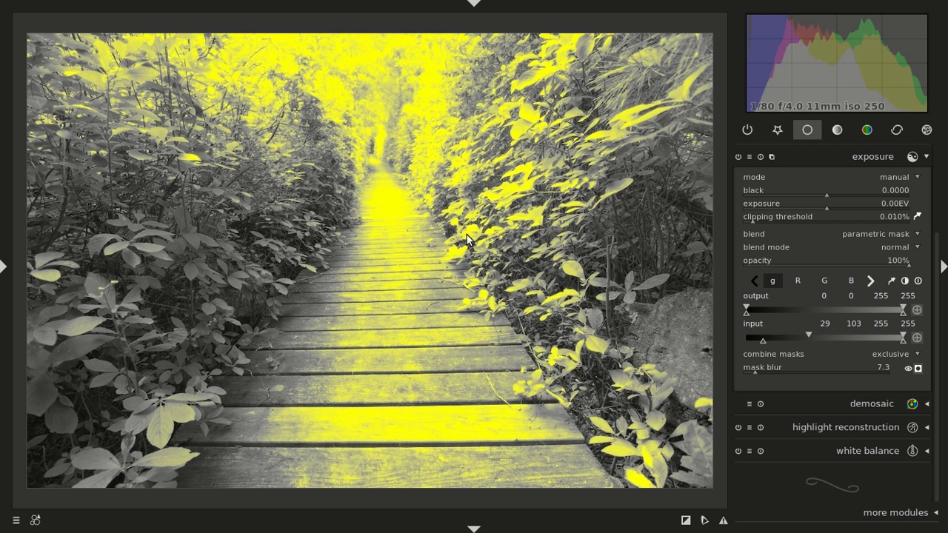
Step: Hide the mask overlay and lower the exposure to -1.00 EV
left_click(919, 368)
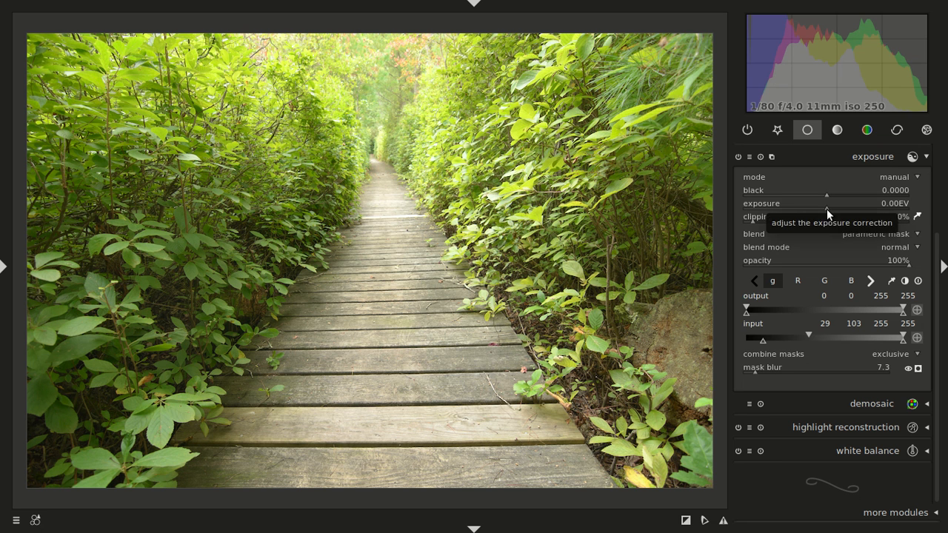
scroll(825, 209, "down", 2)
left_click_drag(824, 209, 812, 212)
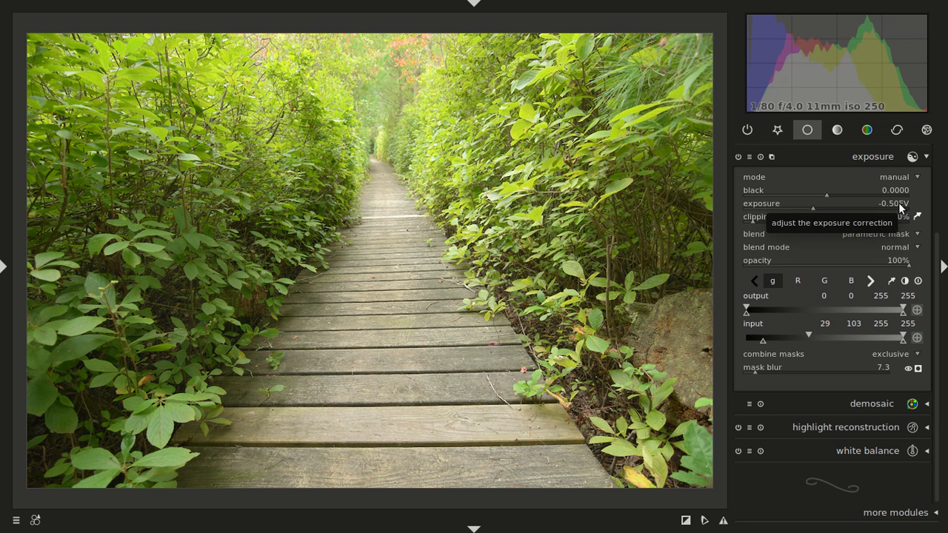
left_click_drag(811, 205, 798, 205)
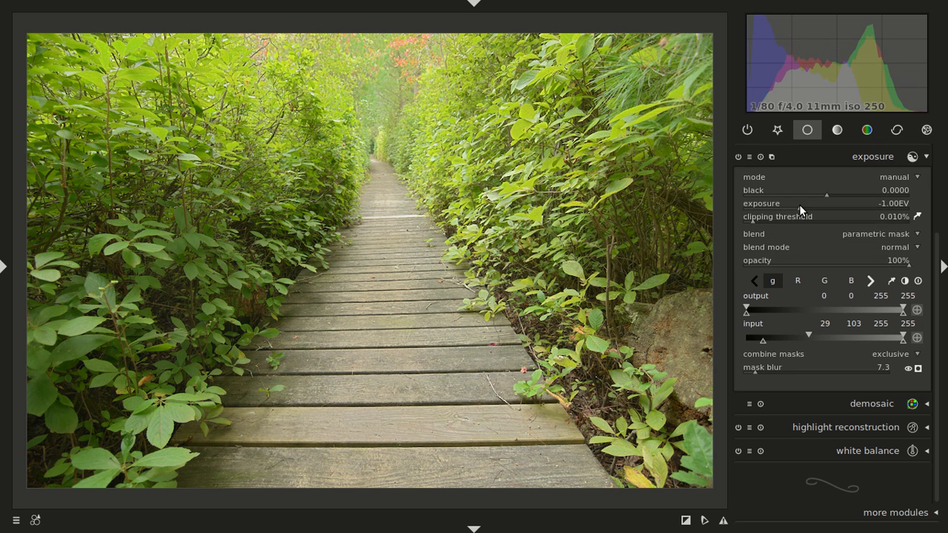
Step: Inspect the bright foliage up close and compare the photo with the exposure module on and off
middle_click(338, 96)
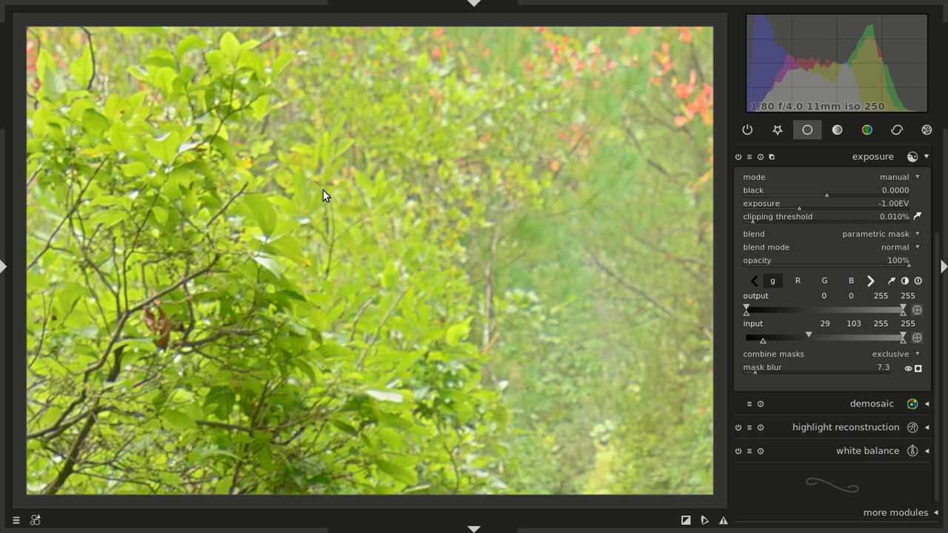
middle_click(474, 214)
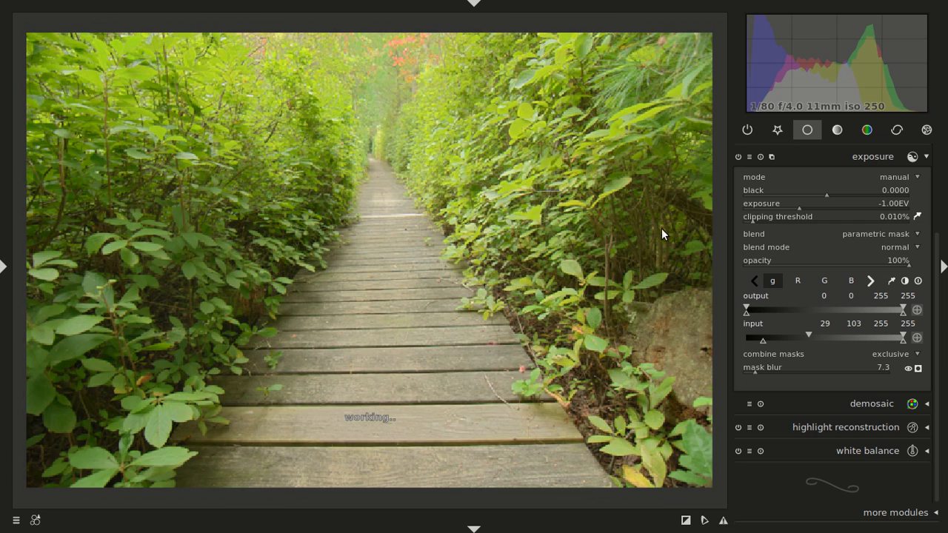
left_click(738, 157)
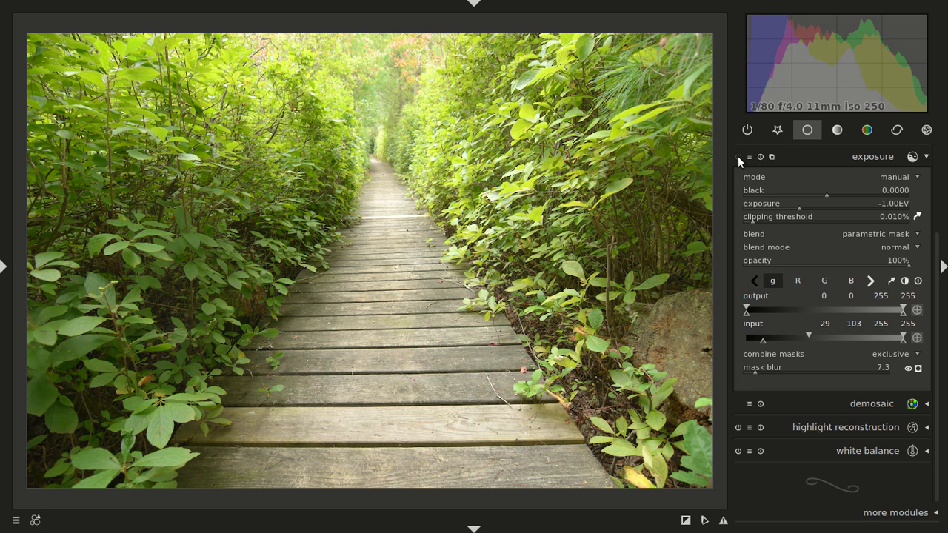
left_click(738, 156)
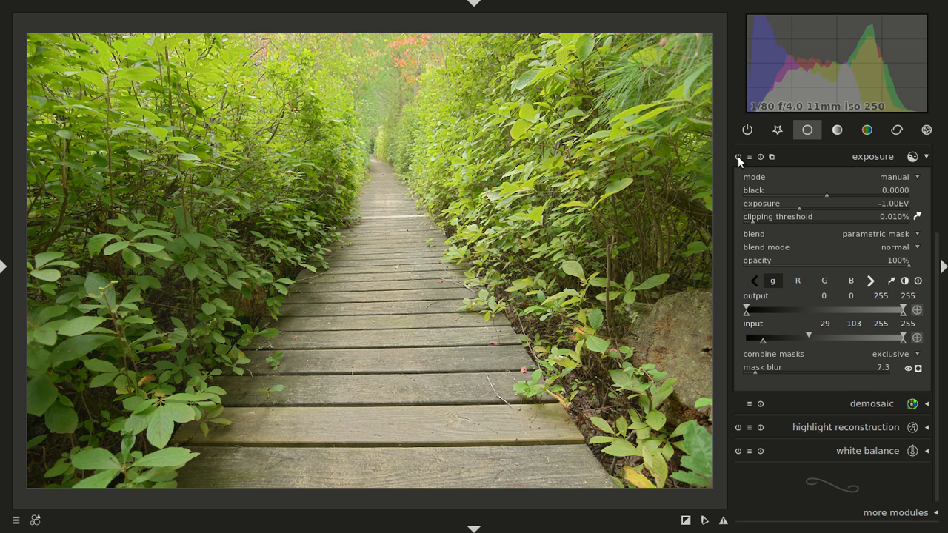
left_click(738, 157)
left_click(738, 156)
middle_click(319, 78)
middle_click(412, 237)
Step: Increase the mask blur to 45.6 and check the softened mask by briefly displaying its overlay
left_click_drag(758, 374, 809, 372)
left_click(918, 368)
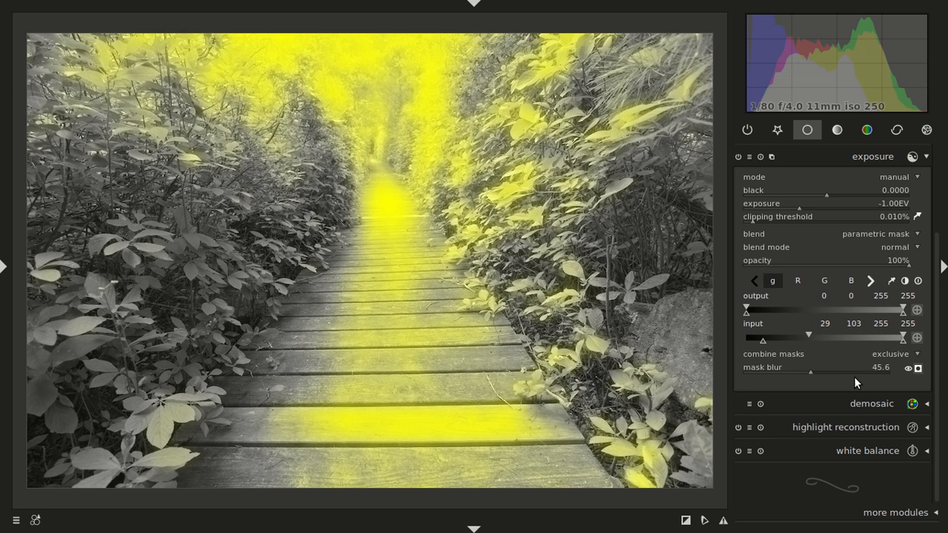
left_click(919, 369)
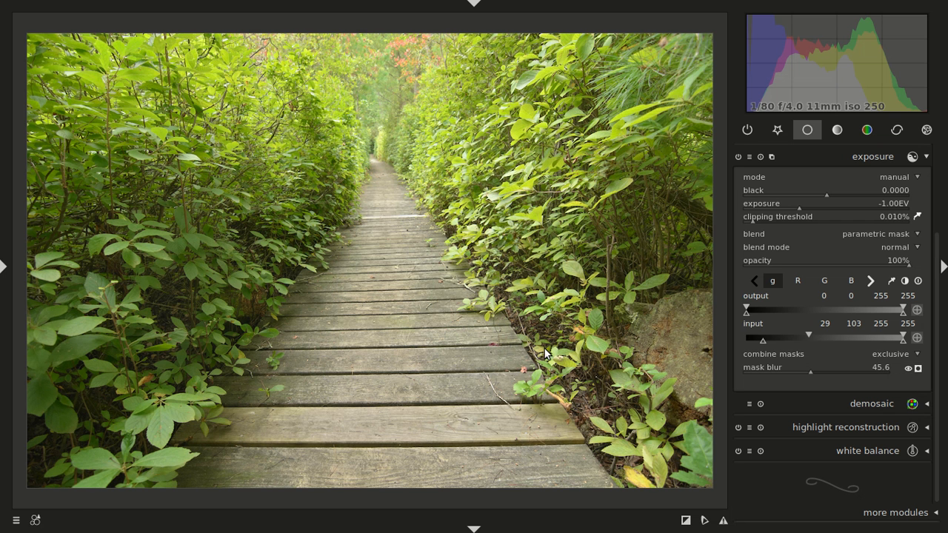
Step: Compare the photo with the exposure module on and off, including a close-up of the boardwalk, and leave it on
left_click(738, 156)
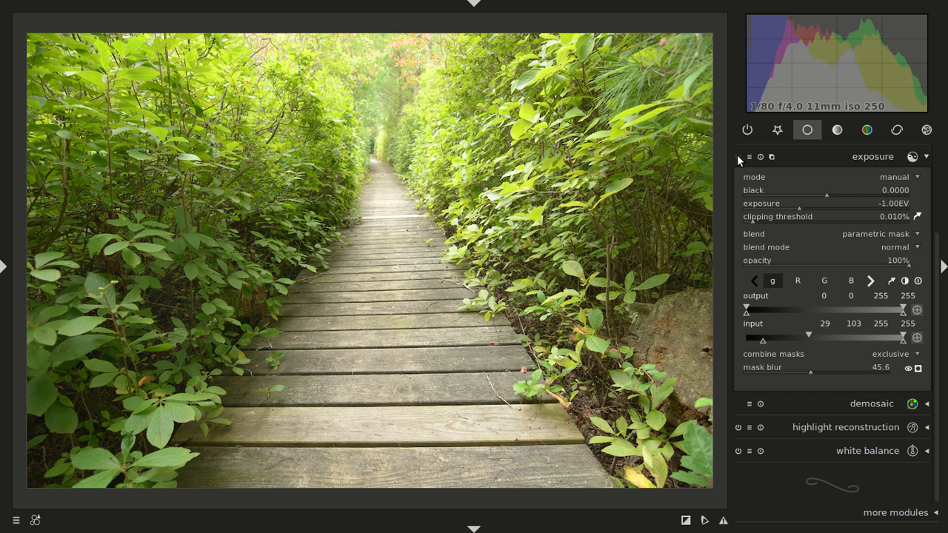
left_click(737, 155)
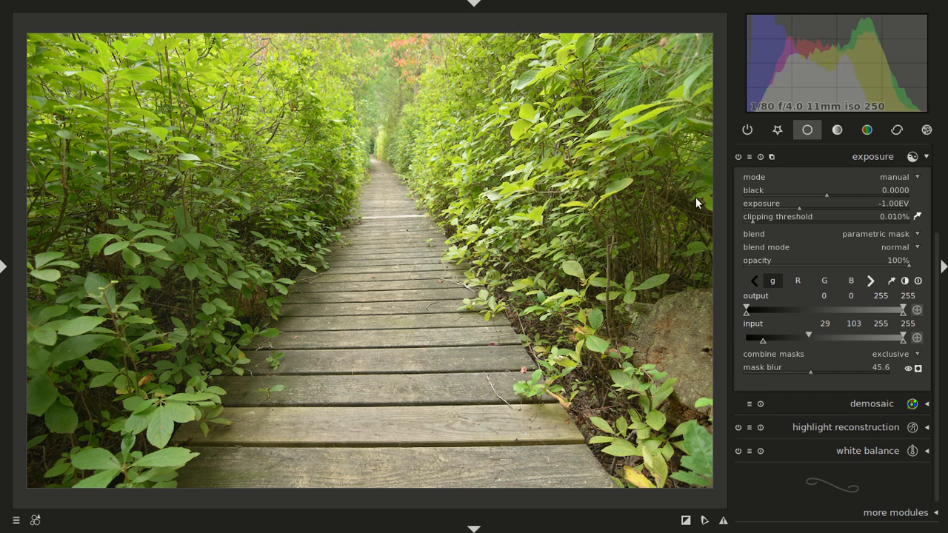
left_click(739, 155)
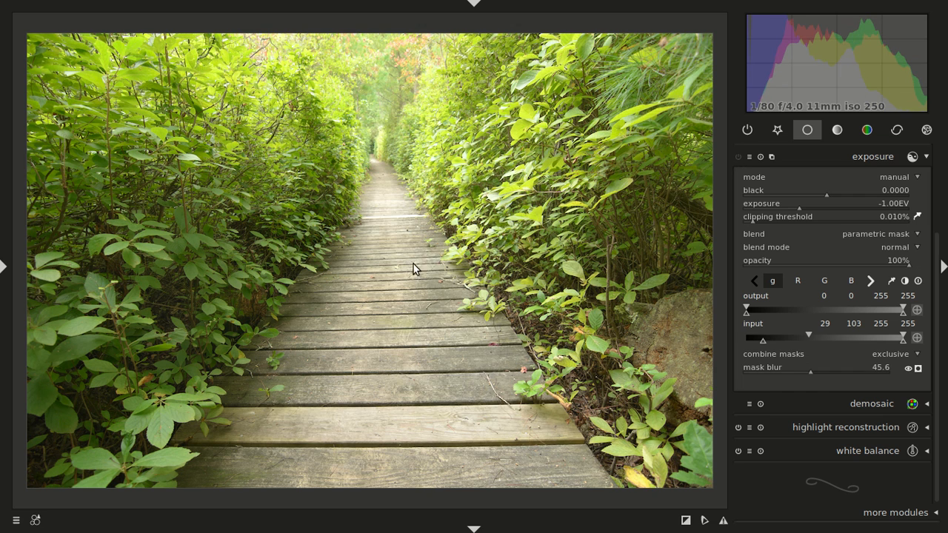
middle_click(387, 209)
middle_click(387, 209)
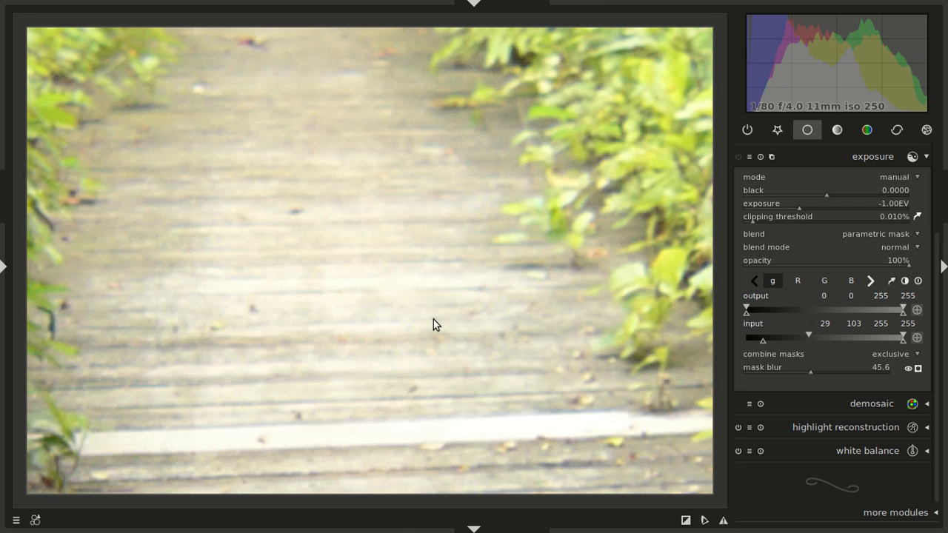
left_click(738, 158)
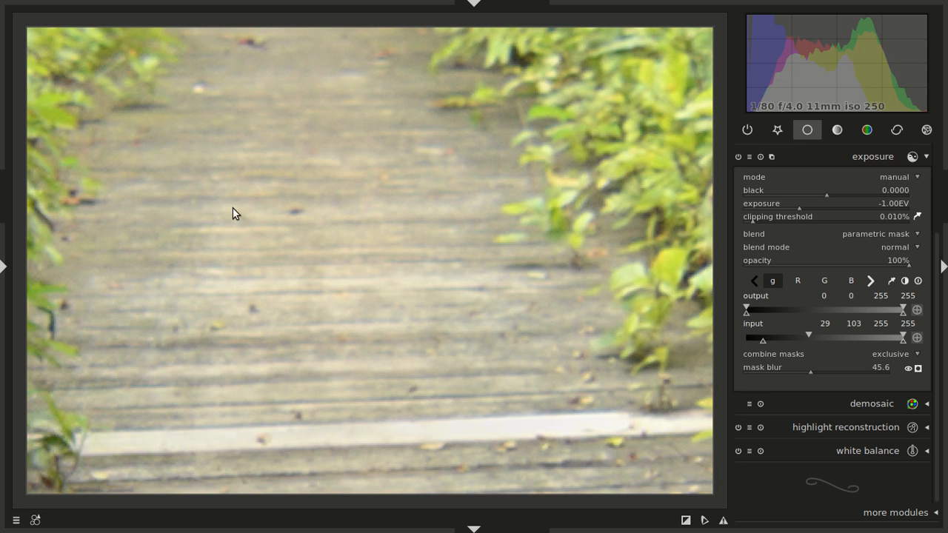
scroll(401, 287, "down", 4)
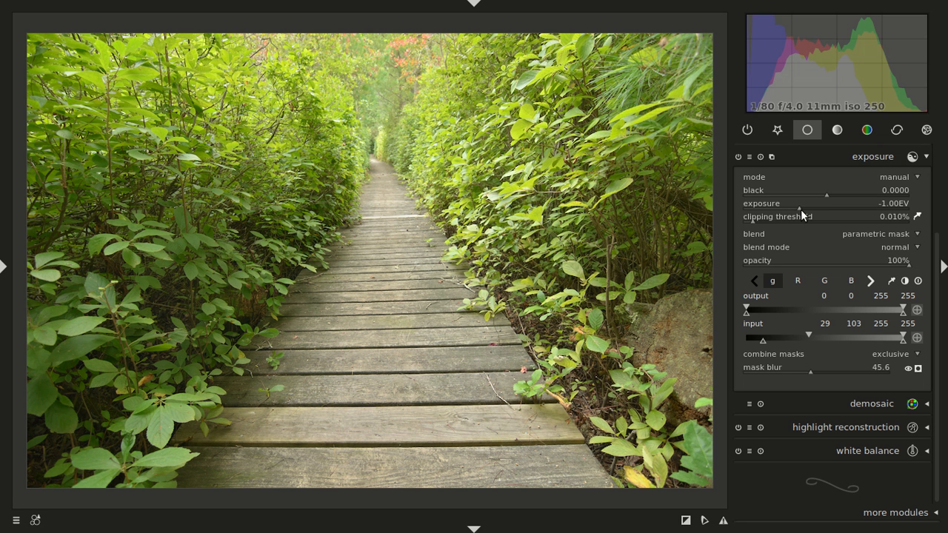
Step: Reset the exposure correction to its default and enter an exact value of -1 EV
left_click_drag(798, 206, 821, 209)
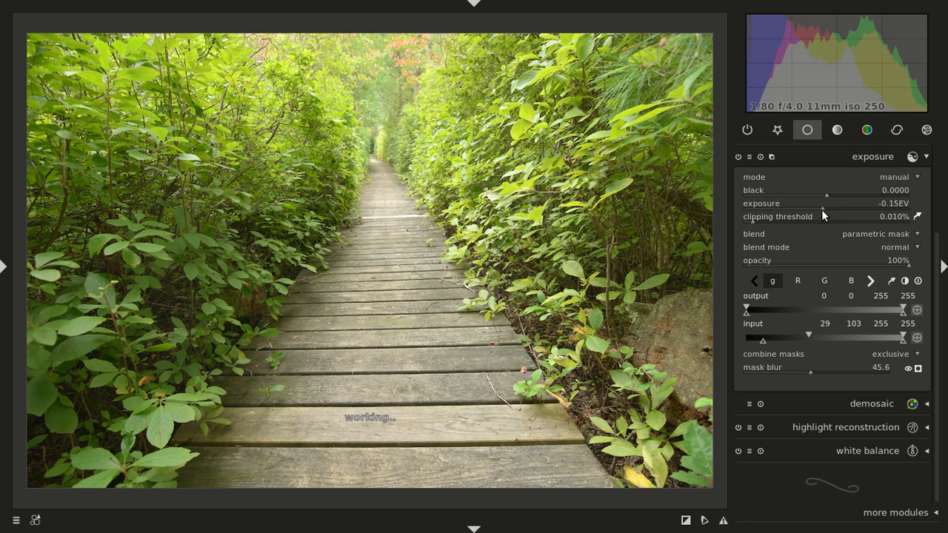
double_click(892, 203)
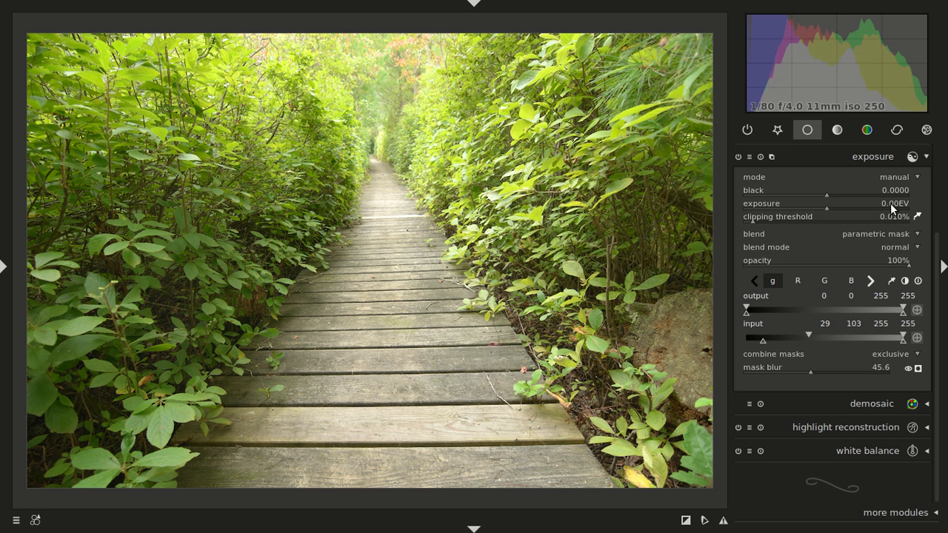
right_click(894, 201)
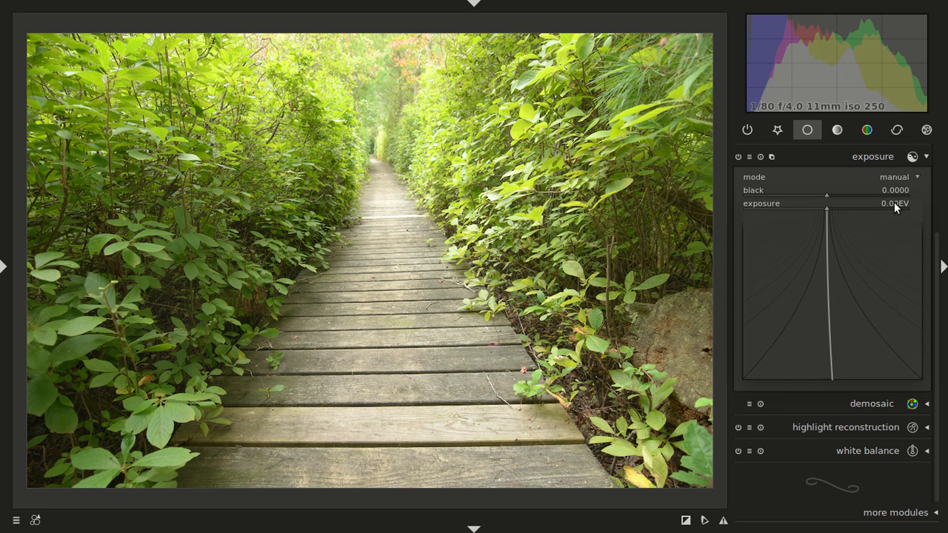
type("-1")
key("Return")
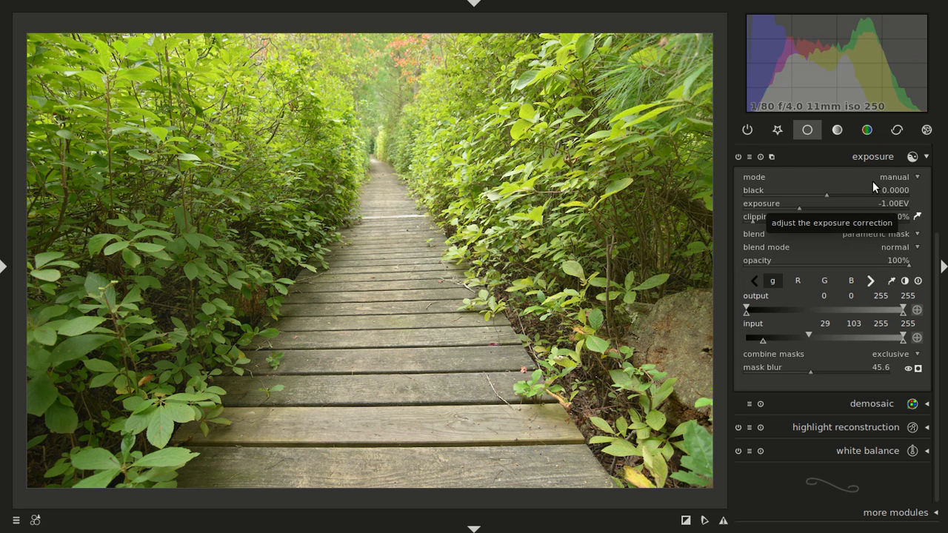
Step: Review the exposure module's presets without applying one
left_click(750, 157)
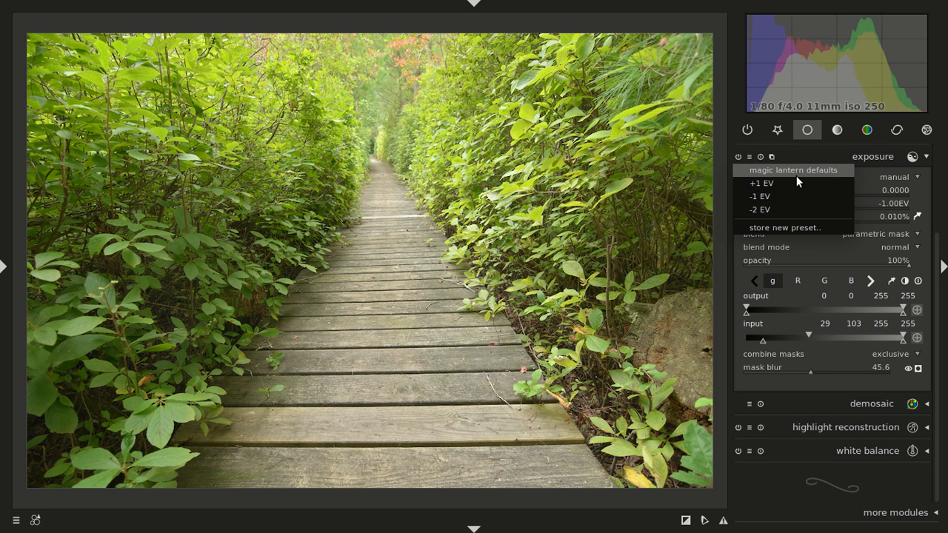
left_click(864, 187)
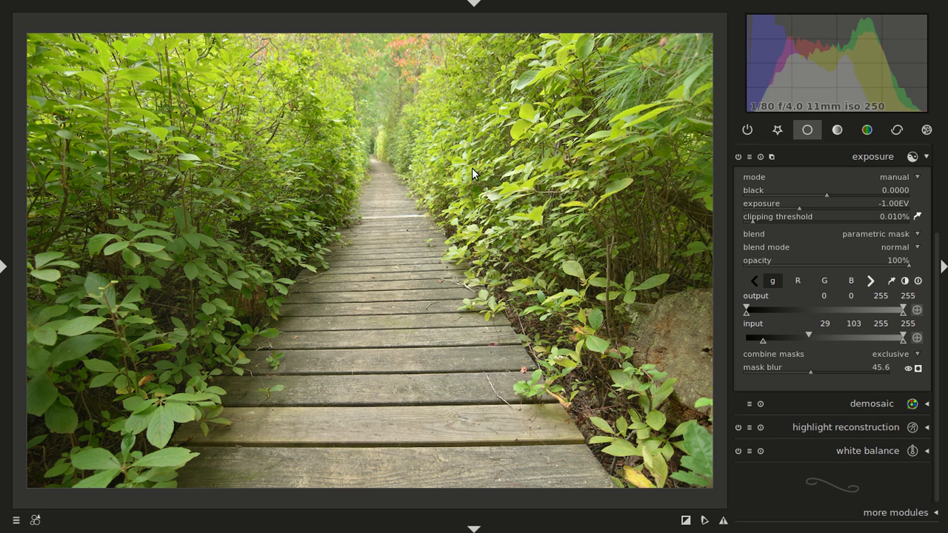
Step: Collapse the exposure module, add a new instance of it and return to the basic module group
left_click(852, 154)
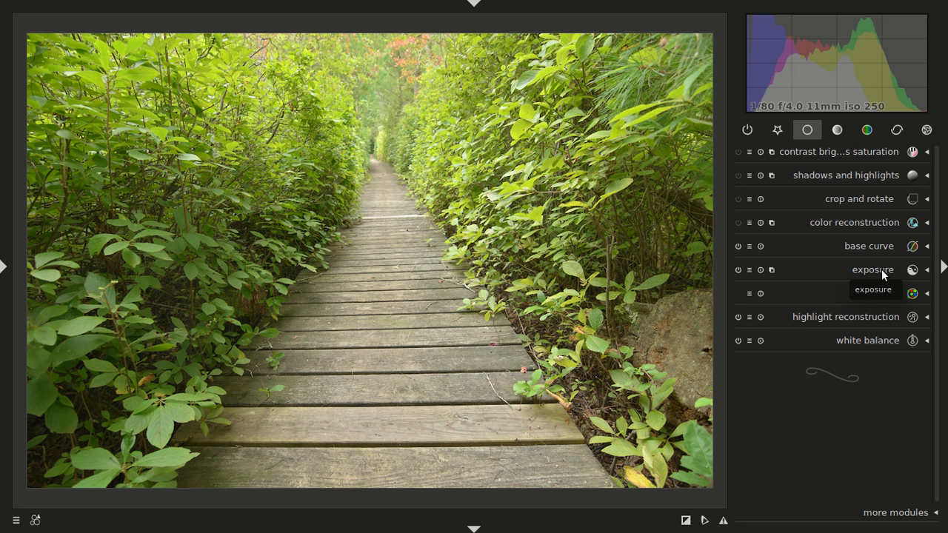
left_click(771, 271)
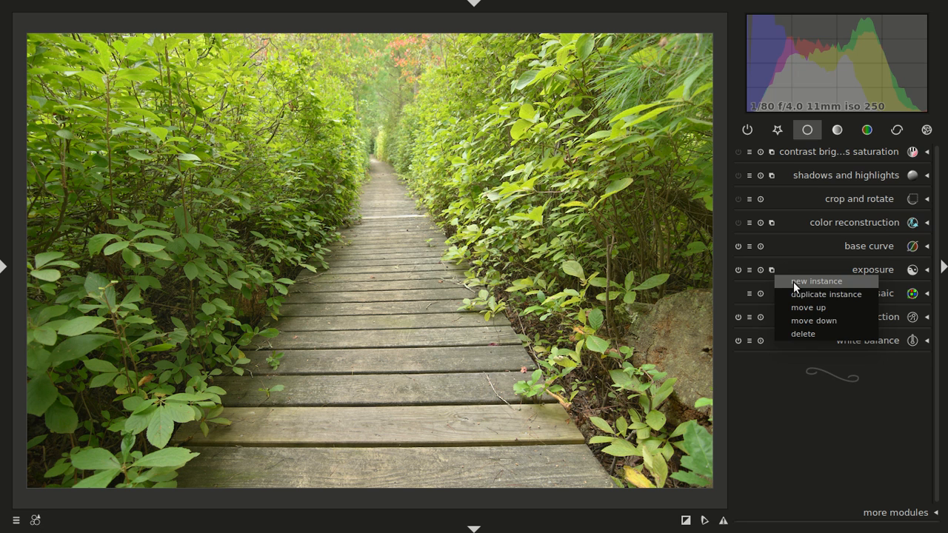
left_click(793, 281)
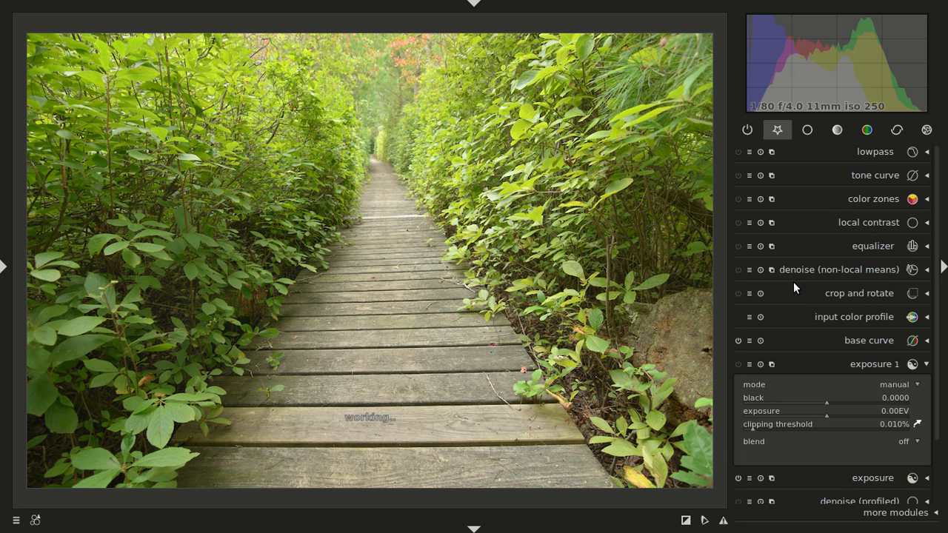
left_click(808, 134)
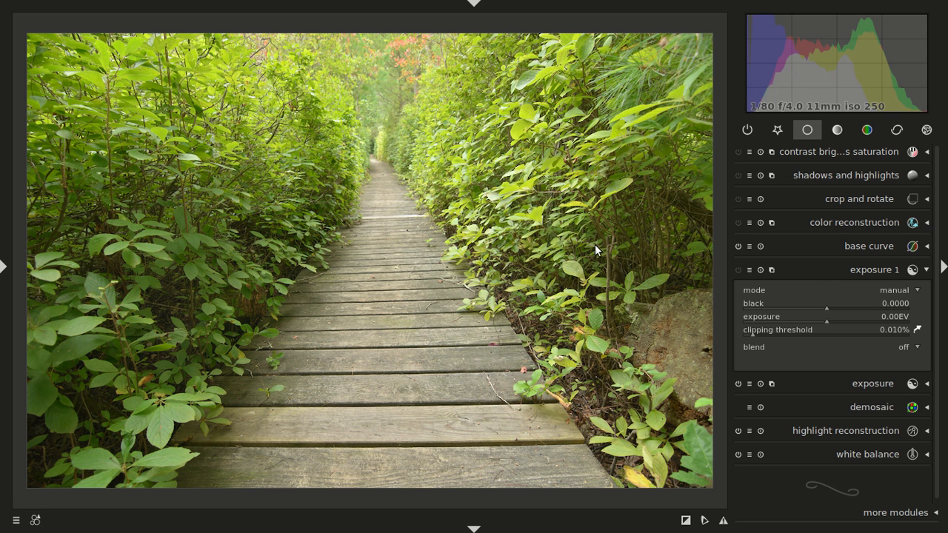
Step: Raise the black level of the new exposure instance to 0.0070 while using the over/under exposure indicator to judge shadow clipping
left_click(687, 522)
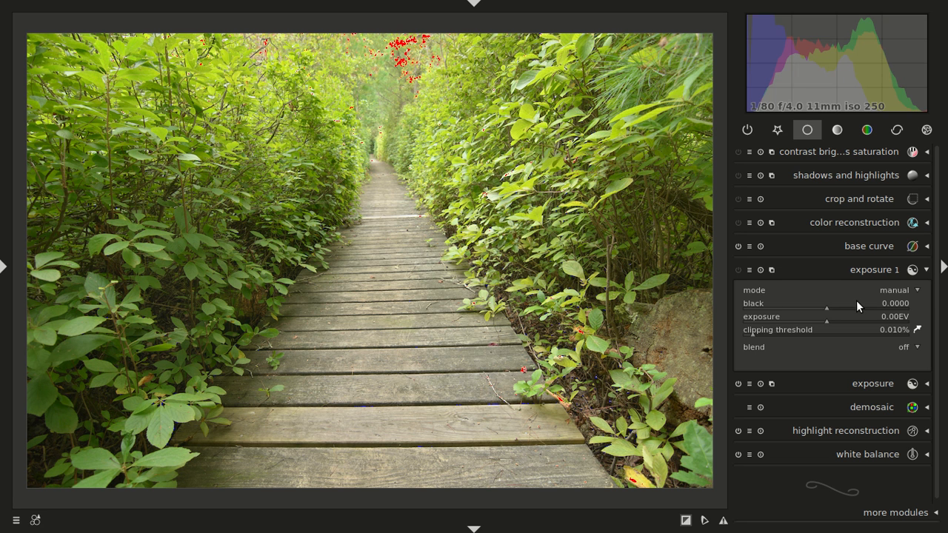
scroll(827, 305, "up", 2)
scroll(826, 304, "up", 3)
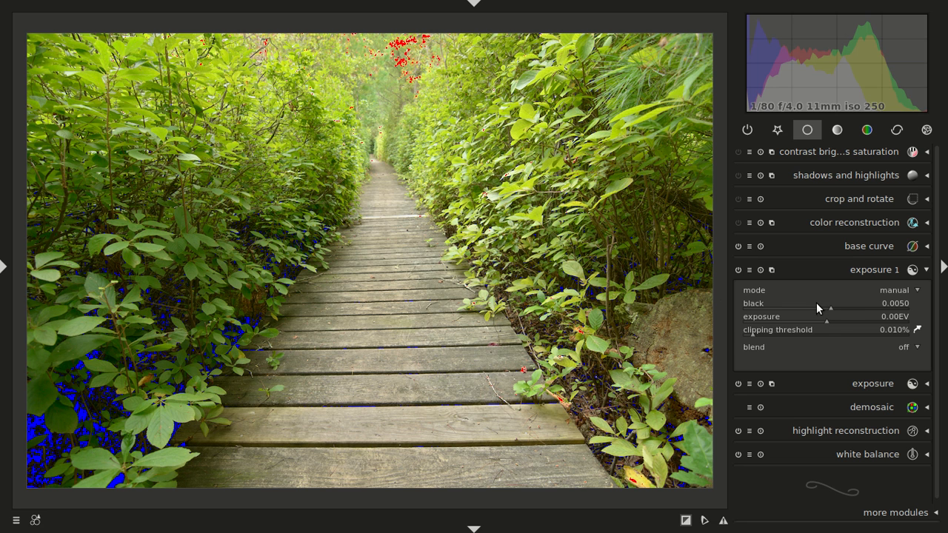
scroll(837, 306, "up", 1)
scroll(837, 307, "up", 1)
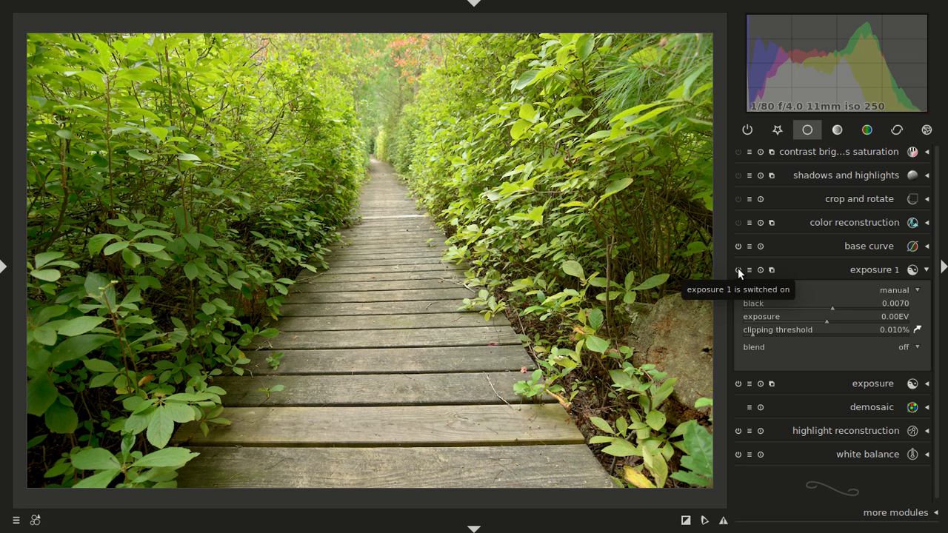
Step: Compare the photo and histogram with the new exposure instance off and on, and leave it on
left_click(738, 269)
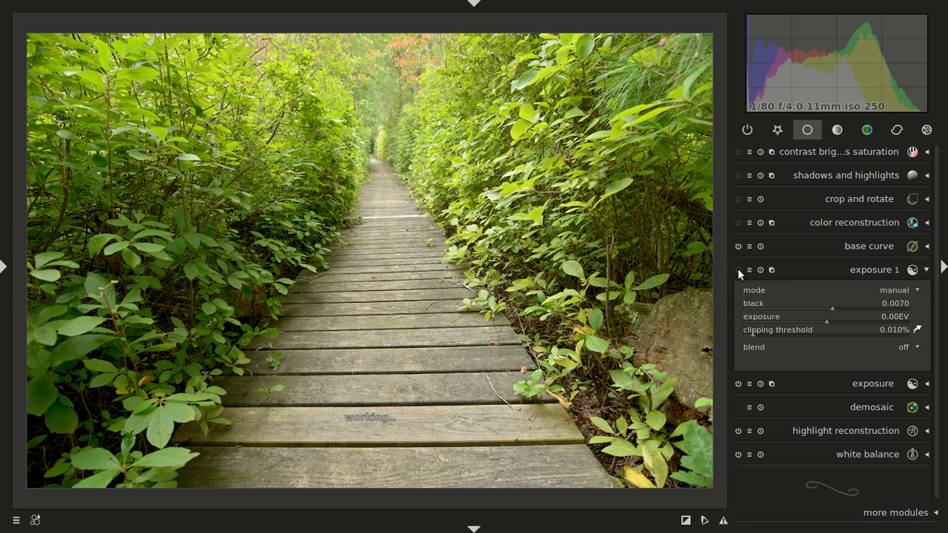
left_click(737, 270)
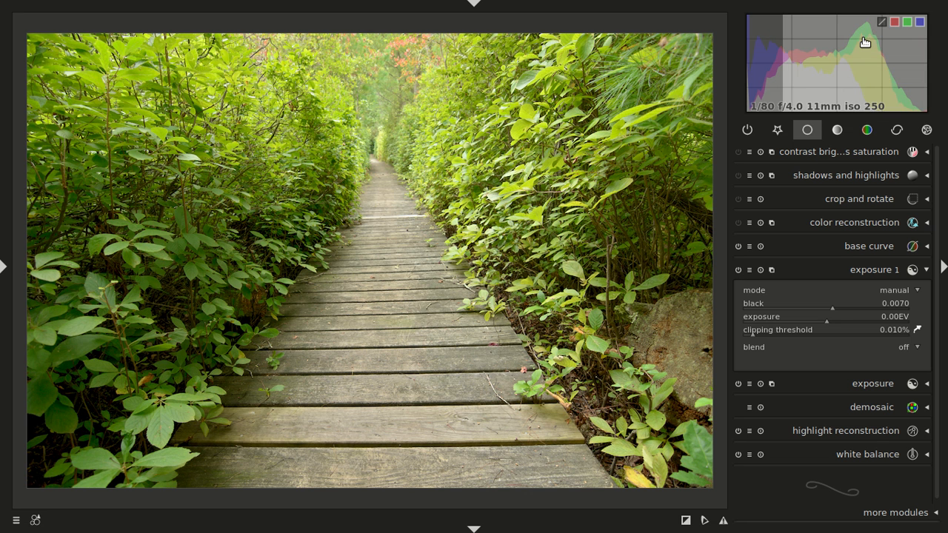
left_click(738, 269)
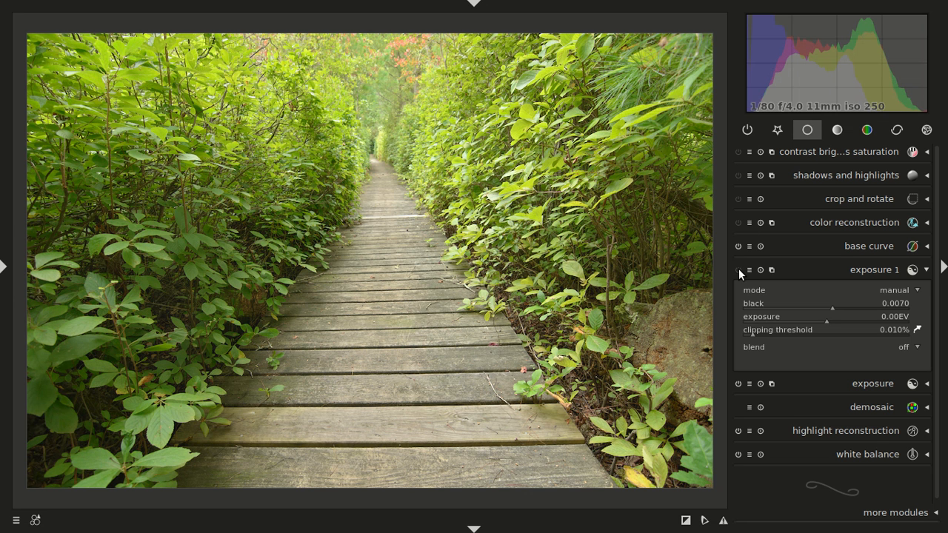
left_click(739, 270)
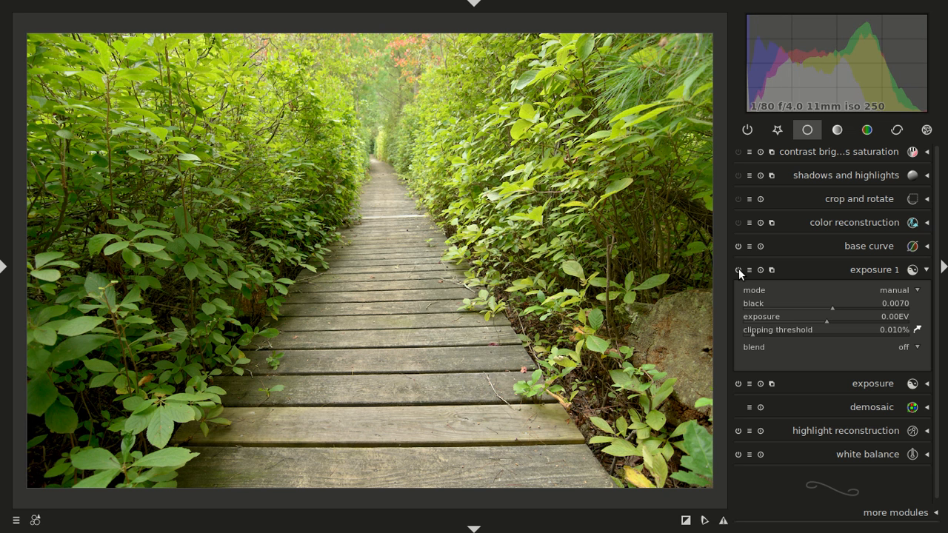
left_click(739, 270)
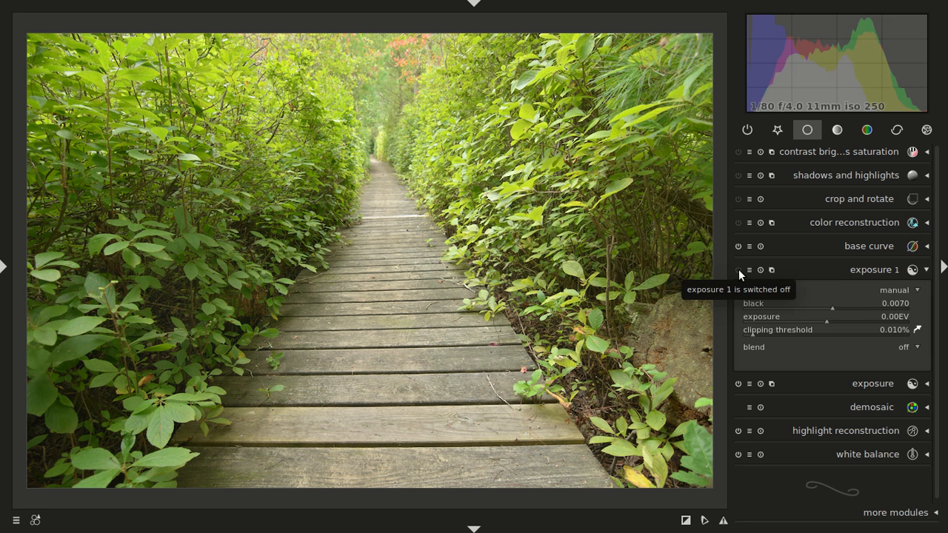
left_click(739, 270)
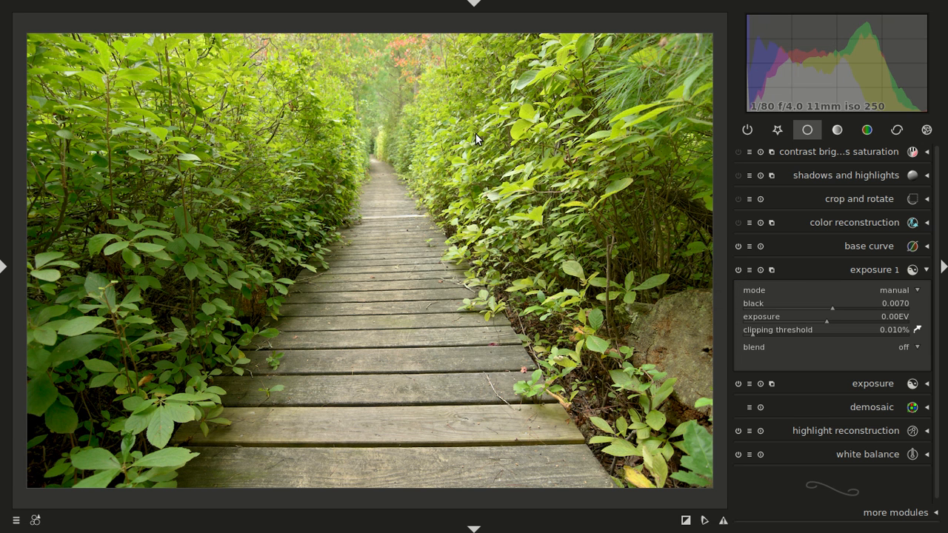
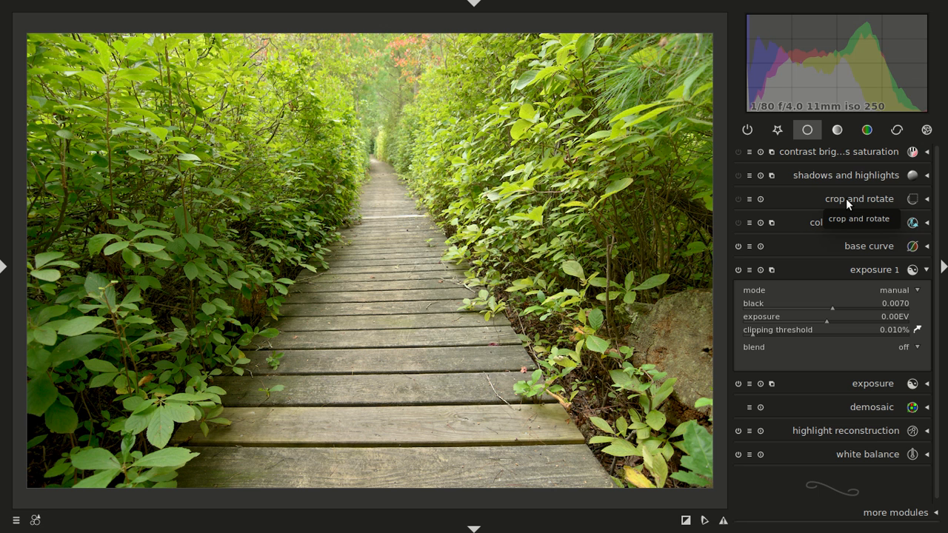
Step: Open the crop and rotate module, try rotating the photo to 35.53° and 9.71°, and reset the angle to 0°
left_click(846, 198)
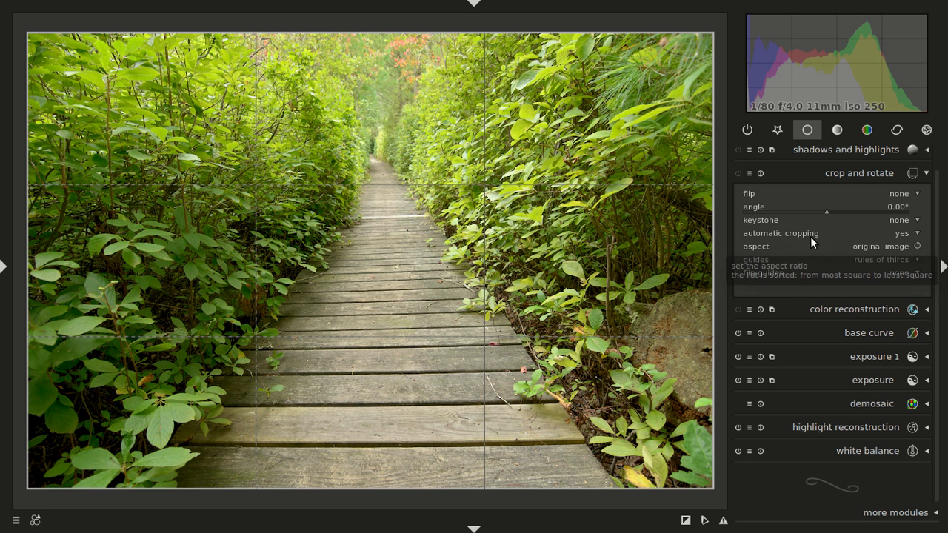
left_click_drag(826, 210, 841, 211)
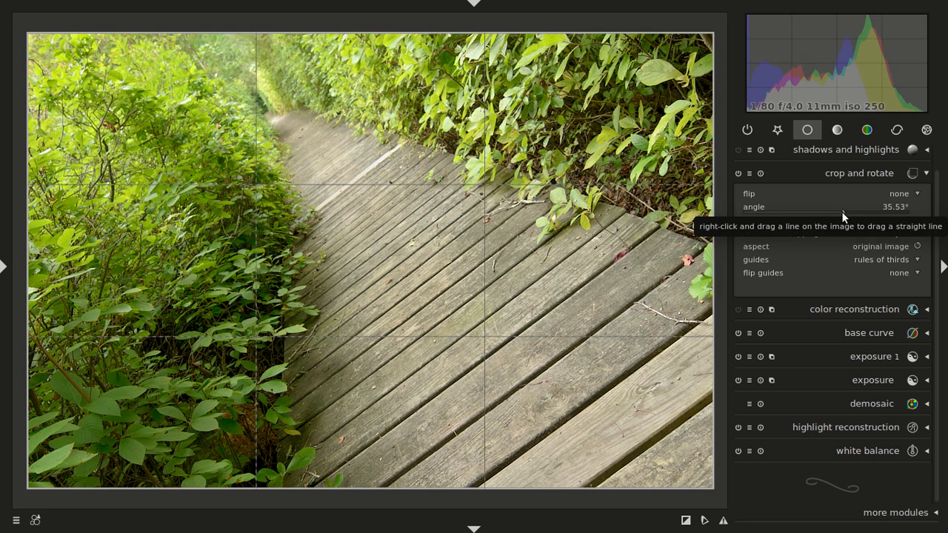
left_click_drag(842, 211, 830, 210)
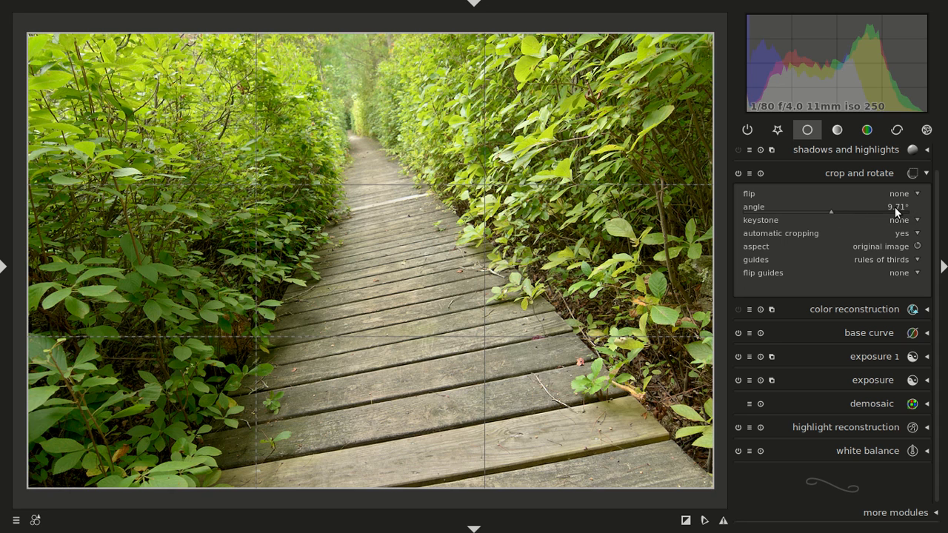
double_click(895, 206)
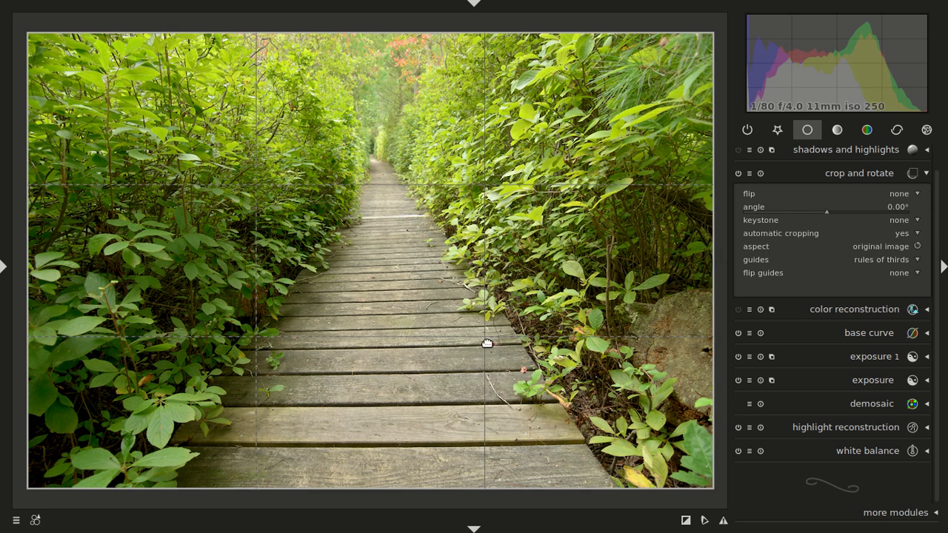
Step: Try straightening the photo with a horizon line along a gap between boardwalk planks, and reset the angle to 0°
middle_click(396, 323)
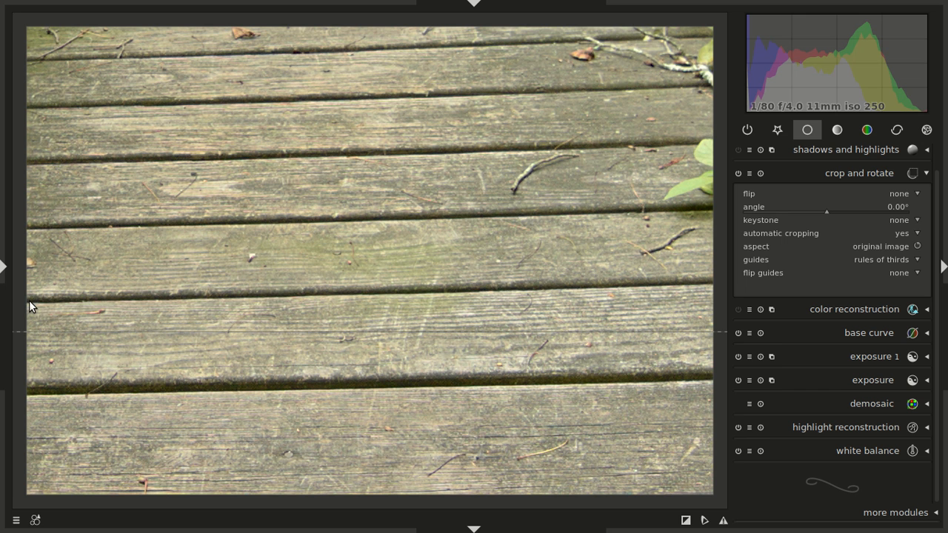
mouse_move(29, 300)
left_mouse_down()
mouse_move(87, 311)
mouse_move(514, 319)
mouse_move(715, 283)
left_mouse_up()
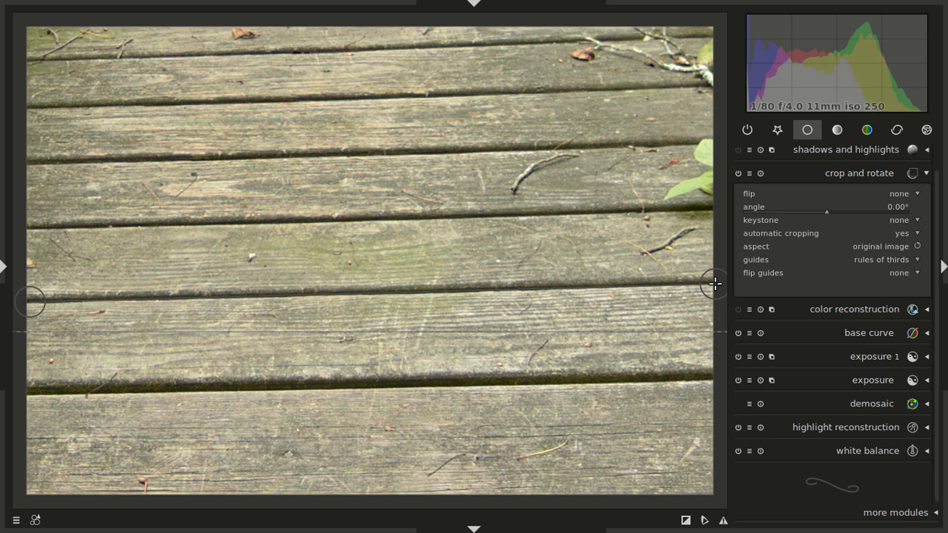
mouse_move(715, 283)
left_mouse_down()
mouse_move(704, 328)
mouse_move(714, 282)
left_mouse_up()
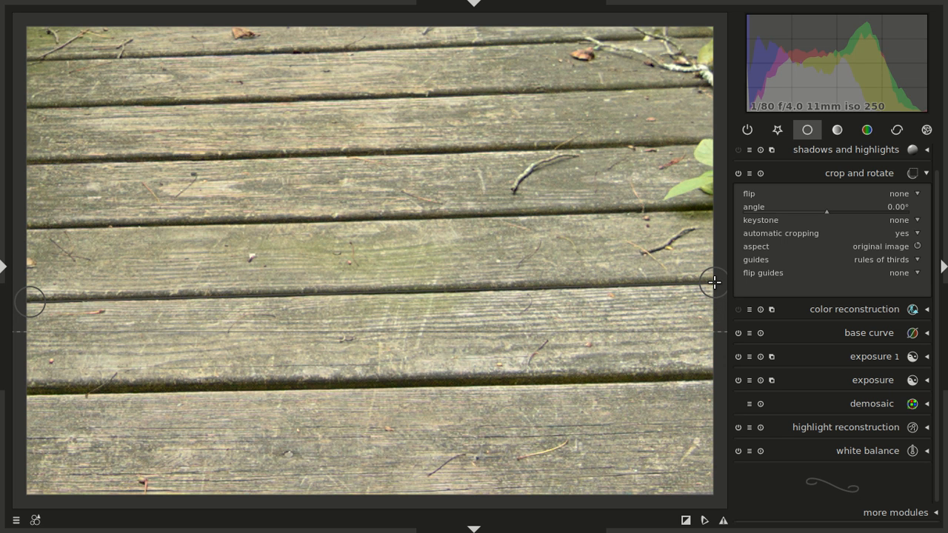
left_click_drag(714, 281, 714, 281)
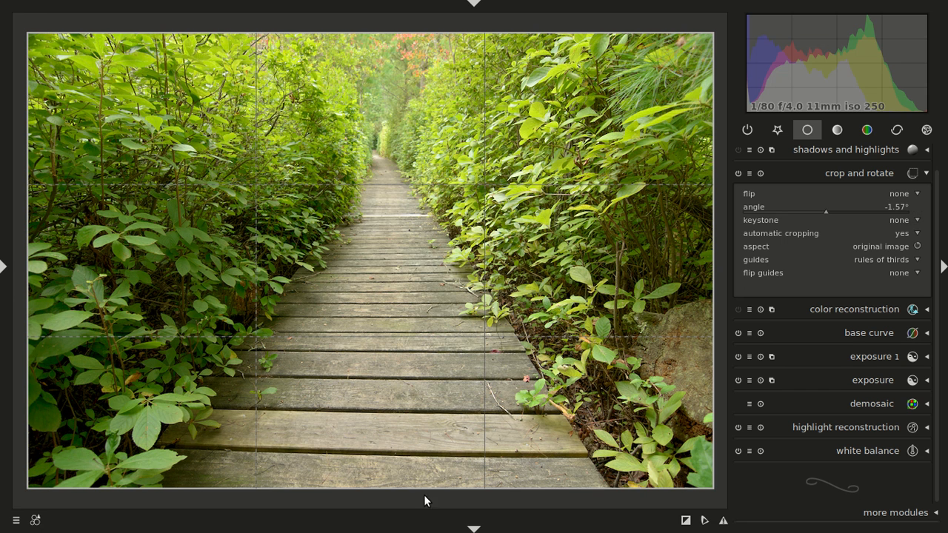
double_click(897, 207)
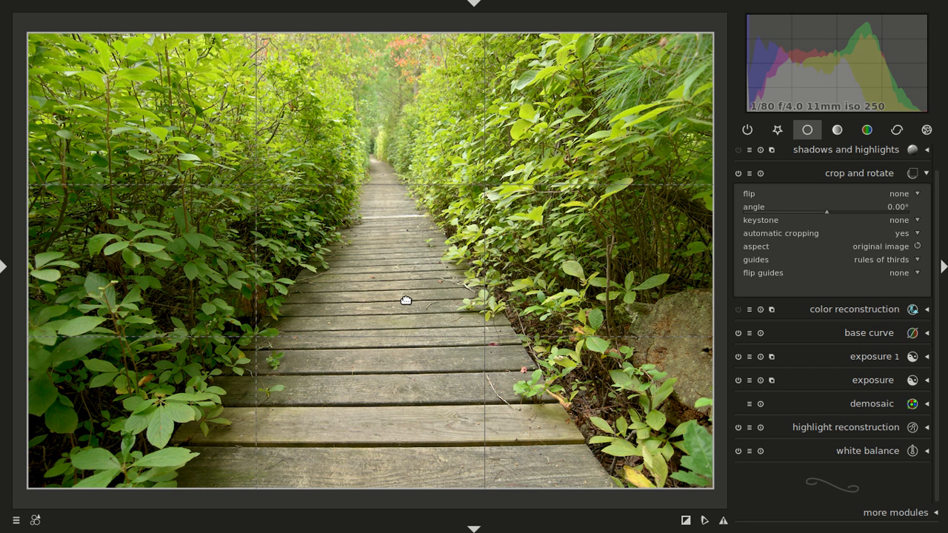
Step: Crop the photo inward from its upper, right, left and lower edges, keeping the original image aspect ratio
left_click_drag(423, 42, 411, 98)
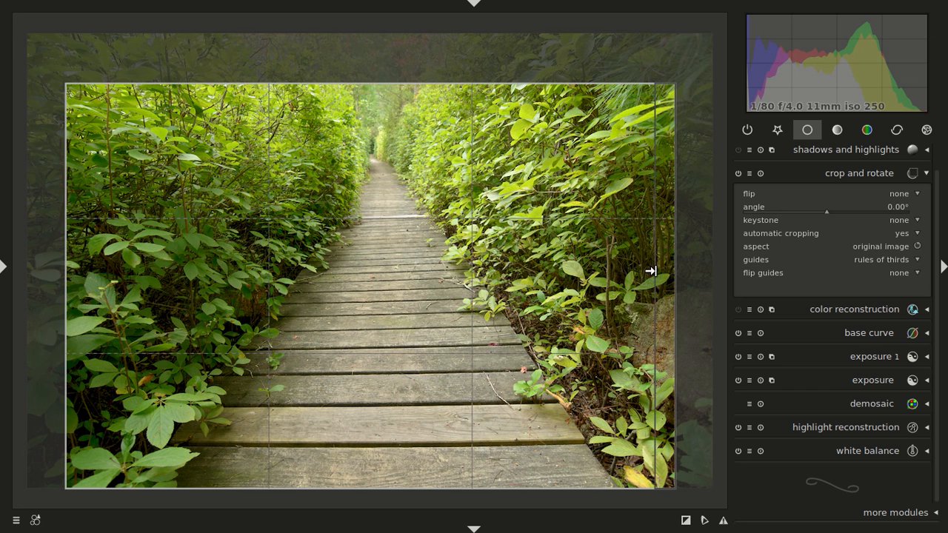
left_click_drag(651, 272, 603, 272)
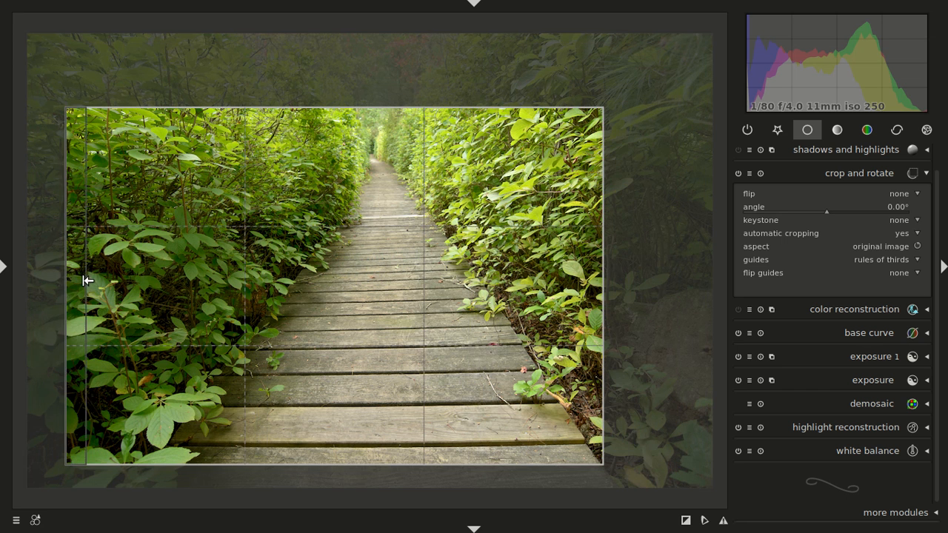
left_click_drag(86, 281, 112, 282)
mouse_move(373, 439)
left_mouse_down()
mouse_move(379, 398)
mouse_move(378, 428)
left_mouse_up()
left_click_drag(358, 146, 358, 139)
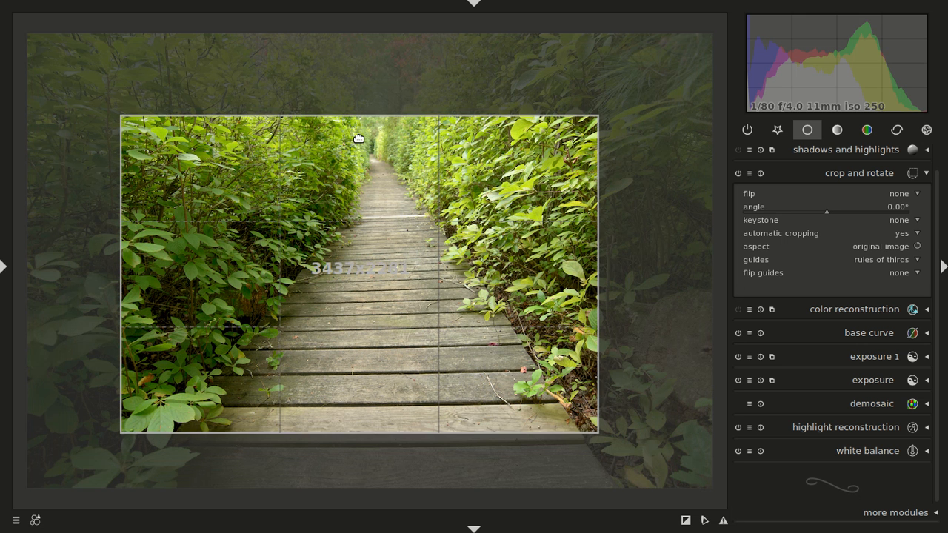
Step: Shift the crop frame across the photo and enlarge it so that it trims only a moderate margin on every side
left_click_drag(374, 273, 422, 274)
left_click_drag(393, 132, 393, 102)
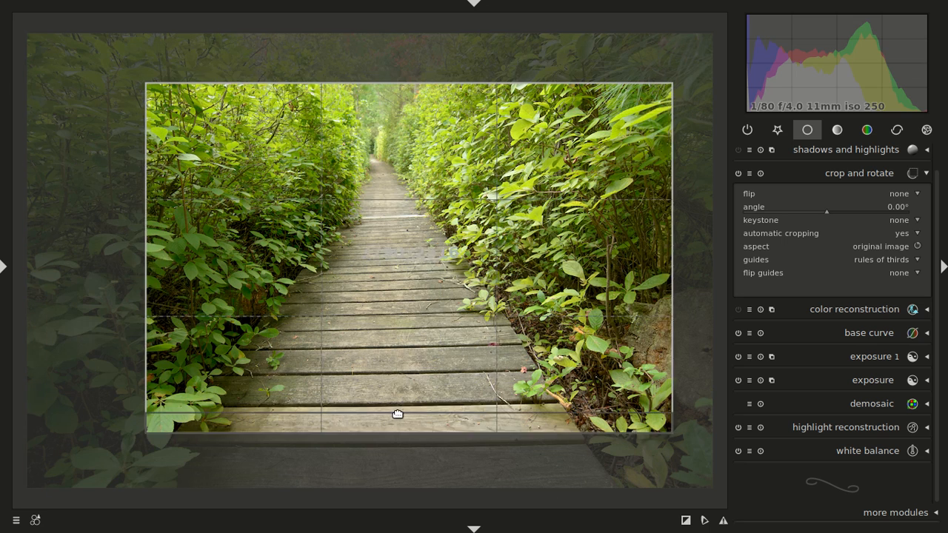
left_click_drag(398, 414, 398, 427)
left_click_drag(157, 107, 64, 102)
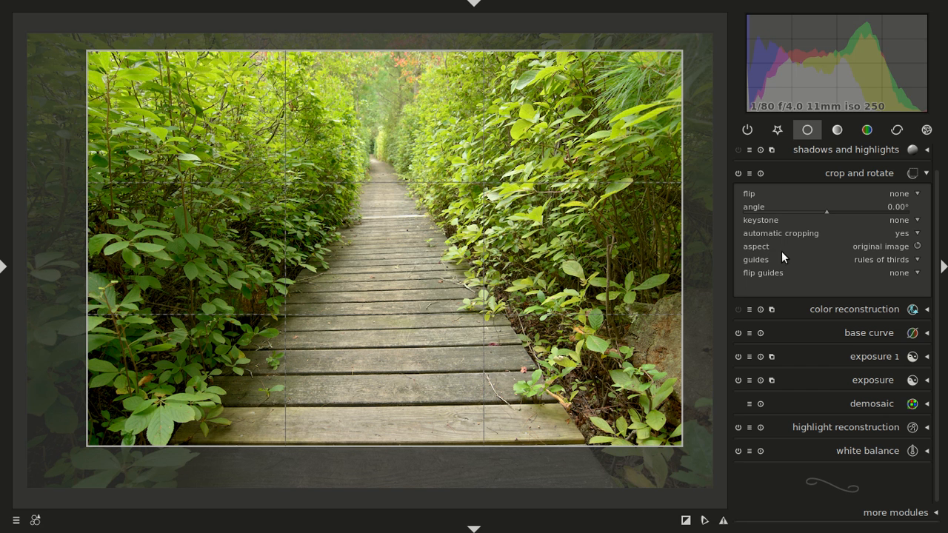
Step: Review the crop's aspect ratio presets, keep the original image ratio, and set the composition guides to grid
left_click(882, 248)
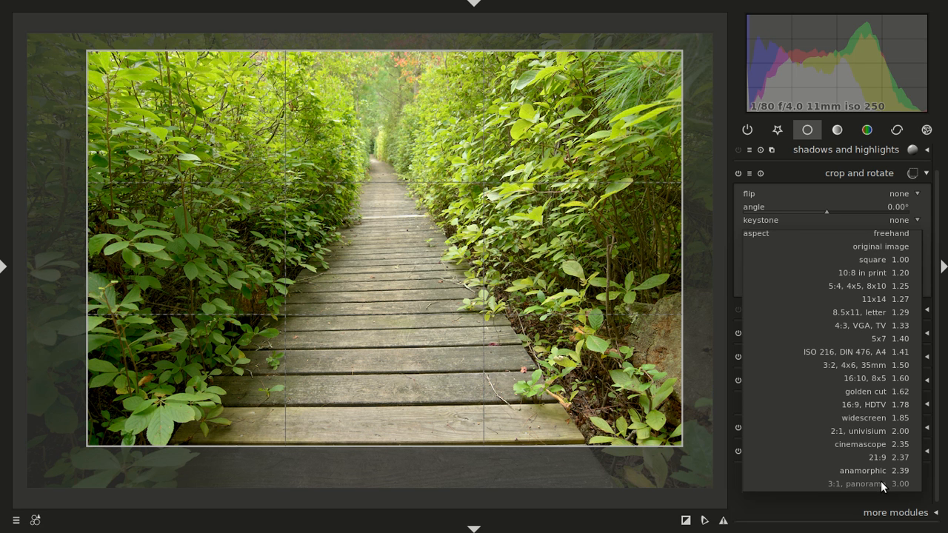
left_click(889, 248)
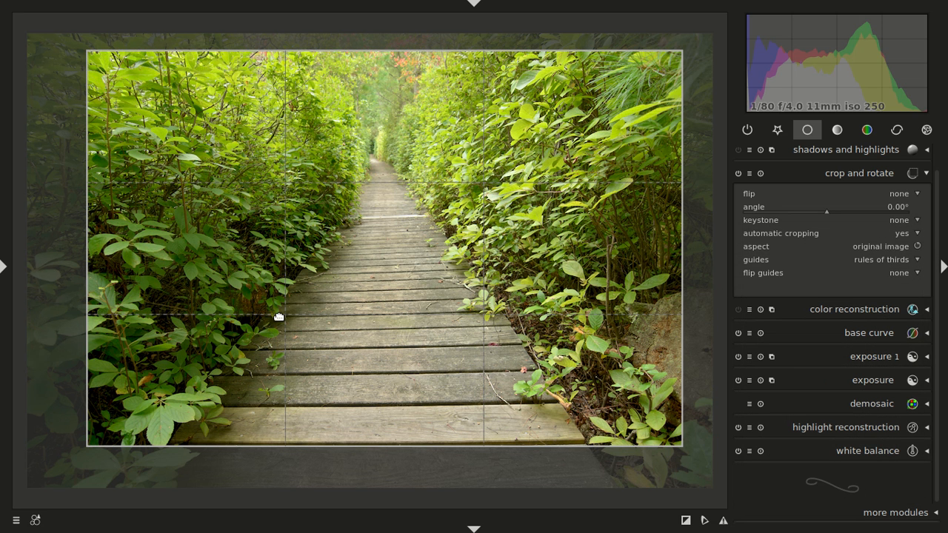
left_click(902, 261)
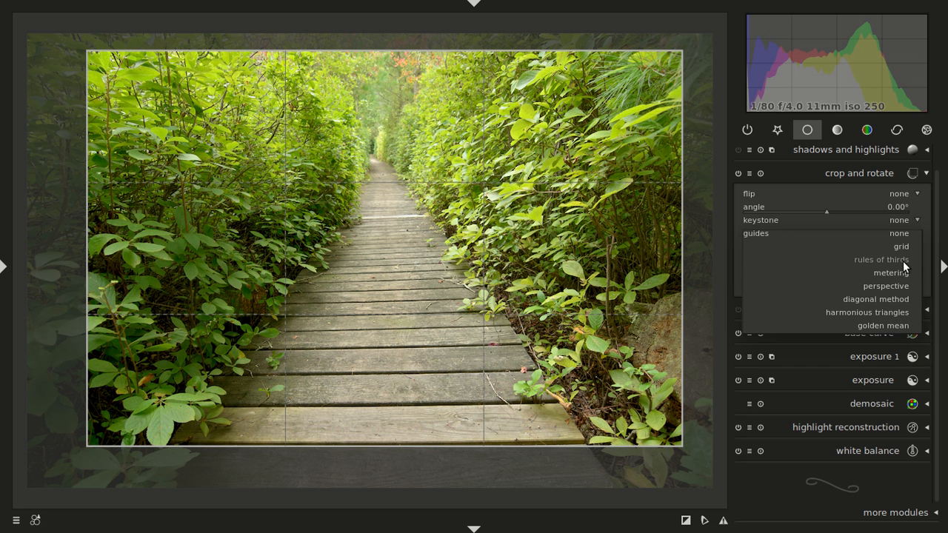
left_click(903, 247)
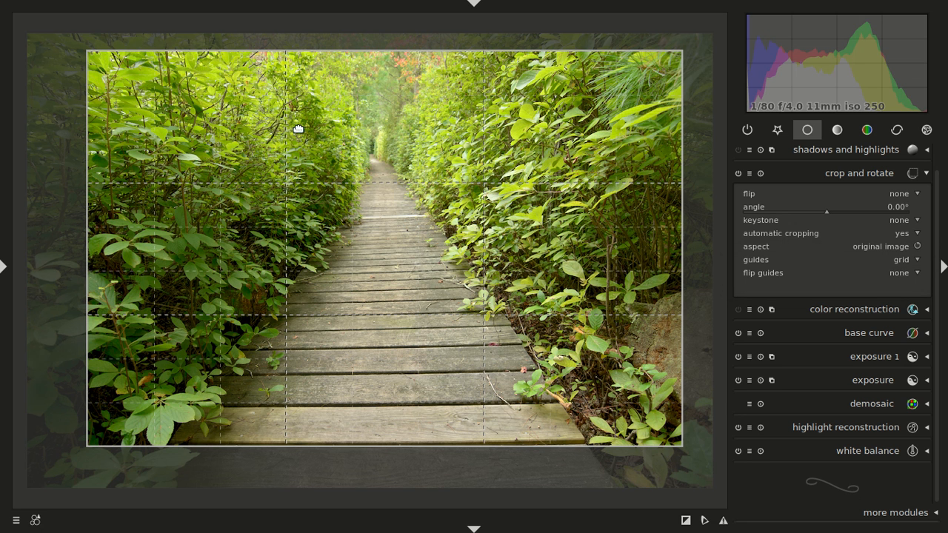
Step: Try the harmonious triangles and golden mean composition guides over the crop, and return the guides to grid
left_click(893, 246)
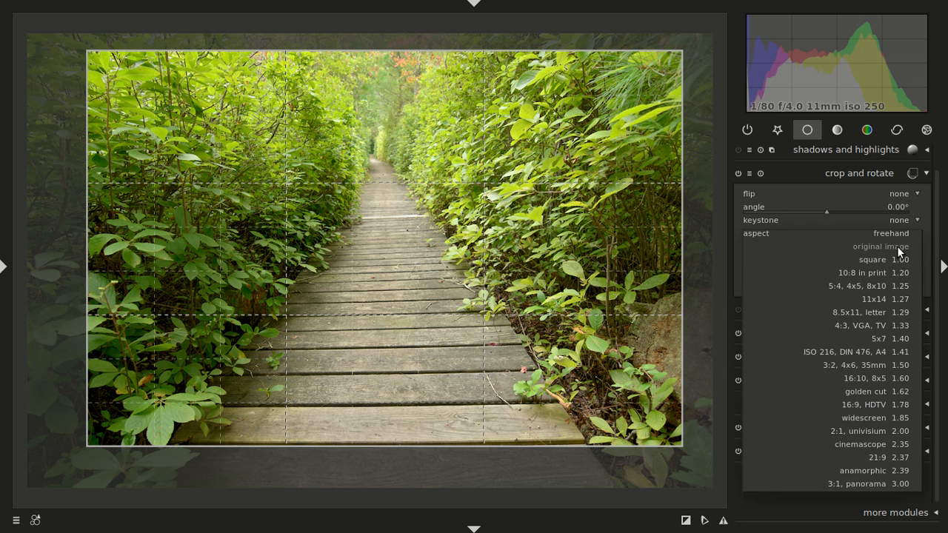
left_click(897, 247)
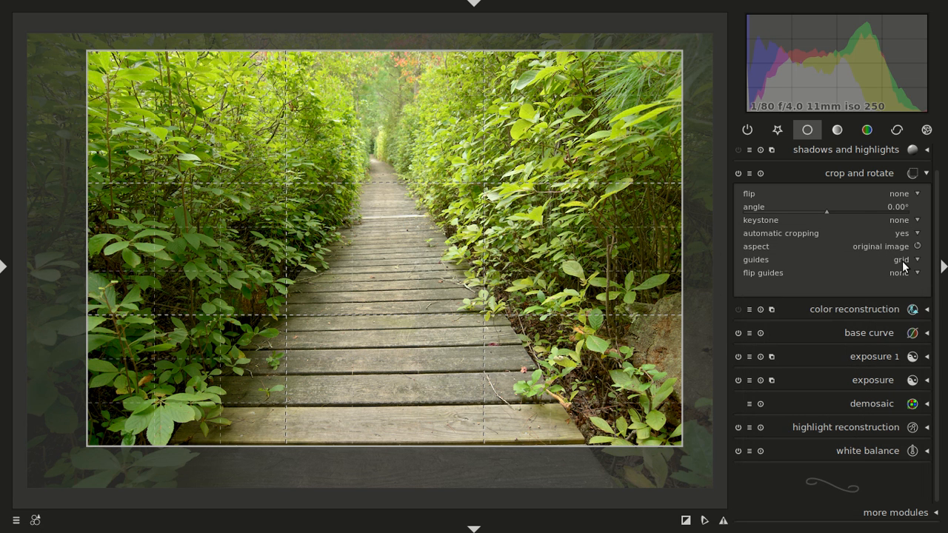
left_click(902, 261)
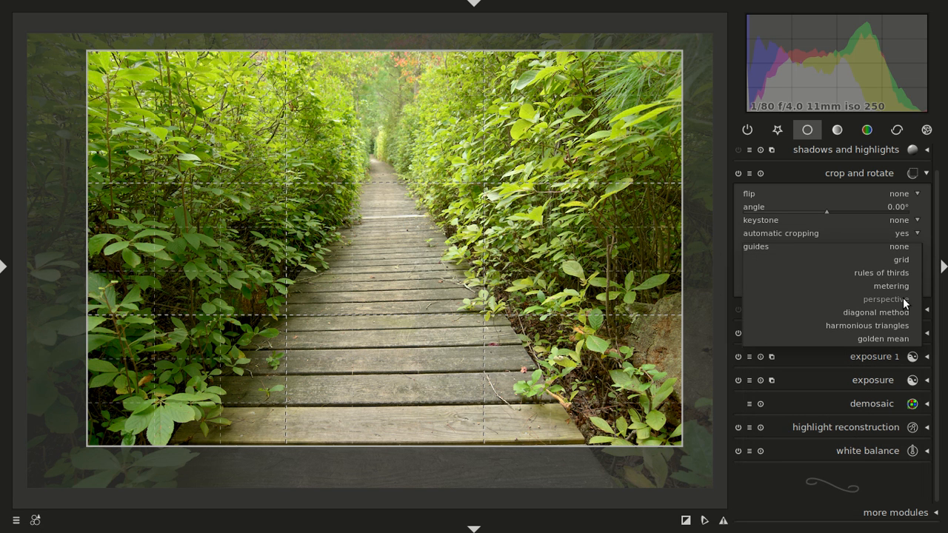
left_click(905, 326)
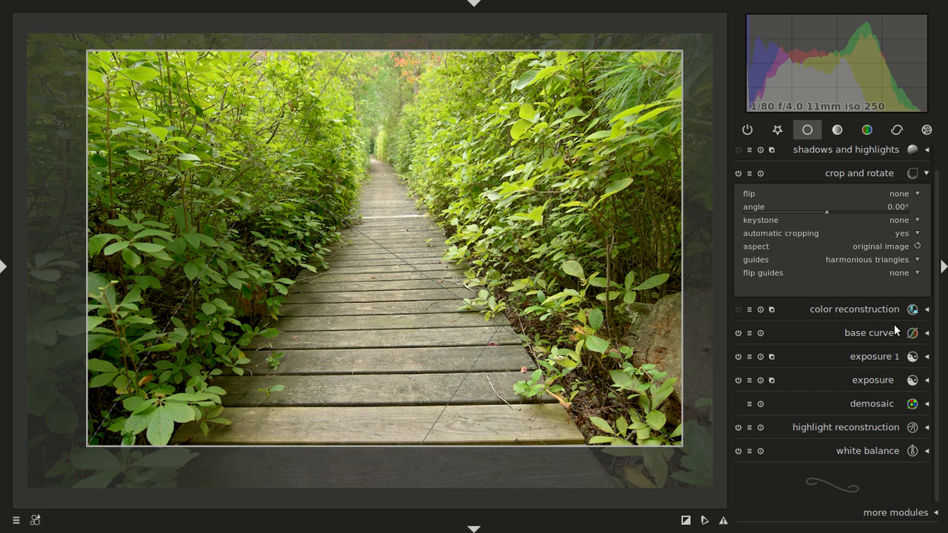
left_click(865, 258)
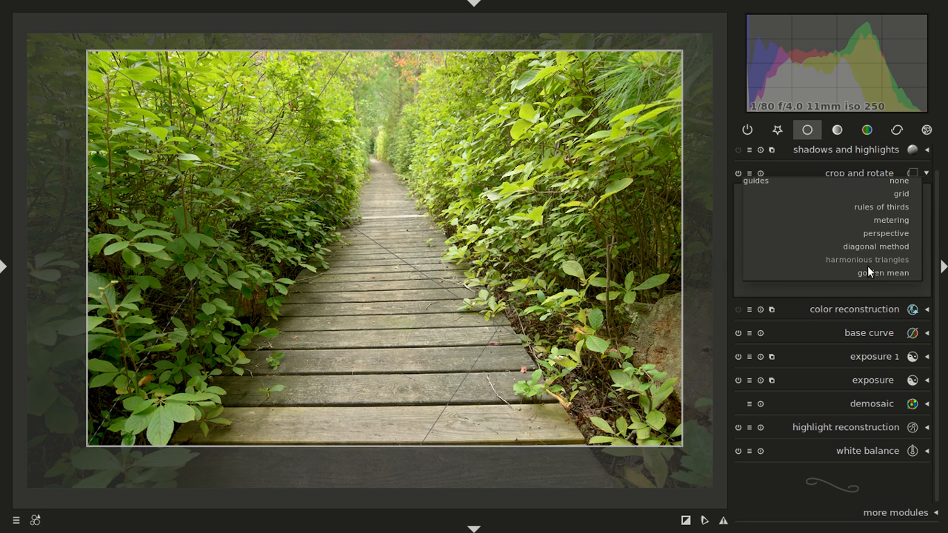
left_click(869, 271)
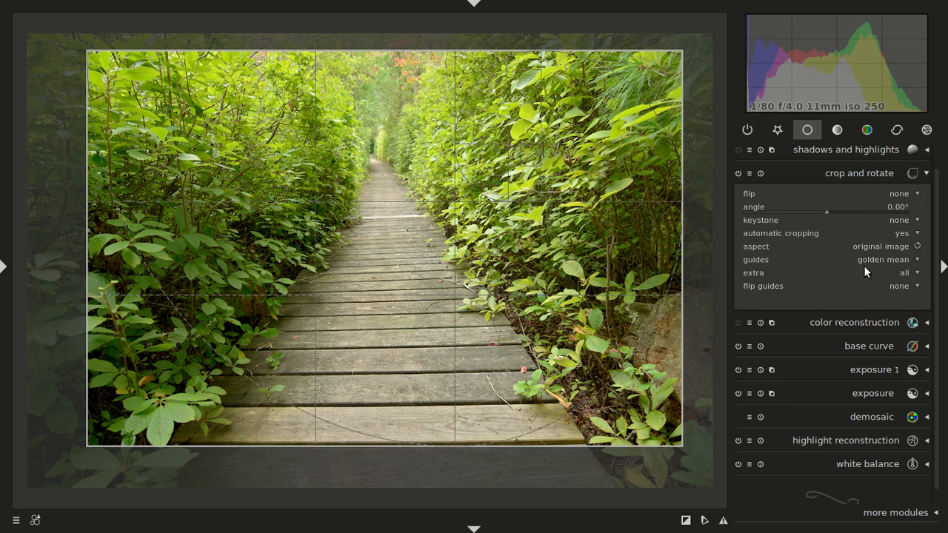
left_click(873, 259)
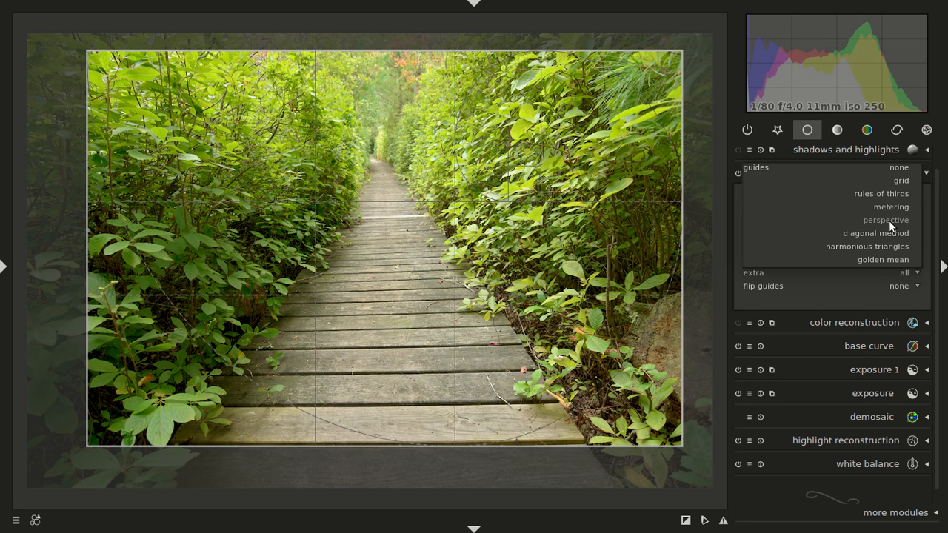
left_click(898, 181)
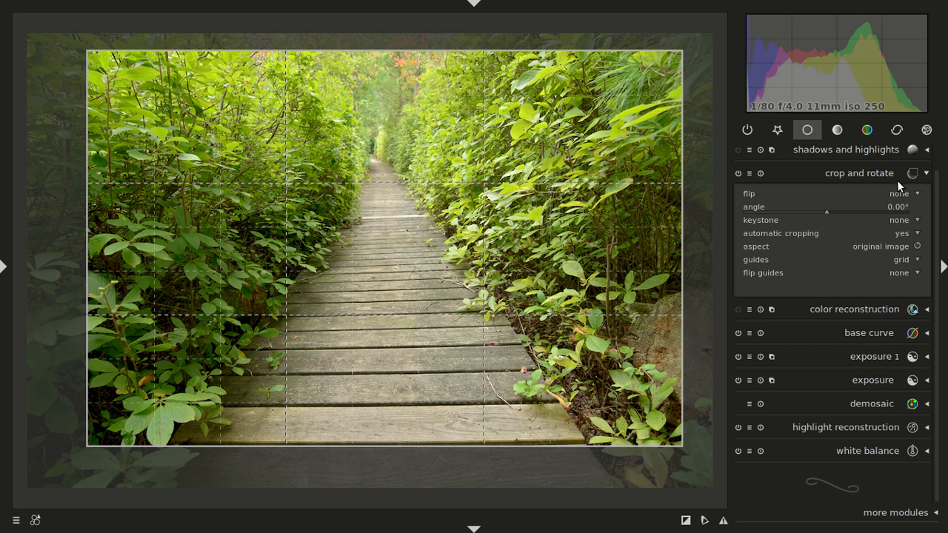
Step: Set the crop's composition guides to rules of thirds, keeping the original image aspect ratio
left_click(903, 246)
left_click(903, 246)
left_click(906, 261)
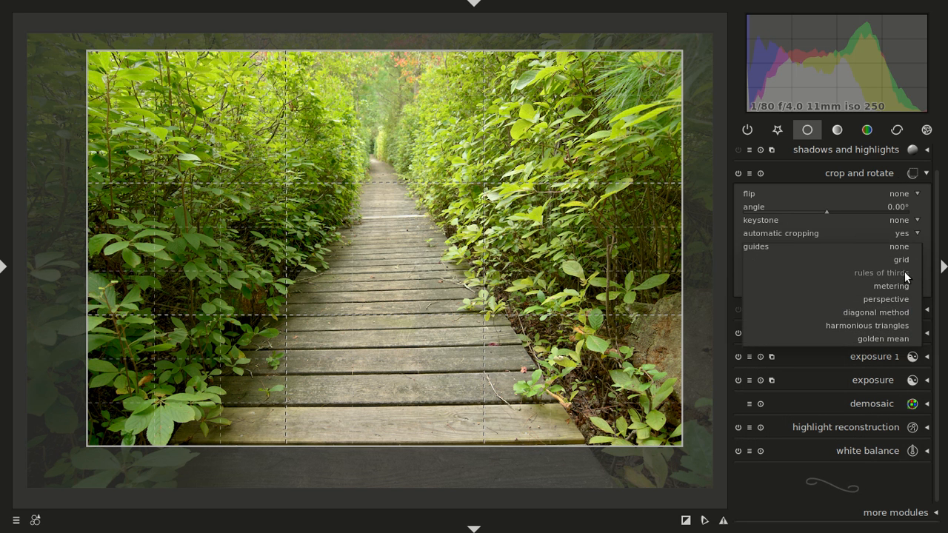
left_click(904, 272)
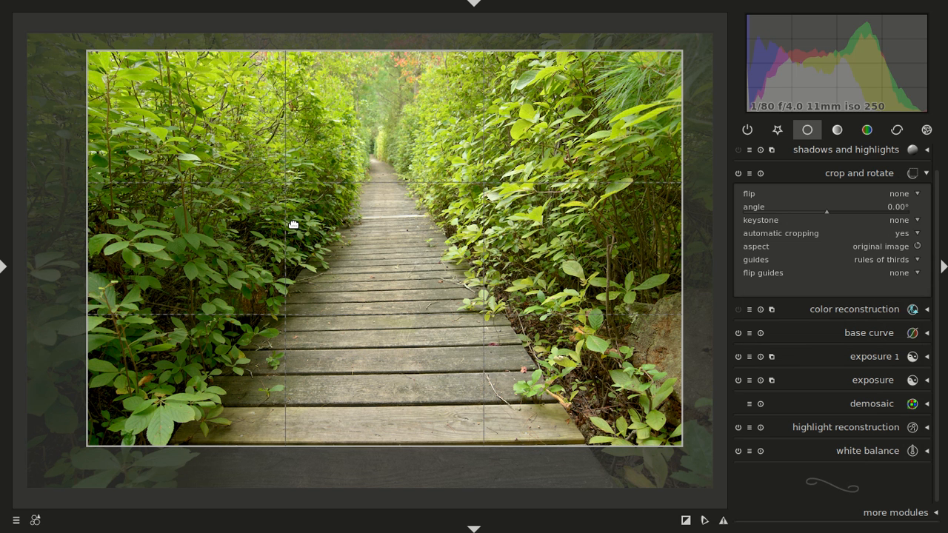
Step: Shift the crop frame down to the photo's lower edge and shrink it from its upper corners, centring the boardwalk between the vertical guides
left_click_drag(403, 234, 394, 317)
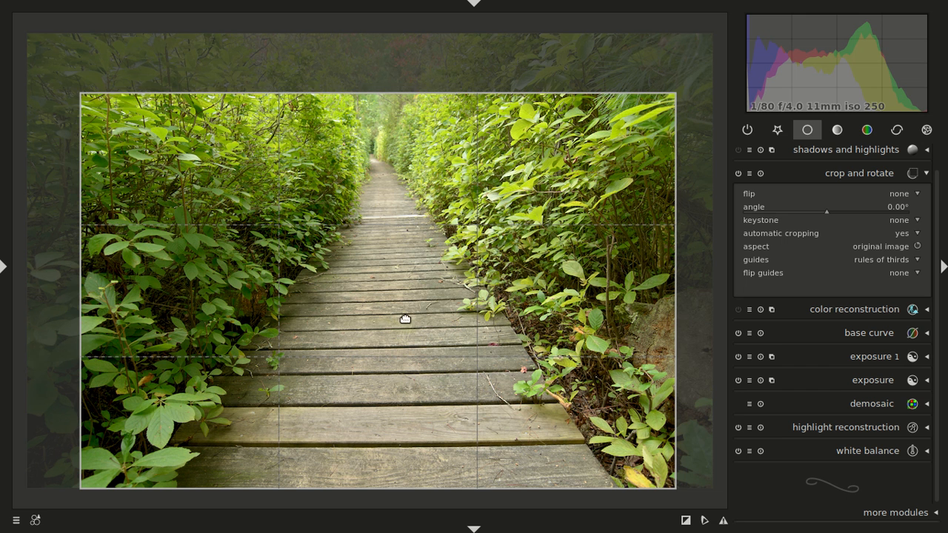
left_click_drag(99, 259, 109, 269)
left_click_drag(392, 289, 377, 291)
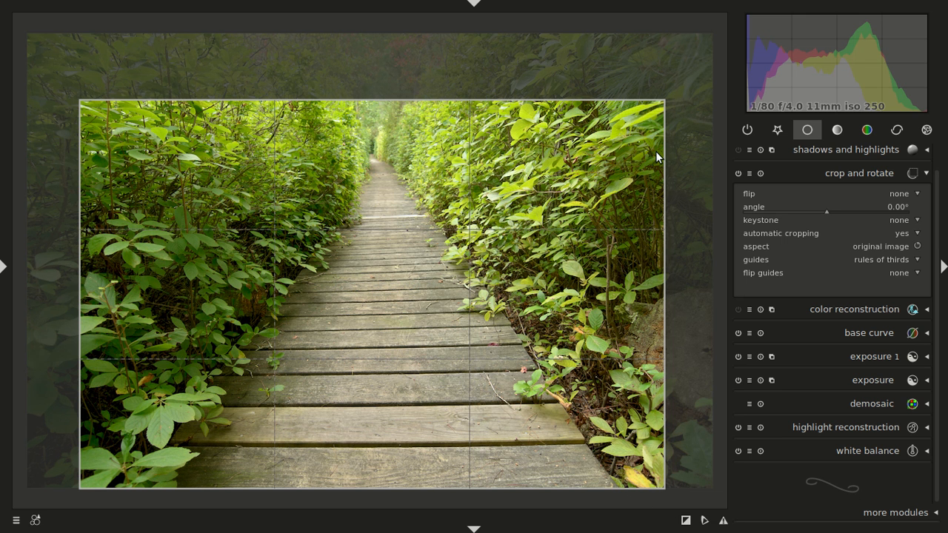
left_click_drag(643, 121, 596, 140)
left_click_drag(99, 129, 119, 144)
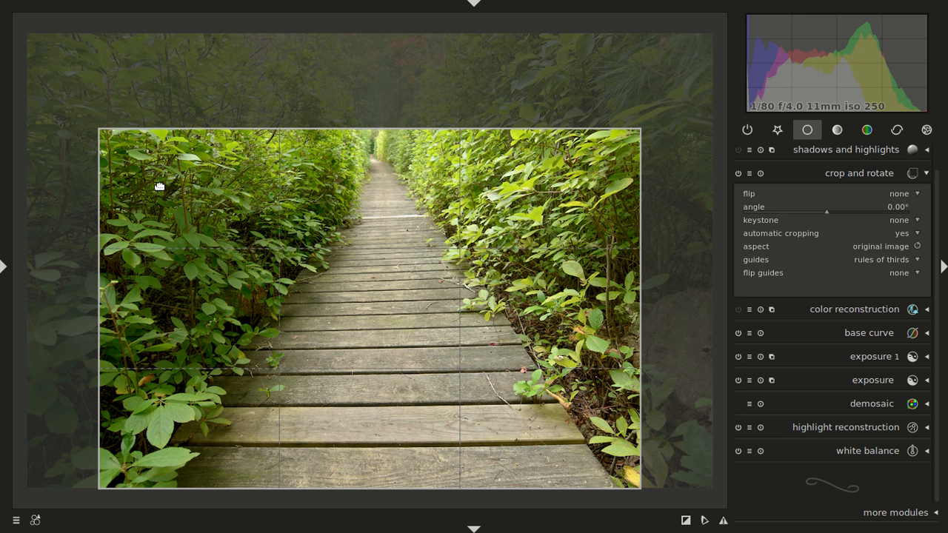
Step: Apply the current crop to the boardwalk photo, recheck it in crop and rotate, and collapse the module
double_click(405, 327)
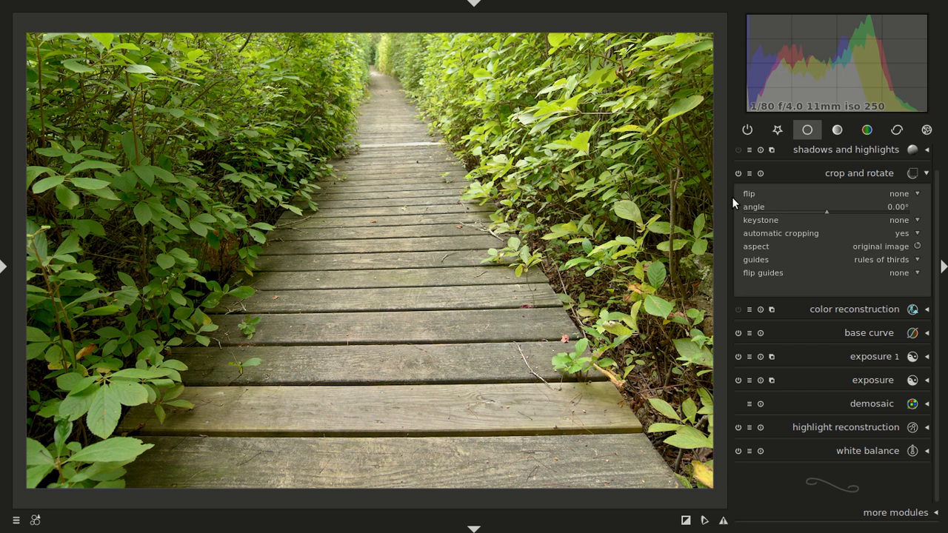
left_click(820, 172)
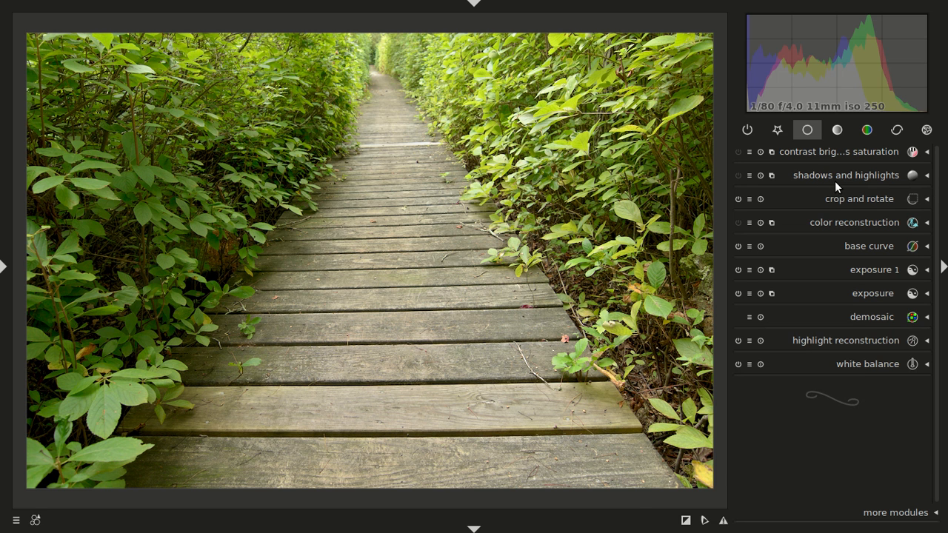
left_click(843, 193)
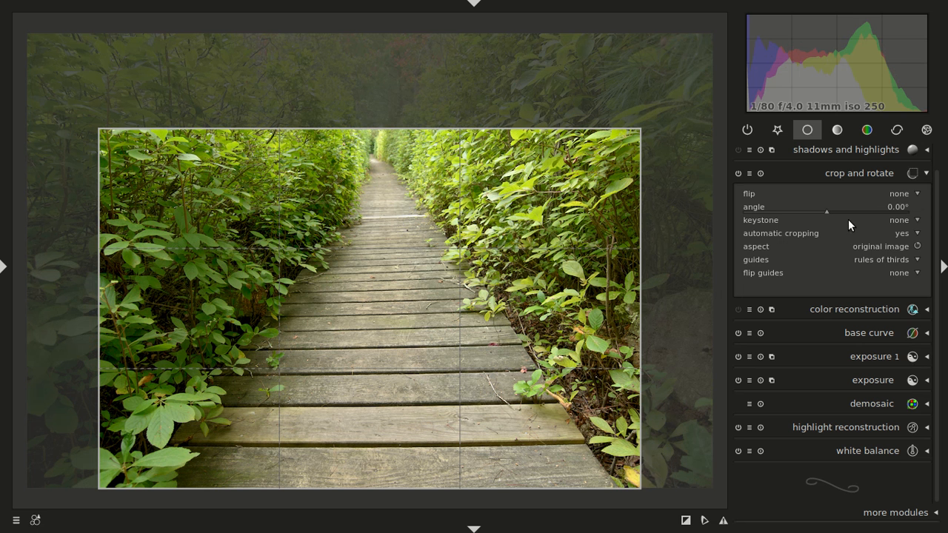
left_click(850, 171)
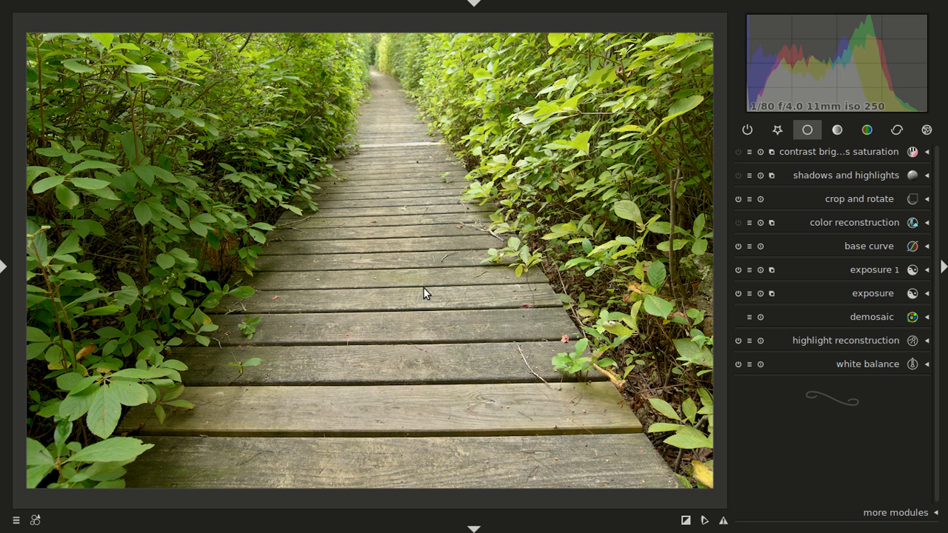
Step: Set the contrast brightness saturation module's blend to parametric mask and display the mask overlay
left_click(885, 151)
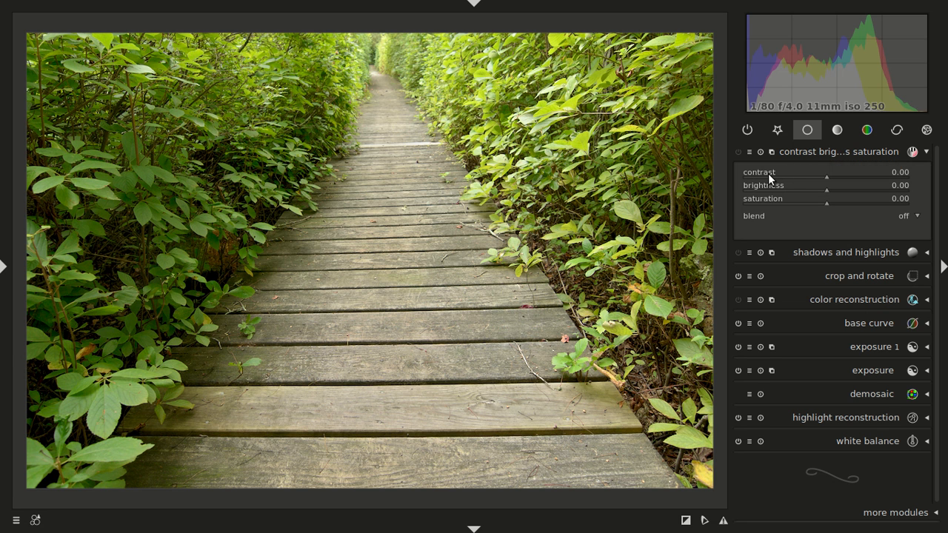
left_click(900, 216)
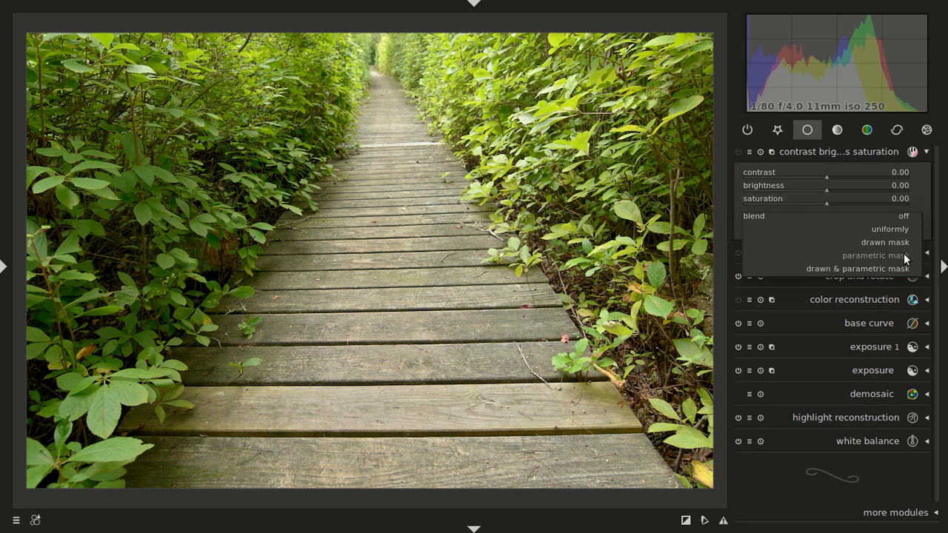
left_click(872, 254)
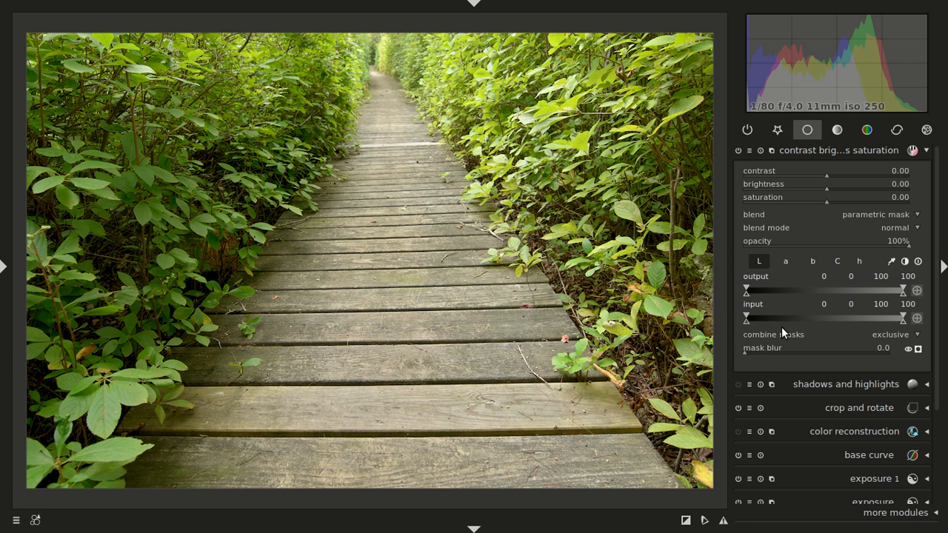
left_click(919, 349)
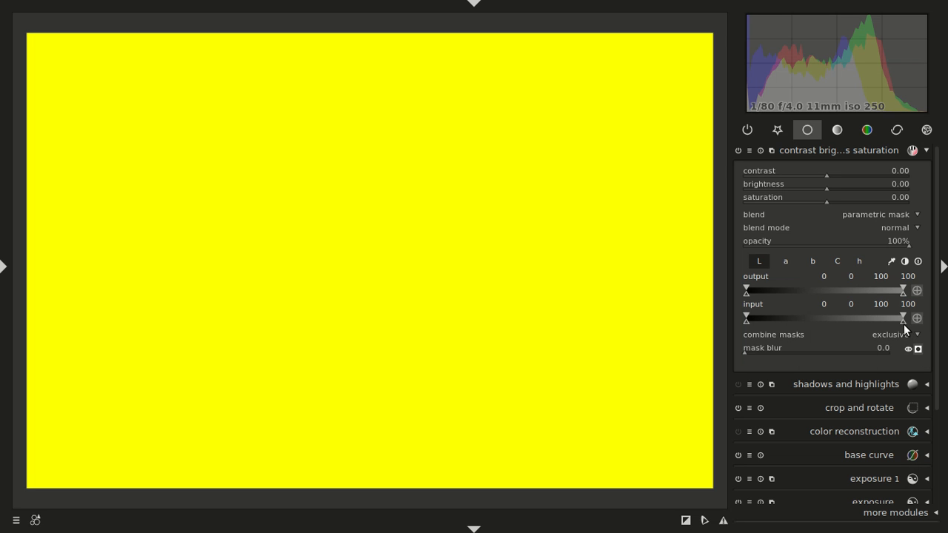
Step: Try lowering both upper limits of the mask's L input range to 91, and reset them
left_click_drag(903, 323, 900, 324)
left_click_drag(900, 322, 897, 322)
scroll(895, 323, "down", 1)
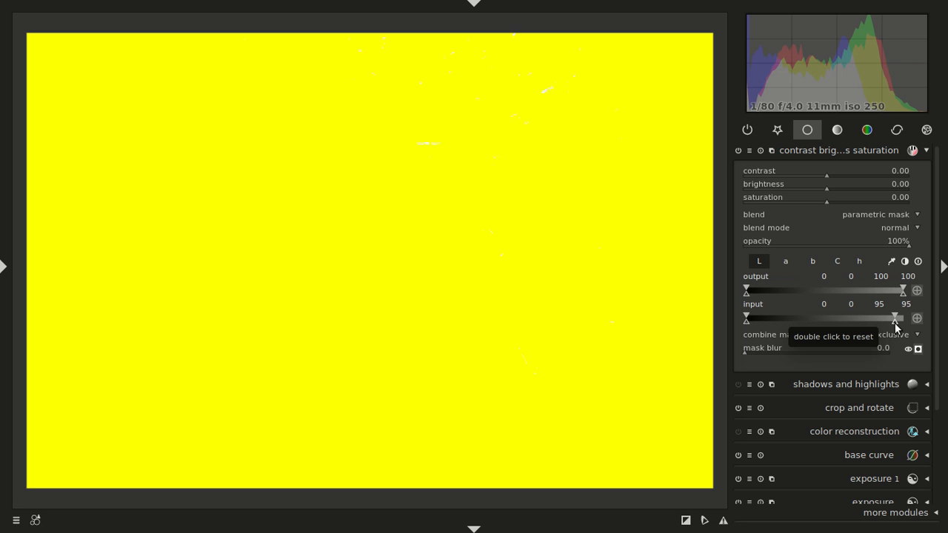
left_click_drag(893, 323, 889, 323)
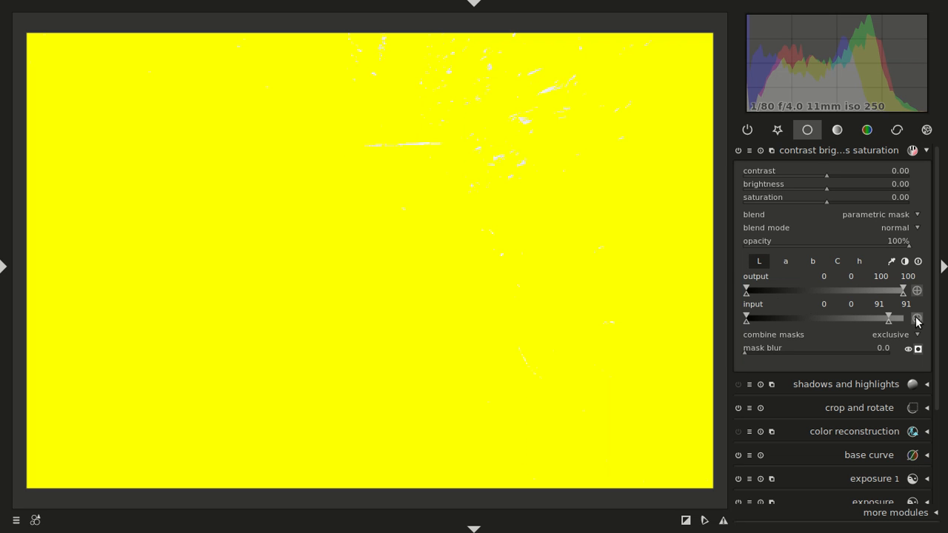
double_click(889, 321)
Step: Set the mask's L input range to 0, 50, 50 and 100, and hide the mask overlay
left_click_drag(889, 316, 834, 314)
scroll(834, 314, "down", 5)
scroll(834, 314, "down", 1)
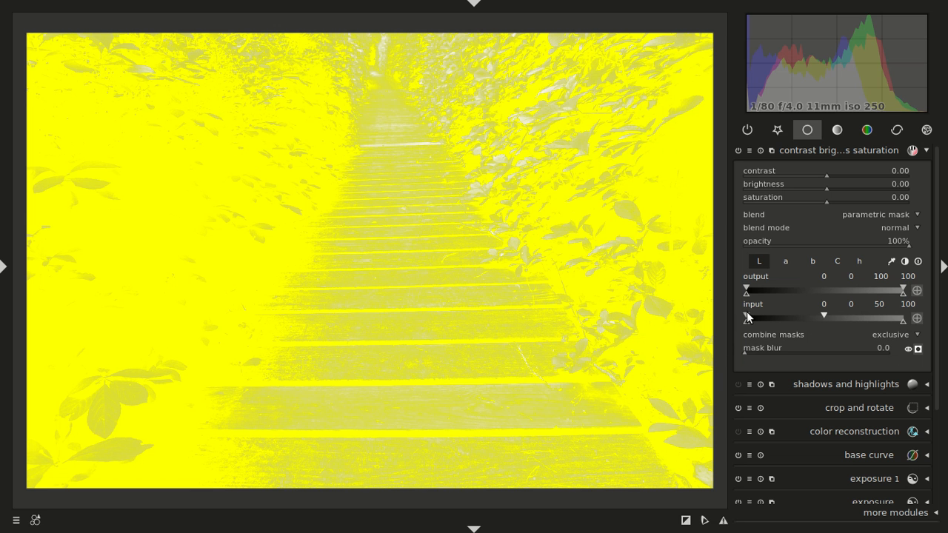
left_click_drag(746, 317, 819, 315)
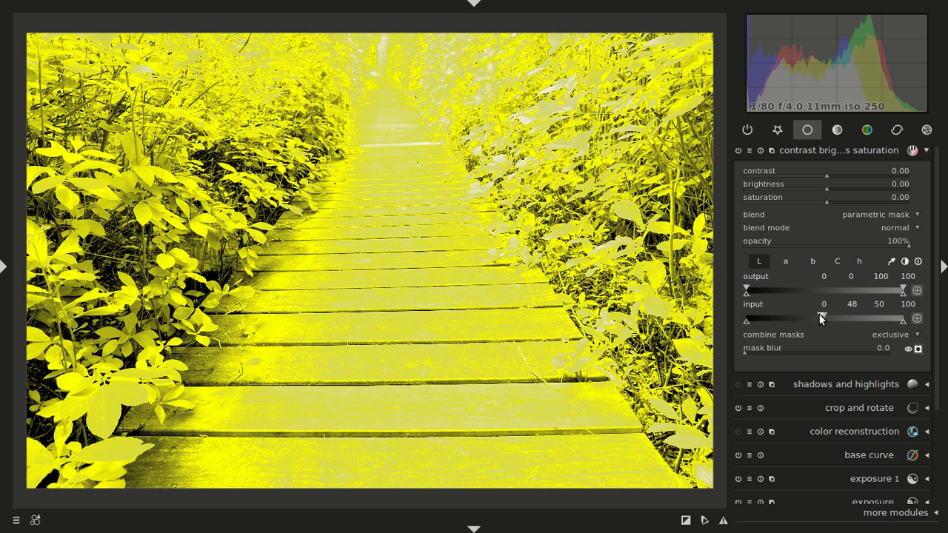
scroll(819, 314, "up", 1)
left_click(917, 349)
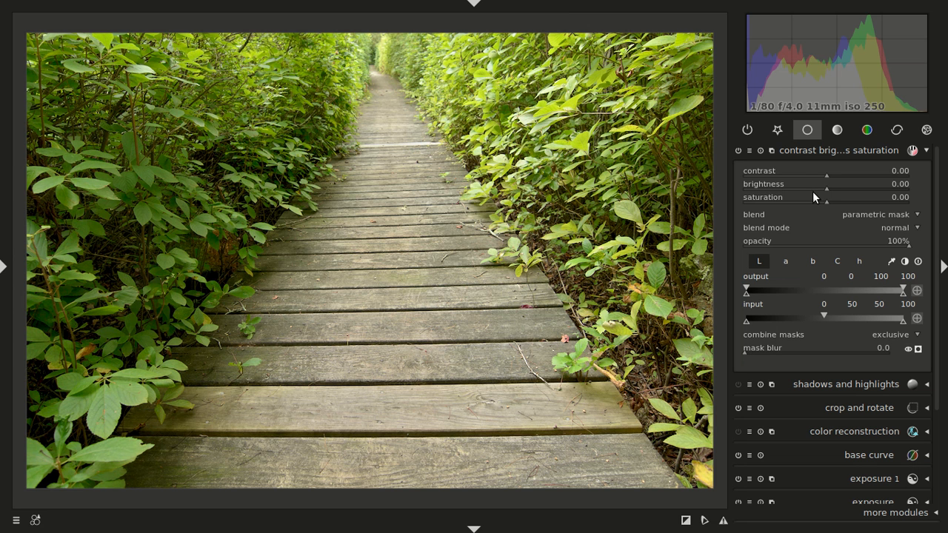
Step: Raise the masked contrast to 0.18
scroll(826, 175, "up", 3)
scroll(828, 175, "up", 3)
mouse_move(830, 175)
left_mouse_down()
mouse_move(859, 174)
mouse_move(841, 177)
left_mouse_up()
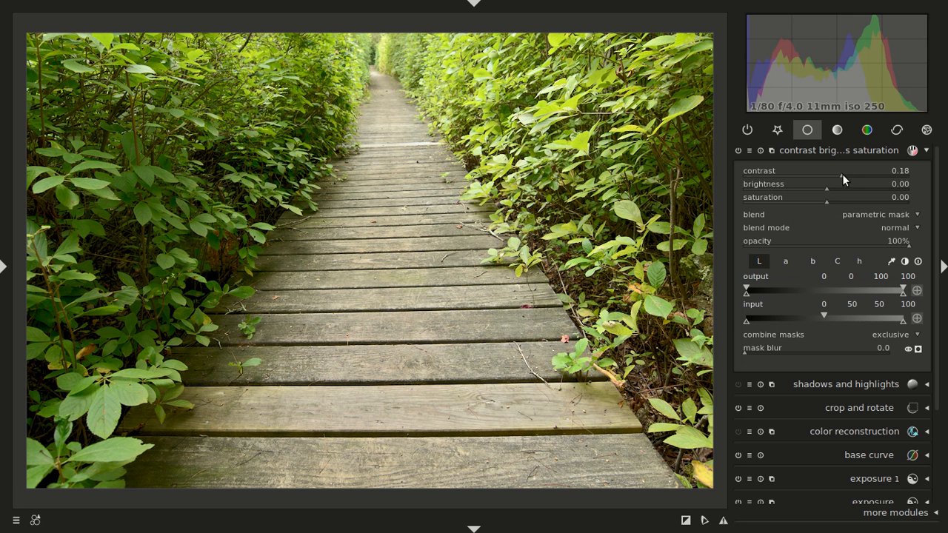
Step: Check clipping with the over/underexposure indicator while reducing contrast to 0.12, and turn the indicator off
left_click(685, 521)
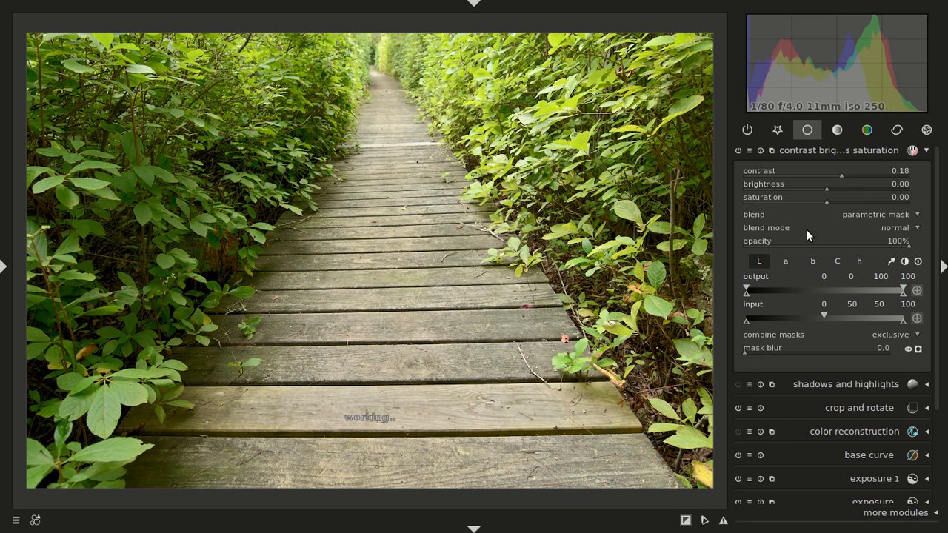
left_click(841, 175)
left_click(832, 177)
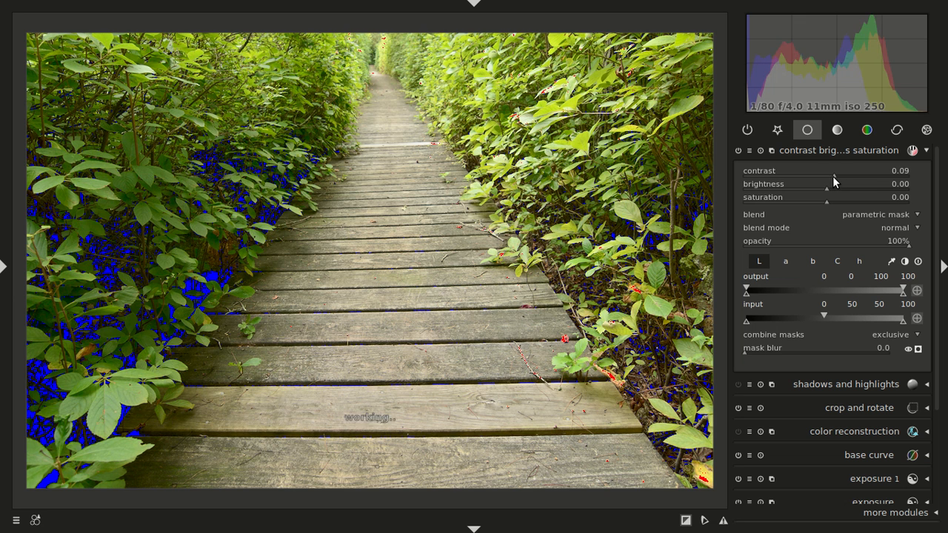
scroll(830, 178, "up", 1)
left_click(685, 521)
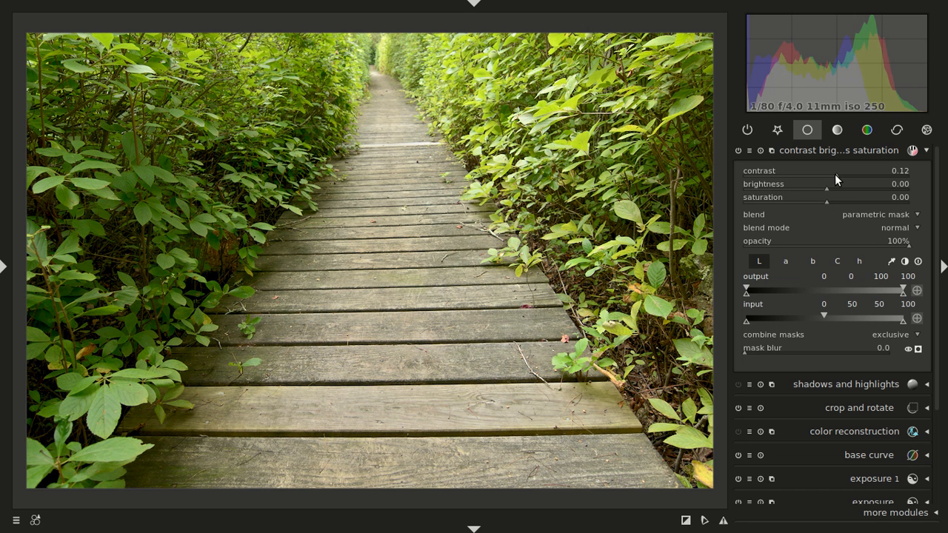
Step: Raise contrast to 0.24 and compare the photo with the contrast brightness saturation module off and on
left_click_drag(834, 175, 845, 175)
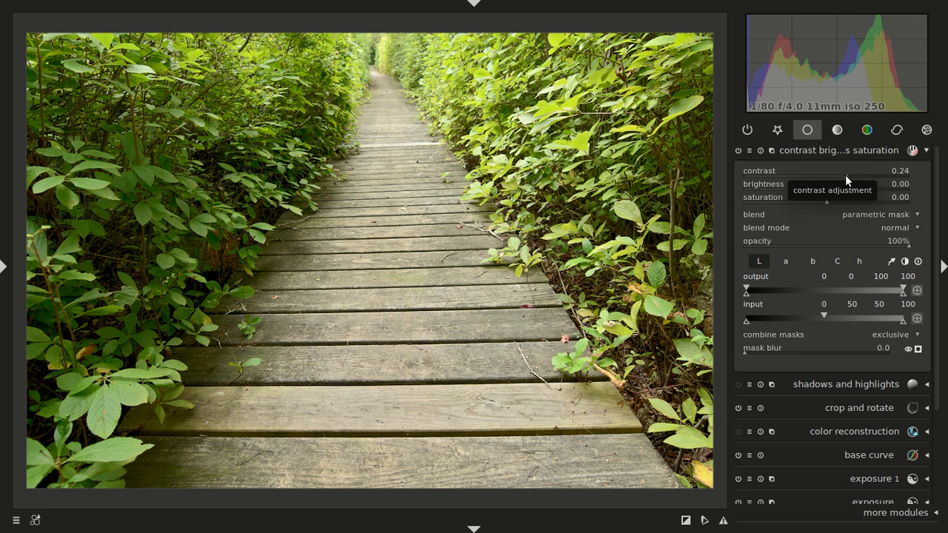
left_click(738, 151)
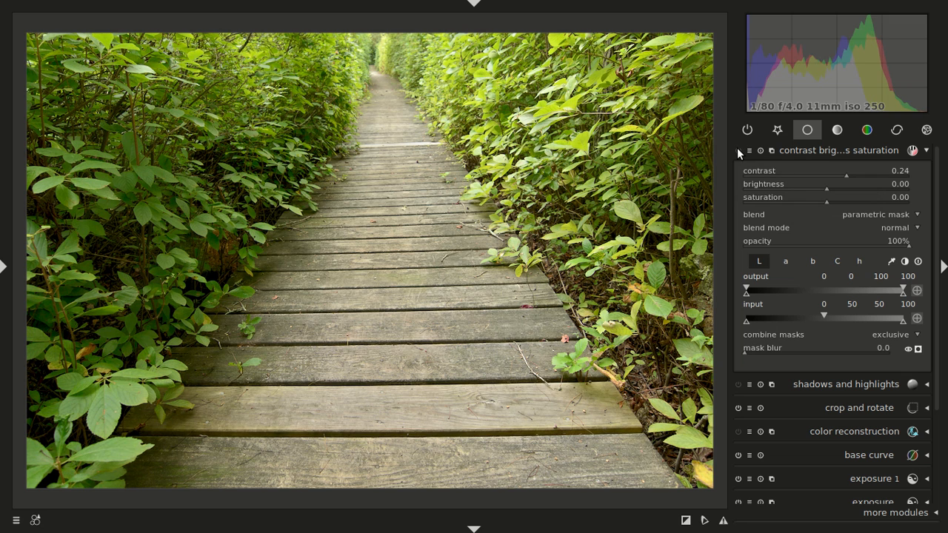
left_click(737, 149)
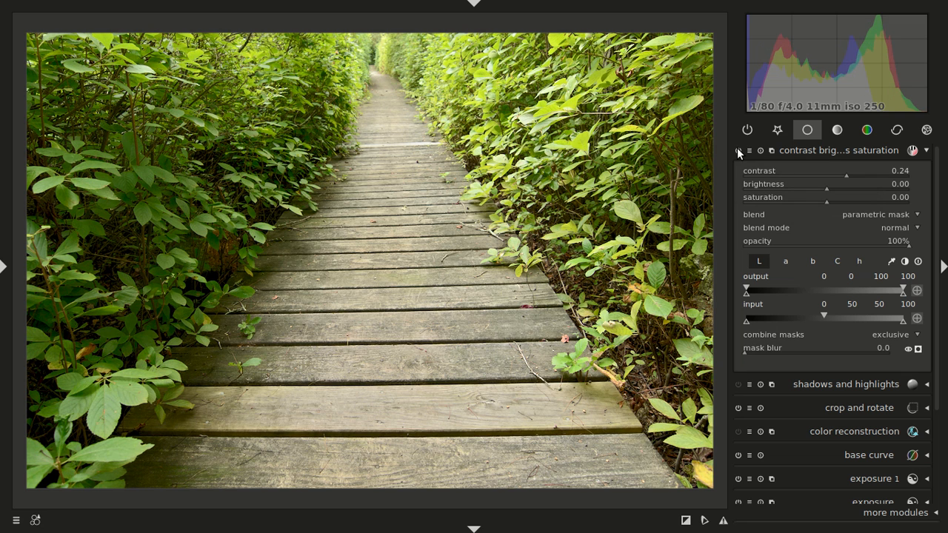
left_click(738, 150)
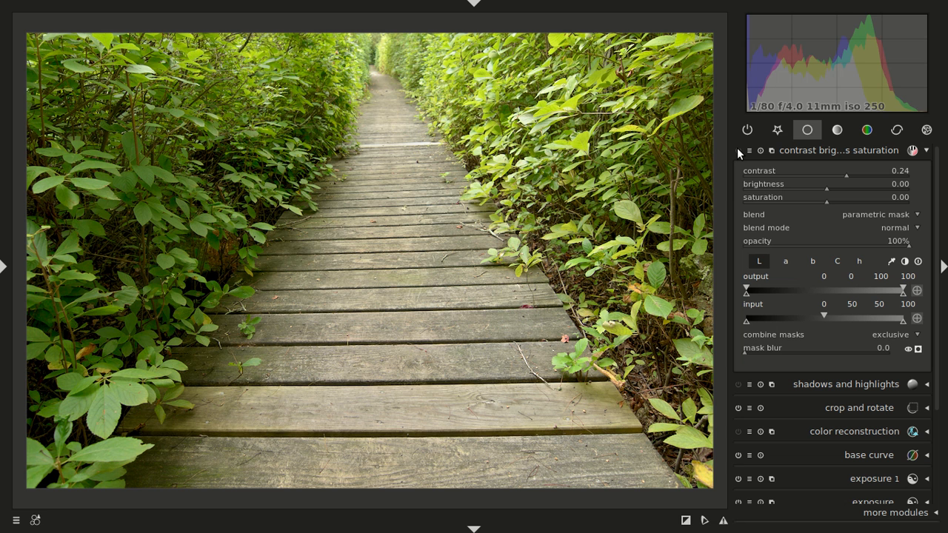
left_click(738, 150)
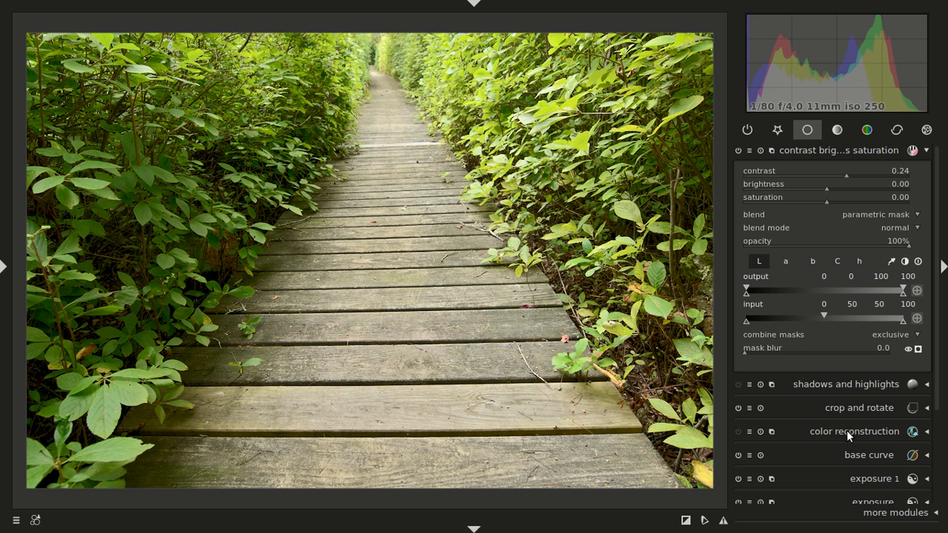
Step: Examine the settings of the original exposure module, including its parametric mask
scroll(941, 419, "down", 2)
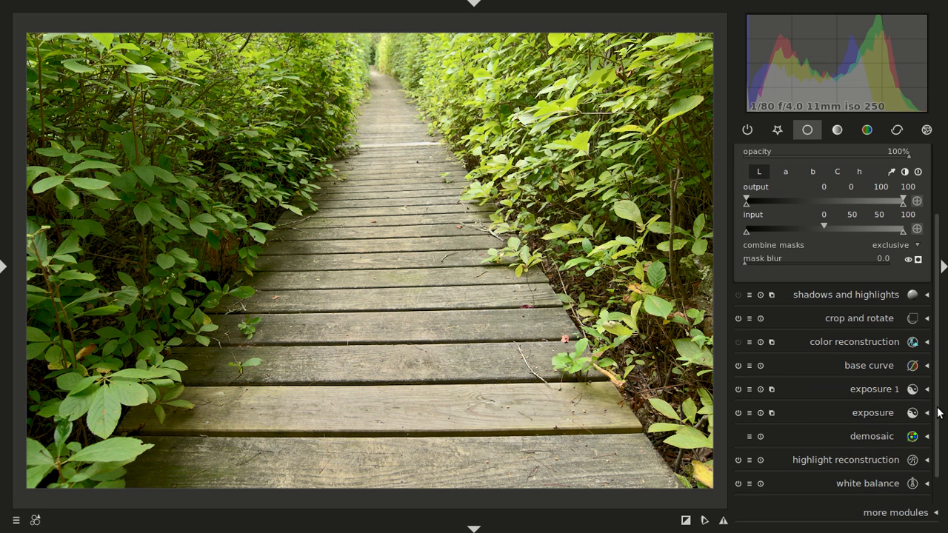
left_click(883, 409)
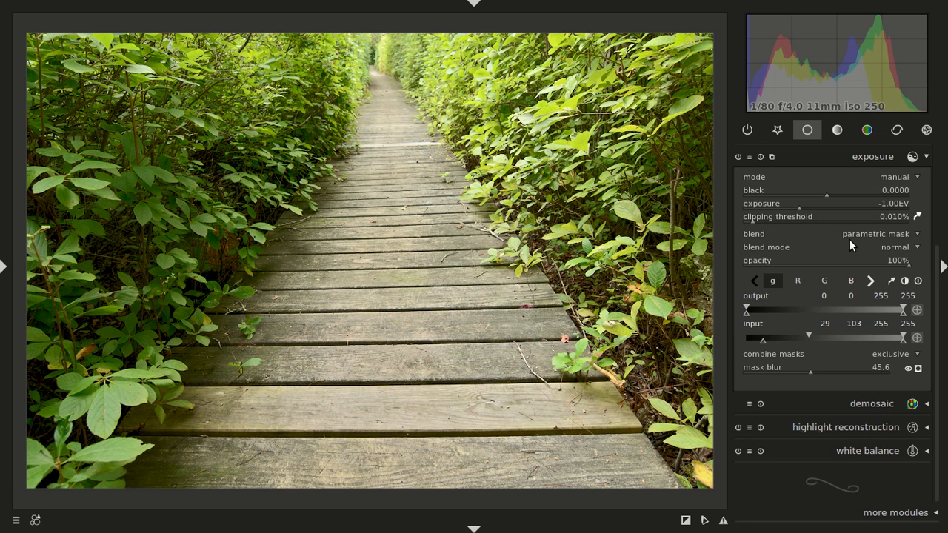
mouse_move(801, 214)
left_mouse_down()
mouse_move(788, 206)
mouse_move(800, 213)
left_mouse_up()
left_click_drag(940, 265, 938, 187)
Step: Set contrast to 0.19 in the contrast brightness saturation module and collapse it
left_click(882, 150)
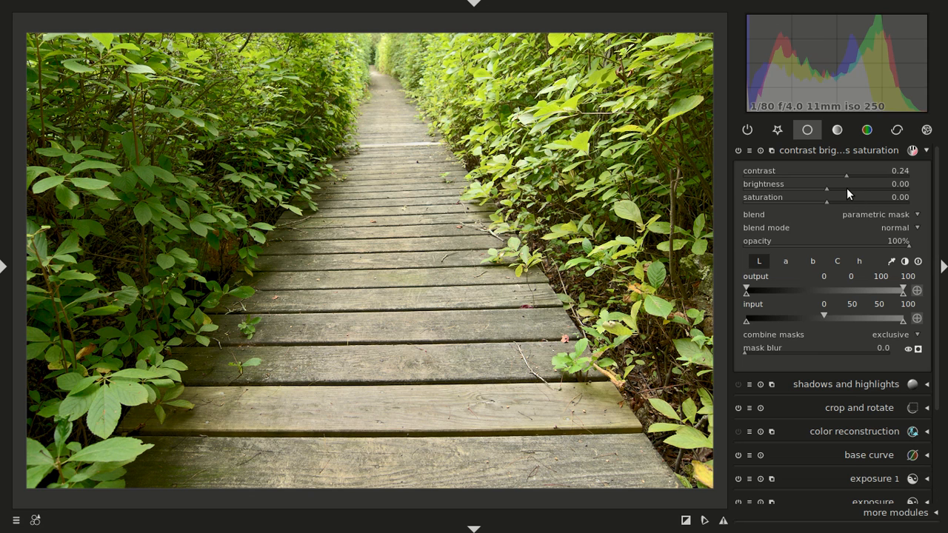
mouse_move(846, 174)
left_mouse_down()
mouse_move(875, 174)
mouse_move(828, 175)
mouse_move(841, 177)
left_mouse_up()
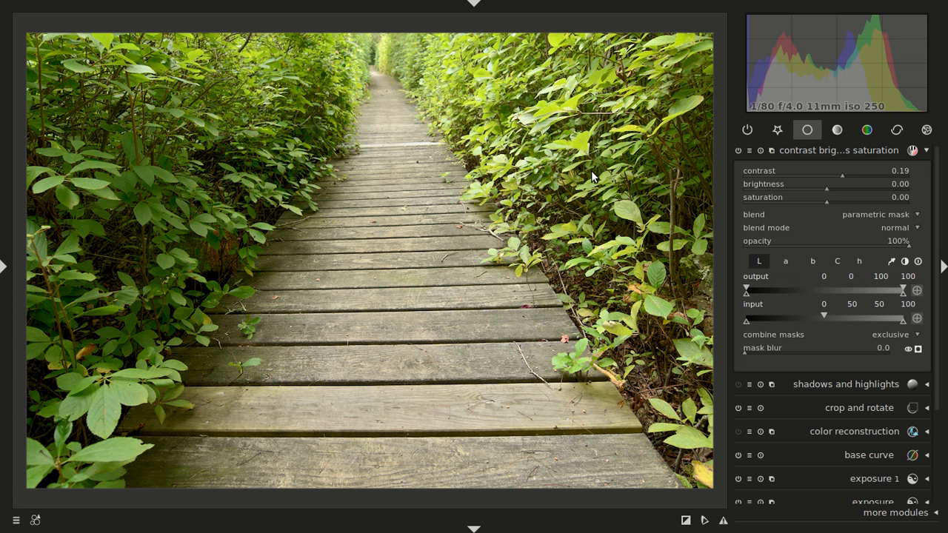
left_click(859, 151)
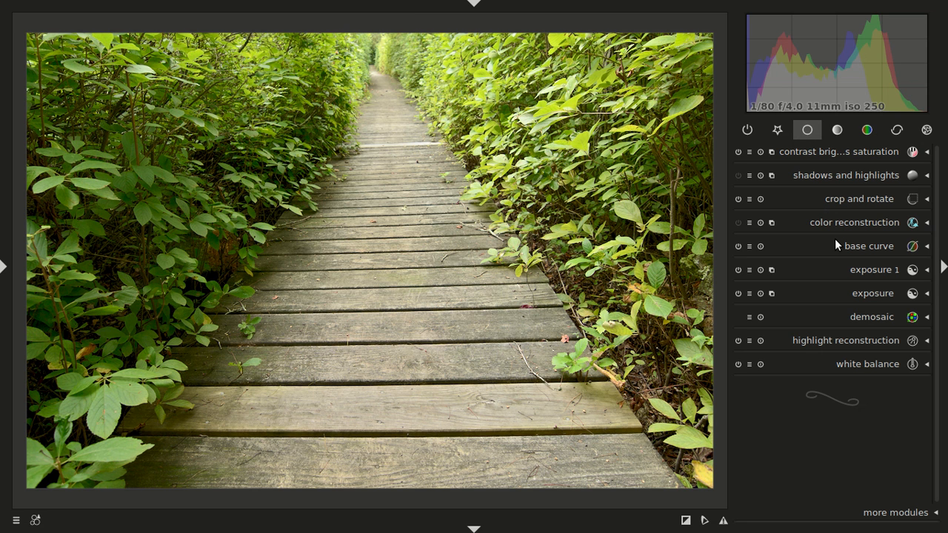
Step: Open the white balance module, try several presets on the photo and choose camera neutral
left_click(847, 360)
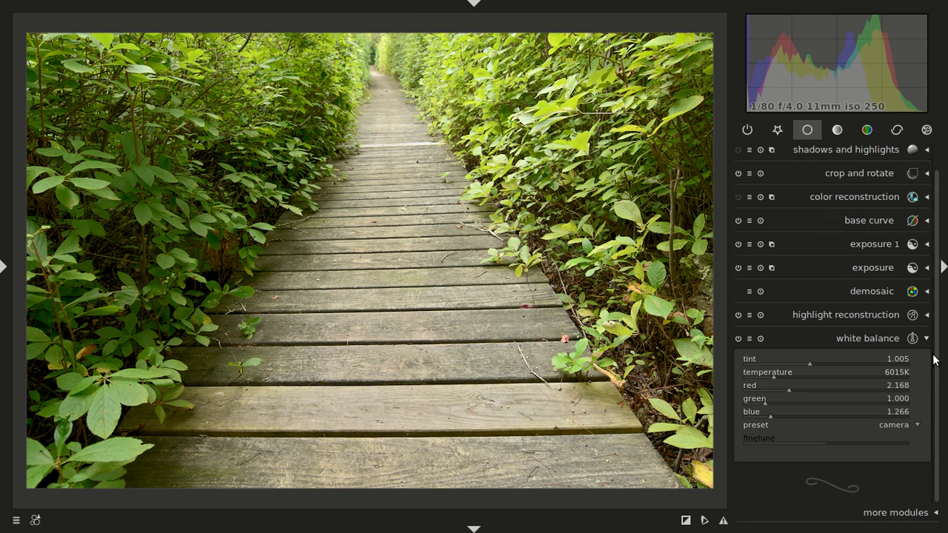
left_click(903, 425)
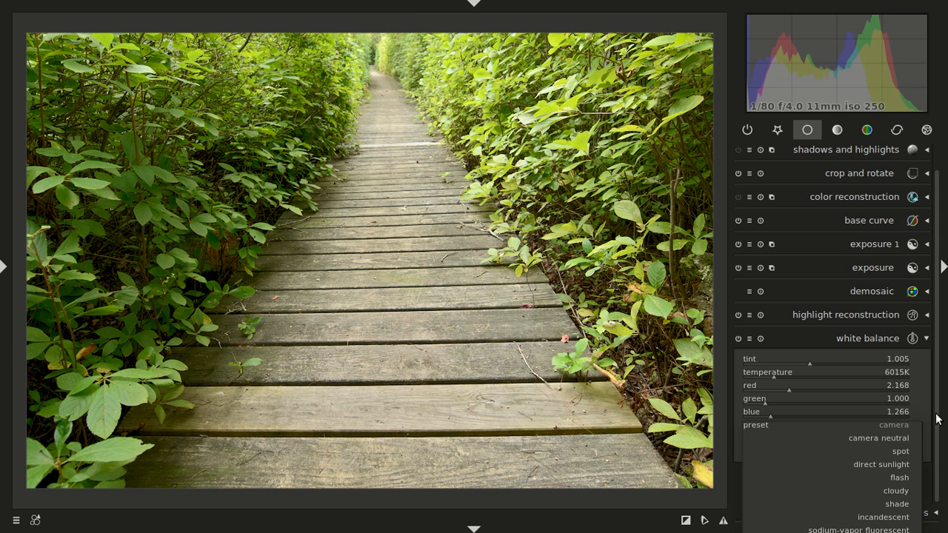
scroll(869, 450, "down", 6)
scroll(869, 448, "down", 2)
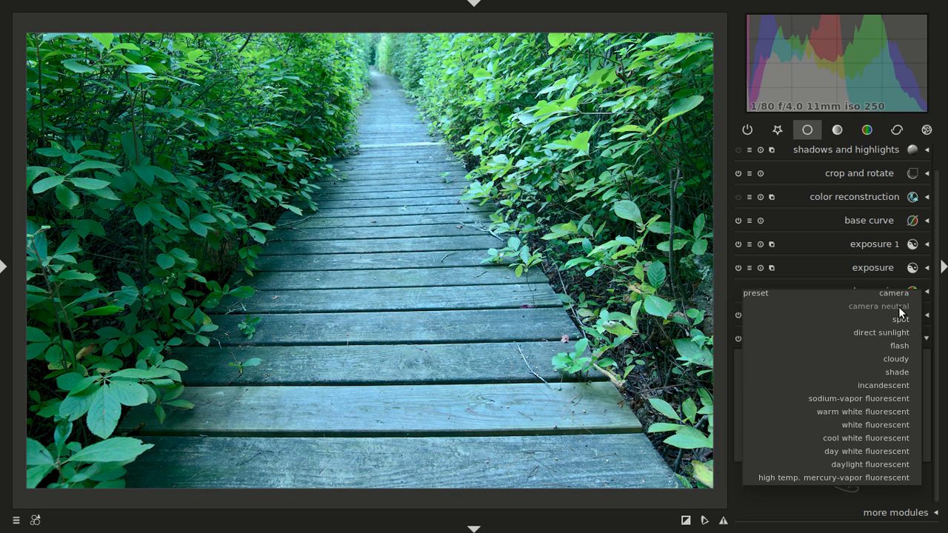
left_click(898, 306)
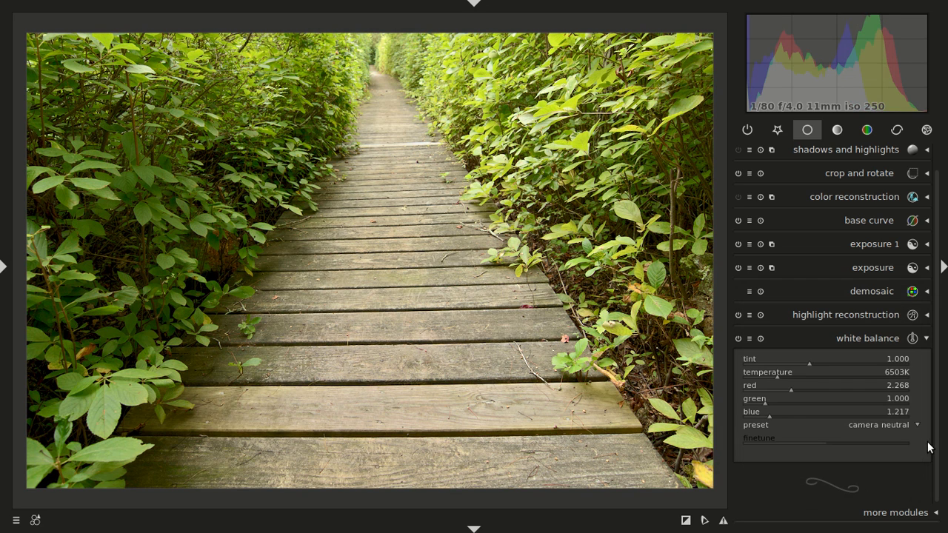
Step: Set the white balance preset to spot and sample the dark gap between the leaves left of the boardwalk
left_click(917, 433)
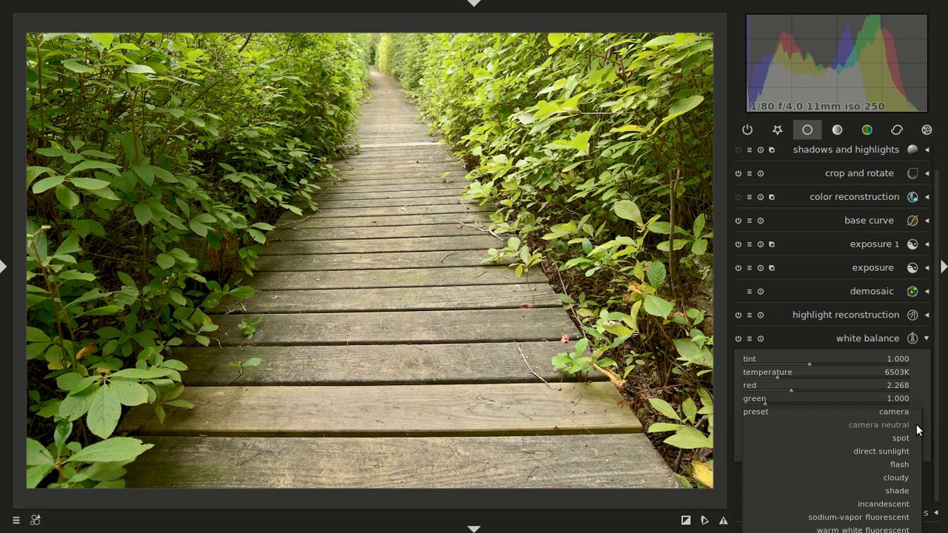
left_click(904, 438)
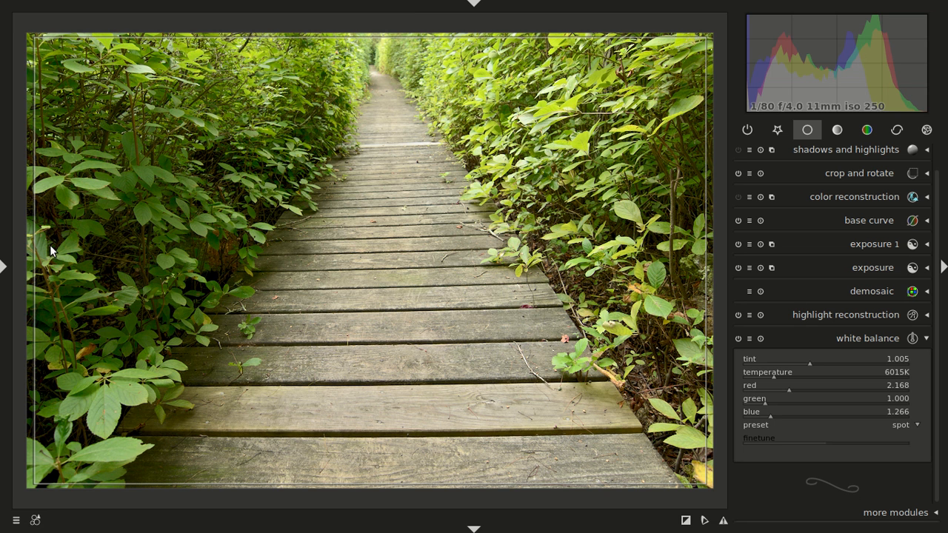
middle_click(103, 279)
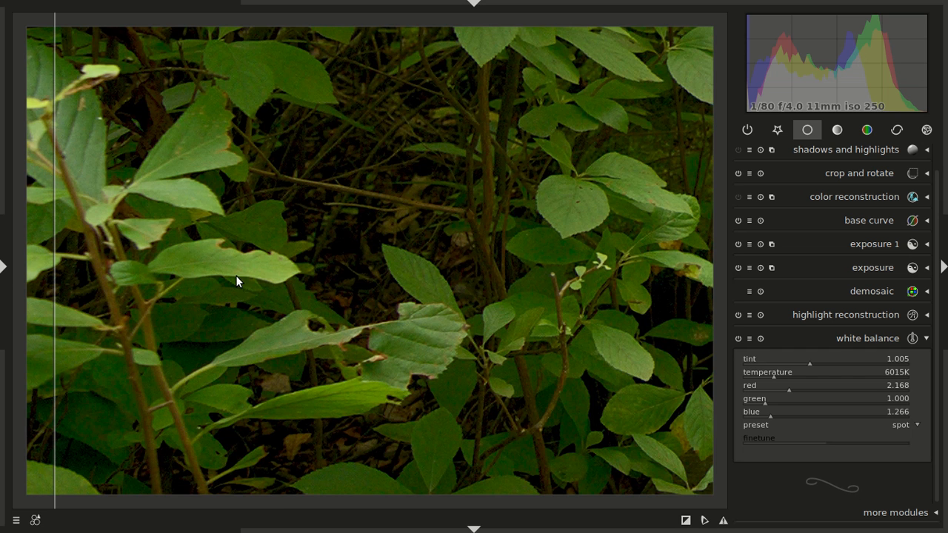
left_click(340, 238)
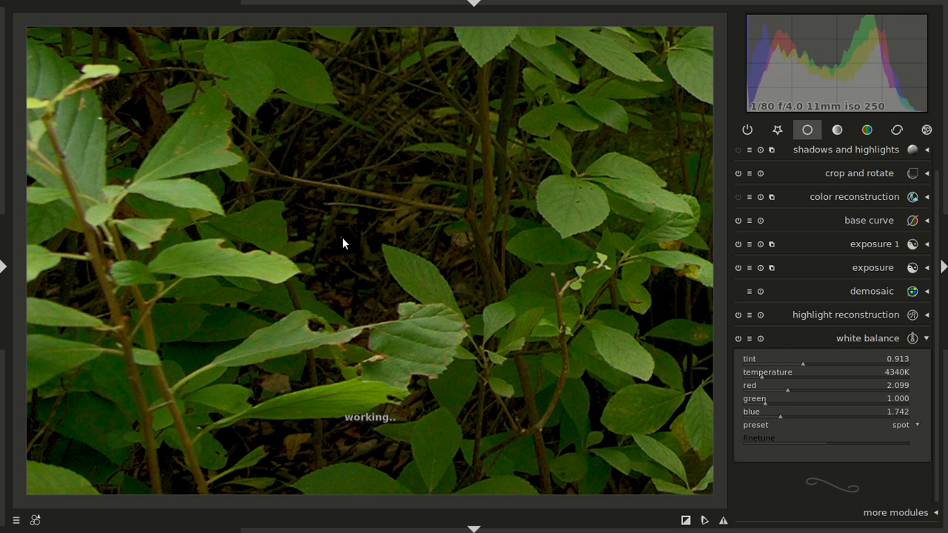
Step: Try spot white balance sampled from the dark gap between the leaves and from a grey plank of the boardwalk
left_click_drag(344, 240, 348, 242)
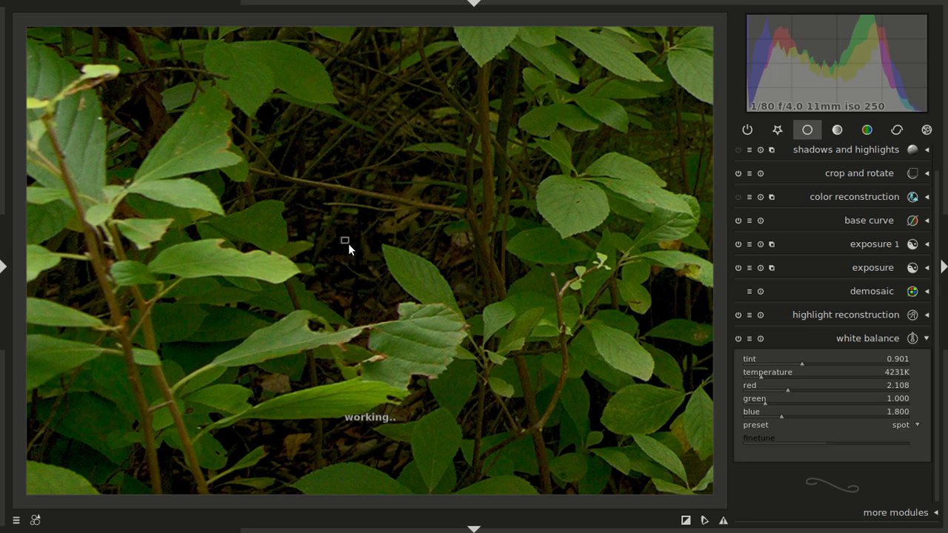
key("space")
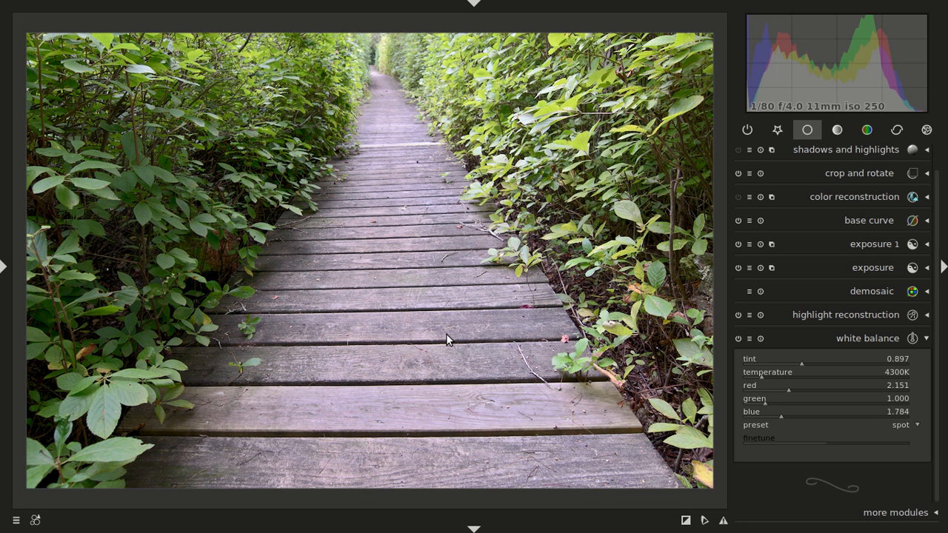
left_click_drag(469, 317, 513, 334)
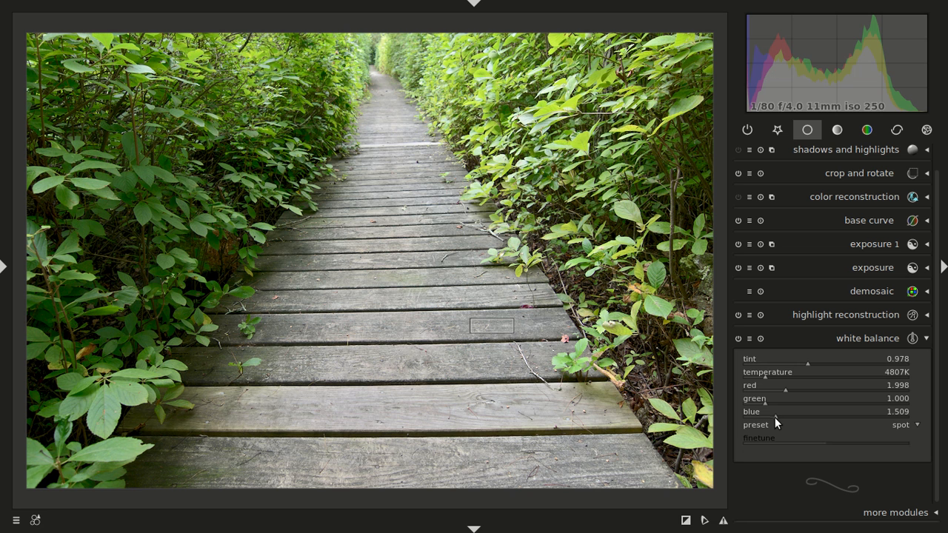
Step: Try blue values of 1.223 and 1.051 in the white balance module, and set blue to 1.389
left_click_drag(775, 417, 769, 416)
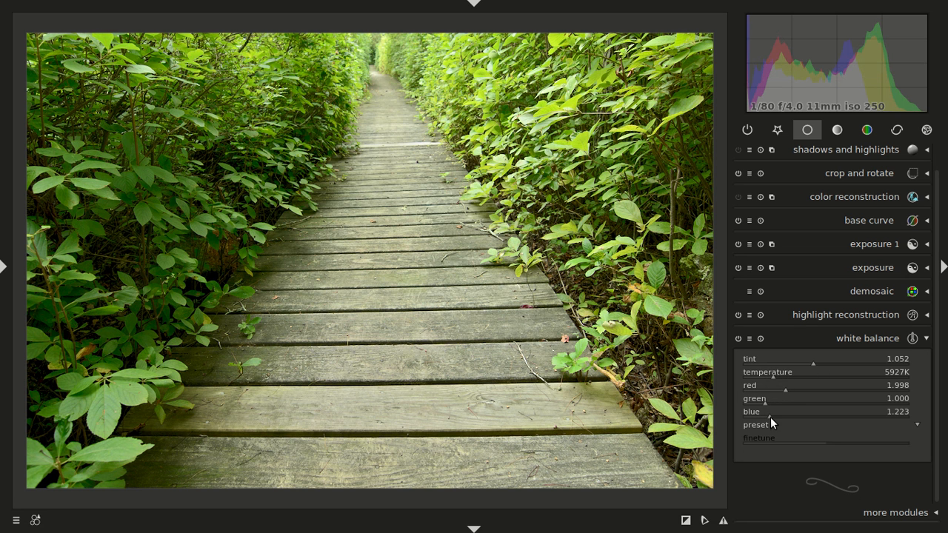
left_click_drag(769, 417, 765, 417)
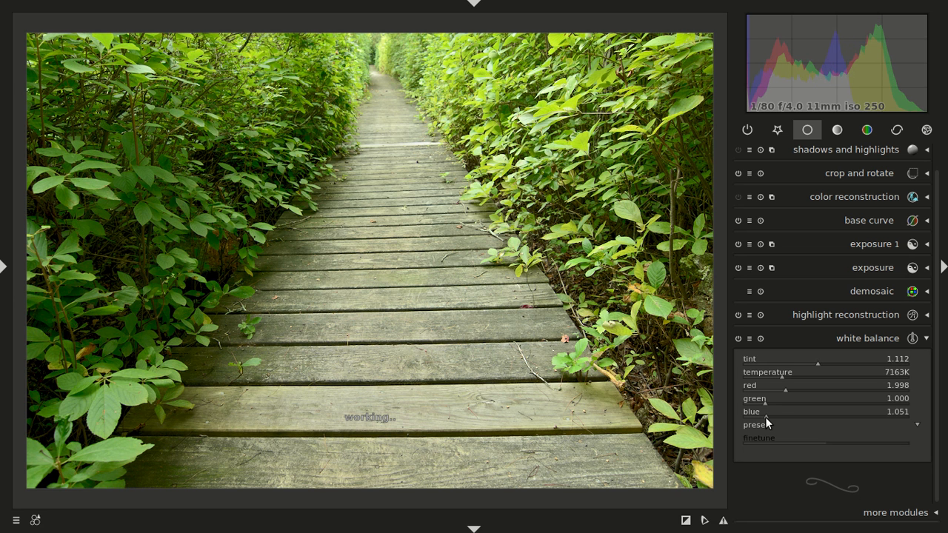
left_click(773, 414)
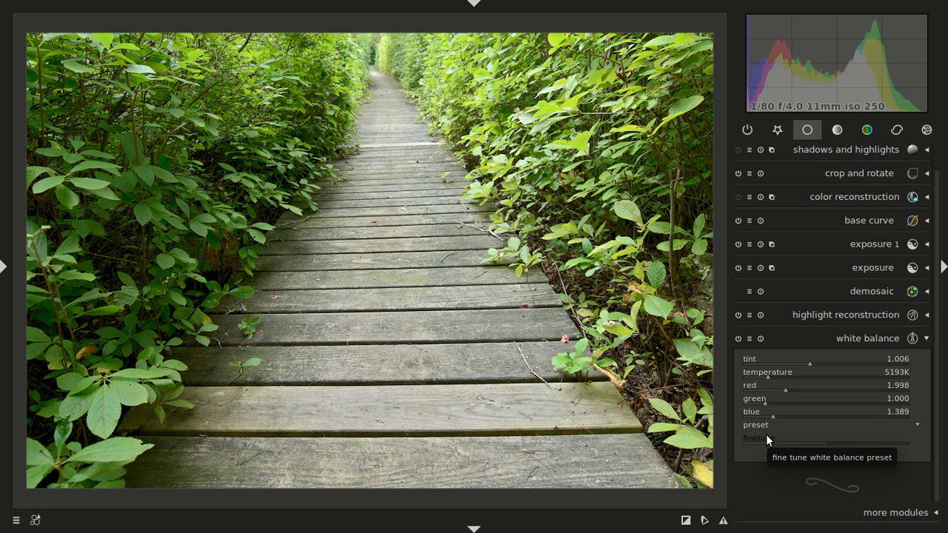
Step: Set the white balance preset to camera
left_click(917, 426)
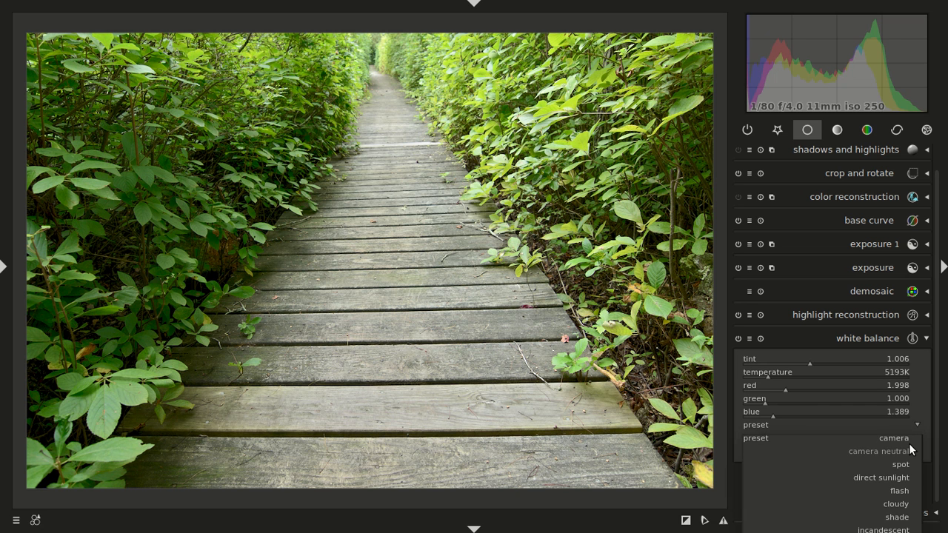
left_click(908, 442)
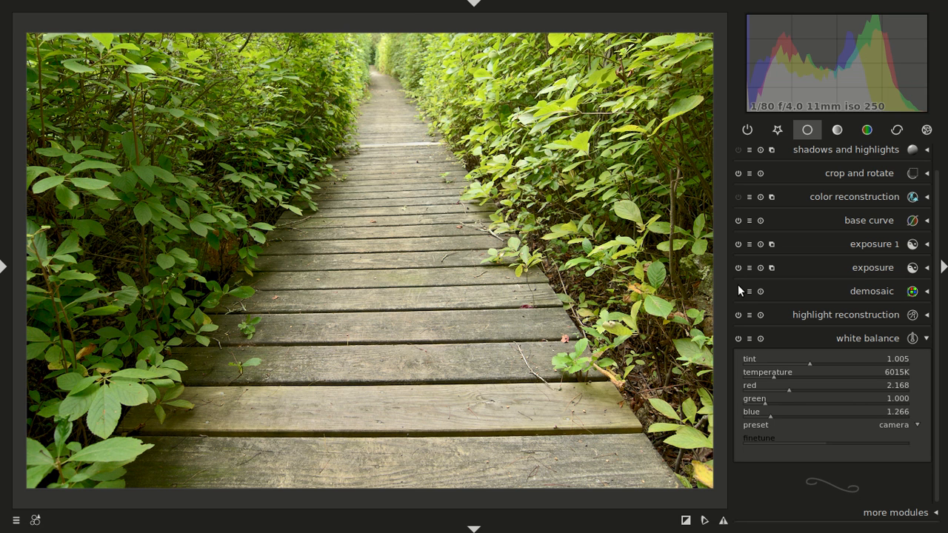
Step: Examine the L, a and b channels and the available presets of the tone curve module, and collapse it
left_click(838, 129)
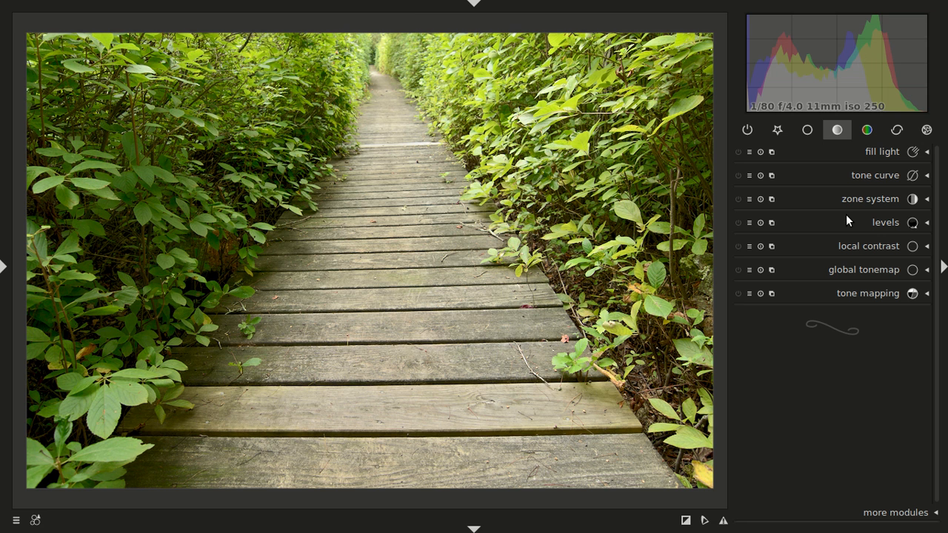
left_click(870, 175)
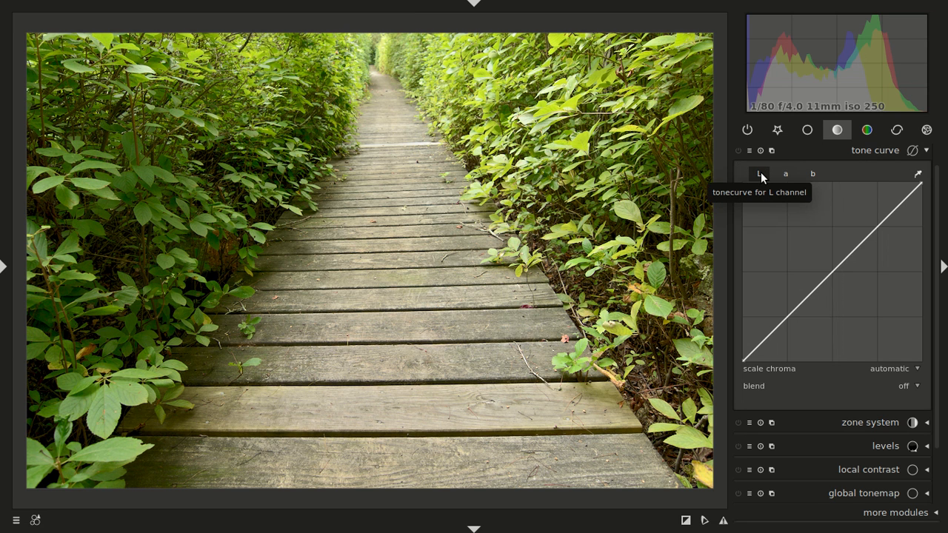
left_click(786, 175)
left_click(812, 176)
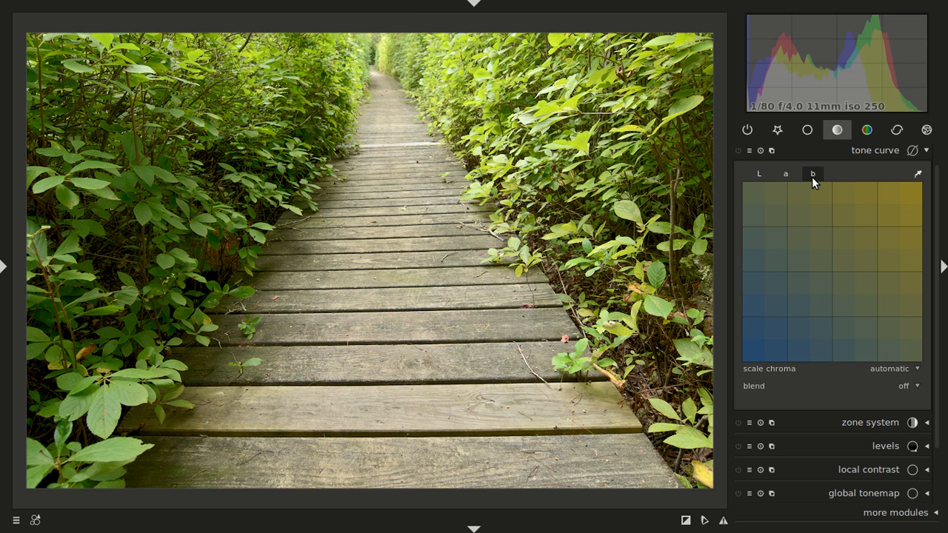
left_click(759, 174)
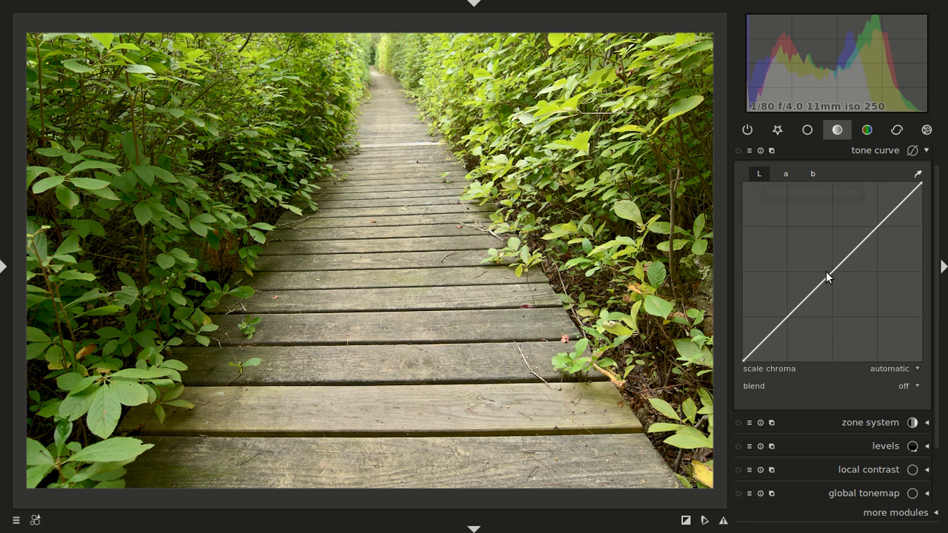
left_click(749, 150)
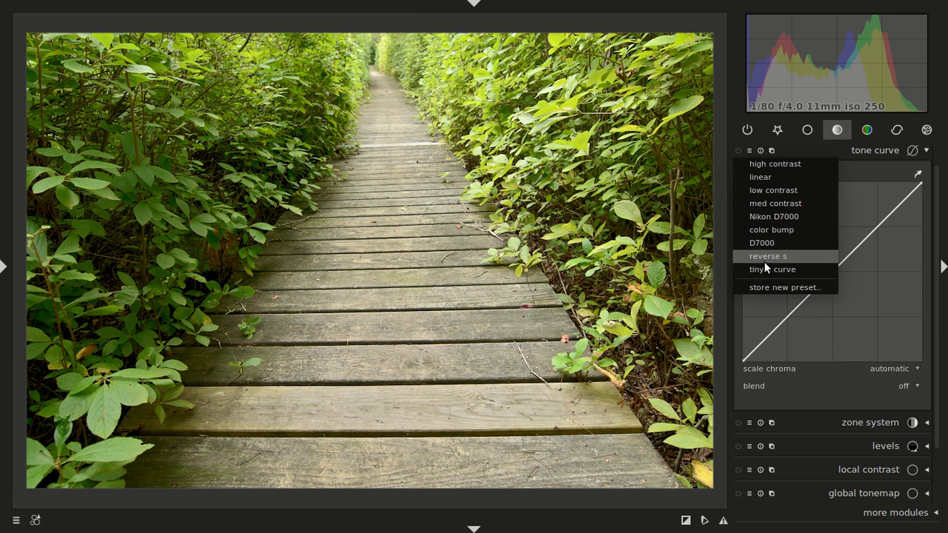
left_click(858, 154)
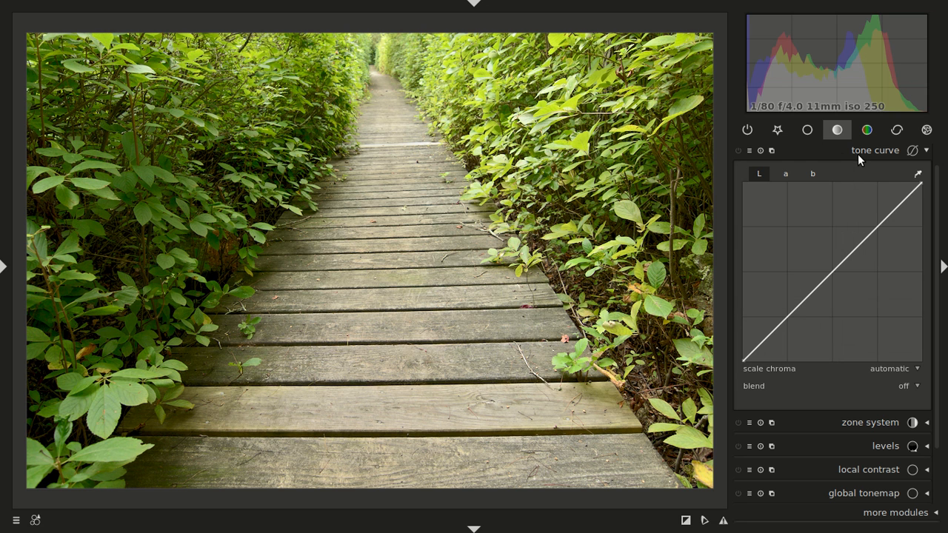
left_click(808, 134)
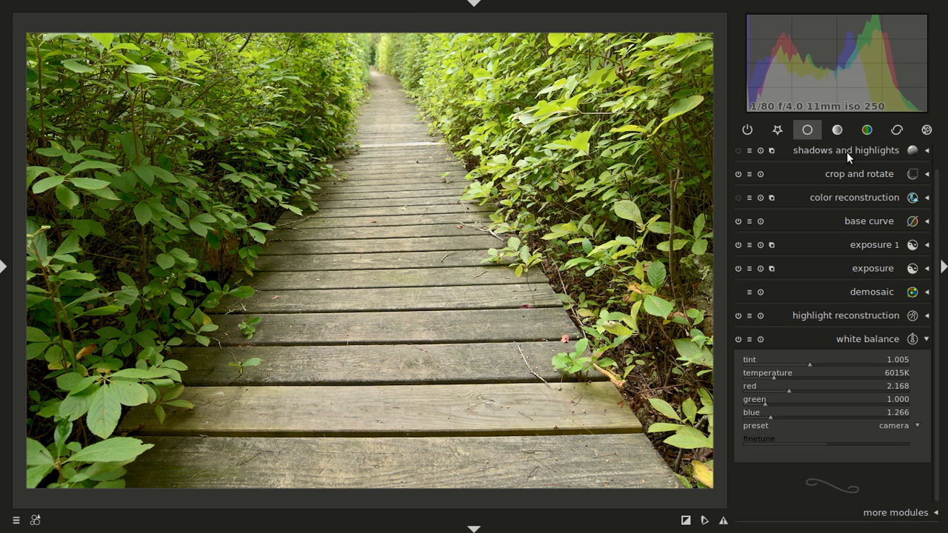
left_click(840, 131)
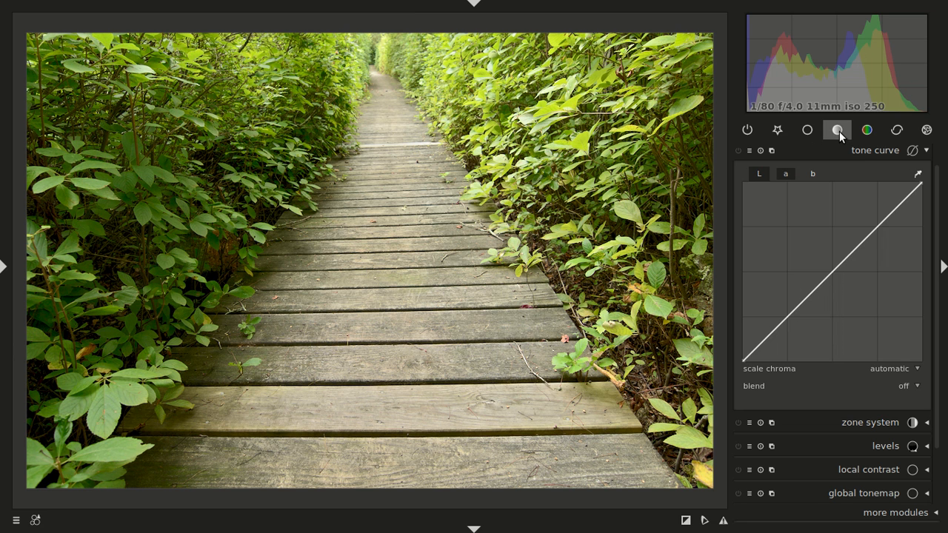
left_click(862, 149)
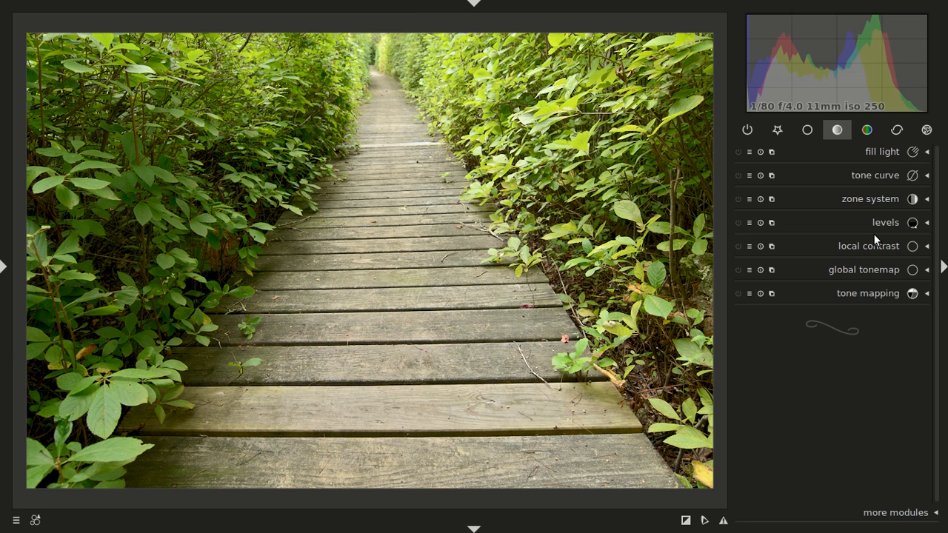
Step: Examine the lightness zones of the zone system module, collapse it and open the local contrast module
left_click(877, 199)
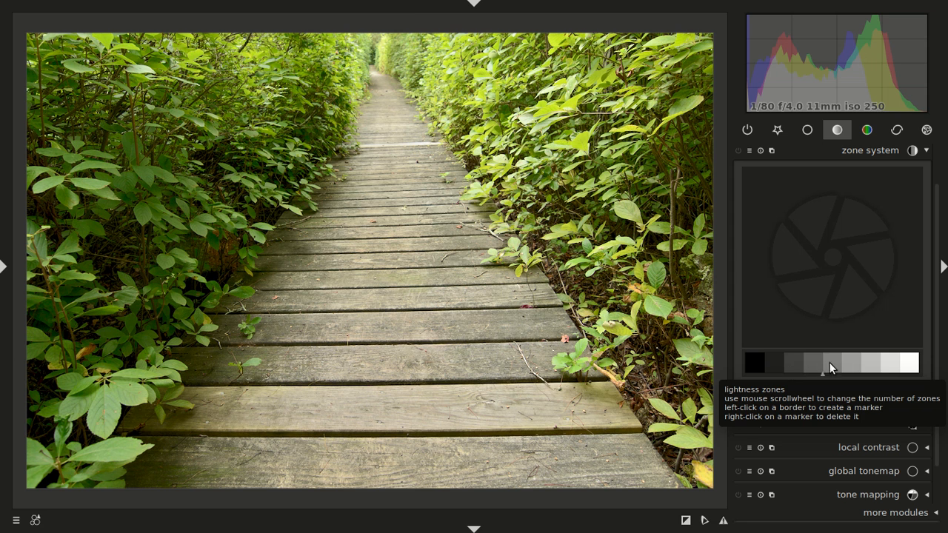
left_click(879, 150)
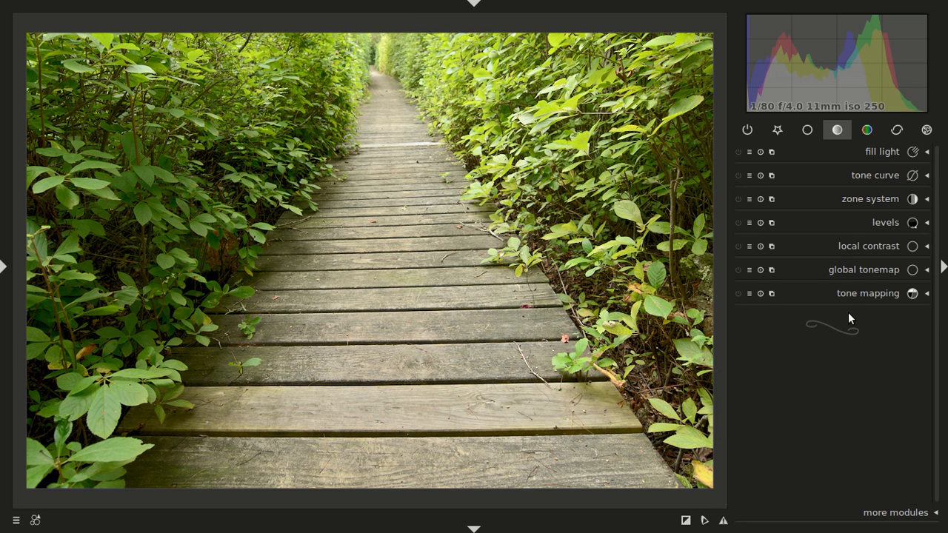
left_click(875, 244)
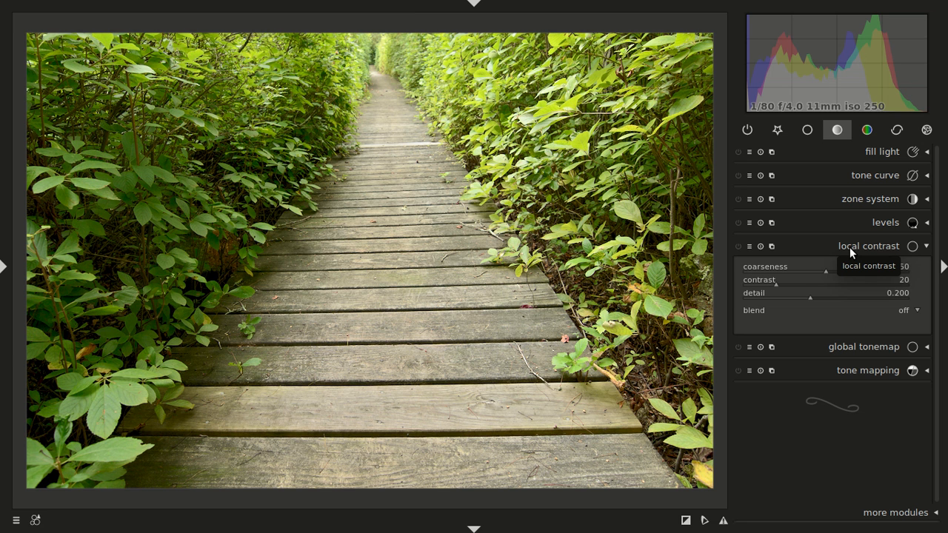
Step: Open the equalizer module and examine its list of presets
left_click(897, 130)
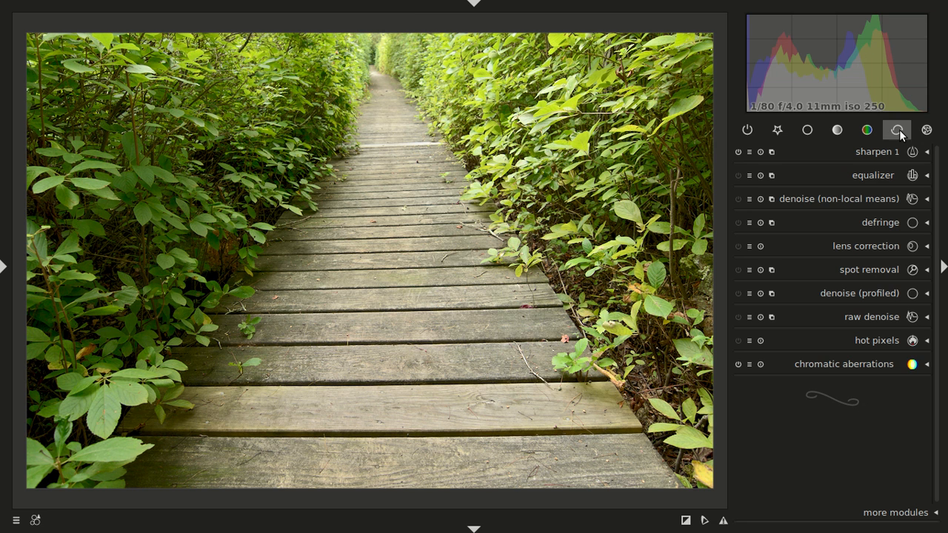
left_click(878, 177)
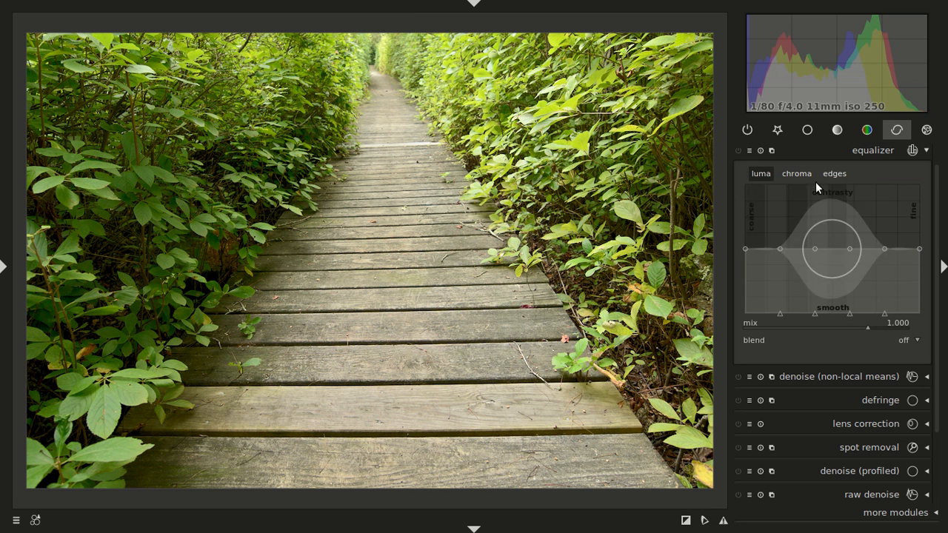
left_click(750, 150)
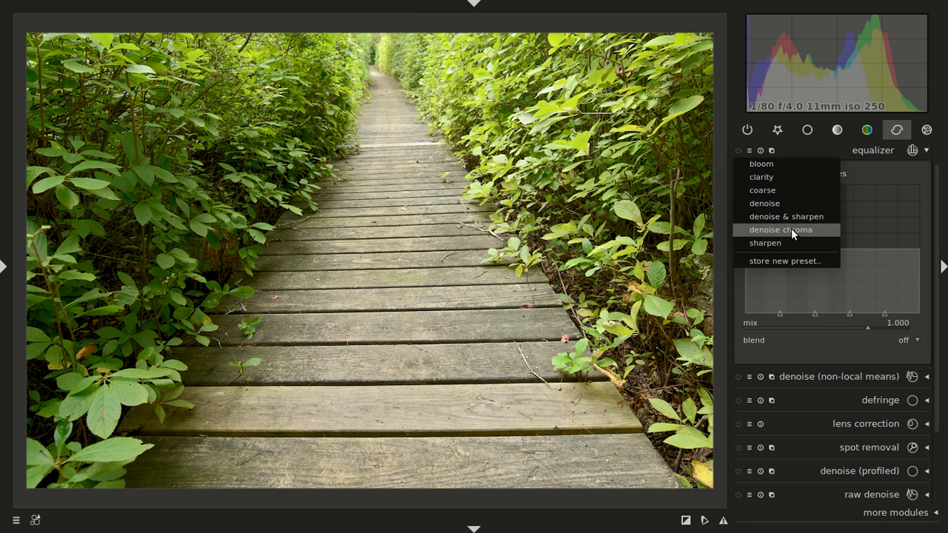
Step: Return to the local contrast module and switch it on and off repeatedly to compare its effect on the photo
left_click(837, 130)
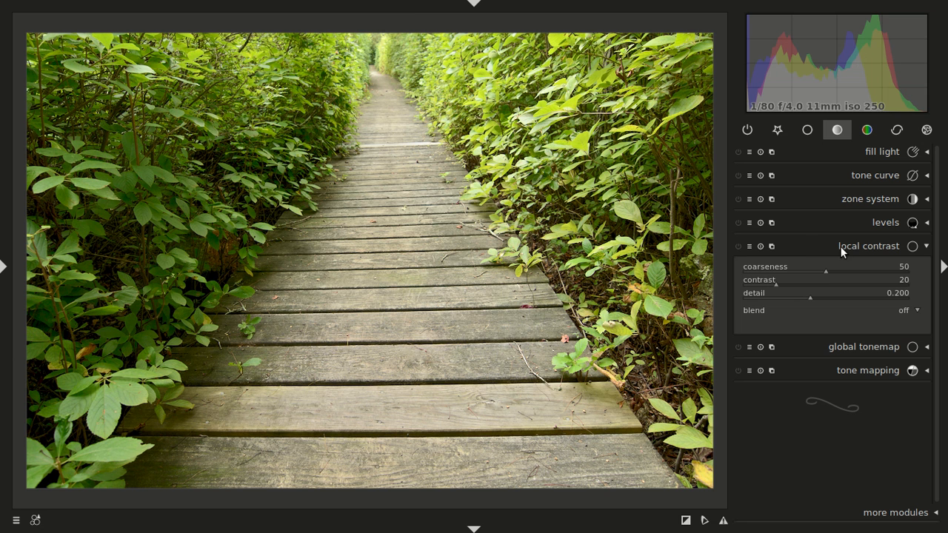
left_click(737, 246)
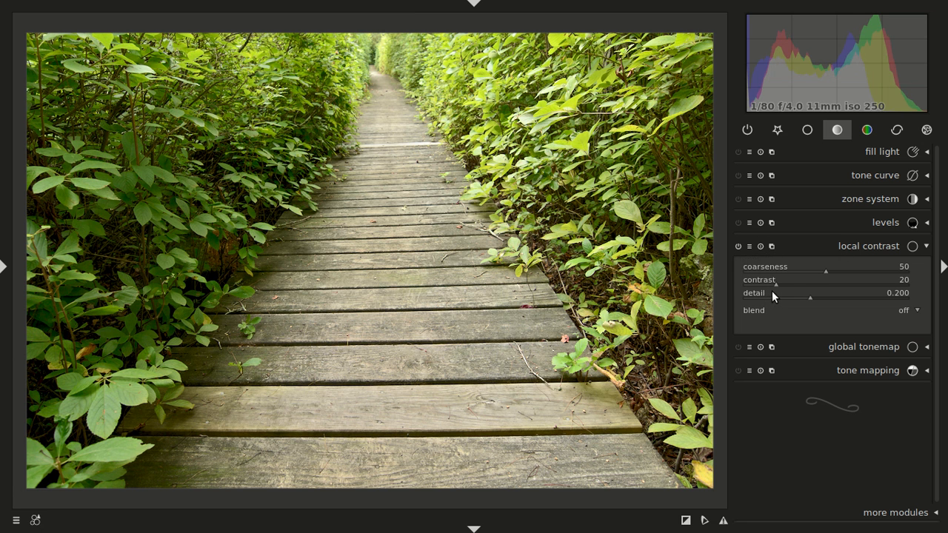
left_click(737, 246)
left_click(738, 246)
left_click(737, 247)
left_click(737, 246)
Step: Try other local contrast settings, including detail -0.743, a higher contrast and coarseness 47, and switch the module off
left_click_drag(810, 298, 758, 293)
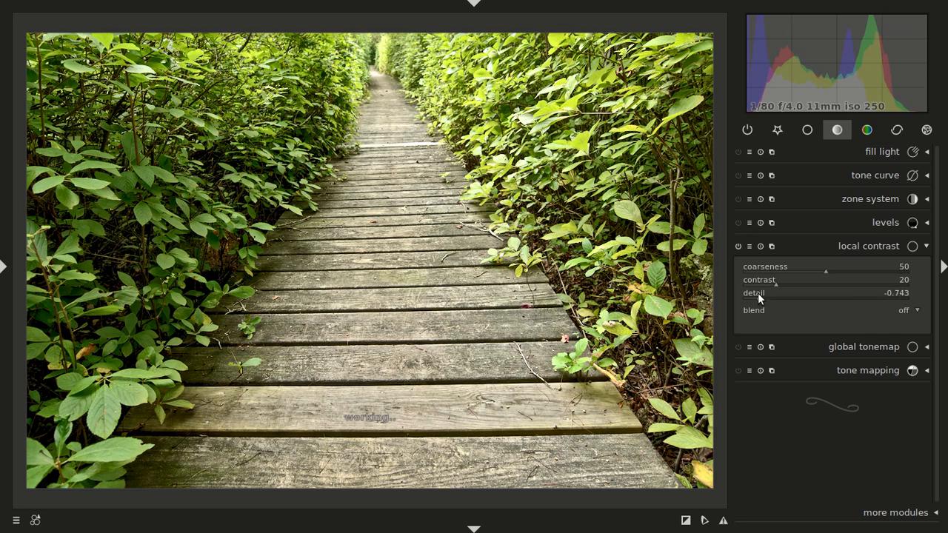
double_click(758, 293)
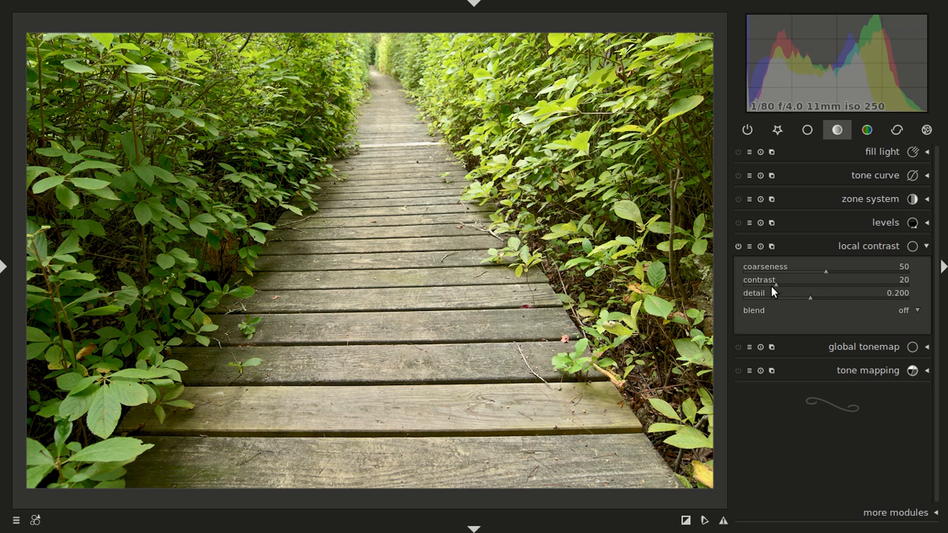
left_click_drag(775, 284, 798, 285)
mouse_move(826, 269)
left_mouse_down()
mouse_move(862, 273)
mouse_move(748, 270)
mouse_move(819, 271)
left_mouse_up()
left_click(737, 246)
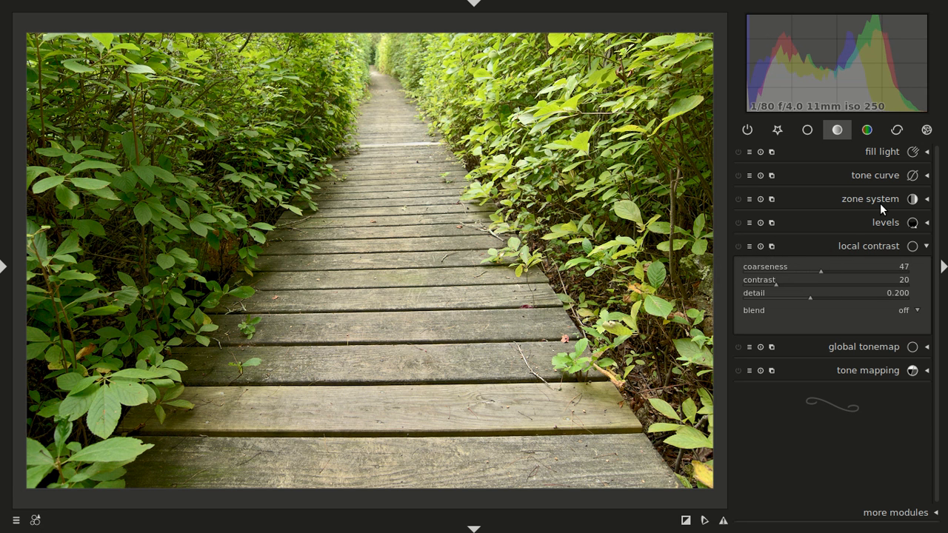
Step: Open the color zones module and examine its lightness, saturation and hue channels
left_click(868, 131)
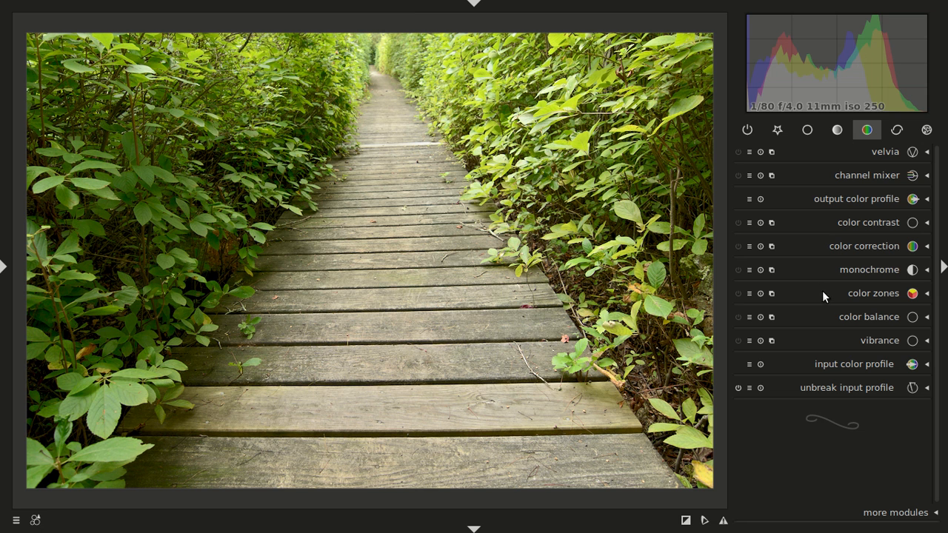
left_click(851, 294)
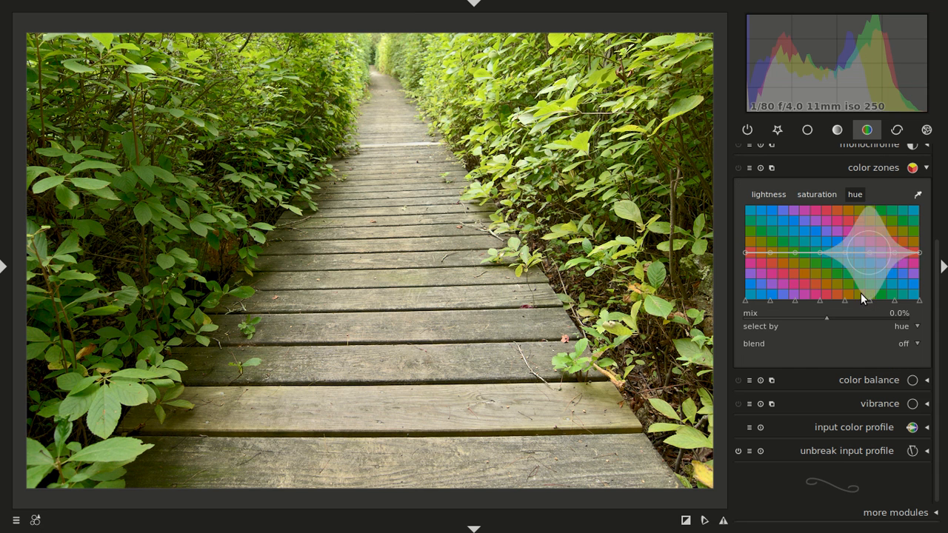
left_click(770, 196)
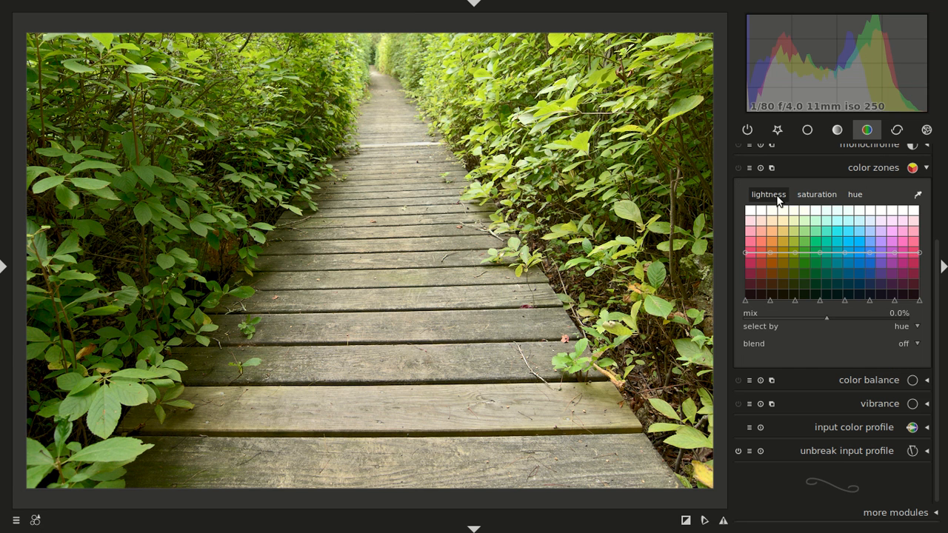
left_click(816, 196)
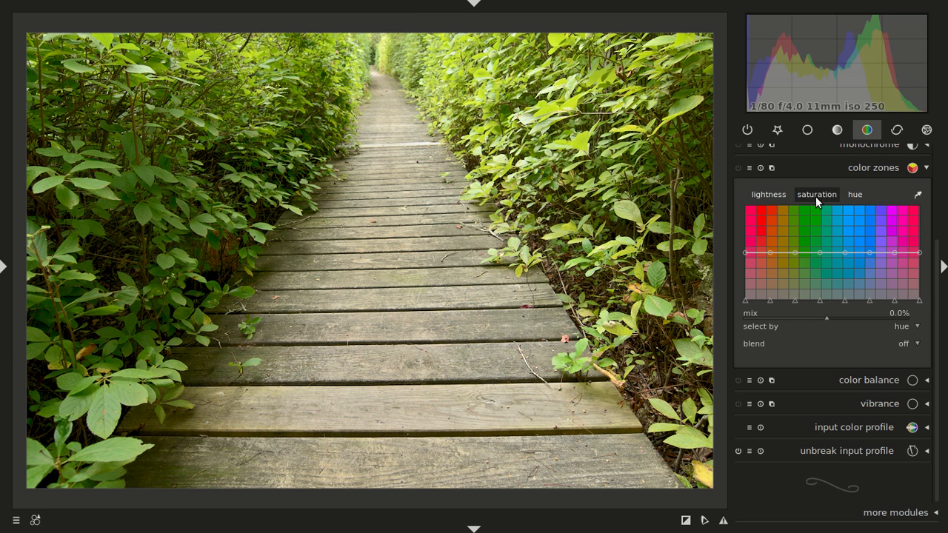
left_click(857, 195)
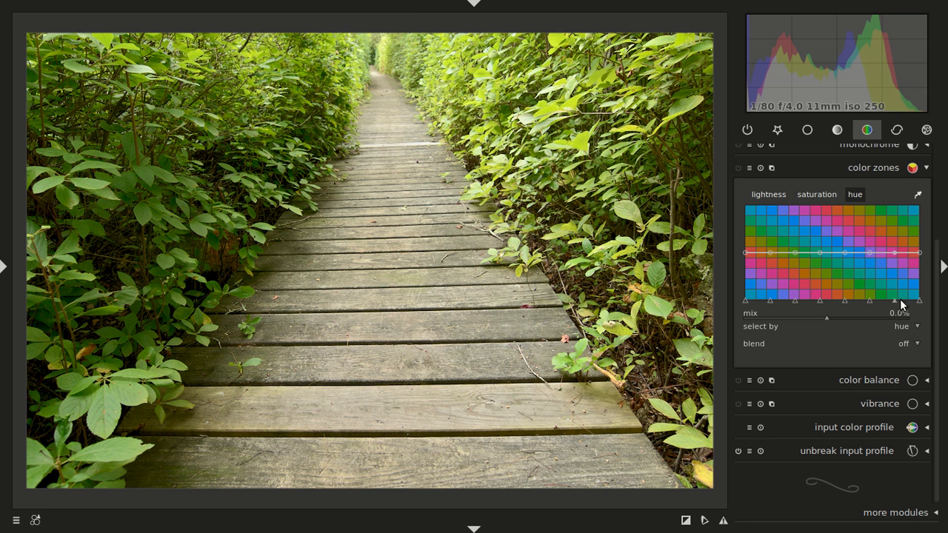
left_click(769, 195)
left_click(857, 195)
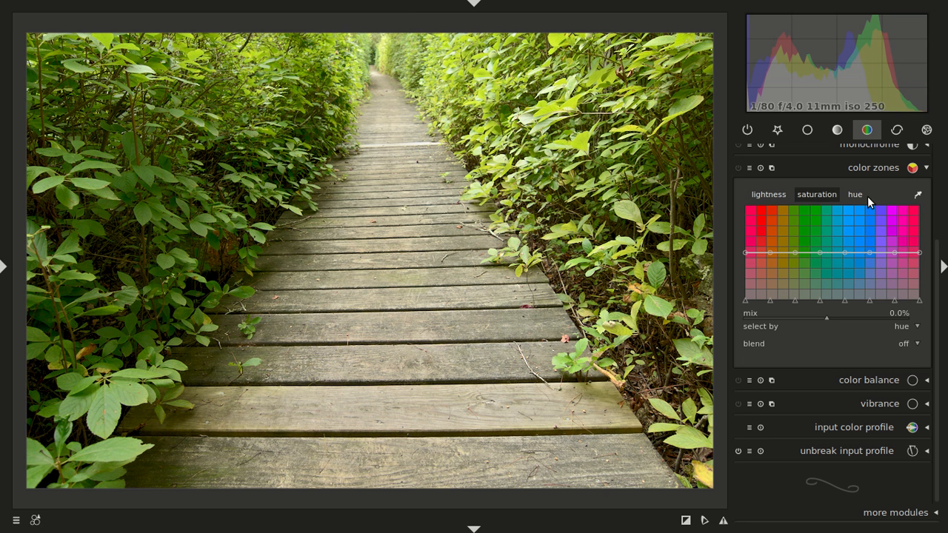
Step: Sample the color of the green leaves in the color zones hue channel and try different areas of influence on its curve
left_click(918, 196)
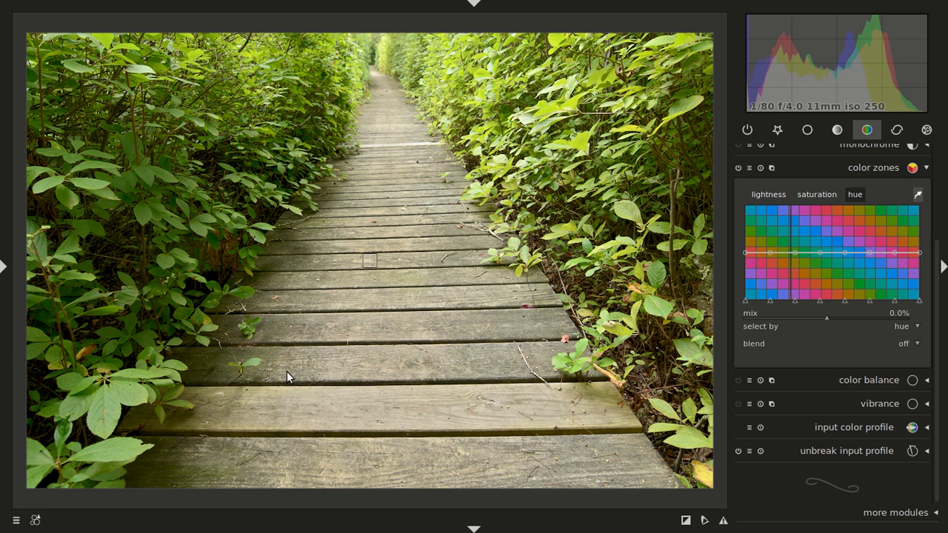
left_click(145, 173)
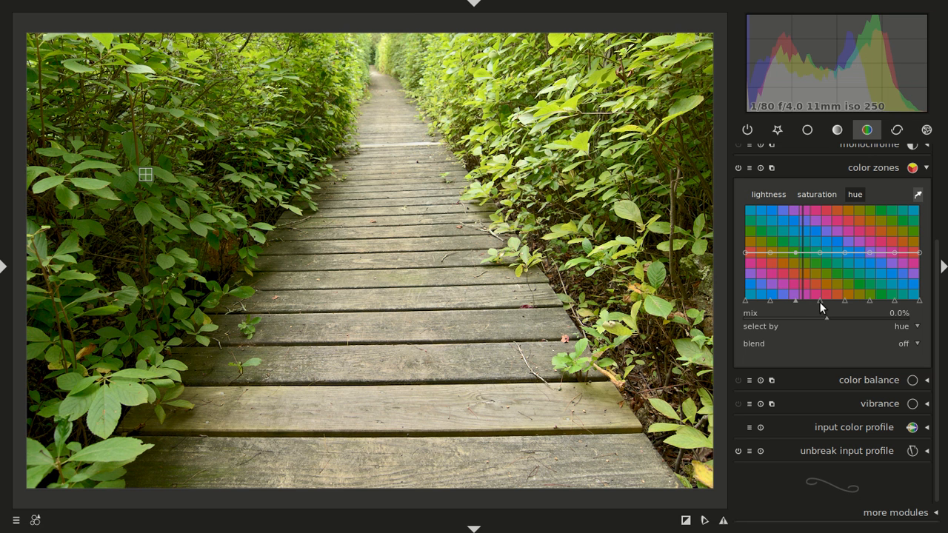
left_click_drag(827, 301, 816, 300)
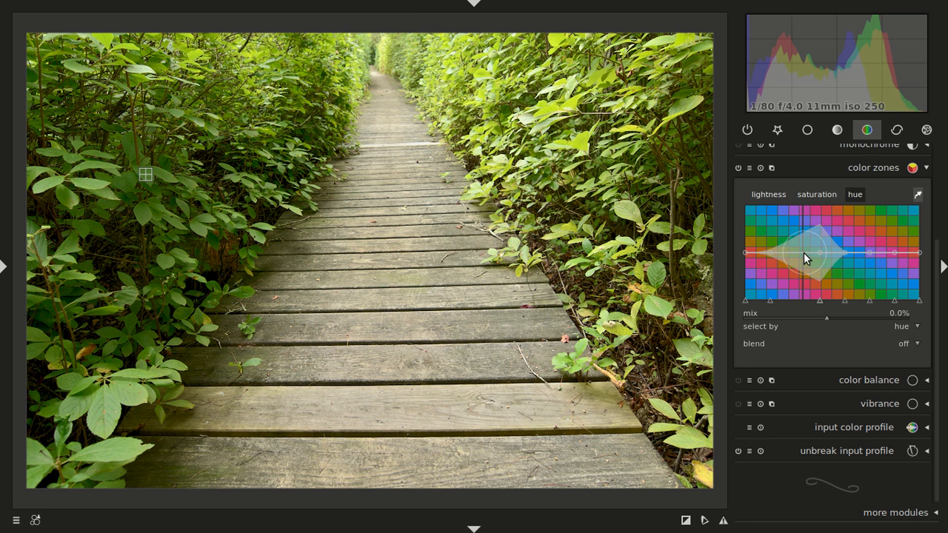
scroll(798, 252, "up", 3)
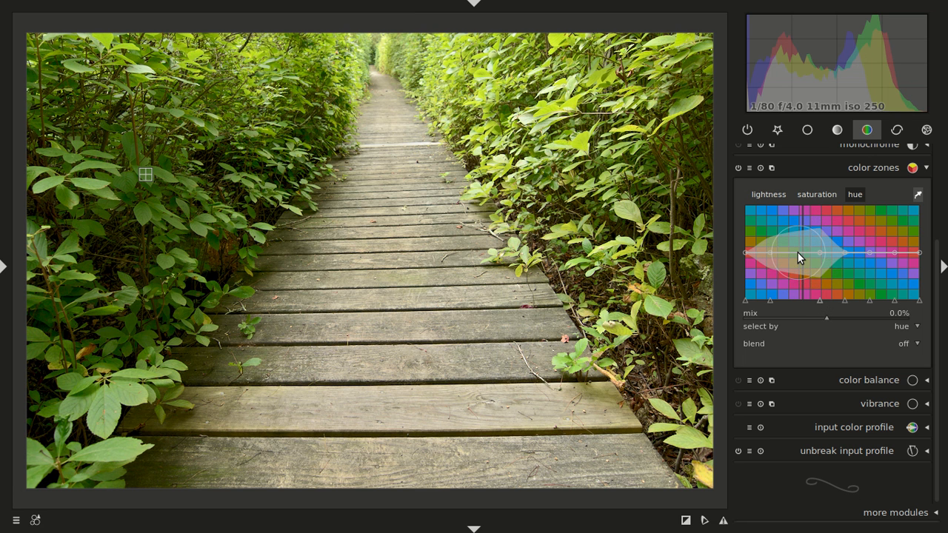
scroll(797, 254, "down", 3)
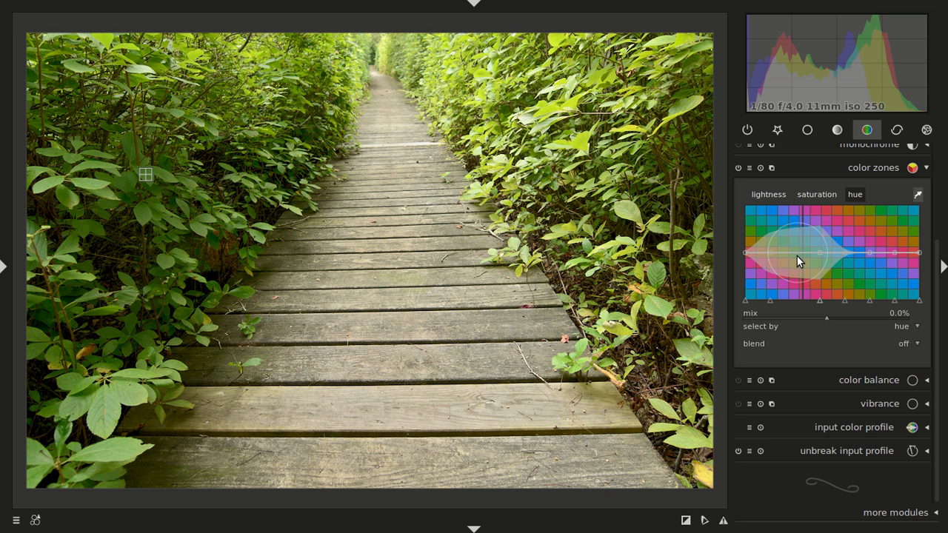
scroll(797, 256, "down", 4)
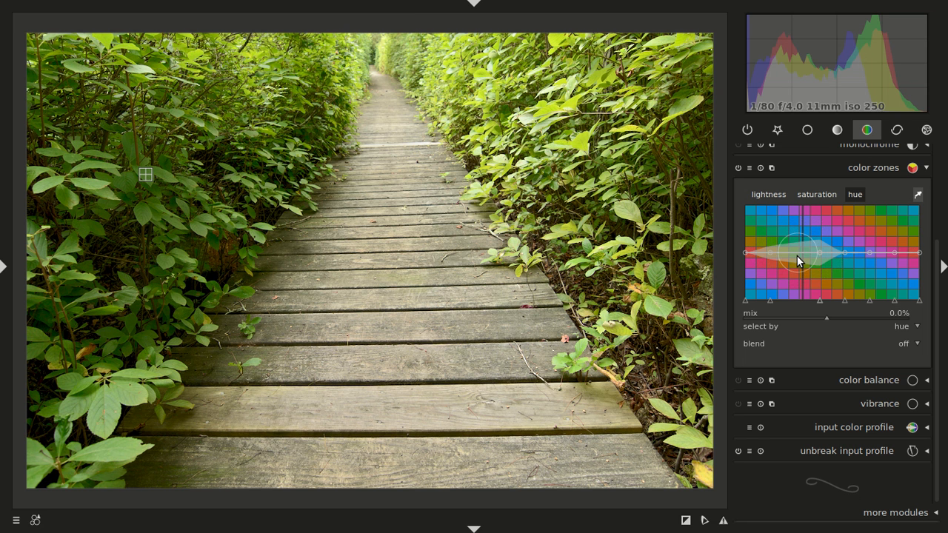
scroll(797, 256, "down", 1)
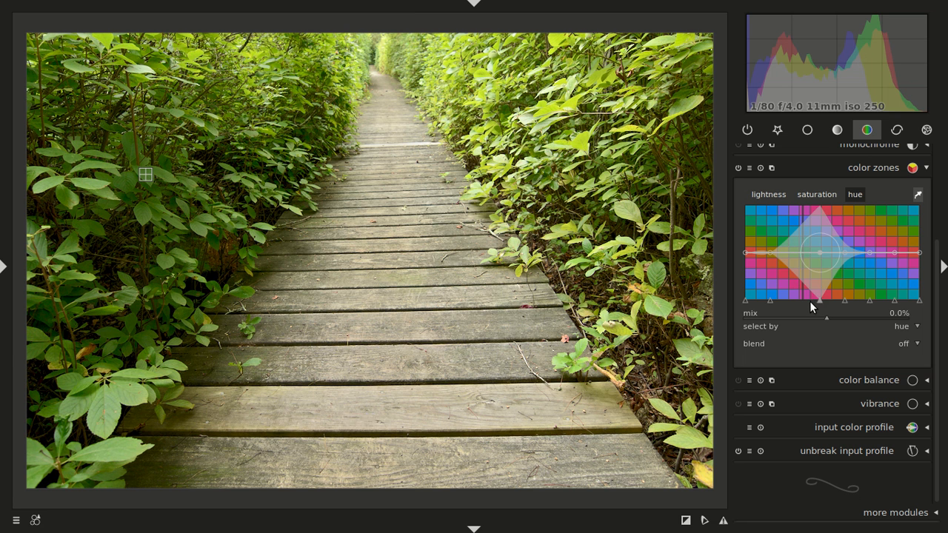
Step: Move a hue node onto the sampled green, try shifting the foliage toward yellow and orange-red, and reset the curve
left_click_drag(770, 300, 801, 303)
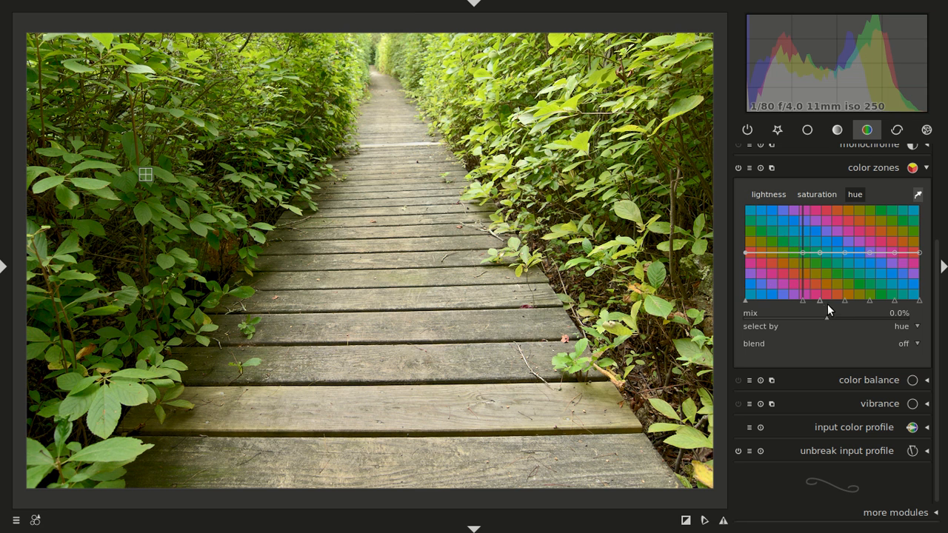
scroll(800, 266, "up", 5)
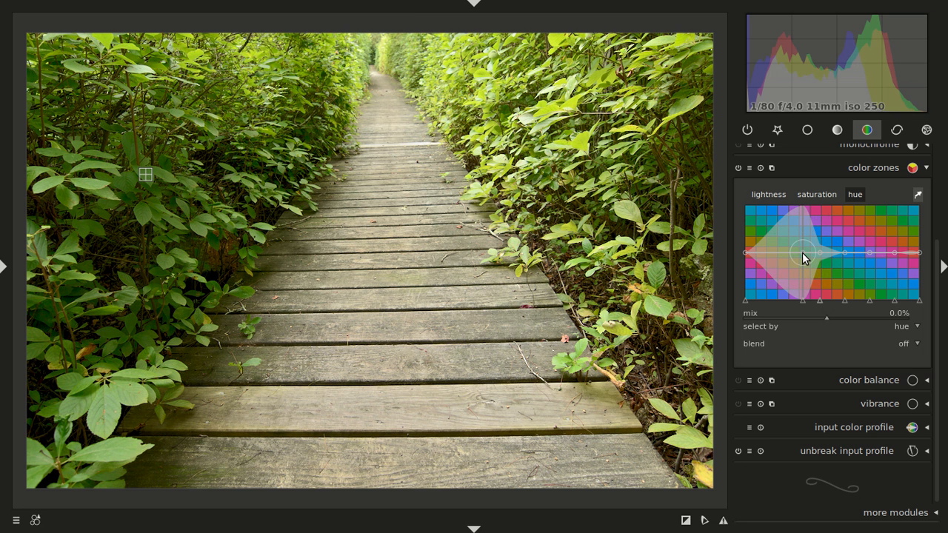
left_click_drag(802, 252, 802, 258)
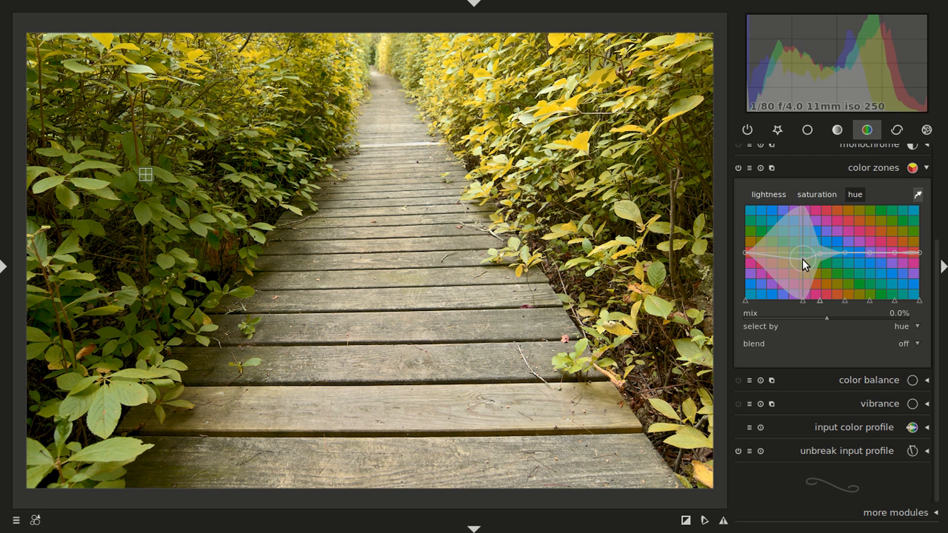
left_click_drag(802, 259, 802, 256)
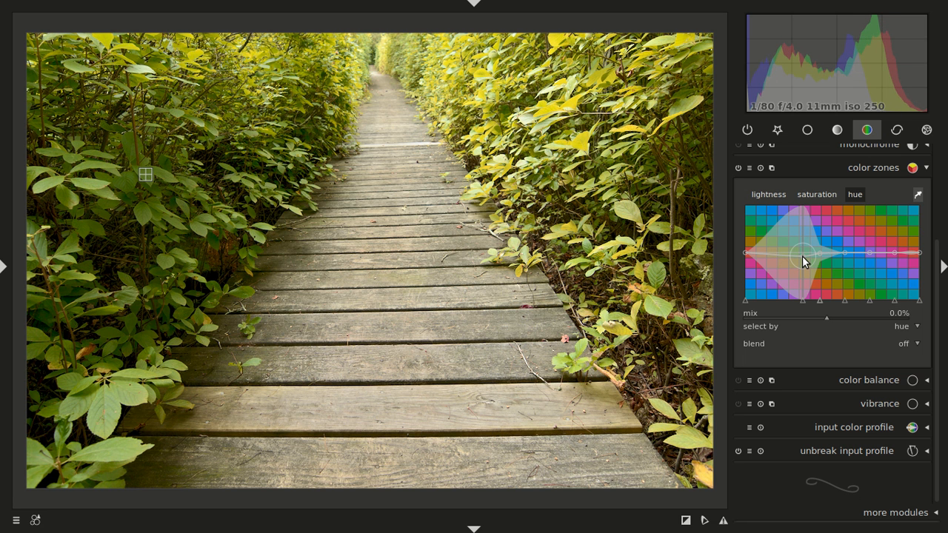
mouse_move(802, 256)
left_mouse_down()
mouse_move(806, 288)
mouse_move(801, 274)
left_mouse_up()
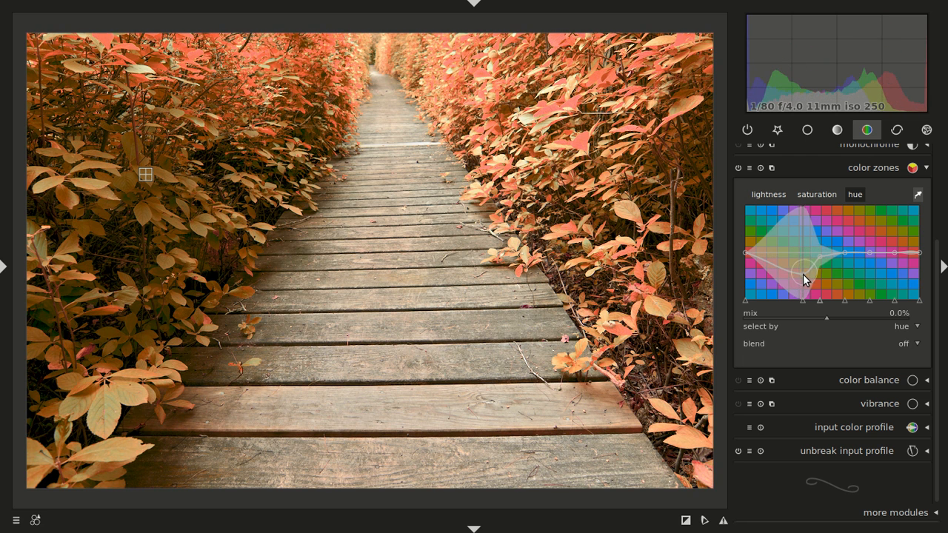
double_click(800, 274)
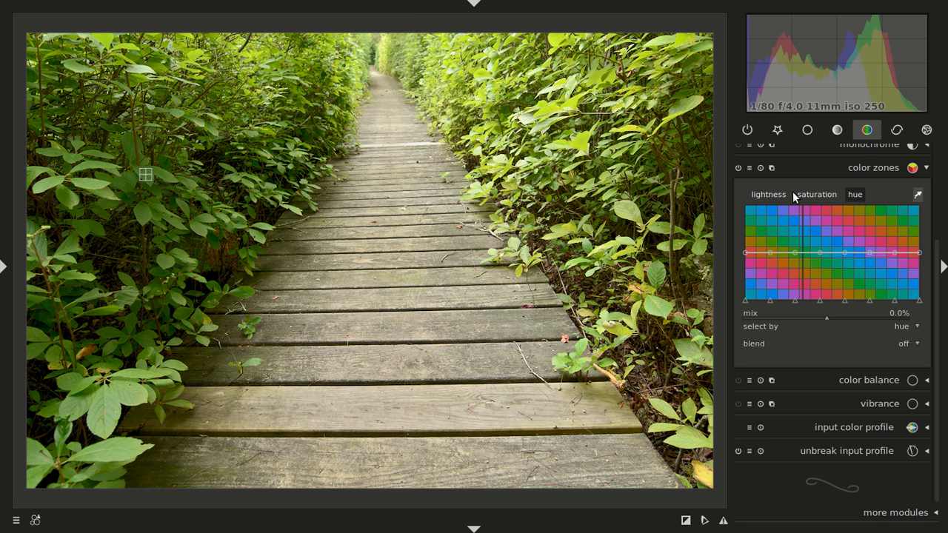
Step: Try raising the saturation of the greens in color zones and darkening them on the lightness curve
left_click(817, 197)
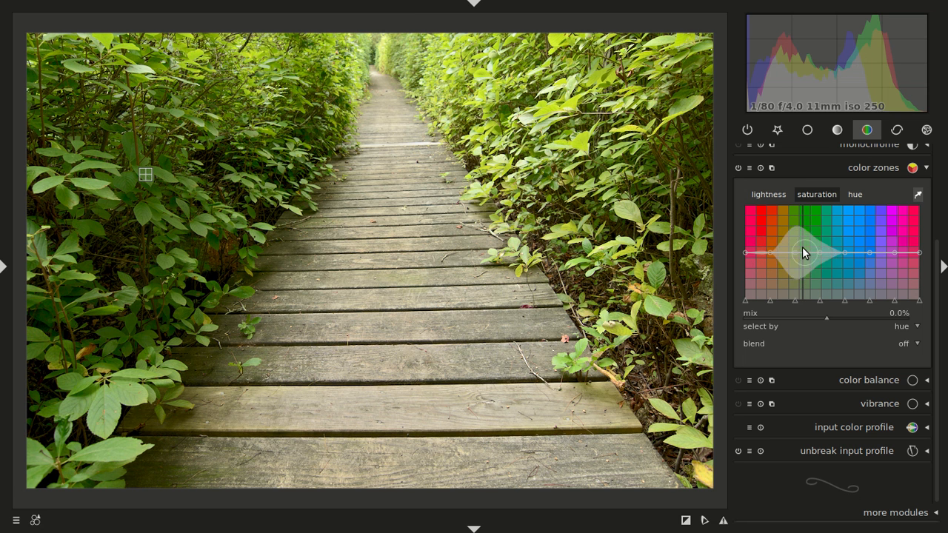
left_click_drag(801, 251, 796, 233)
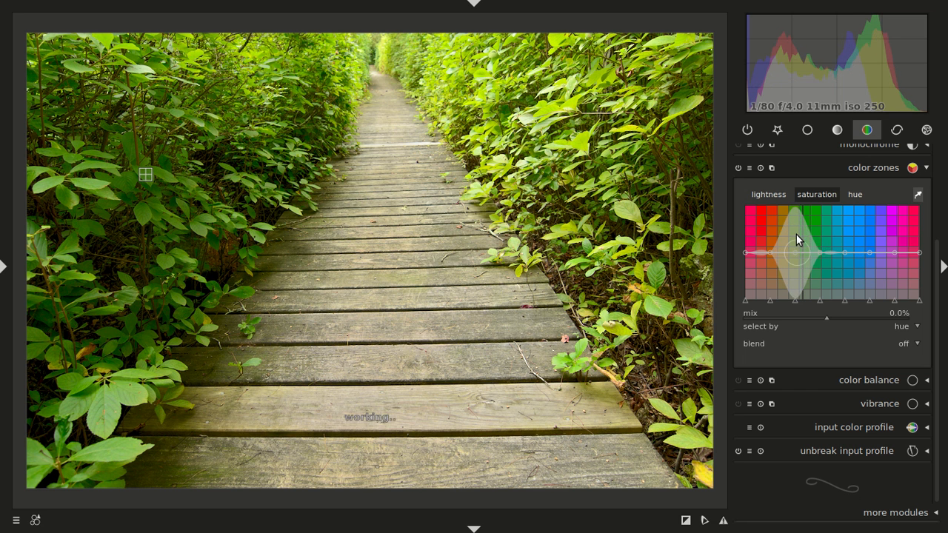
left_click(763, 198)
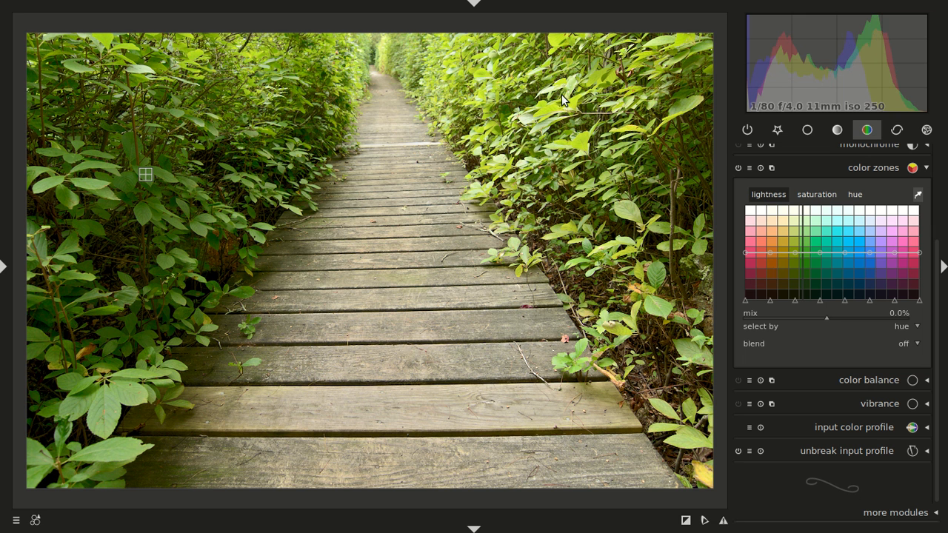
mouse_move(801, 254)
left_mouse_down()
mouse_move(801, 273)
mouse_move(796, 221)
mouse_move(816, 267)
mouse_move(800, 261)
left_mouse_up()
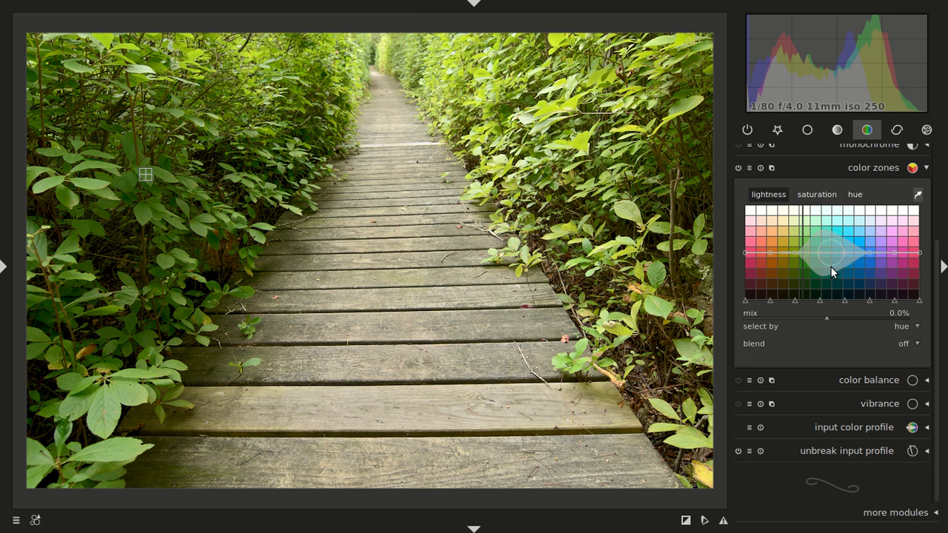
left_click_drag(801, 253, 802, 263)
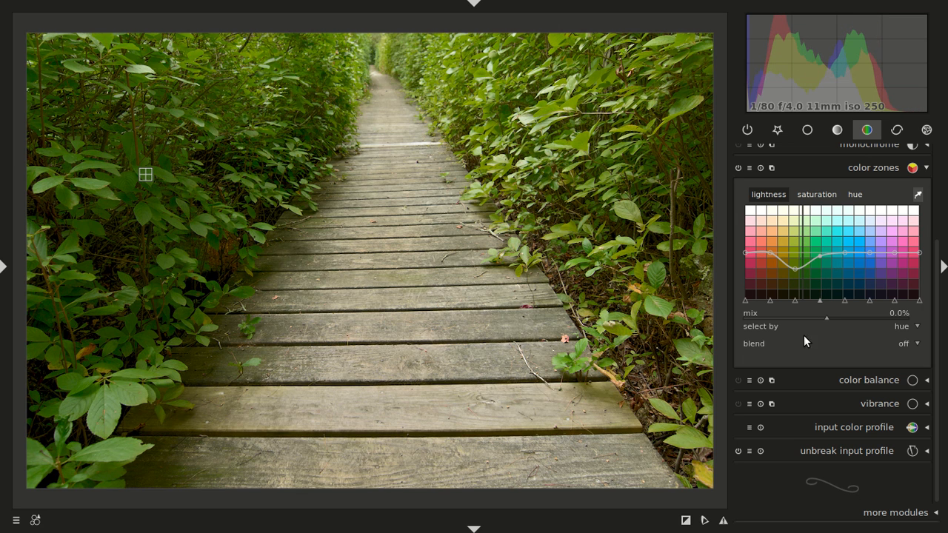
Step: Try color zones mix values of -80.2% and -51.2% on the darkened greens and reset the module
scroll(825, 317, "down", 1)
left_click_drag(825, 317, 792, 308)
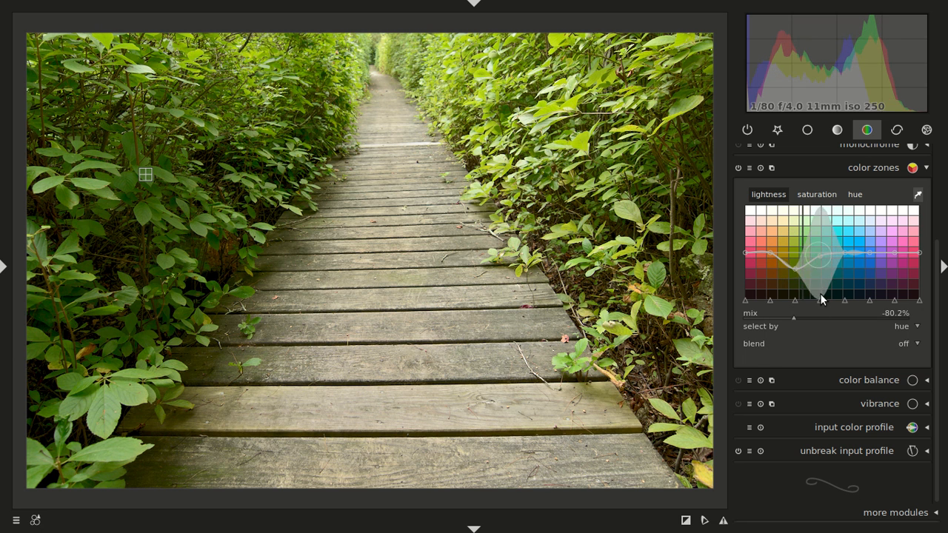
left_click_drag(791, 317, 806, 316)
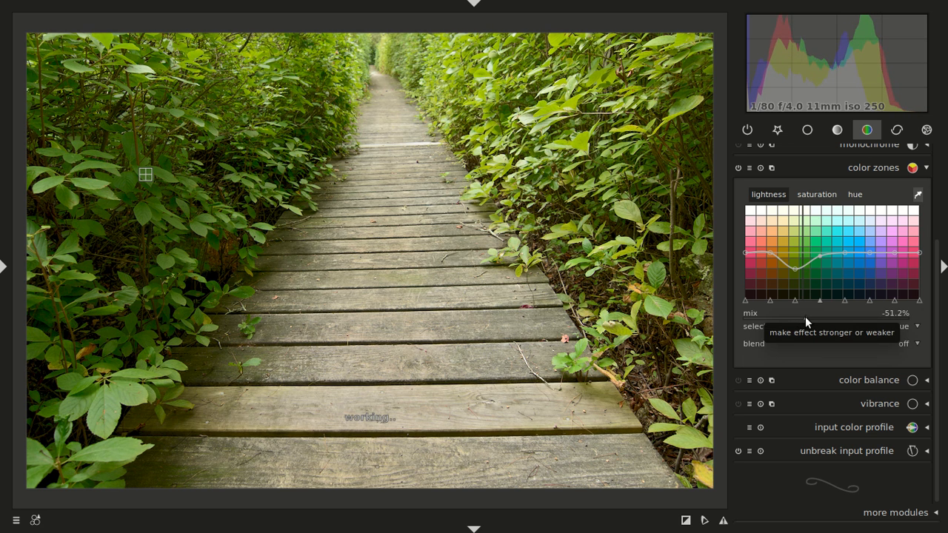
left_click(762, 169)
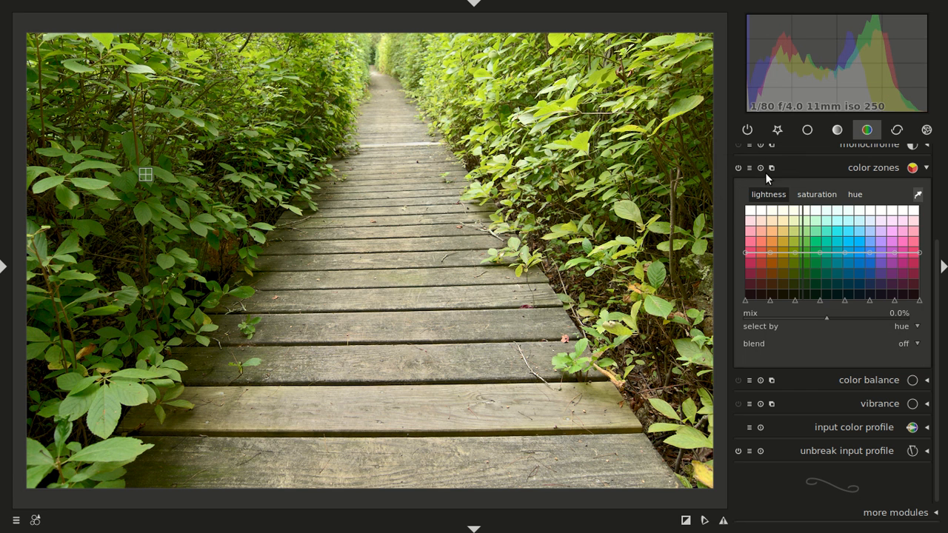
Step: Try the monochrome module with its filter circle over the blue, green and central neutral areas, and switch it off
left_click(876, 163)
left_click(878, 271)
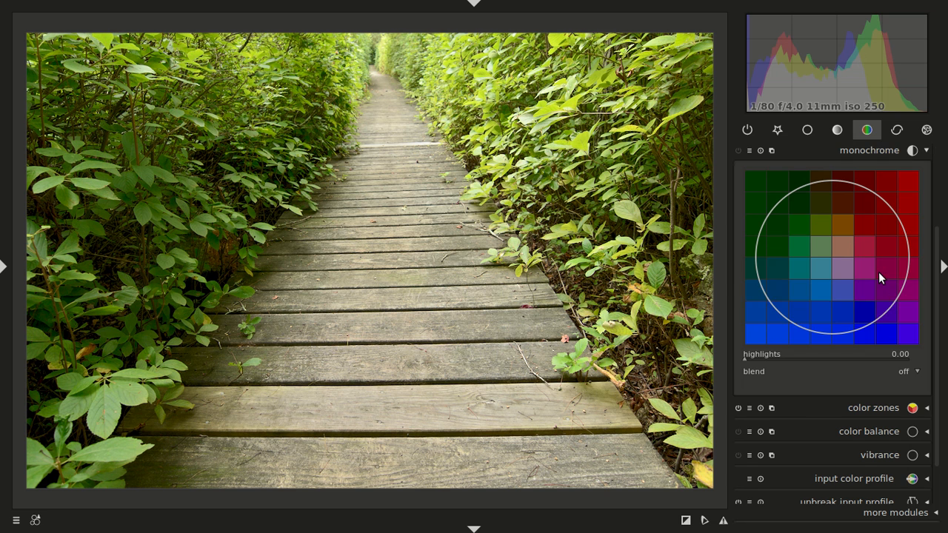
left_click(738, 151)
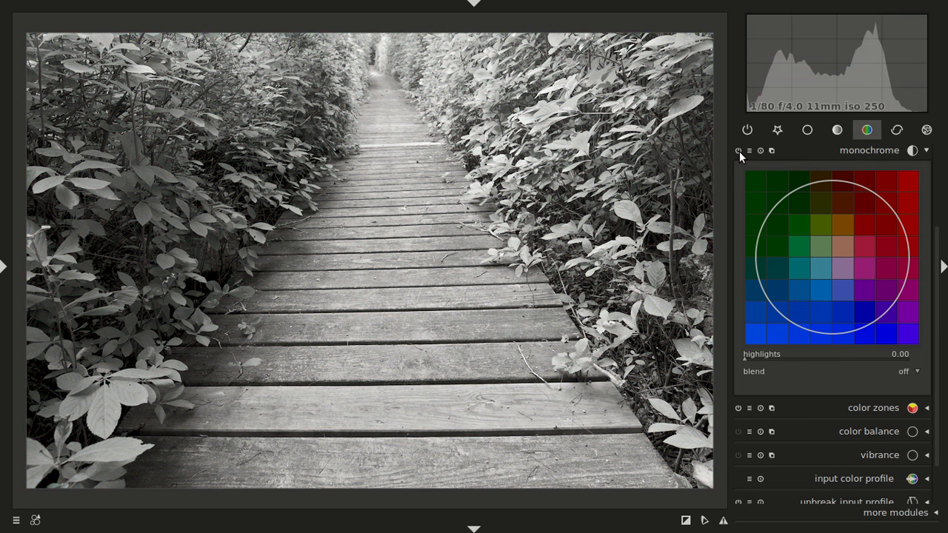
left_click_drag(827, 250, 789, 327)
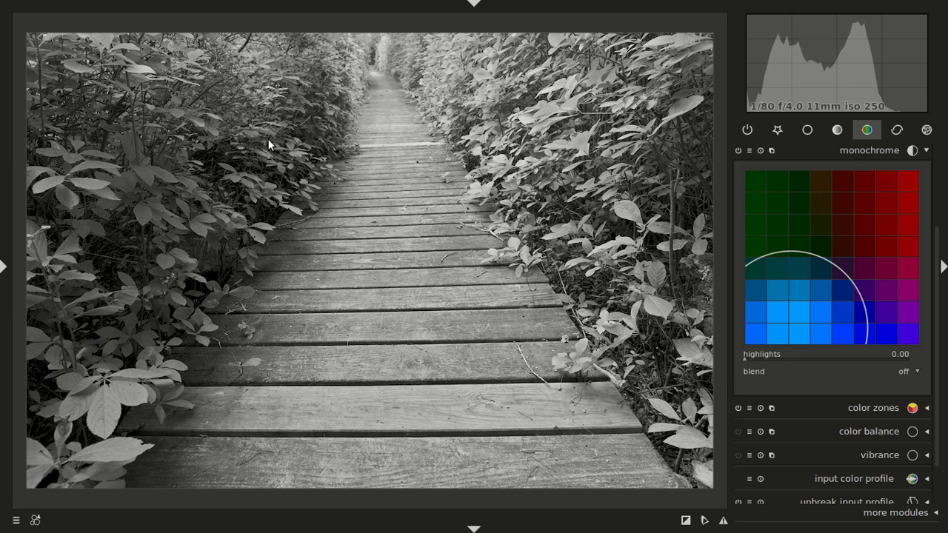
left_click_drag(821, 374, 765, 186)
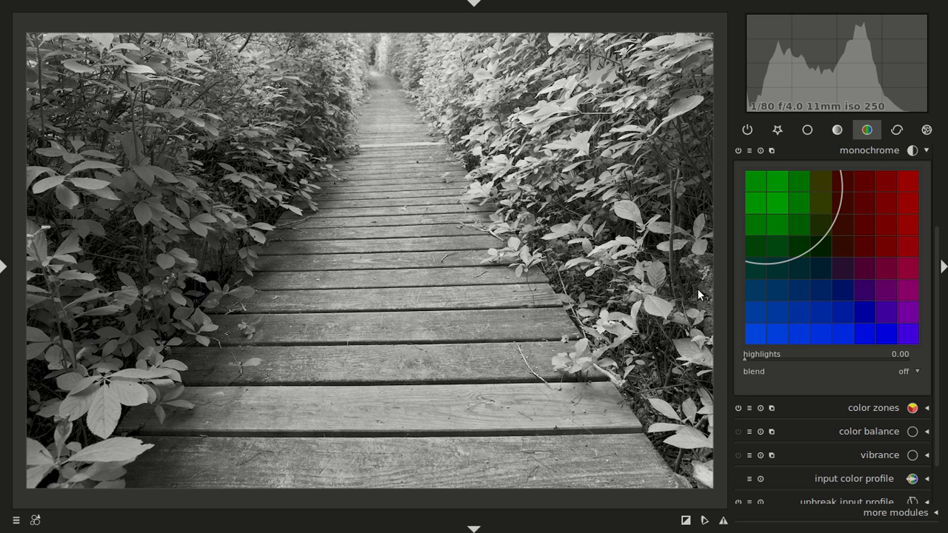
left_click_drag(788, 226, 831, 254)
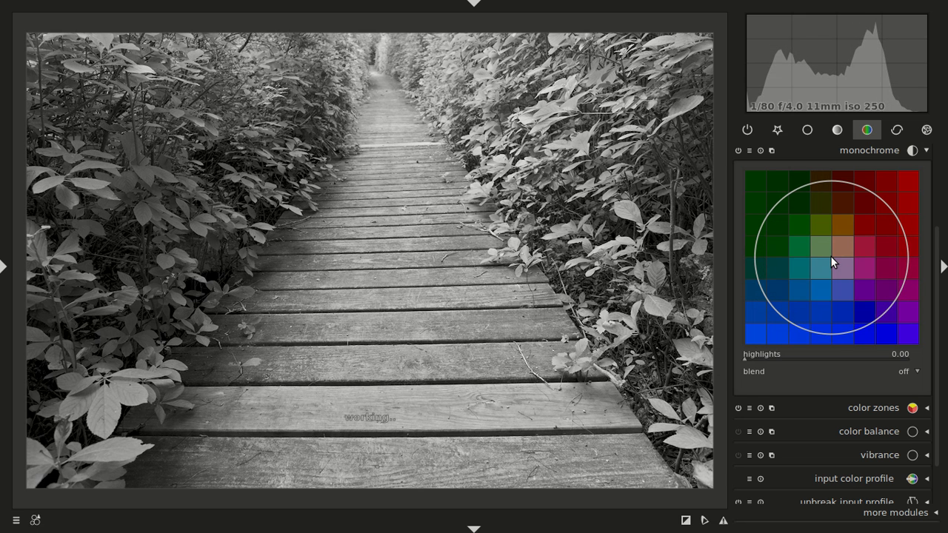
left_click(737, 150)
left_click(842, 149)
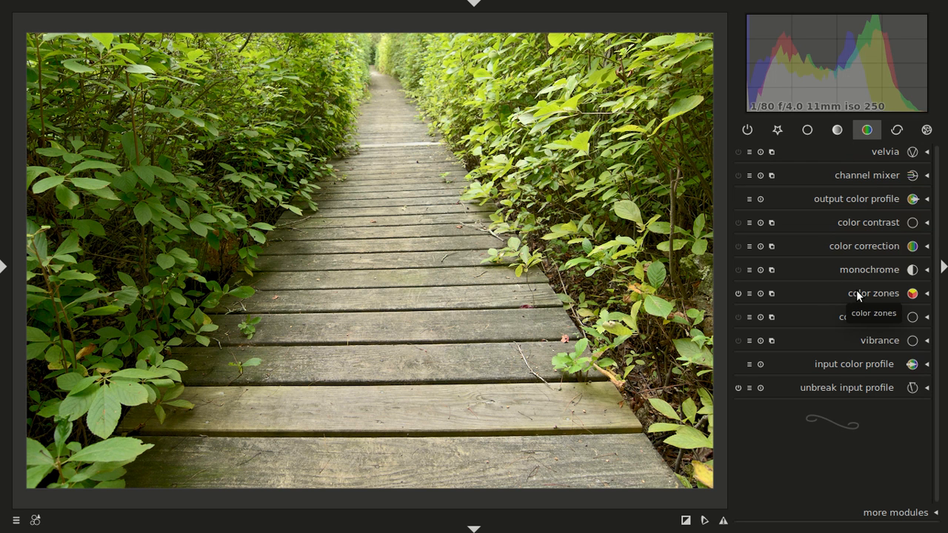
Step: Switch on the vibrance module, try a vibrance of 96%, restore its default and switch the module off
left_click(871, 221)
left_click(871, 220)
left_click(893, 342)
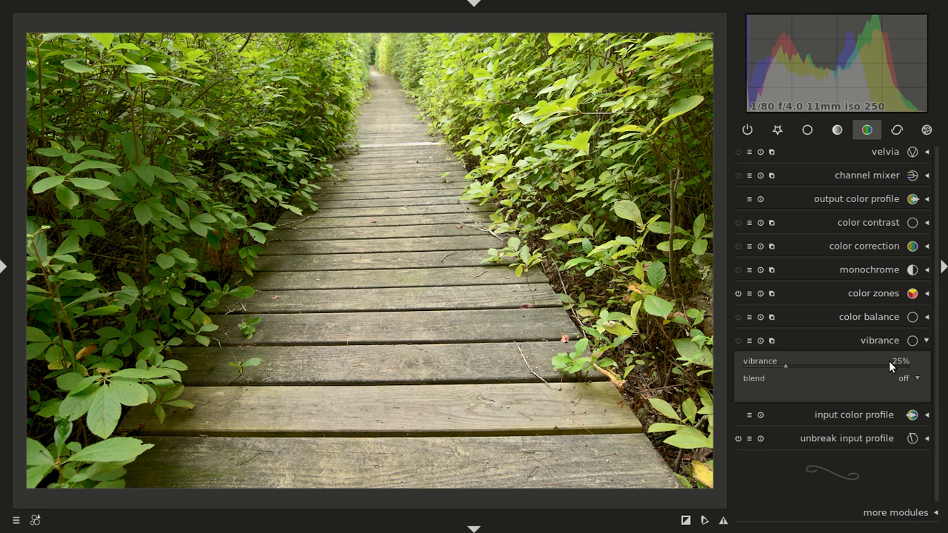
left_click(737, 341)
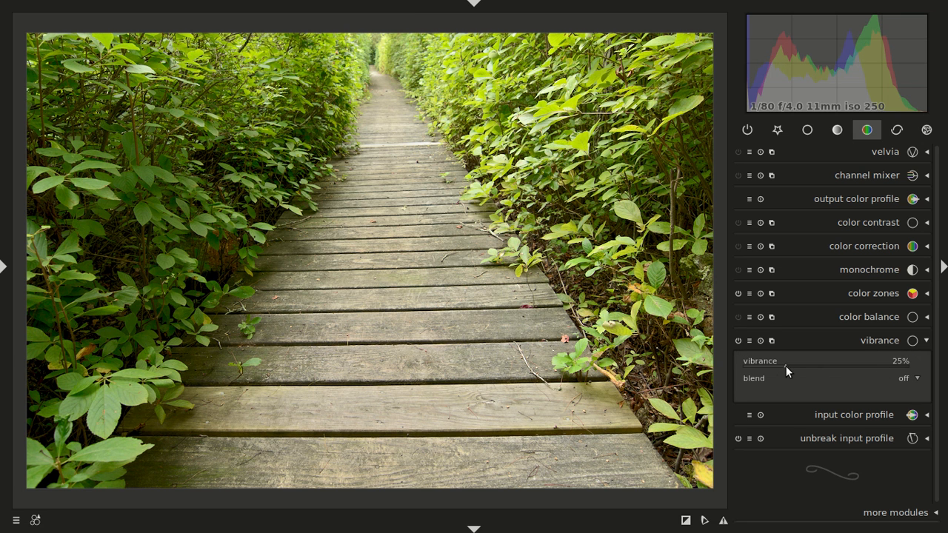
mouse_move(789, 365)
left_mouse_down()
mouse_move(865, 377)
mouse_move(902, 368)
left_mouse_up()
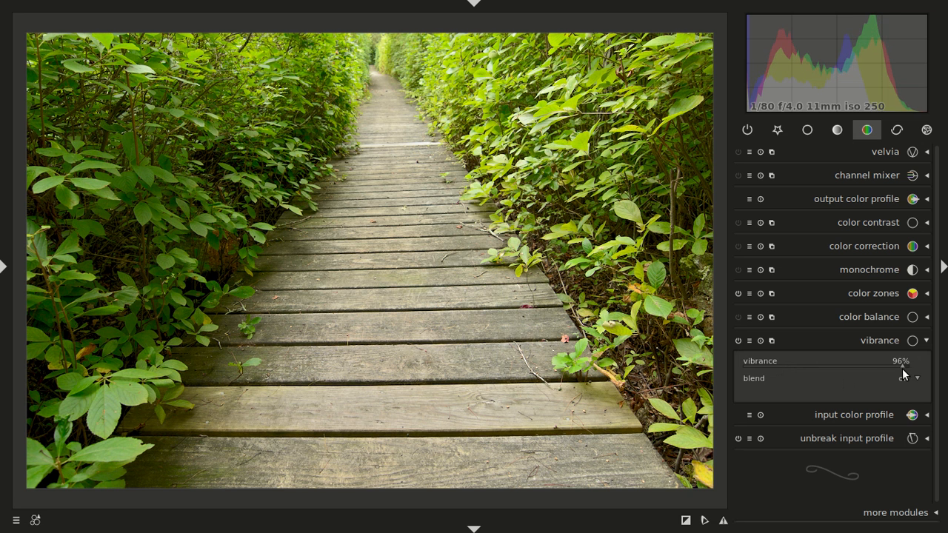
double_click(843, 365)
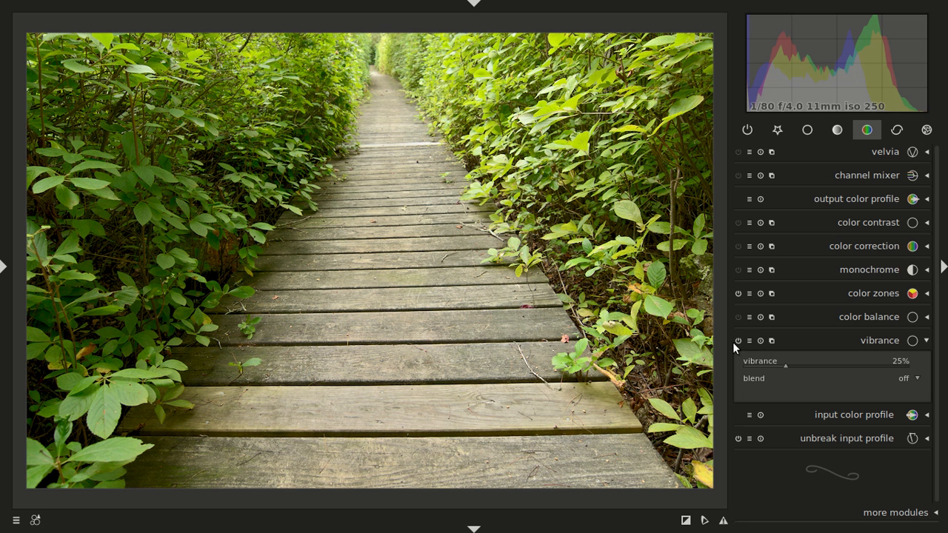
left_click(738, 341)
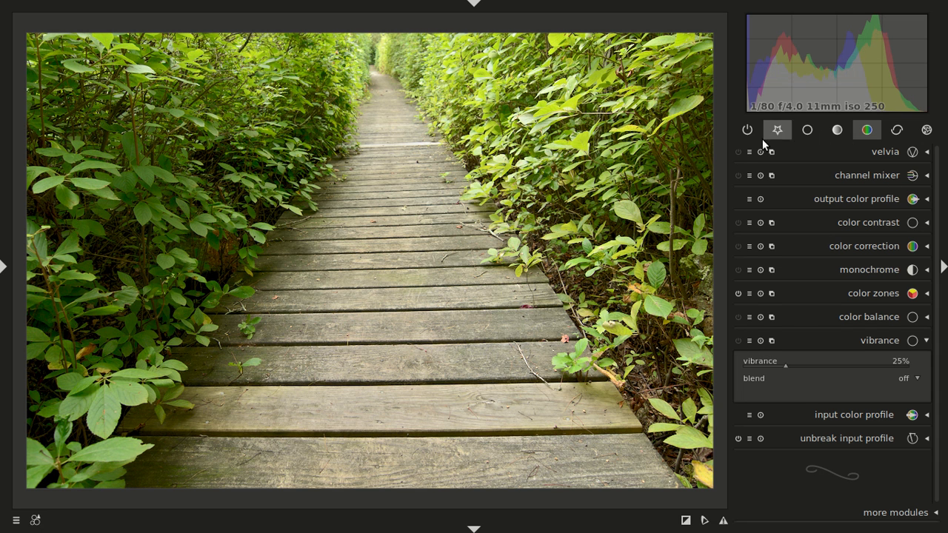
Step: Try the velvia module at 25% strength and a mid-tones bias of 1.00, and switch it off
left_click(739, 150)
left_click(827, 153)
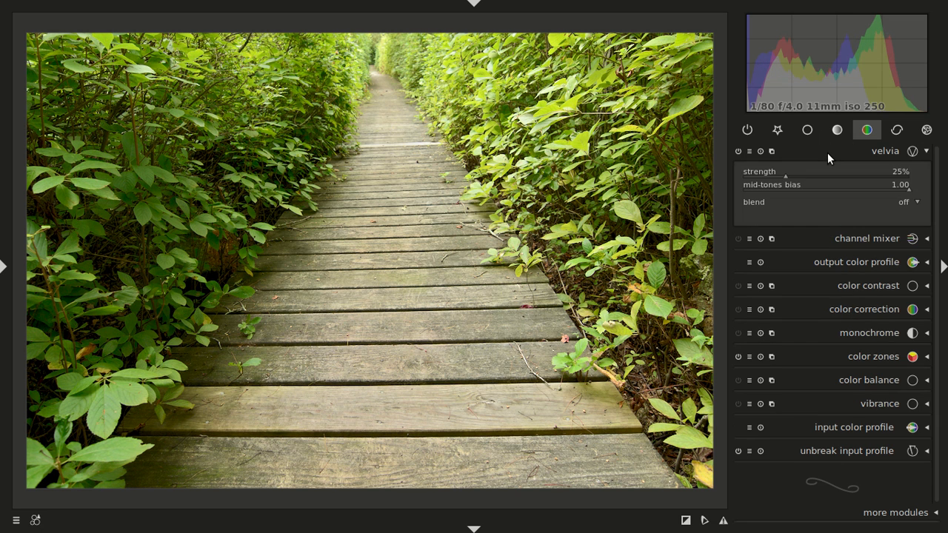
mouse_move(787, 175)
left_mouse_down()
mouse_move(873, 175)
mouse_move(789, 160)
left_mouse_up()
left_click(738, 150)
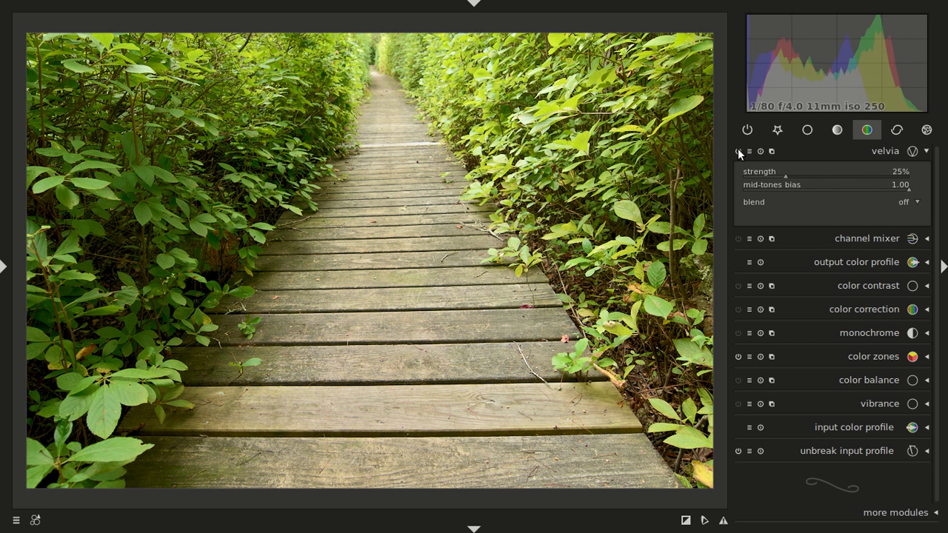
left_click(876, 152)
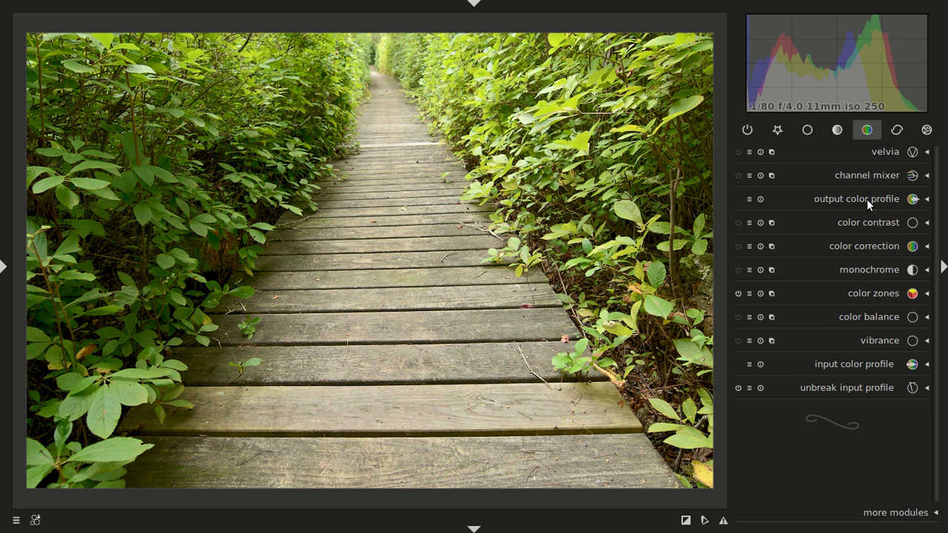
Step: Switch on lens correction and assign the Tokina AF 11-16mm f/2.8 AT-X Pro DX lens from the lens list
left_click(893, 136)
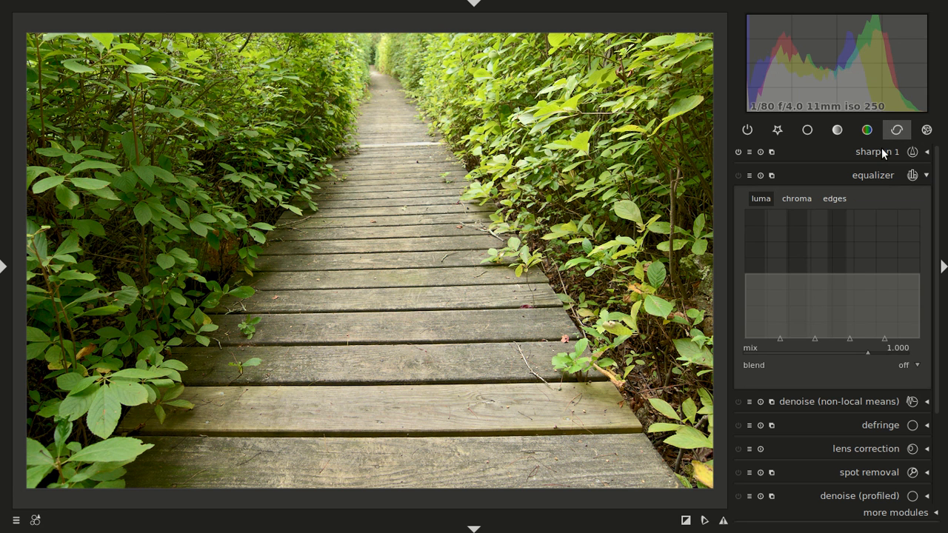
left_click(880, 175)
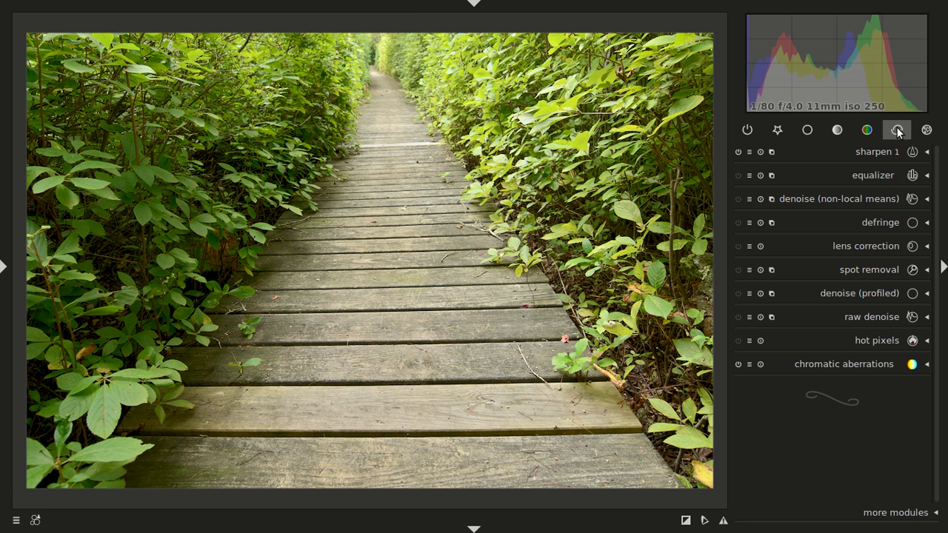
left_click(822, 247)
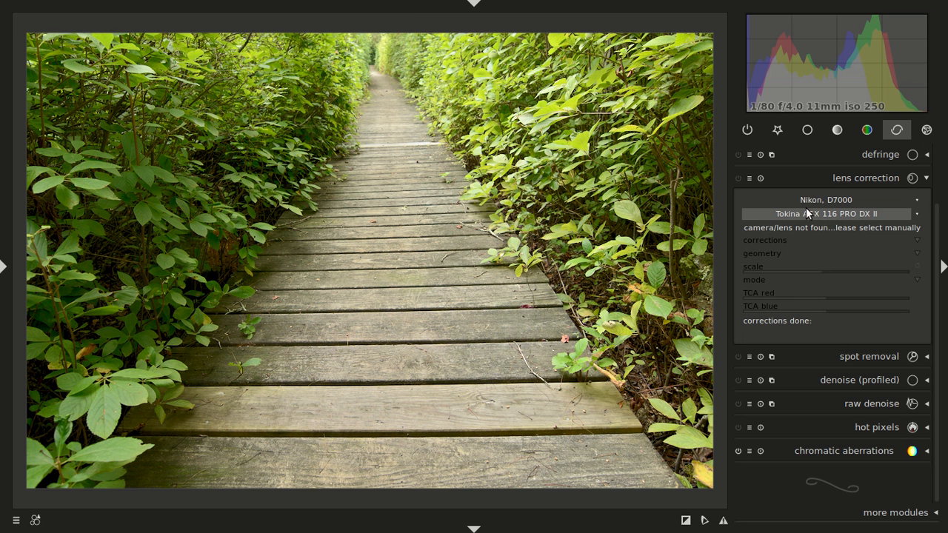
left_click(739, 179)
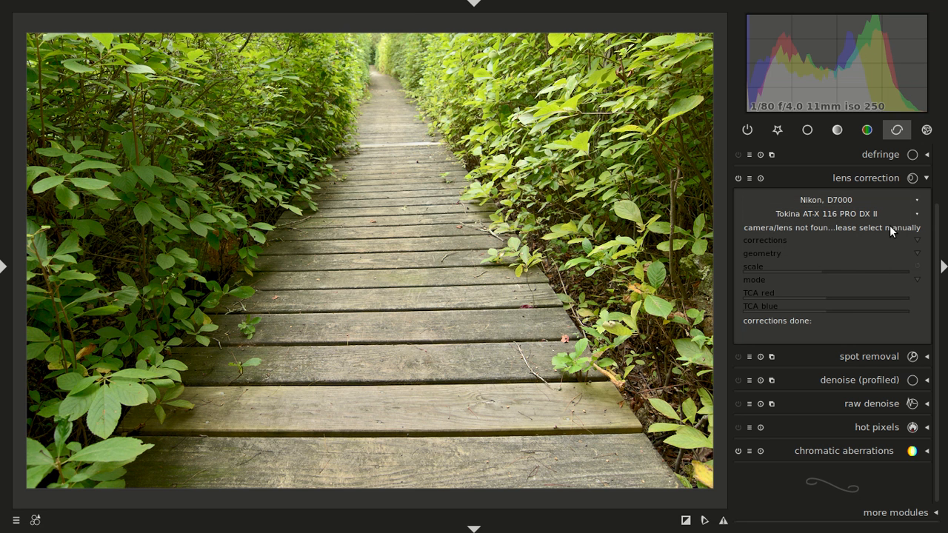
left_click(833, 213)
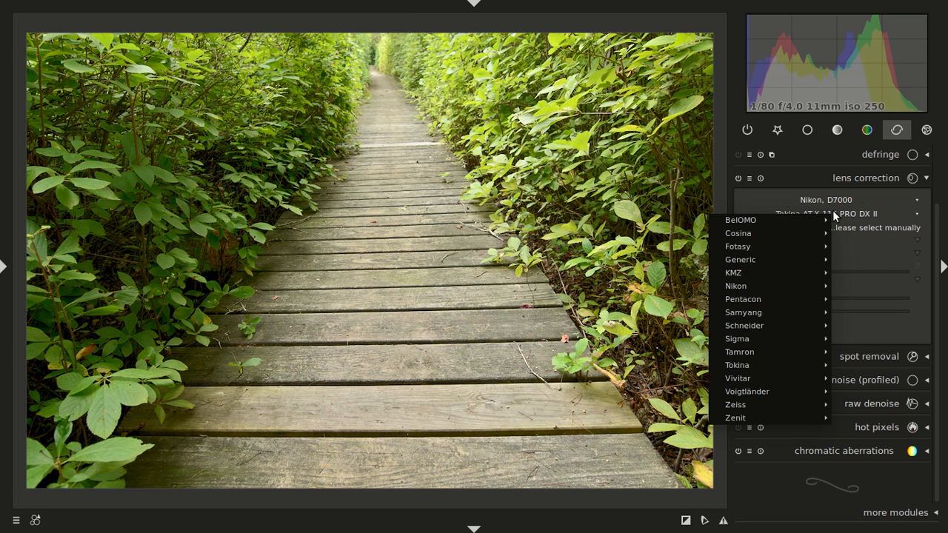
mouse_move(785, 348)
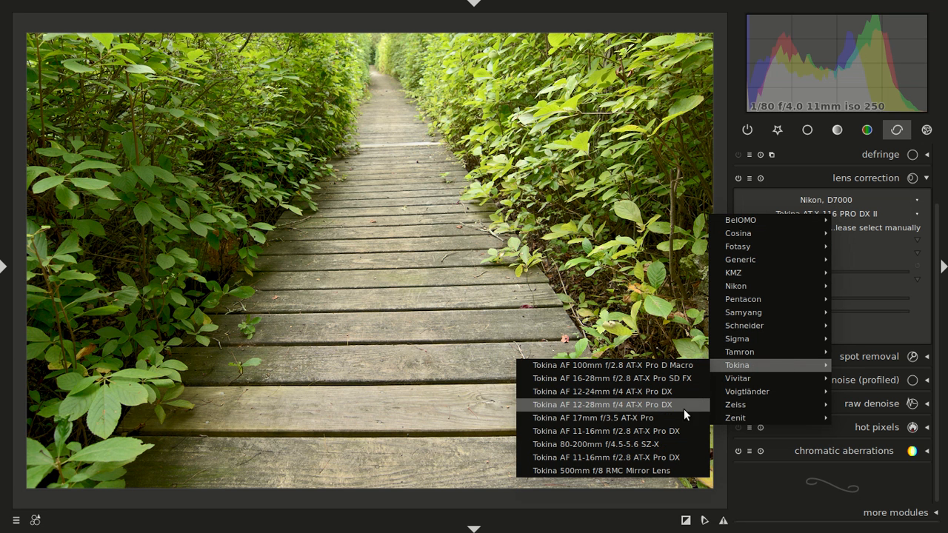
left_click(673, 458)
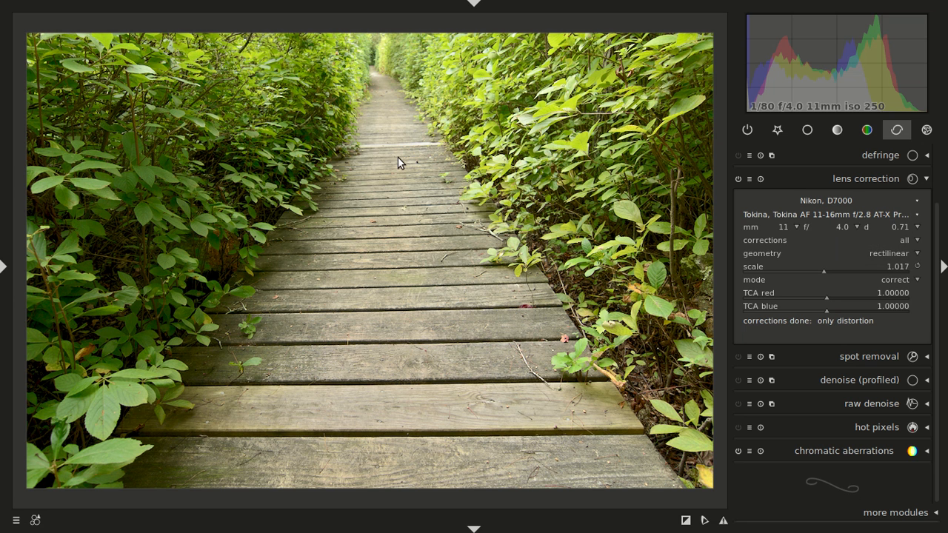
Step: Compare the boardwalk photo with and without lens correction, leaving the module switched on
left_click(737, 179)
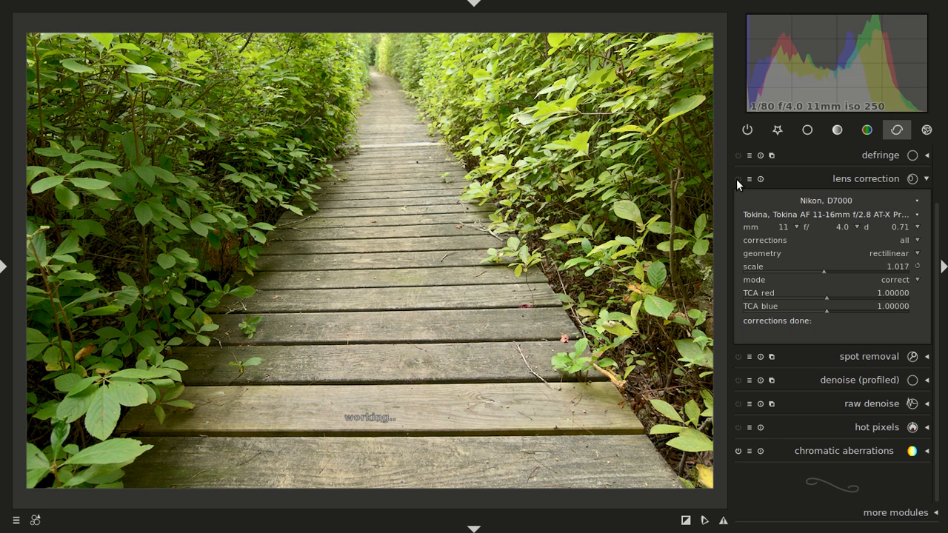
left_click(737, 179)
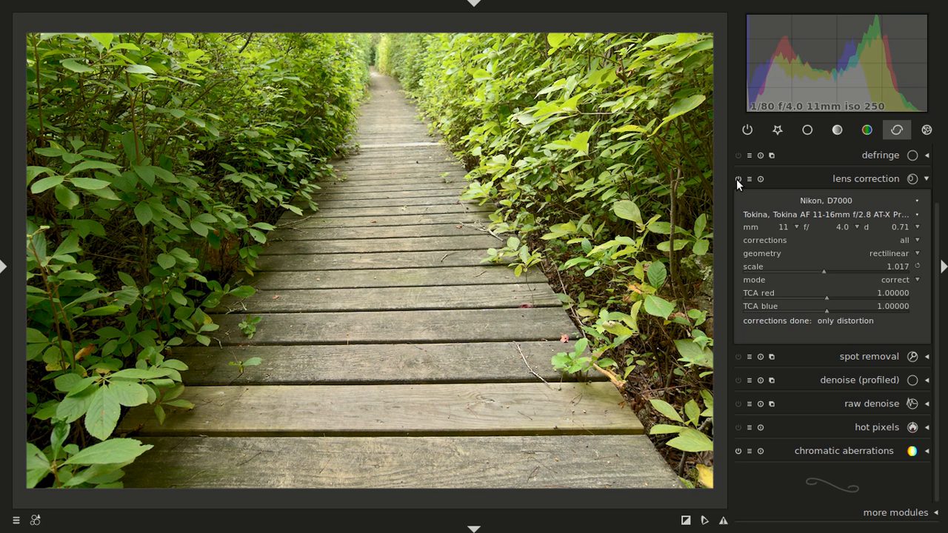
left_click(738, 179)
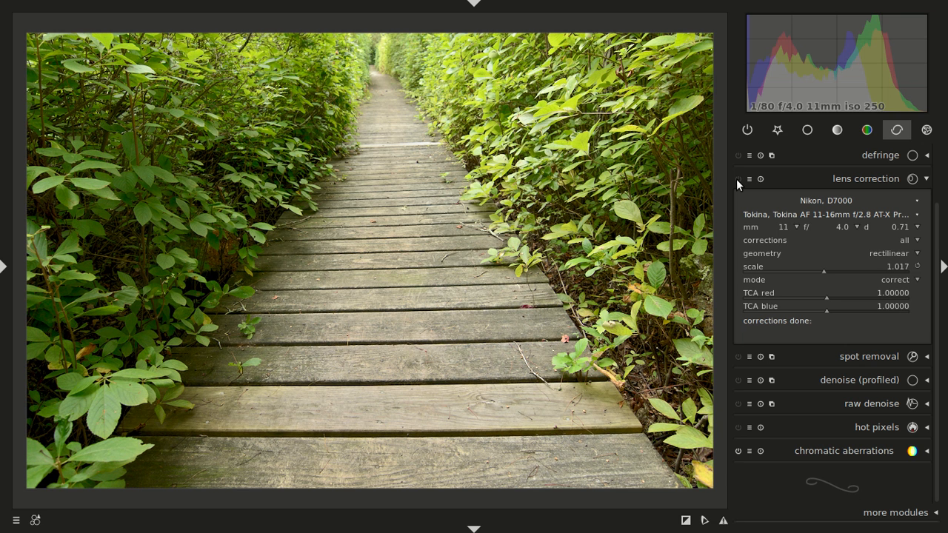
left_click(738, 180)
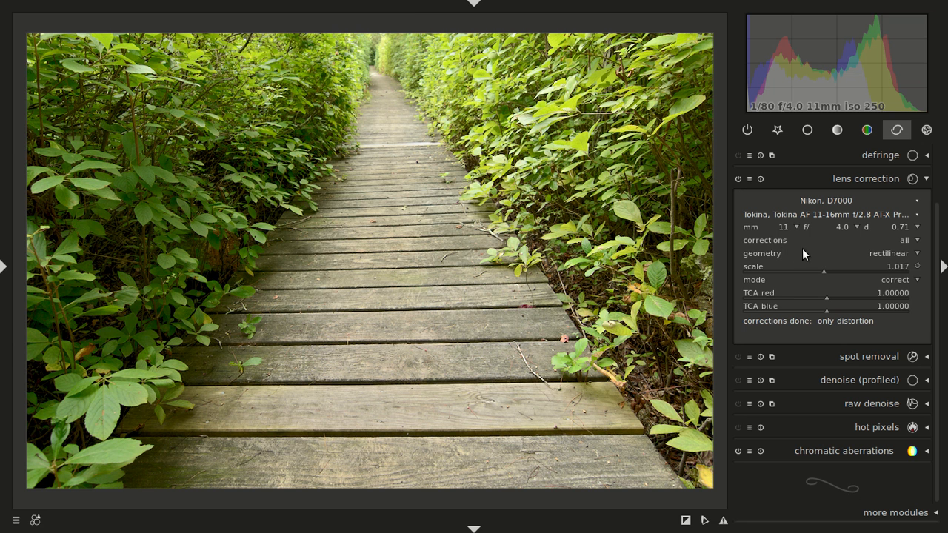
Step: Examine the available lens correction types, keep the corrections set to all and collapse the module
left_click(905, 240)
left_click(905, 242)
left_click(905, 240)
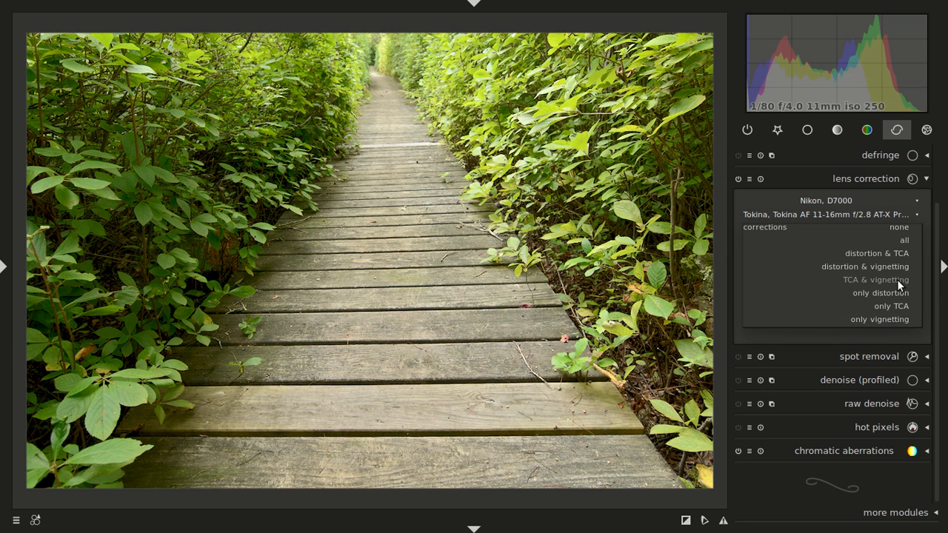
left_click(904, 242)
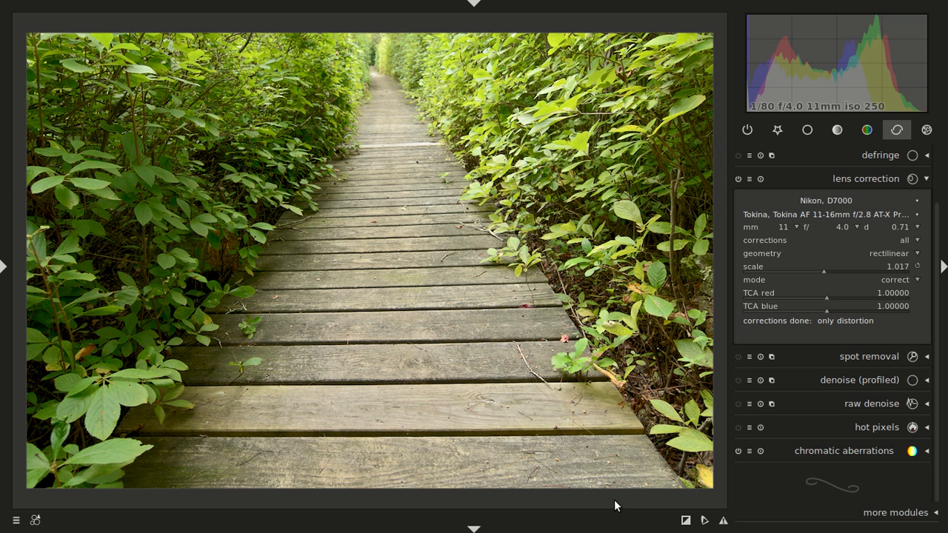
left_click(835, 179)
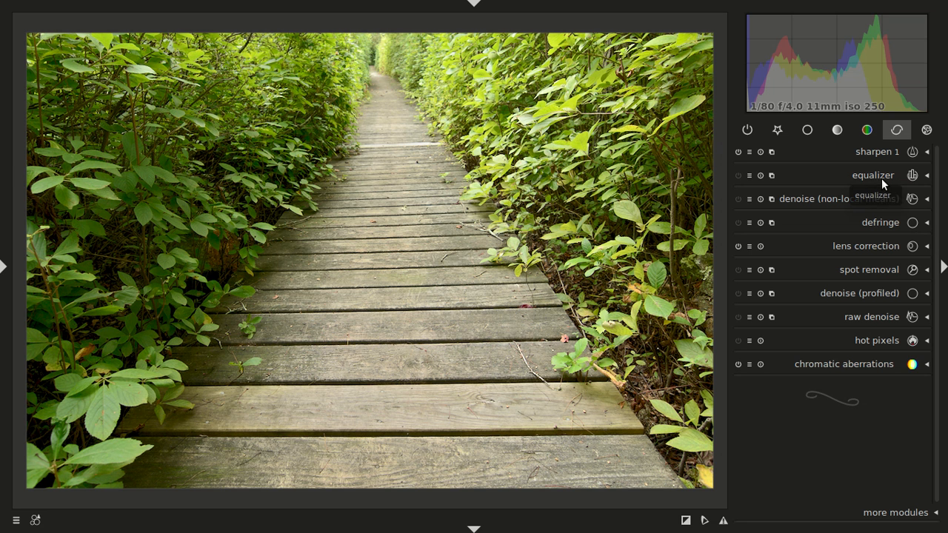
Step: Set the denoise (profiled) module to wavelets mode, keeping the matched ISO 250 profile and blending off
left_click(885, 295)
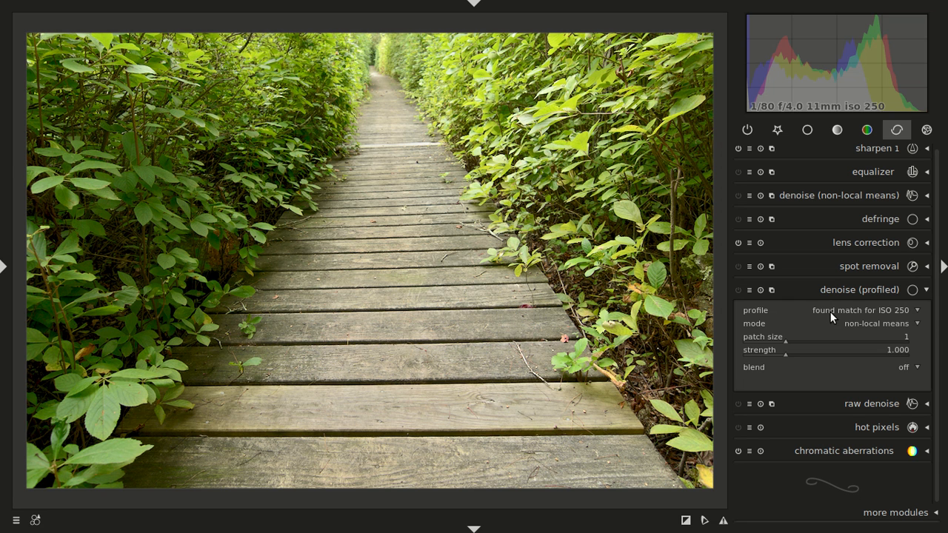
left_click(902, 311)
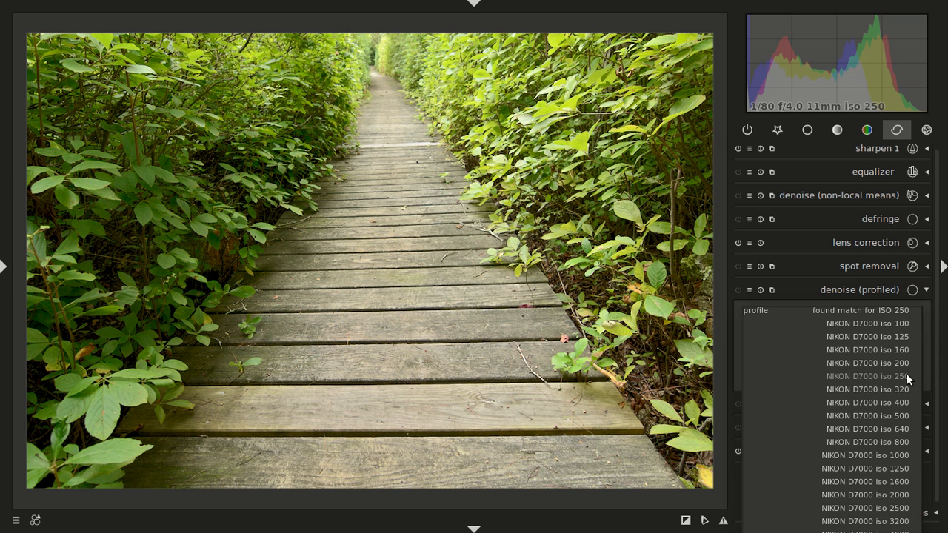
left_click(894, 311)
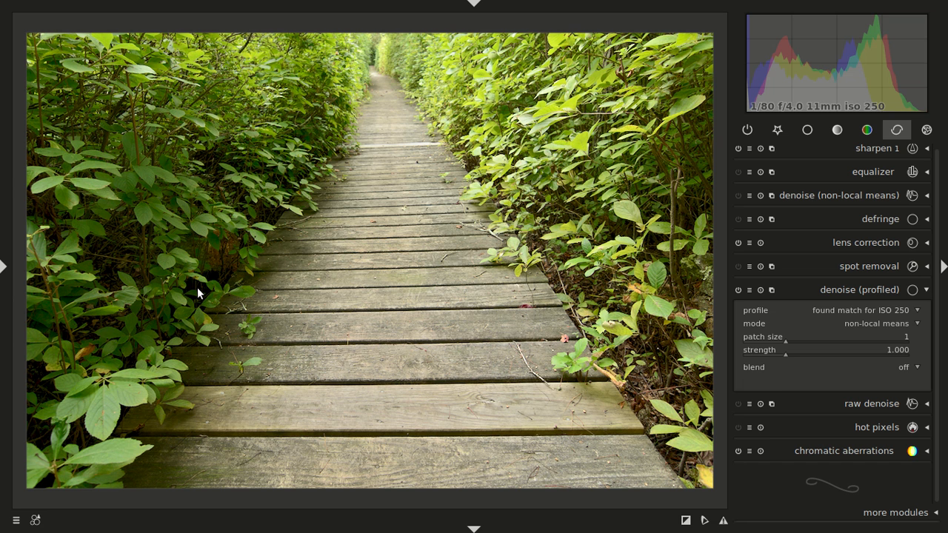
left_click(915, 367)
left_click(915, 369)
left_click(902, 331)
left_click(902, 337)
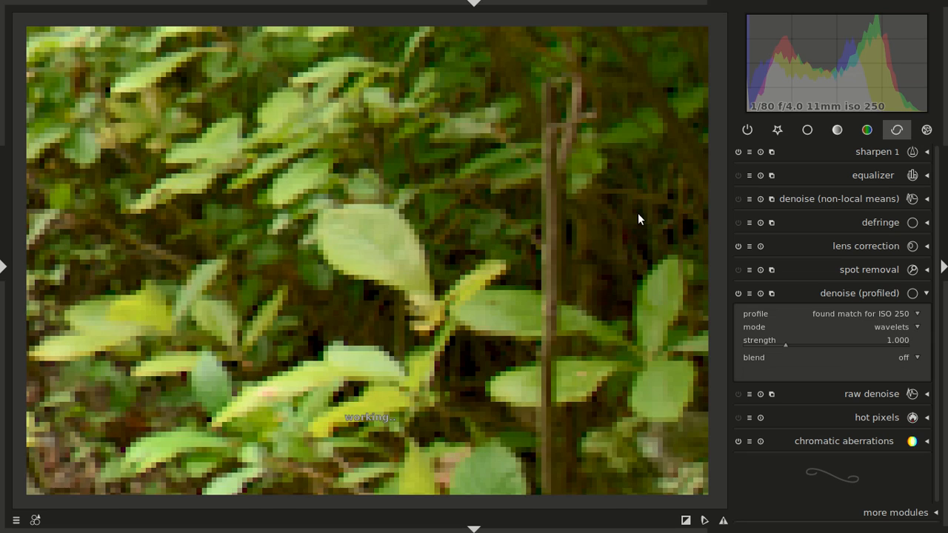
Step: Check the denoising on the foliage up close and apply the wavelets 1 preset to denoise (profiled)
middle_click(635, 212)
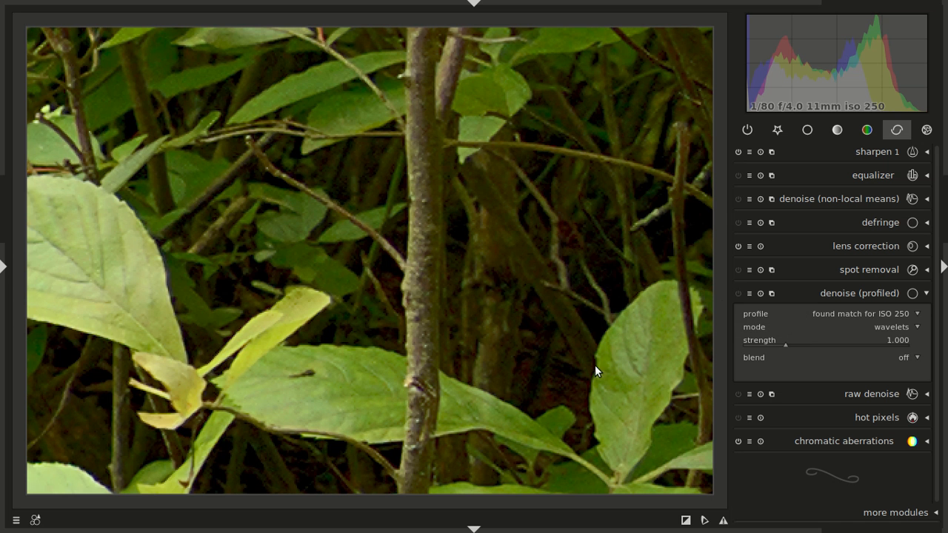
left_click(739, 293)
left_click(751, 294)
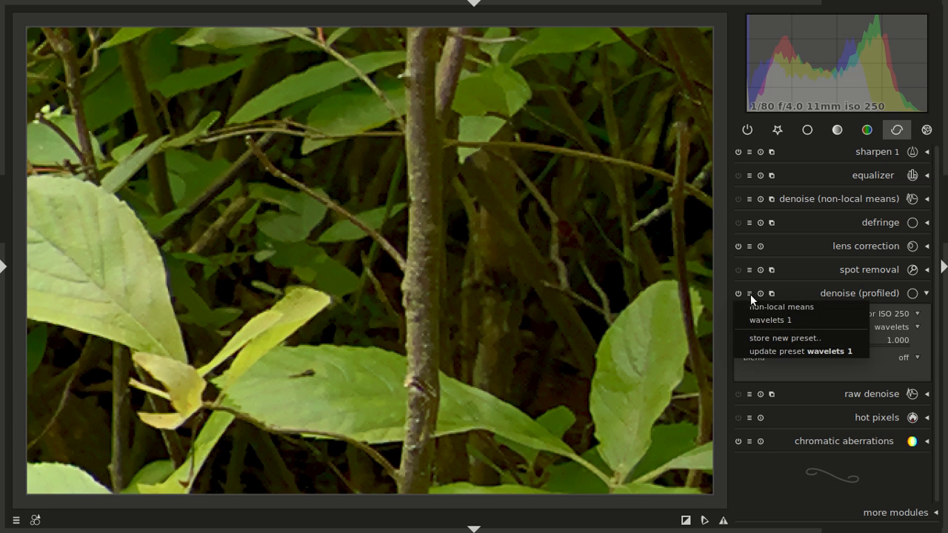
left_click(786, 319)
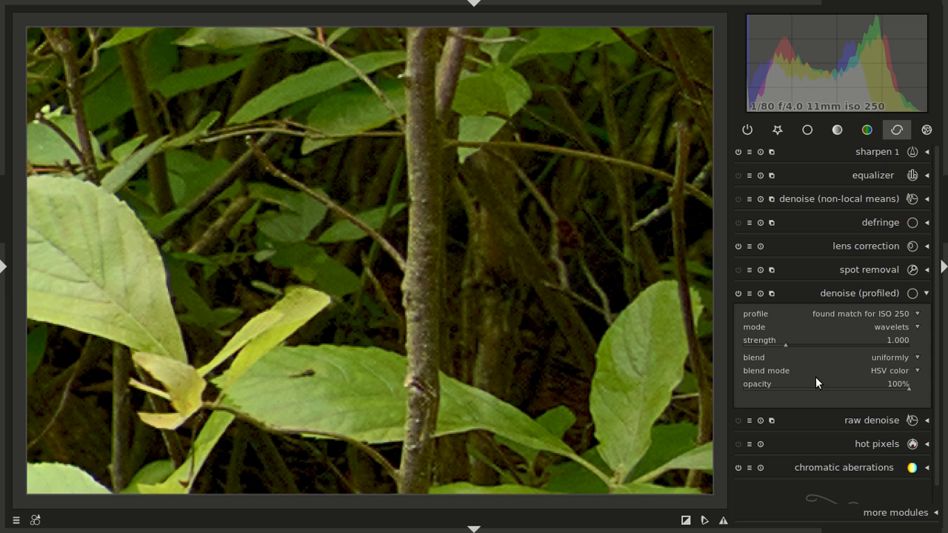
Step: Keep the HSV color blend mode, try a higher denoise strength and restore its default of 1.000
left_click(917, 372)
left_click(903, 371)
mouse_move(784, 343)
left_mouse_down()
mouse_move(759, 347)
mouse_move(881, 349)
left_mouse_up()
double_click(896, 339)
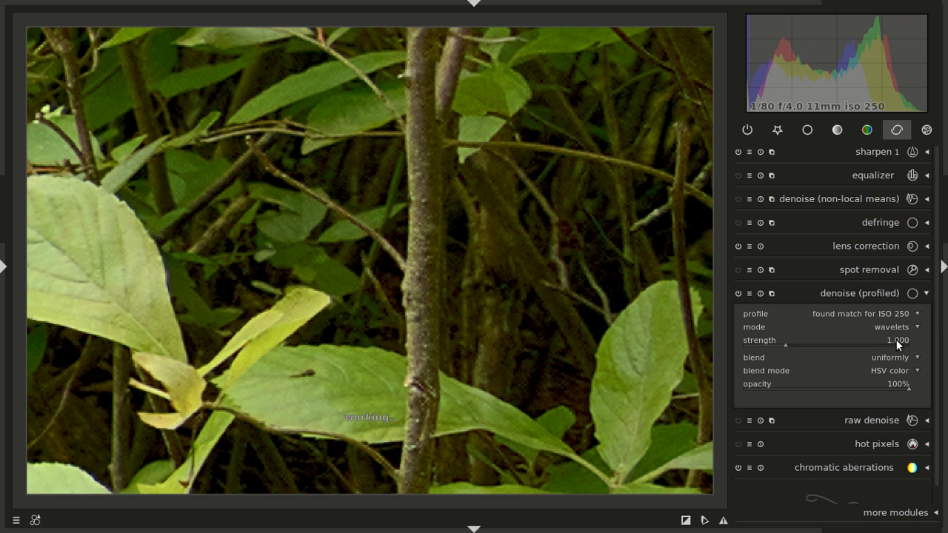
Step: Add a new instance of denoise (profiled) and switch it on in non-local means mode
left_click(772, 294)
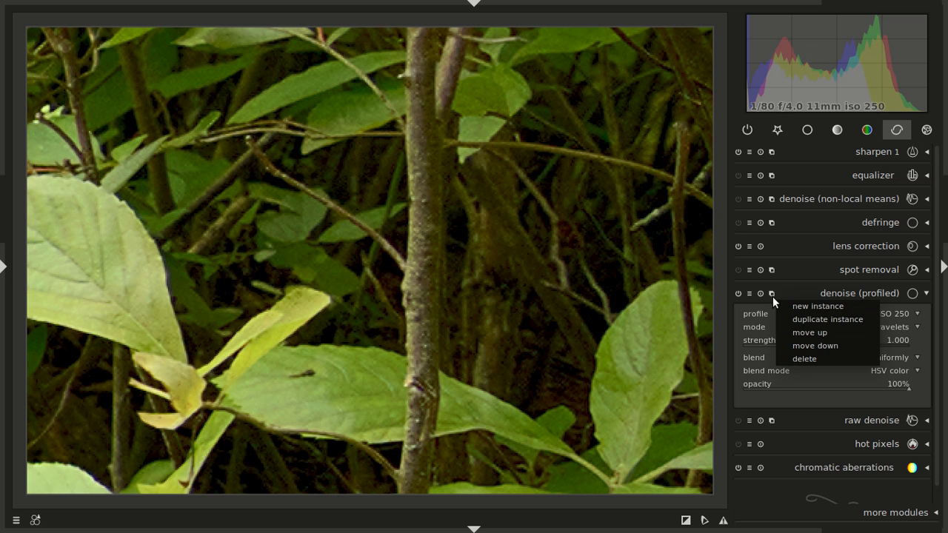
left_click(815, 306)
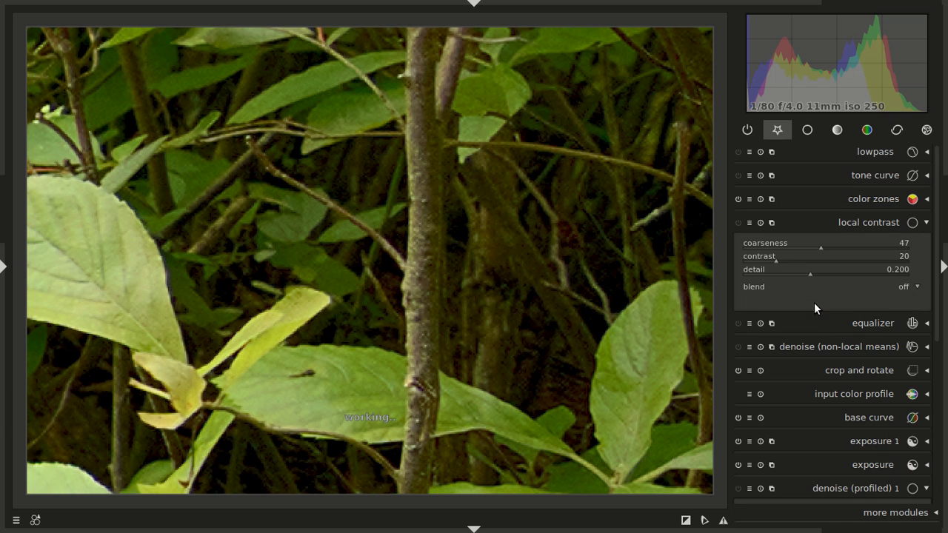
left_click(897, 129)
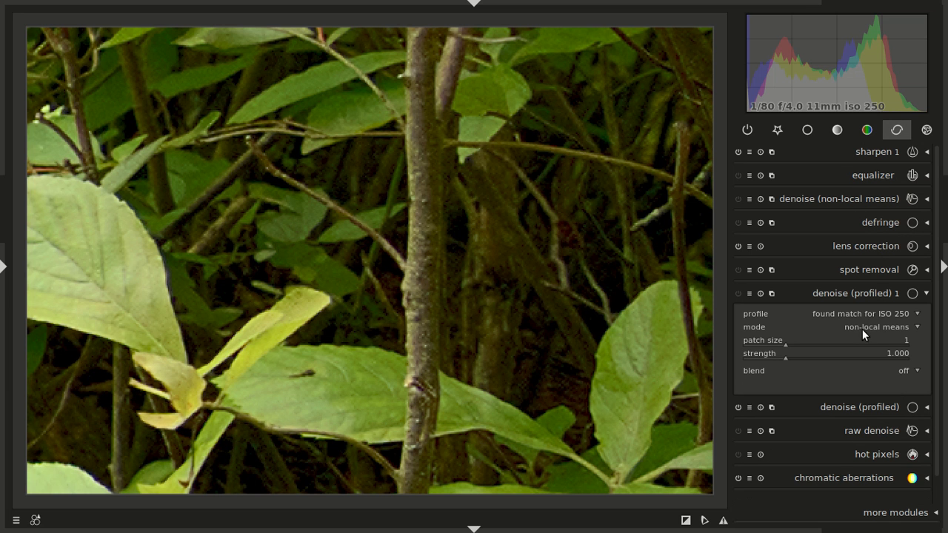
left_click(738, 294)
Step: Set the new denoise instance's blending to a parametric mask and display the mask over the photo
scroll(547, 252, "down", 4)
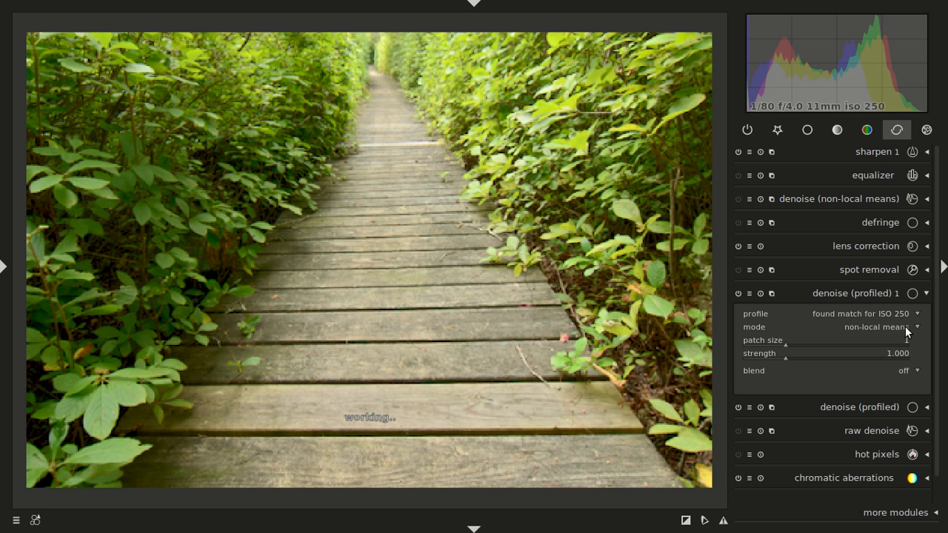
left_click(914, 372)
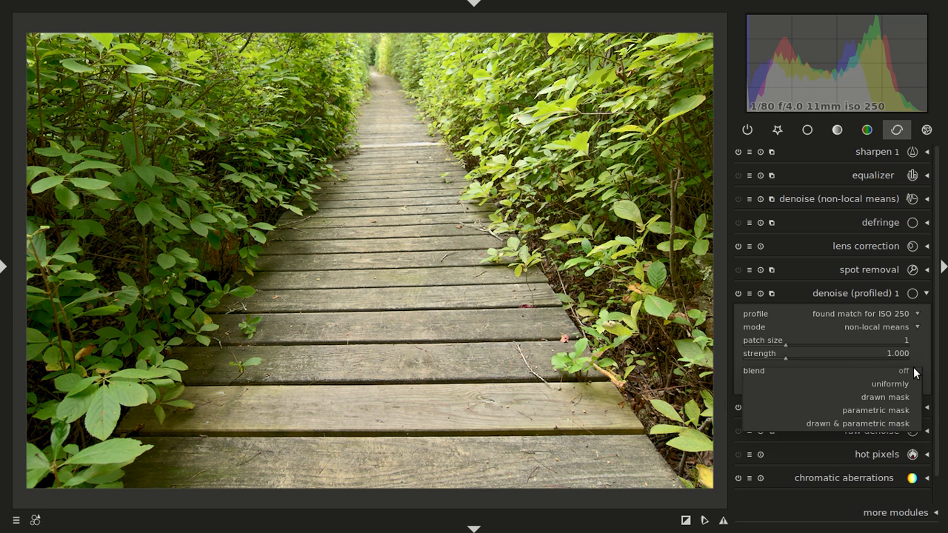
left_click(910, 410)
scroll(935, 396, "down", 3)
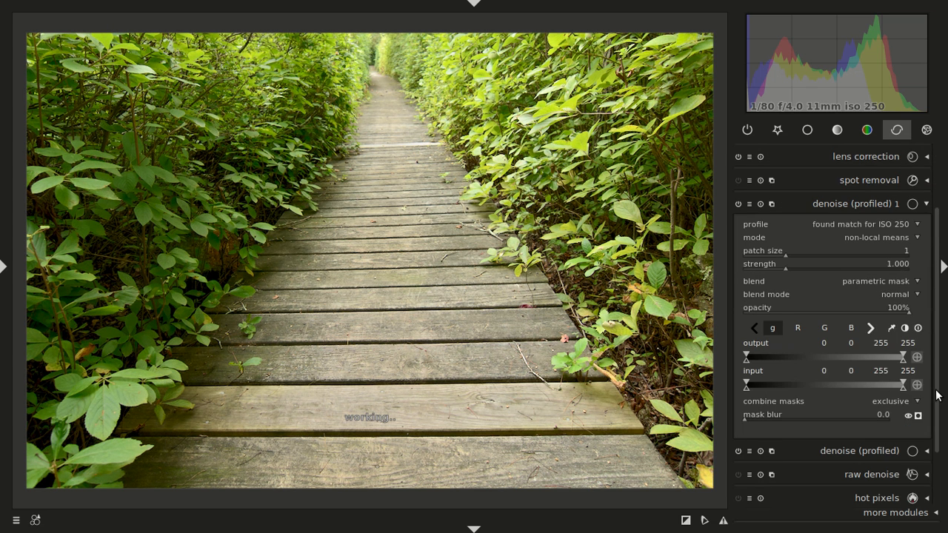
left_click(918, 373)
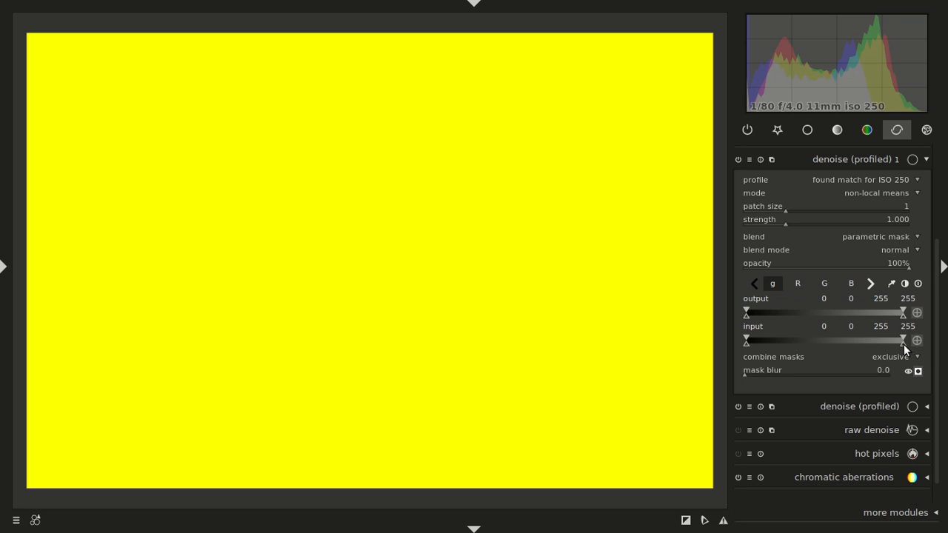
Step: Limit the mask to dark tones with a gray input falloff from 0 to 57, hide it and switch the instance off
left_click_drag(897, 343, 781, 344)
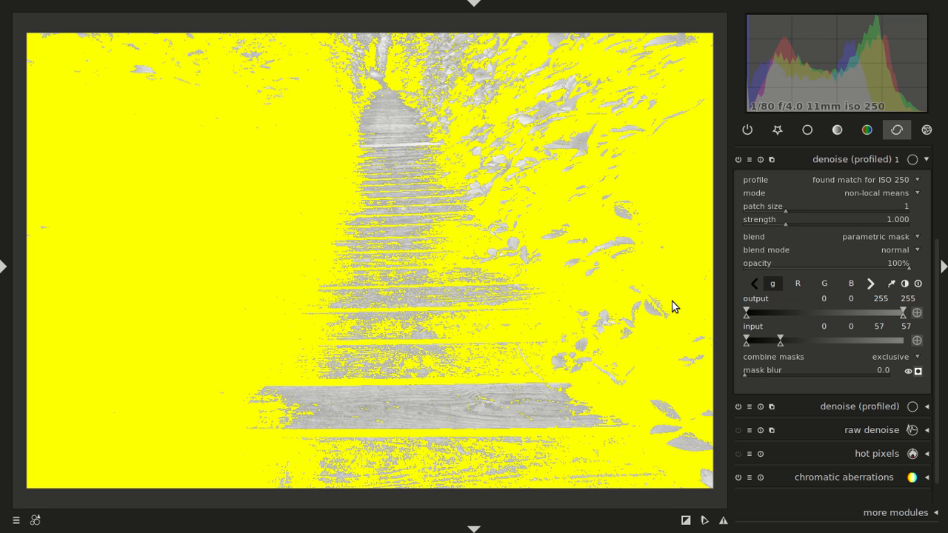
left_click(748, 340)
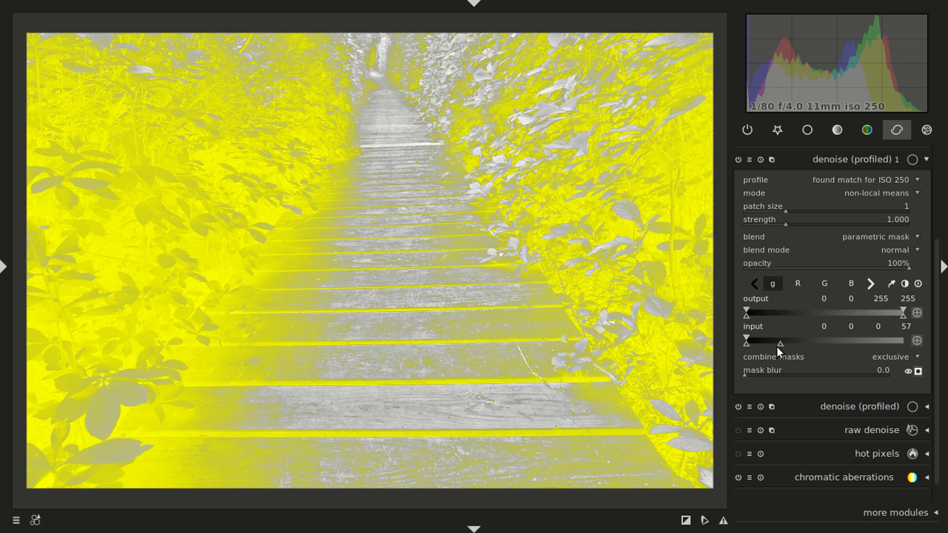
left_click_drag(778, 344, 780, 344)
left_click(918, 372)
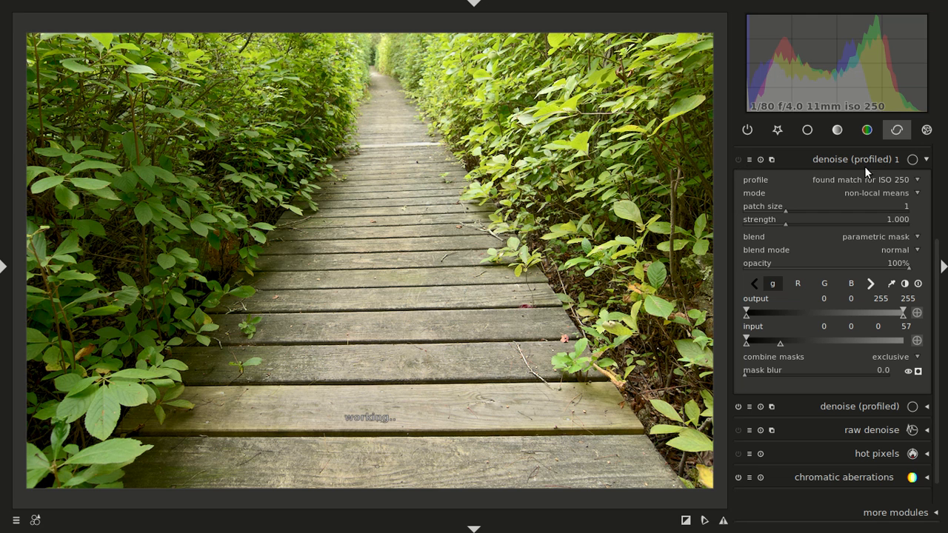
left_click(874, 164)
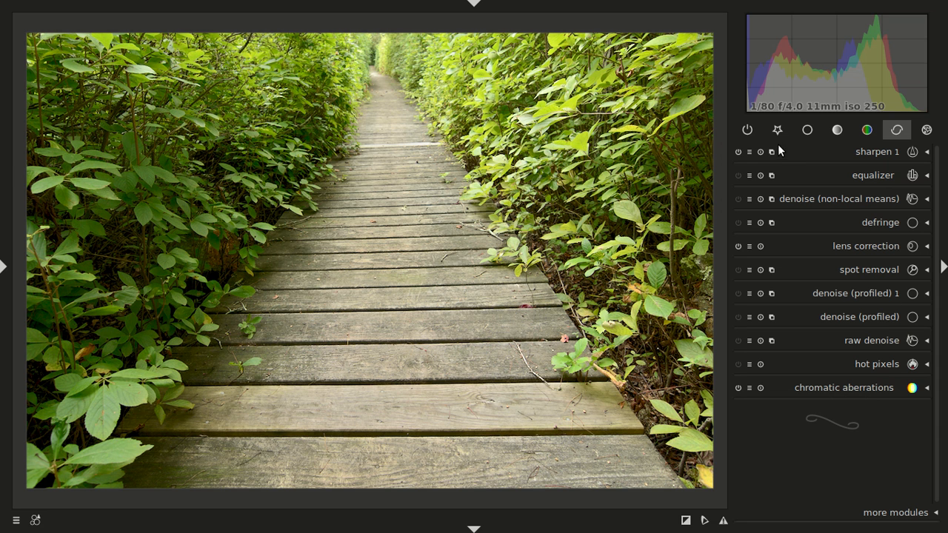
Step: Switch on the equalizer, try a strong luma contrast boost in the fairly fine detail and reset the luma curve
left_click(878, 175)
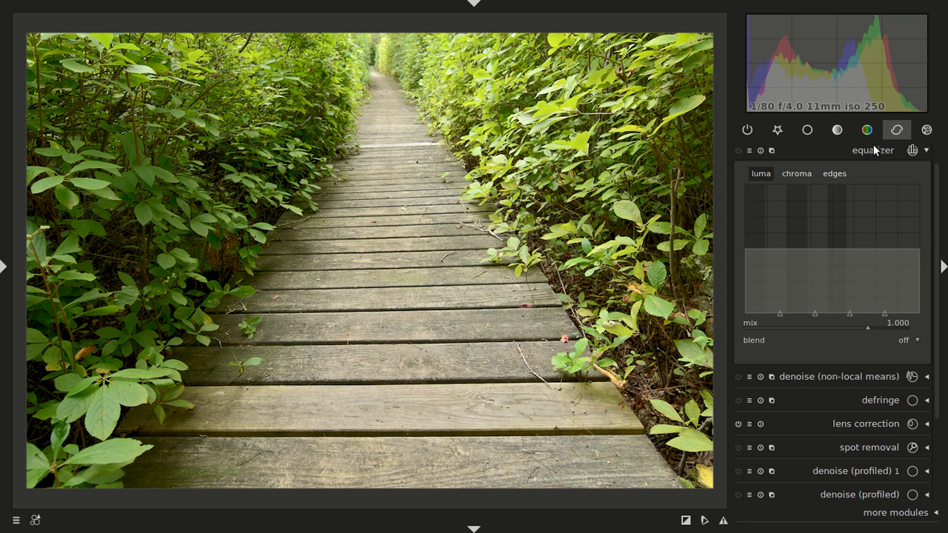
left_click(738, 152)
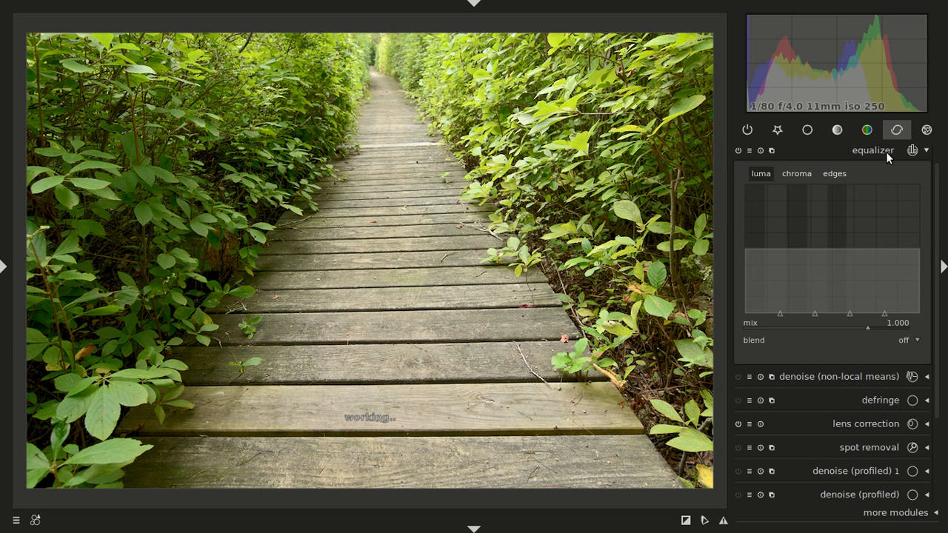
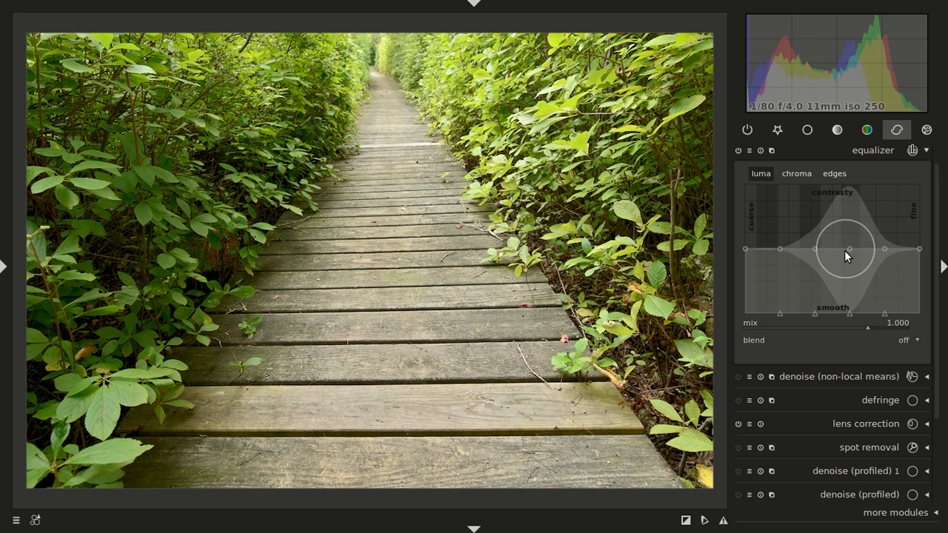
left_click_drag(845, 251, 852, 208)
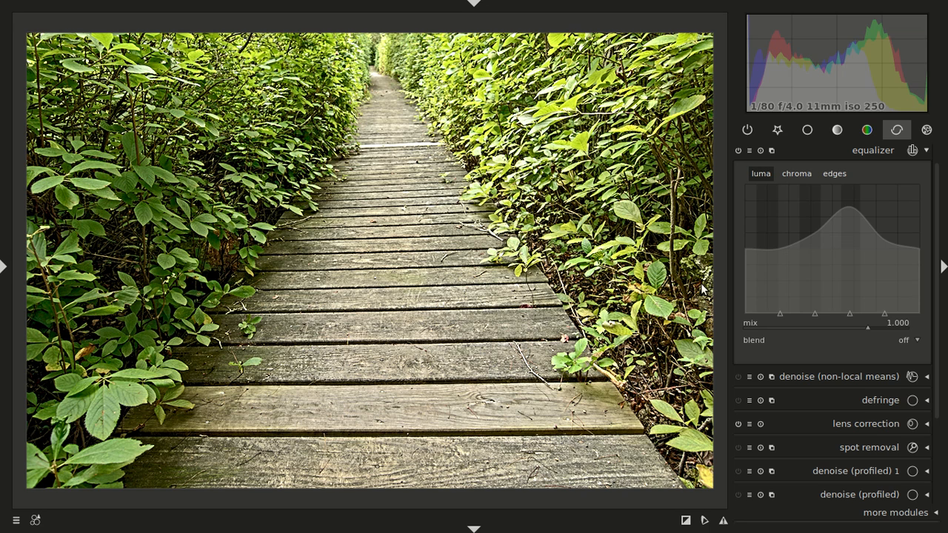
double_click(877, 250)
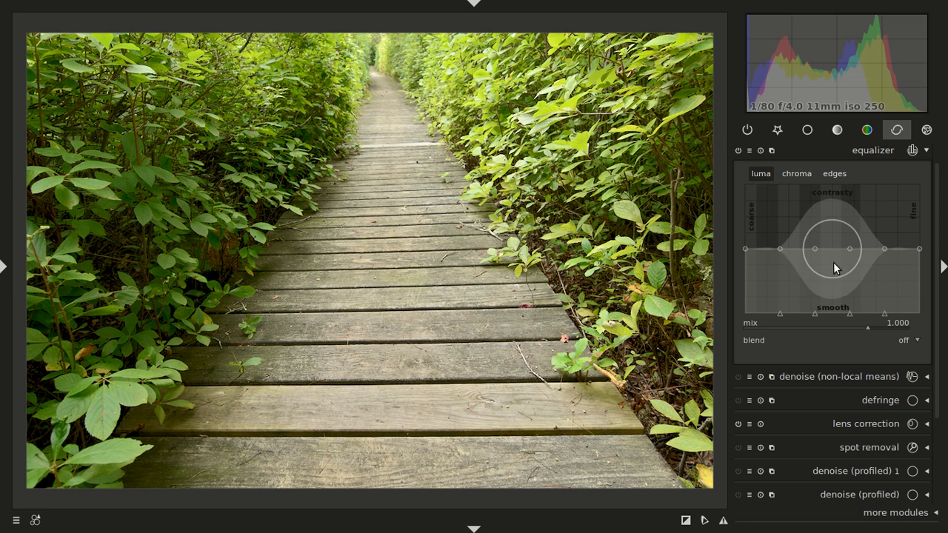
Step: Raise the equalizer's luma contrast slightly from the coarse end up to the fairly fine detail
left_click_drag(848, 256, 850, 248)
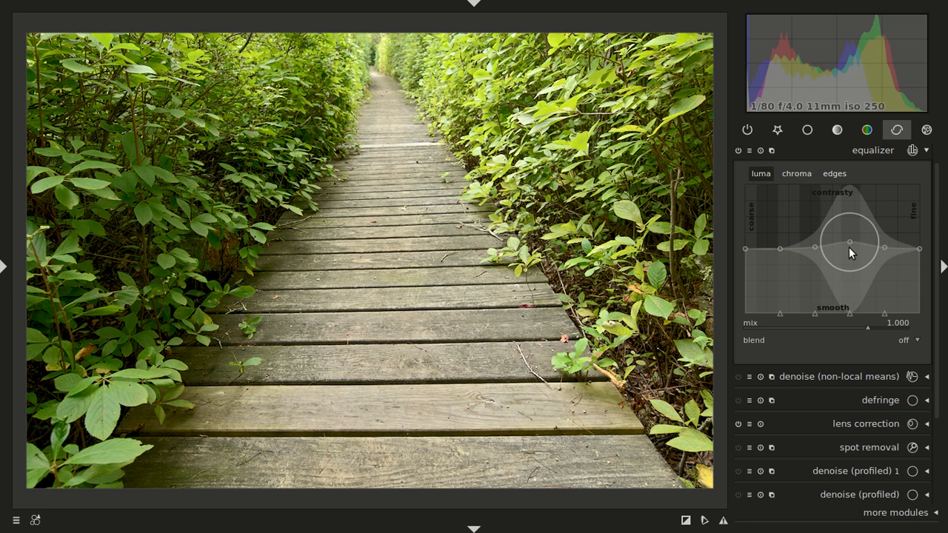
left_click_drag(818, 254, 838, 242)
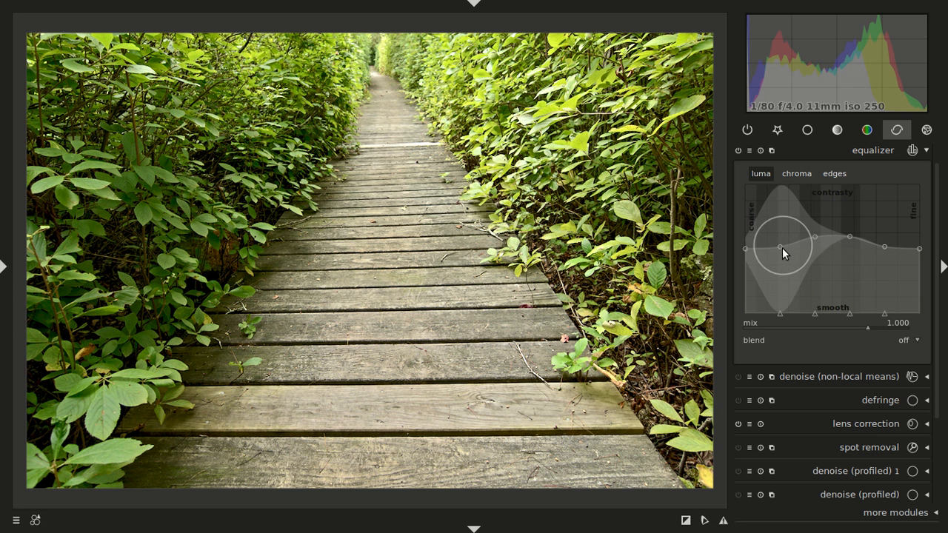
left_click_drag(772, 252, 747, 232)
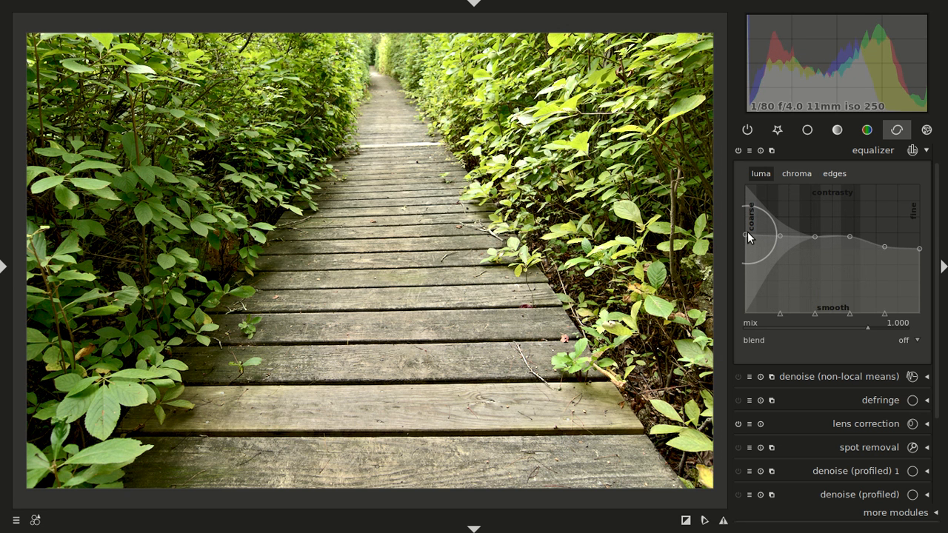
Step: Compare the photo with the equalizer off and on, and reset the equalizer's parameters
left_click(738, 151)
left_click(738, 151)
left_click(738, 151)
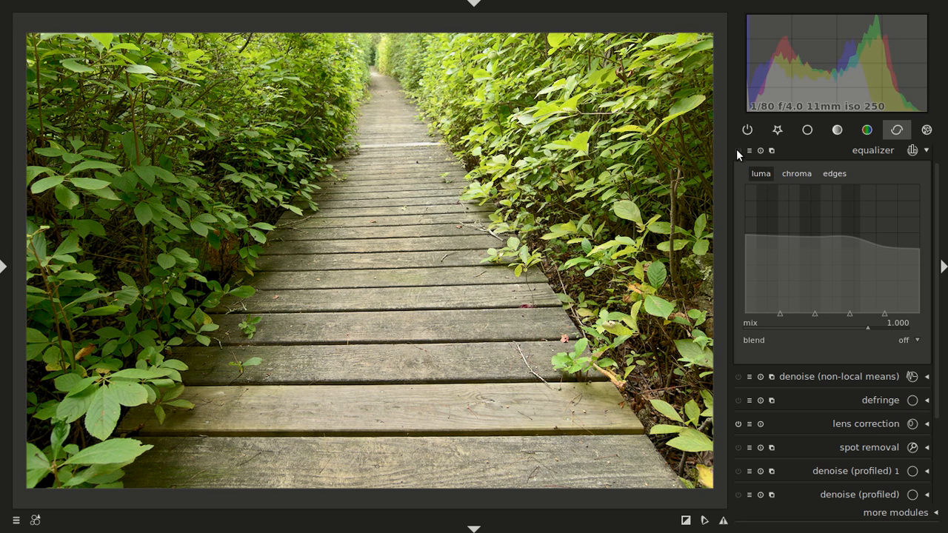
left_click(737, 151)
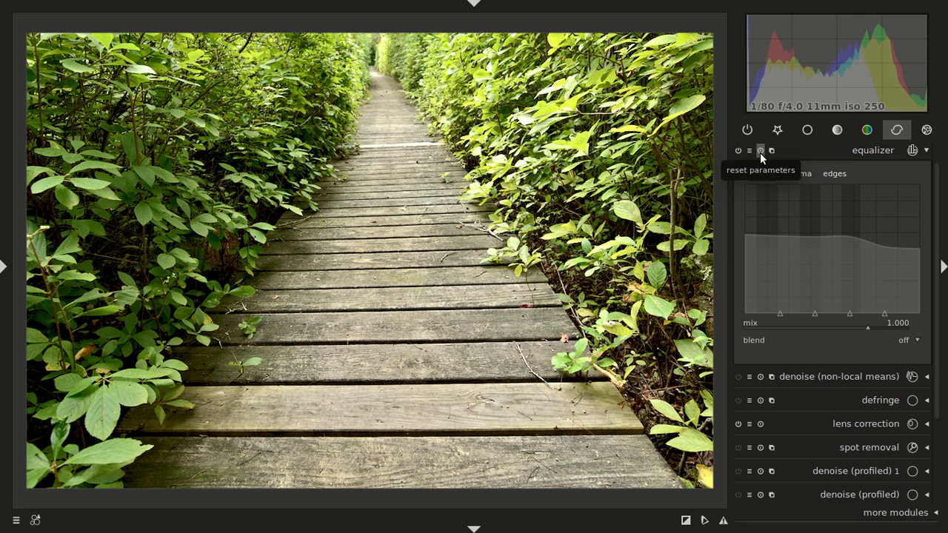
left_click(760, 151)
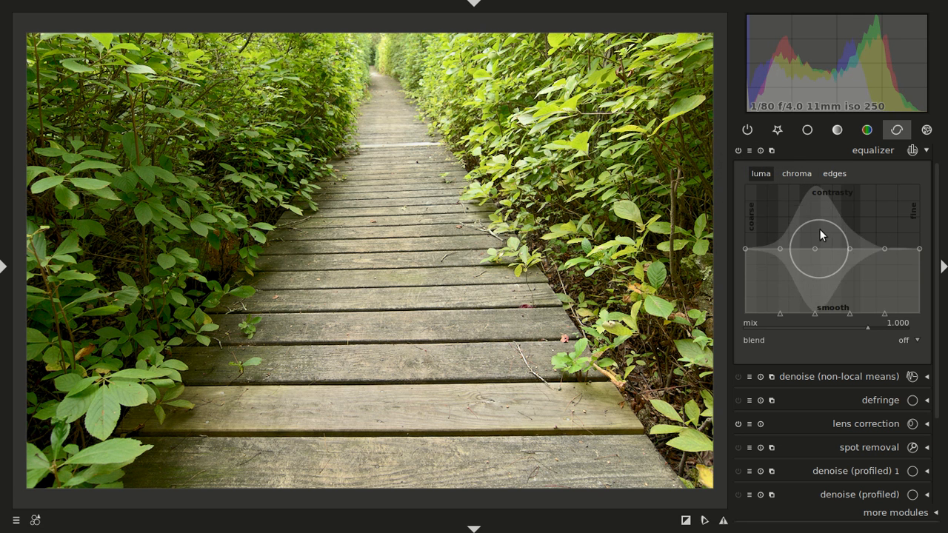
Step: Raise the equalizer's luma contrast gently in the fairly fine detail, and try full noise smoothing at the finest detail before removing it
left_click_drag(841, 251, 845, 234)
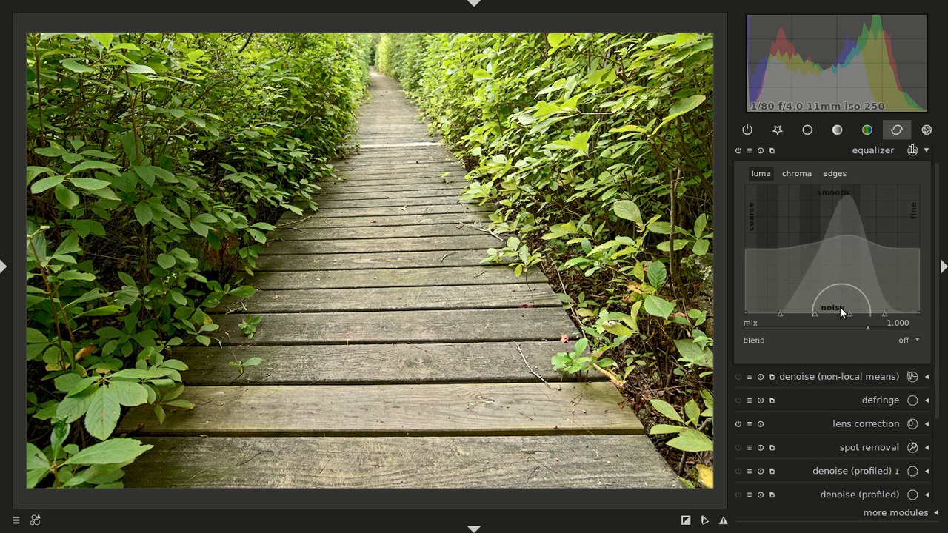
middle_click(666, 240)
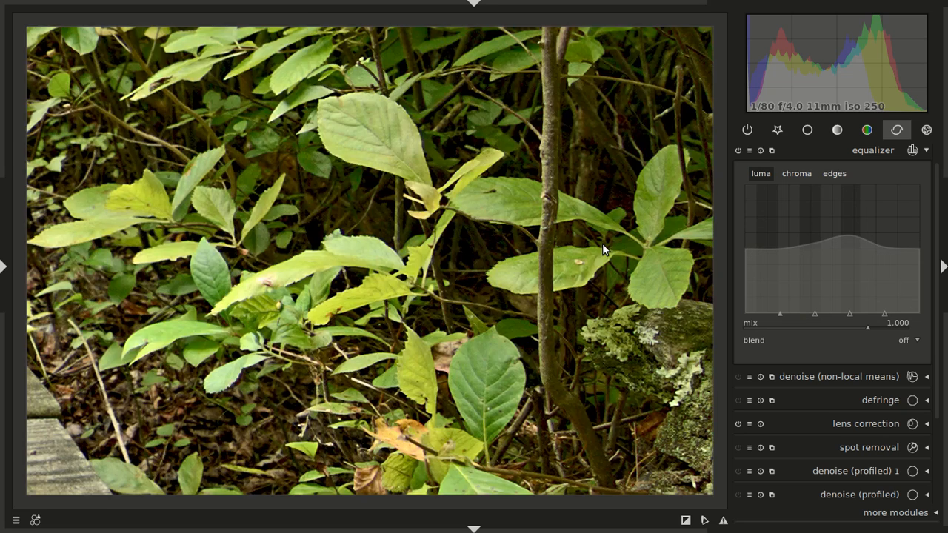
middle_click(602, 243)
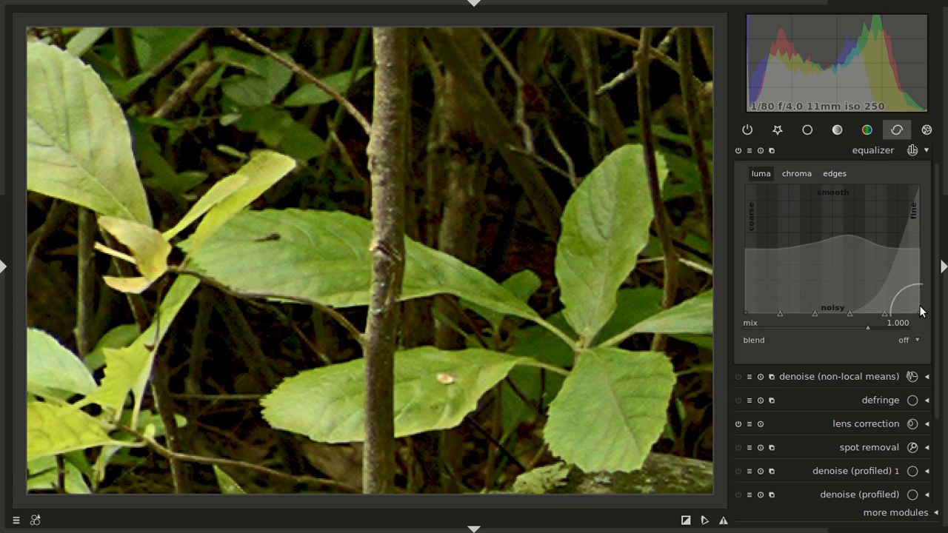
left_click_drag(922, 311, 921, 185)
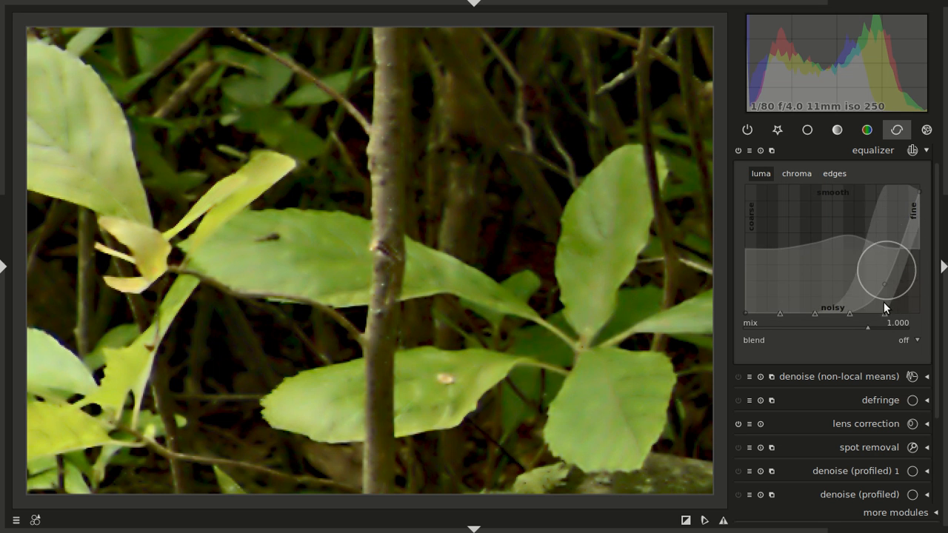
left_click_drag(874, 304, 868, 303)
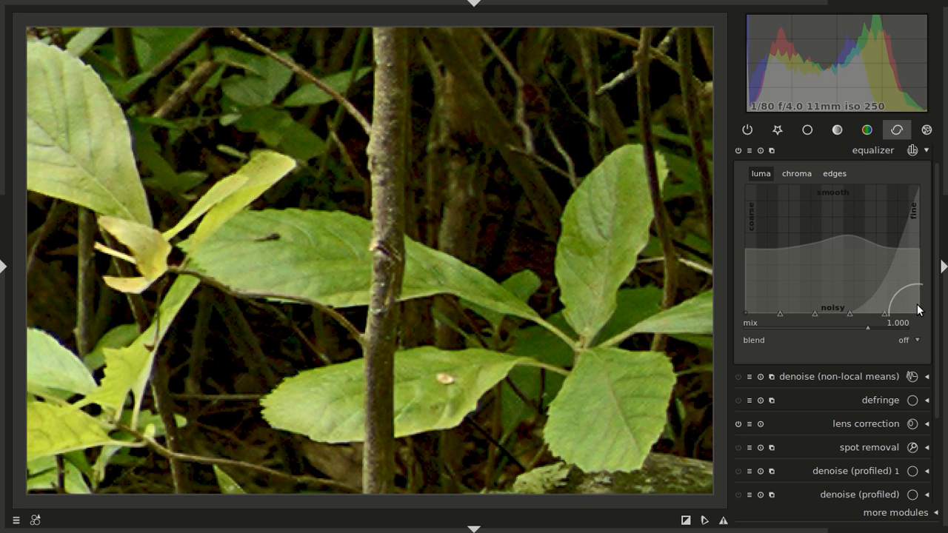
Step: Look at the equalizer's chroma and edges curves, return to luma and collapse the module with the whole photo in view
left_click(797, 174)
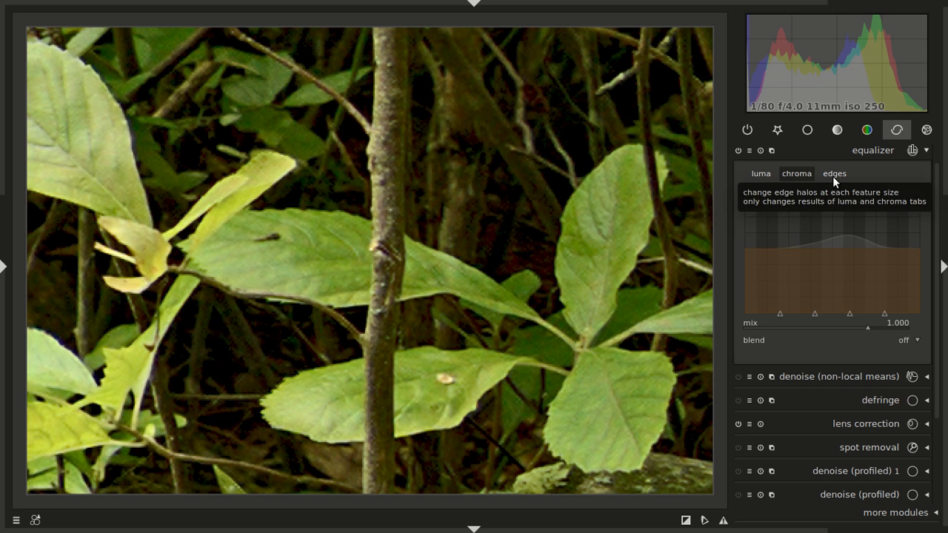
left_click(834, 176)
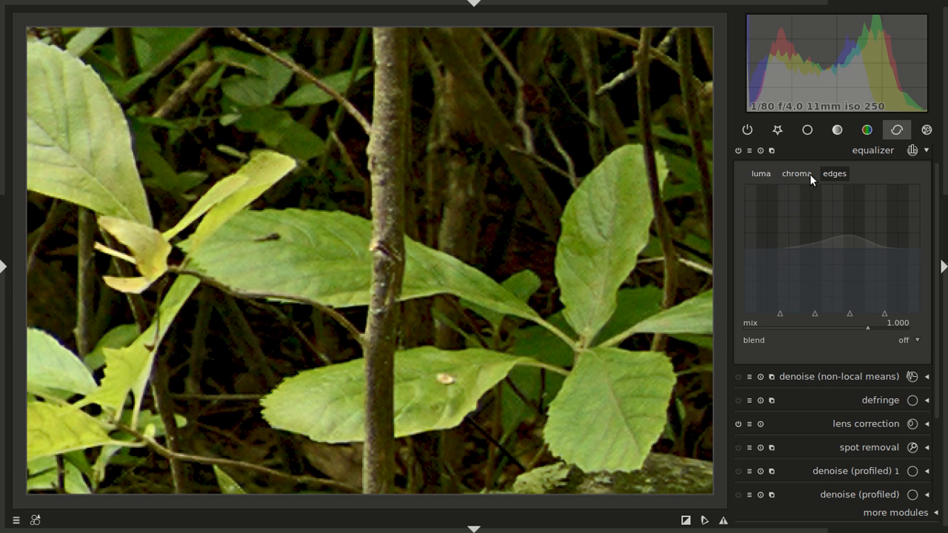
left_click(761, 173)
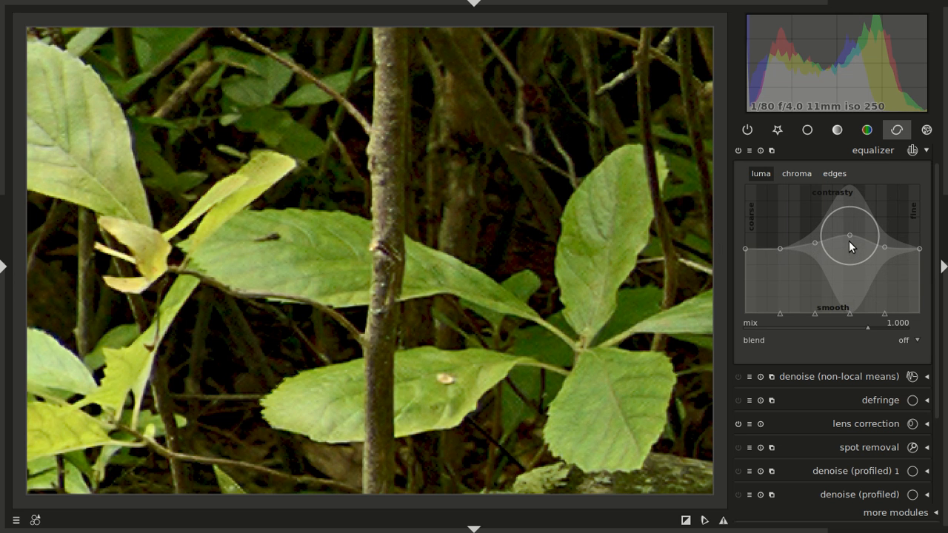
left_click(864, 153)
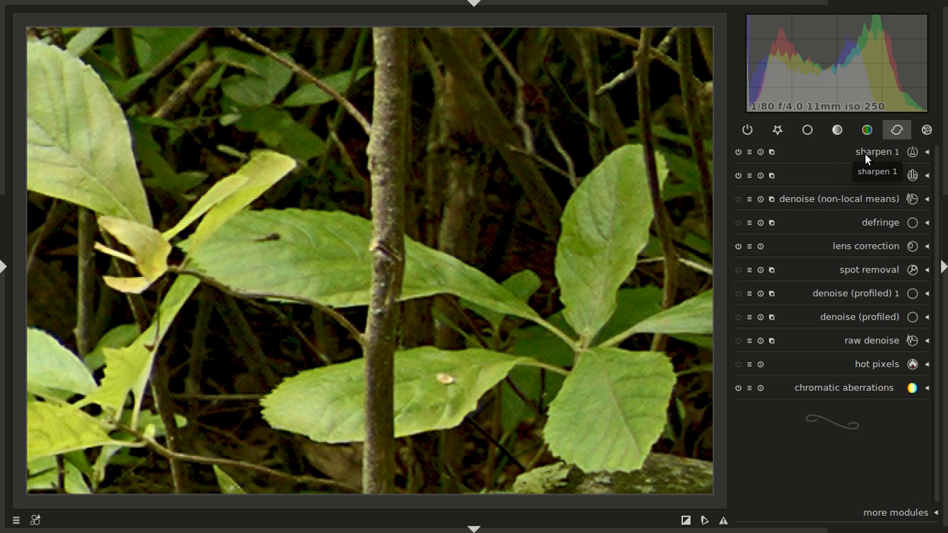
key("space")
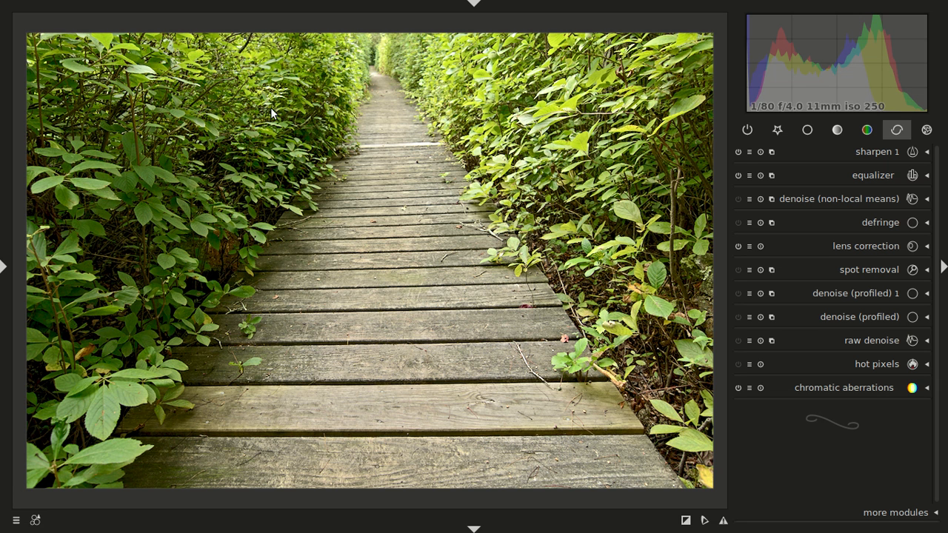
Step: Look through the effect modules, examining the settings of split toning, watermark, vignetting, highpass and graduated density
left_click(927, 130)
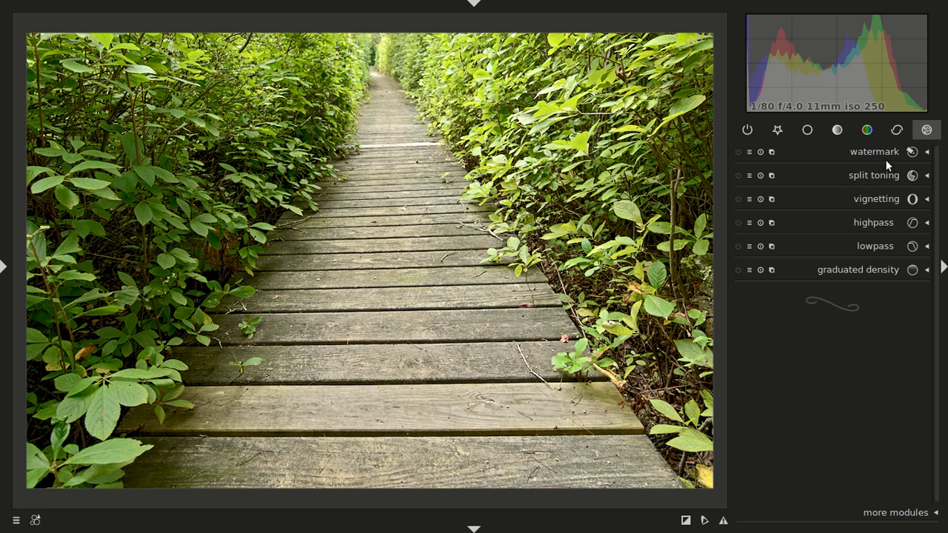
left_click(874, 178)
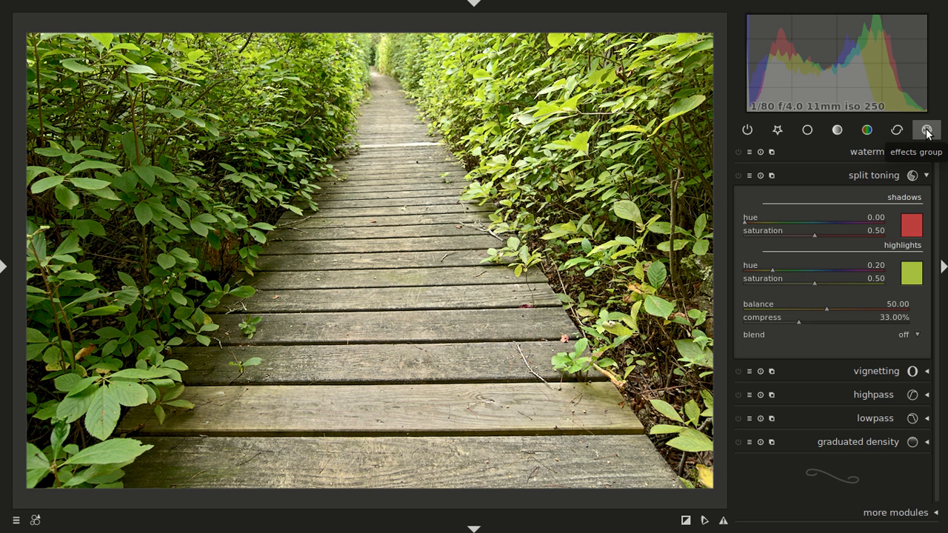
left_click(871, 152)
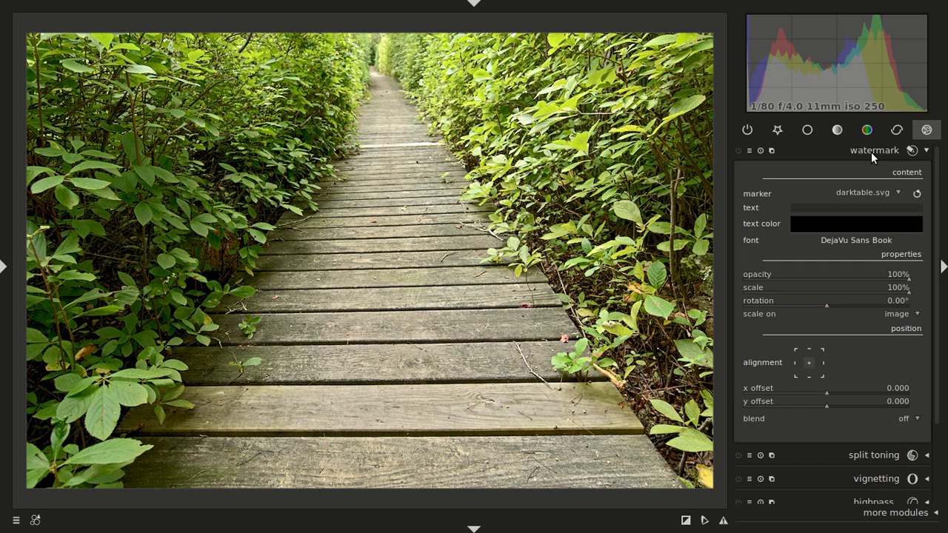
left_click(878, 152)
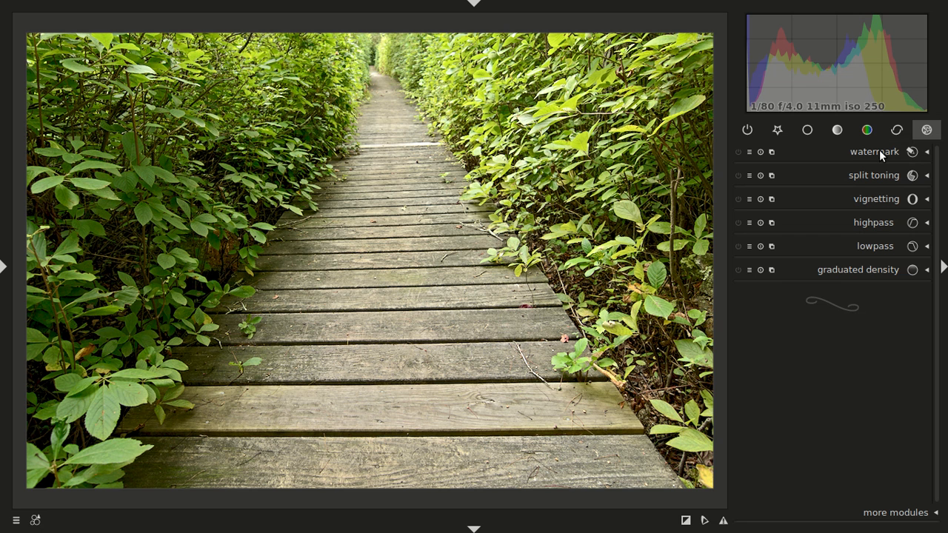
left_click(874, 197)
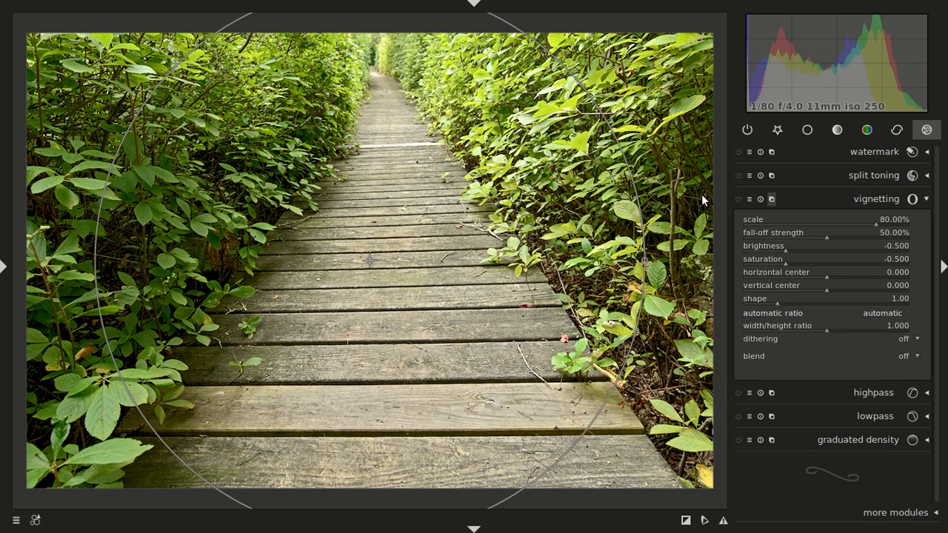
left_click(864, 195)
left_click(873, 226)
left_click(873, 225)
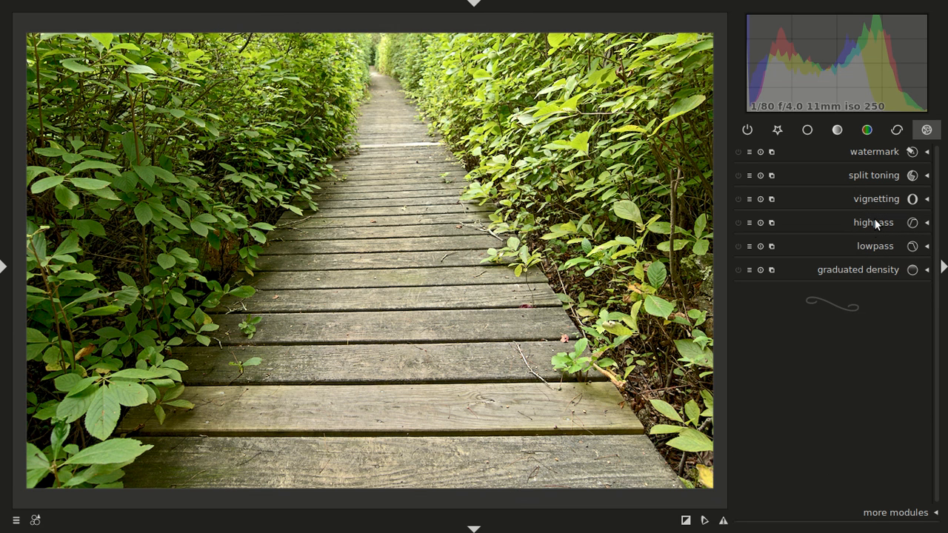
left_click(869, 268)
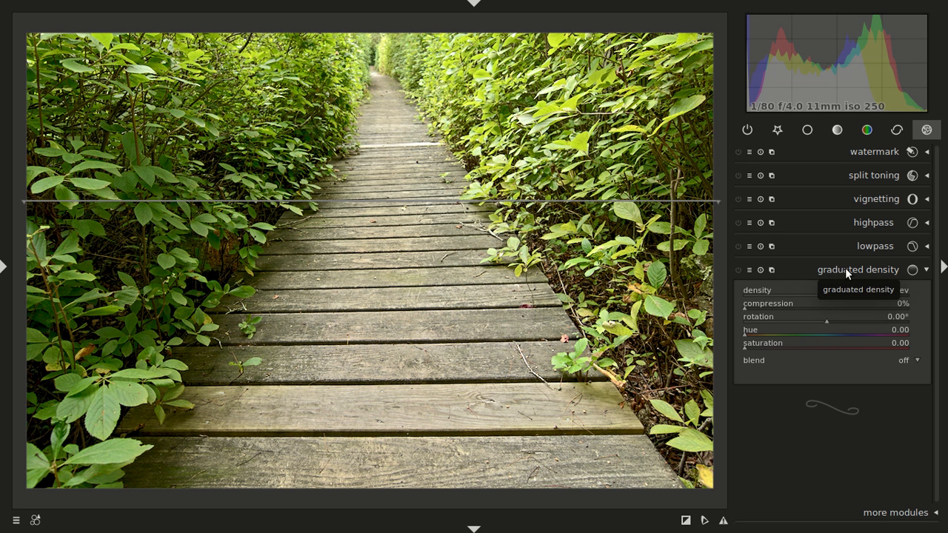
left_click(845, 267)
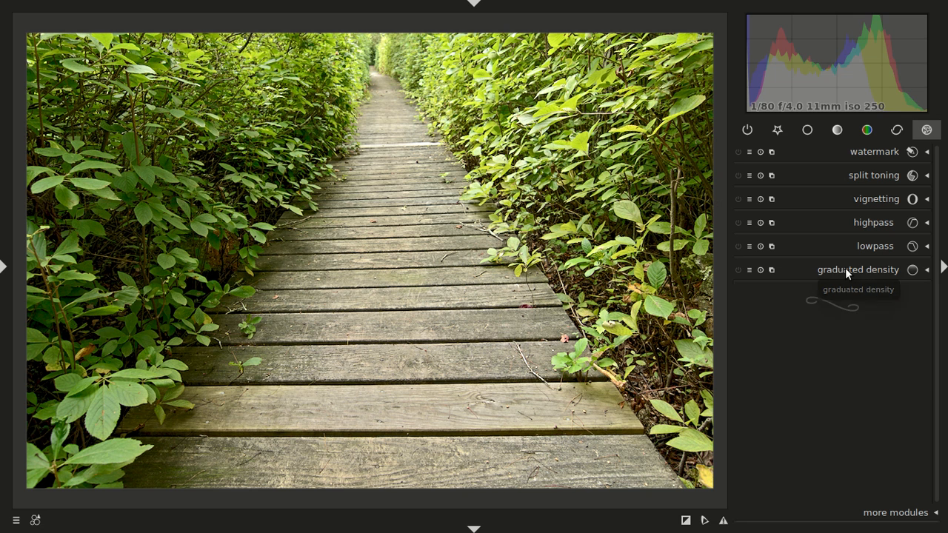
Step: Change the blending of the original exposure instance to a drawn mask
left_click(808, 130)
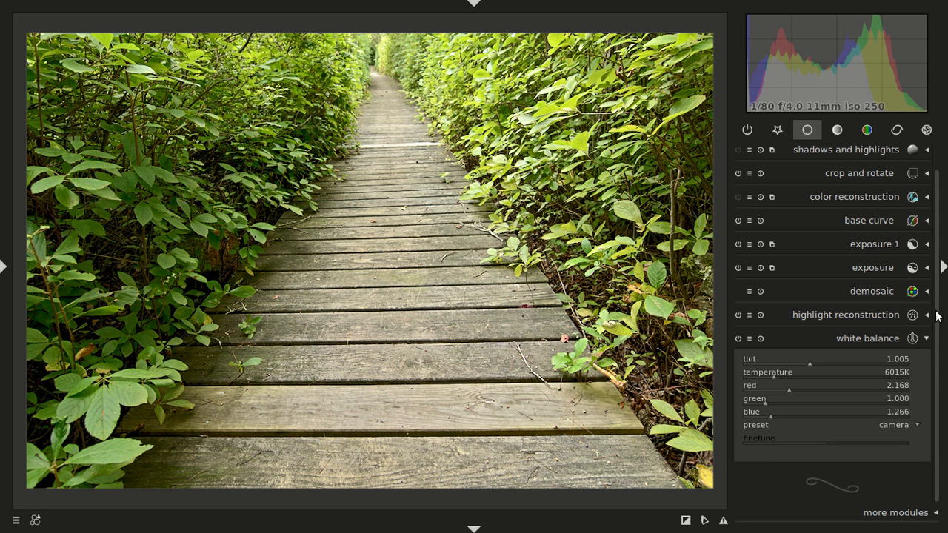
left_click(864, 249)
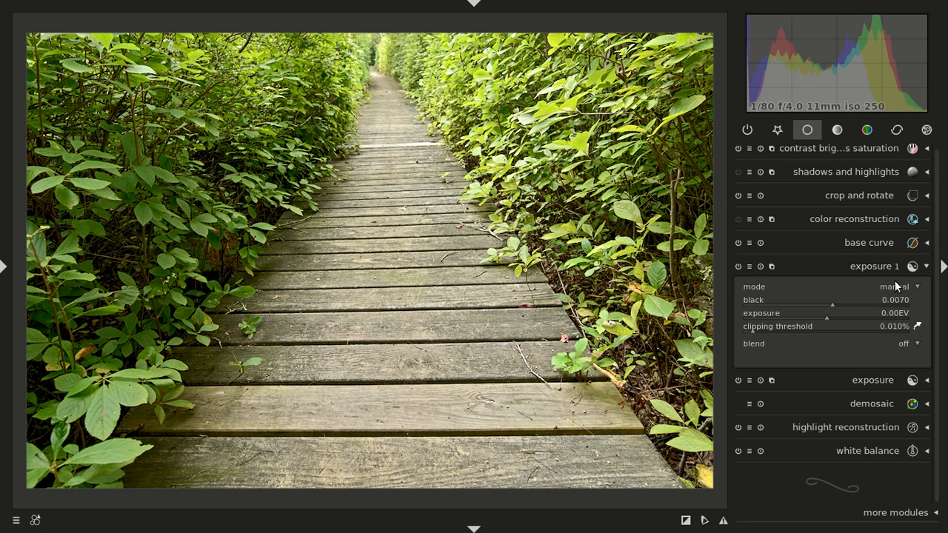
left_click(887, 266)
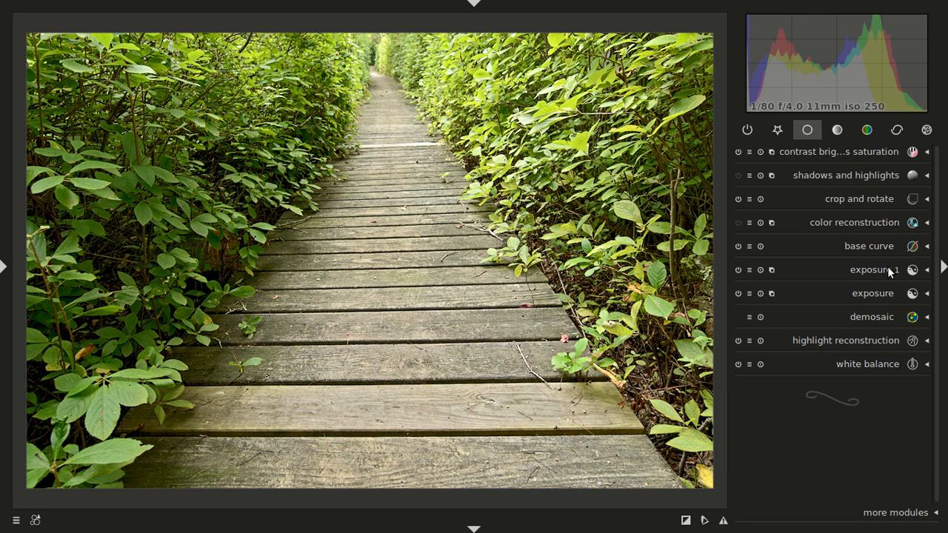
left_click(884, 290)
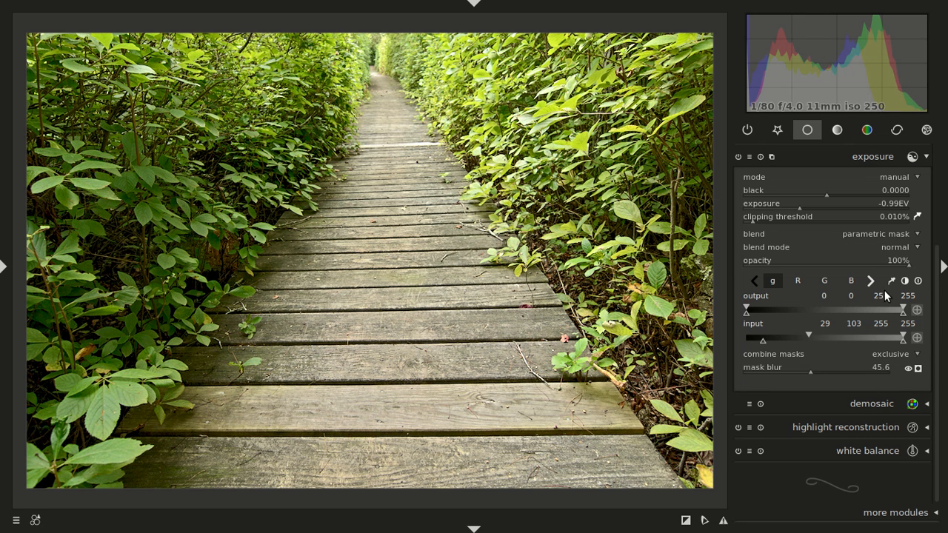
left_click(881, 233)
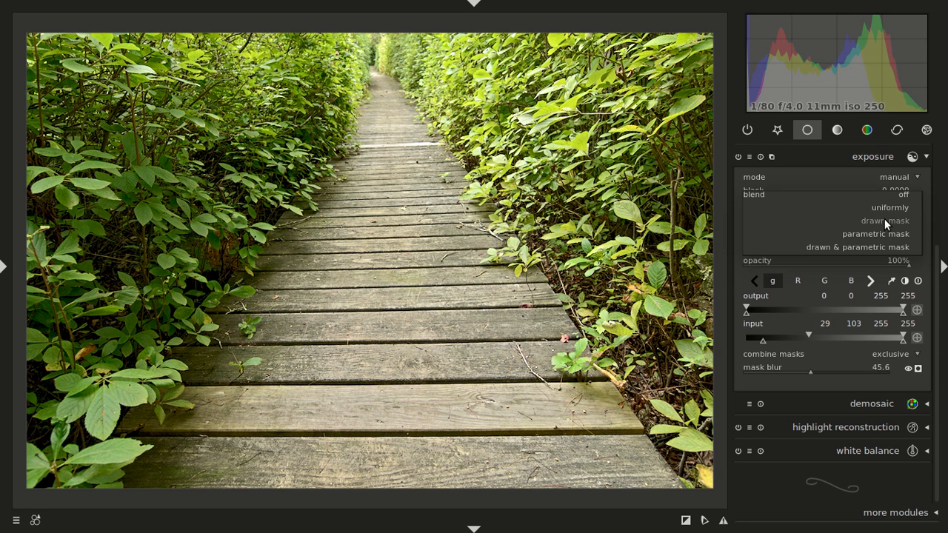
left_click(884, 220)
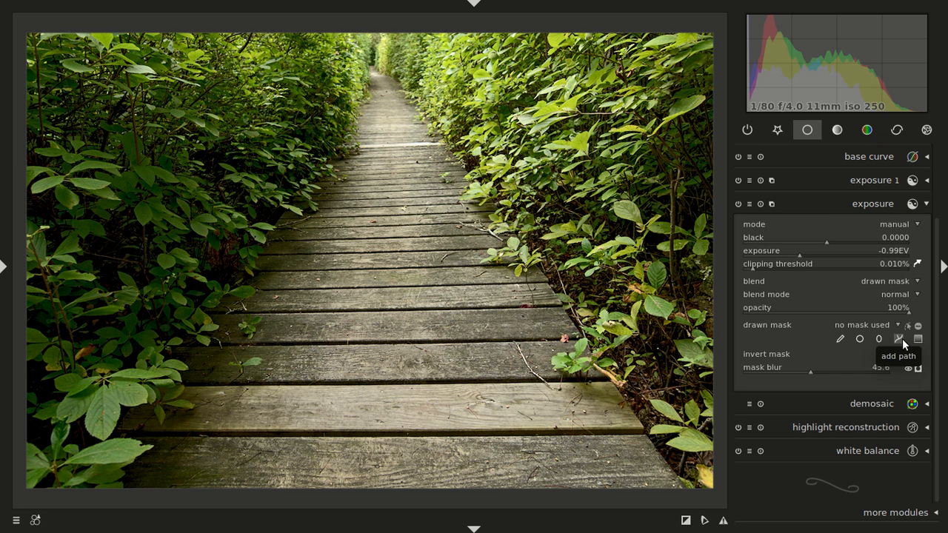
Step: Start a brush shape for the exposure's drawn mask and try different brush sizes, hardness and opacity over the boardwalk
left_click(841, 339)
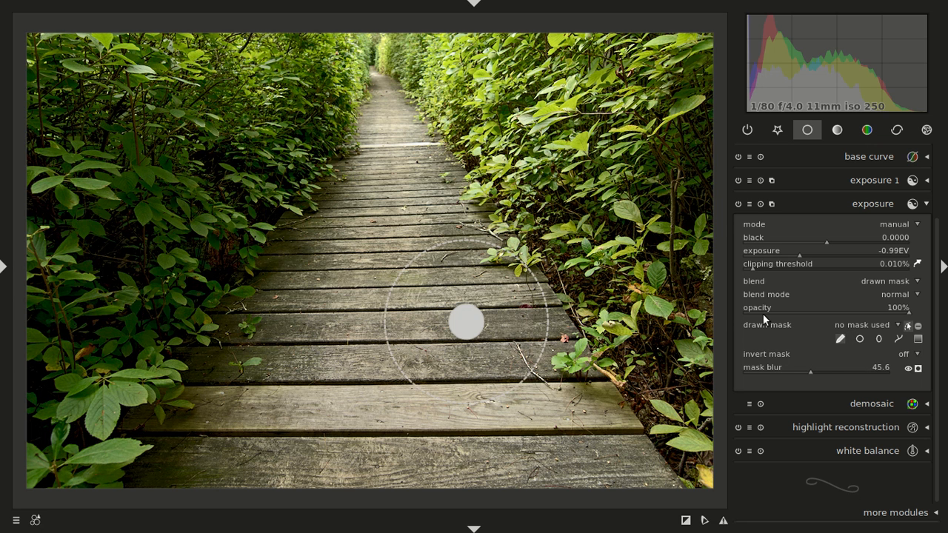
scroll(431, 271, "up", 10)
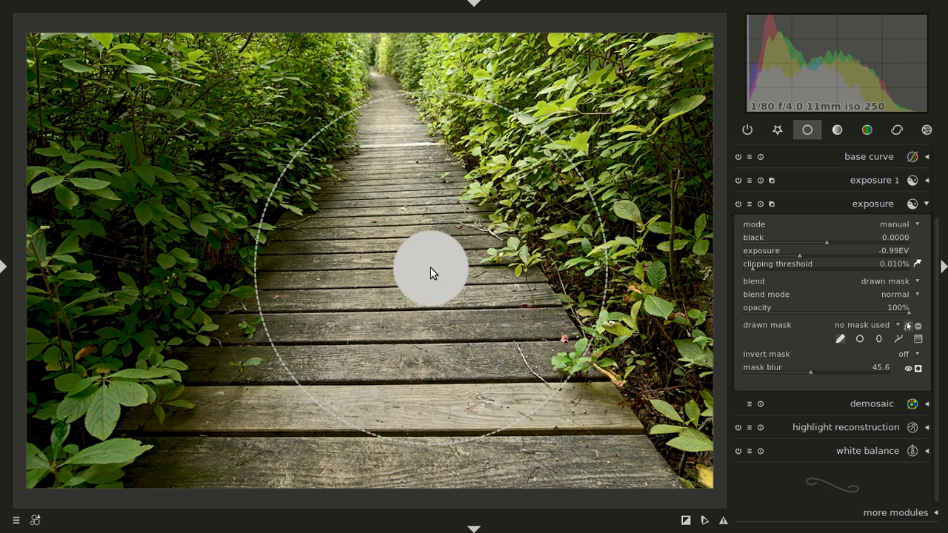
scroll(430, 271, "down", 5)
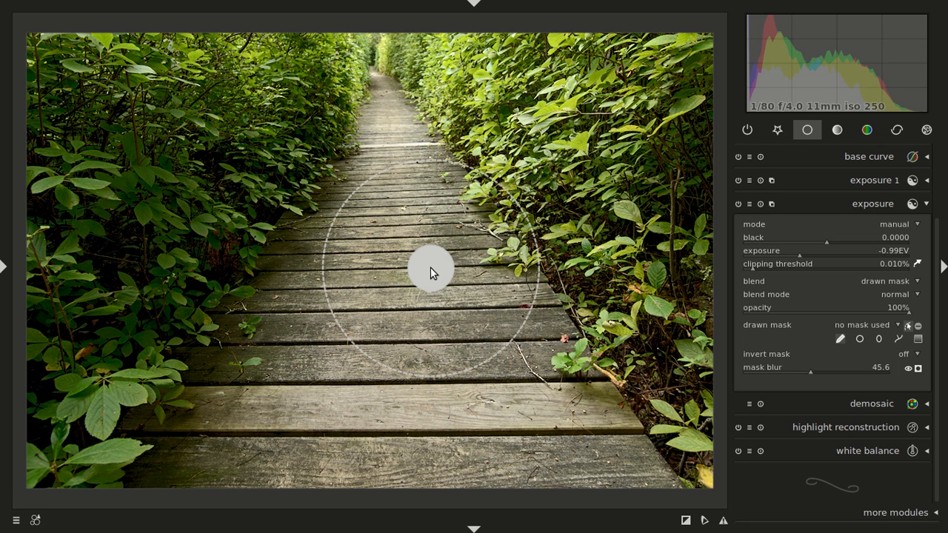
scroll(430, 267, "up", 5)
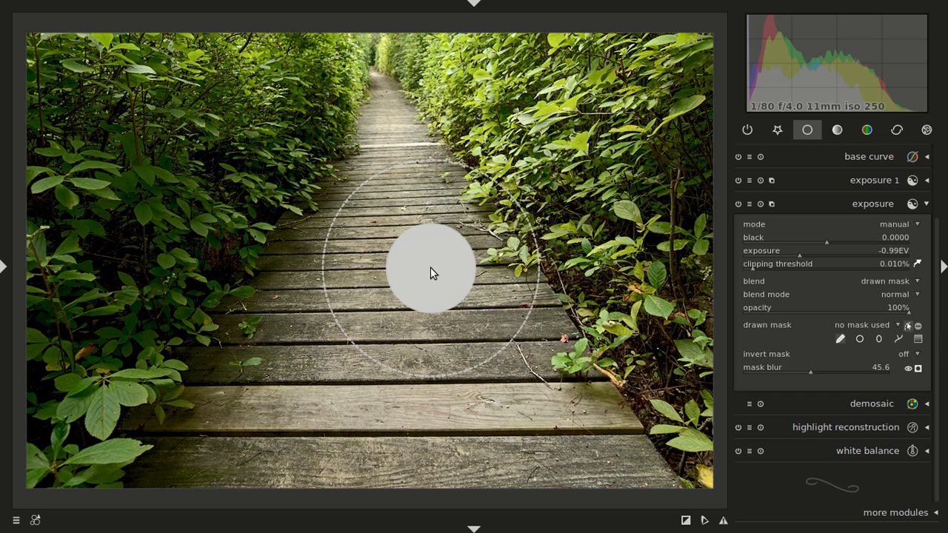
scroll(431, 268, "up", 4)
scroll(431, 267, "down", 2)
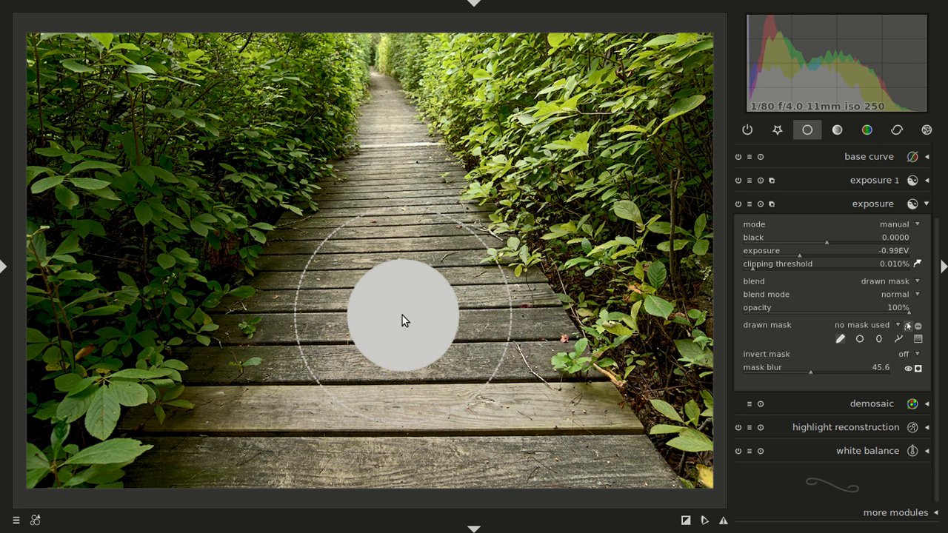
scroll(402, 315, "down", 12)
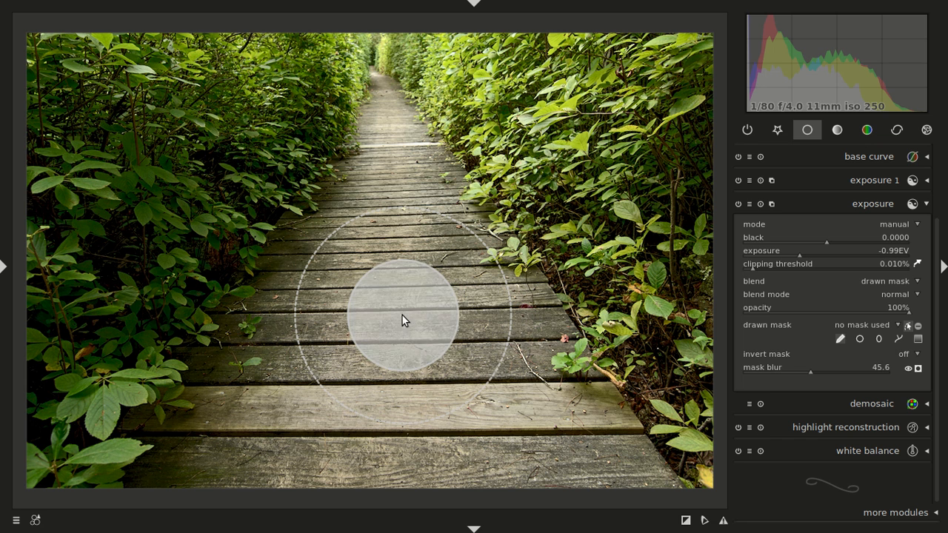
scroll(401, 315, "up", 12)
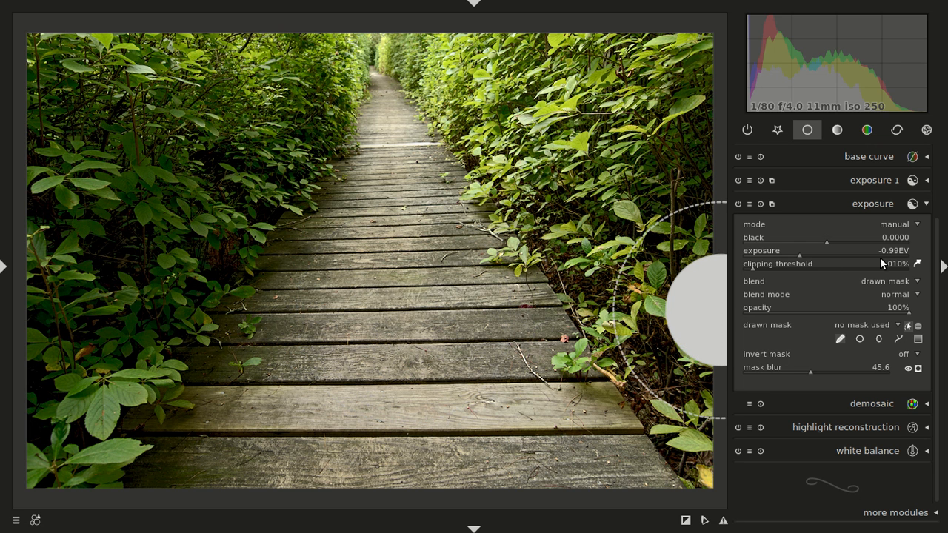
Step: Brush a mask stroke down the foliage beside the boardwalk's left edge, view its mask overlay, and remove the stroke
mouse_move(170, 166)
left_mouse_down()
mouse_move(115, 241)
mouse_move(64, 412)
left_mouse_up()
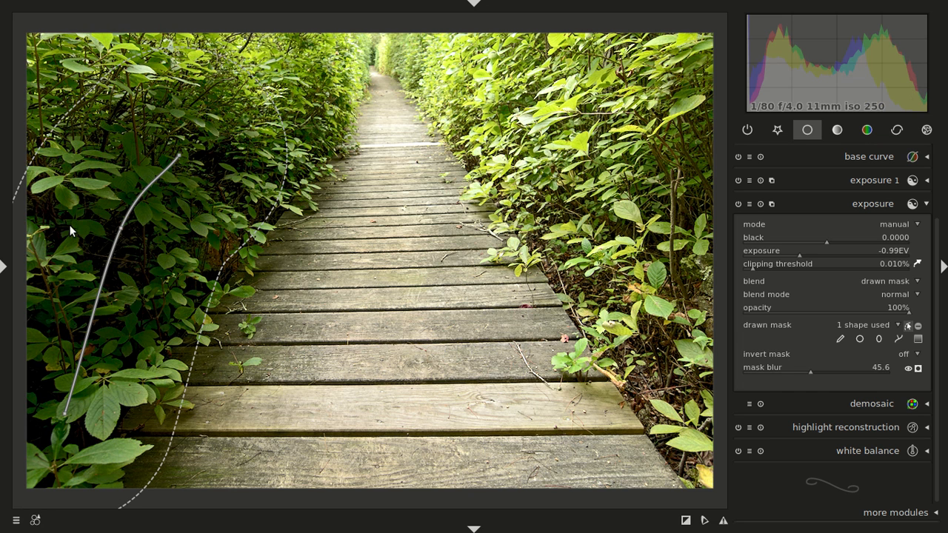
left_click(919, 369)
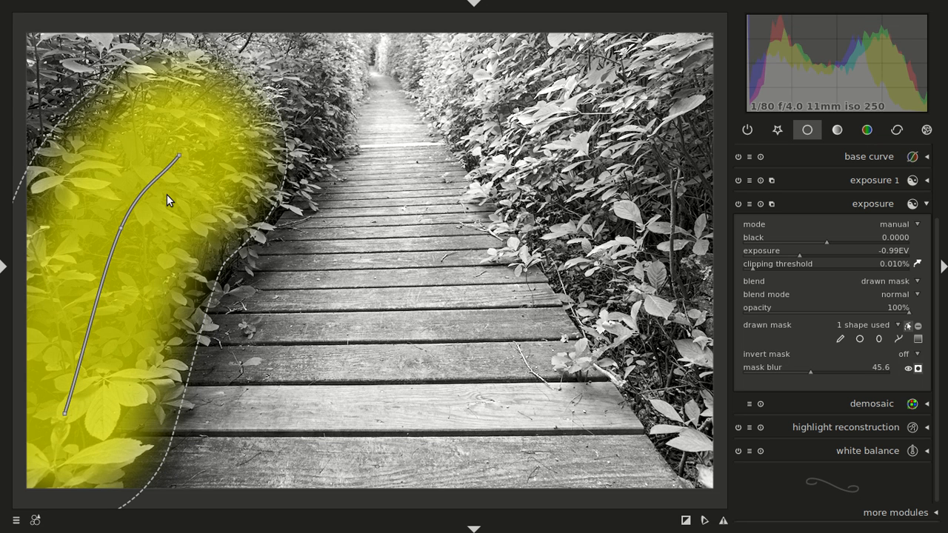
right_click(149, 184)
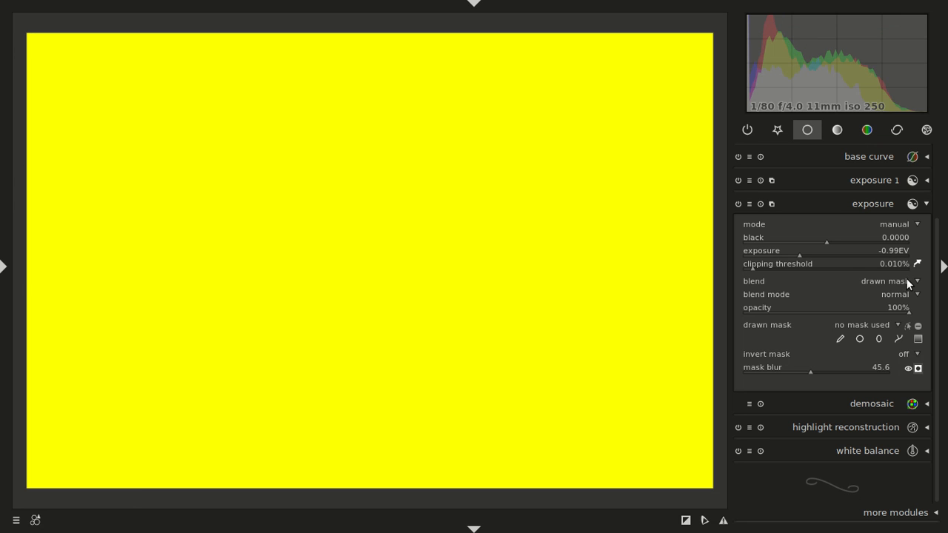
Step: Switch the original exposure instance's blending to a parametric mask and compare the photo with and without the mask overlay
left_click(906, 279)
left_click(906, 294)
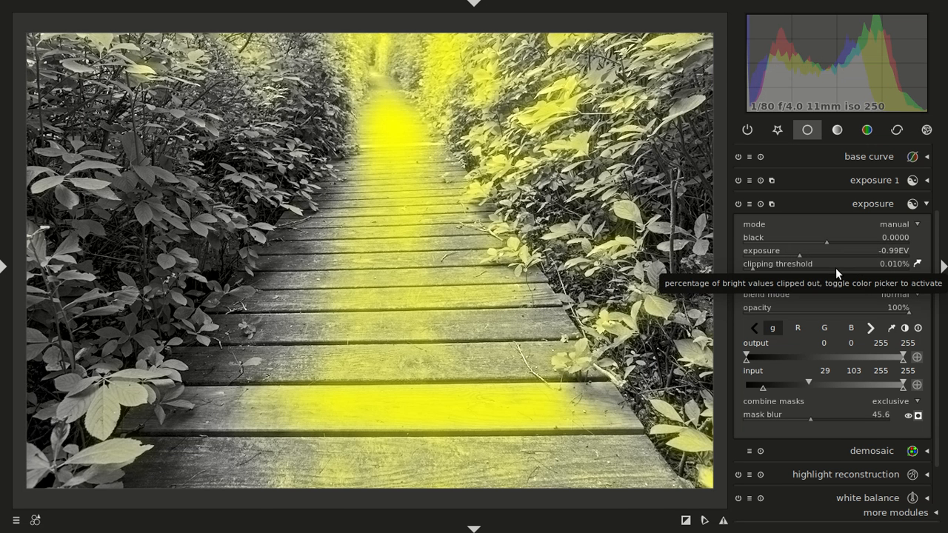
left_click(918, 417)
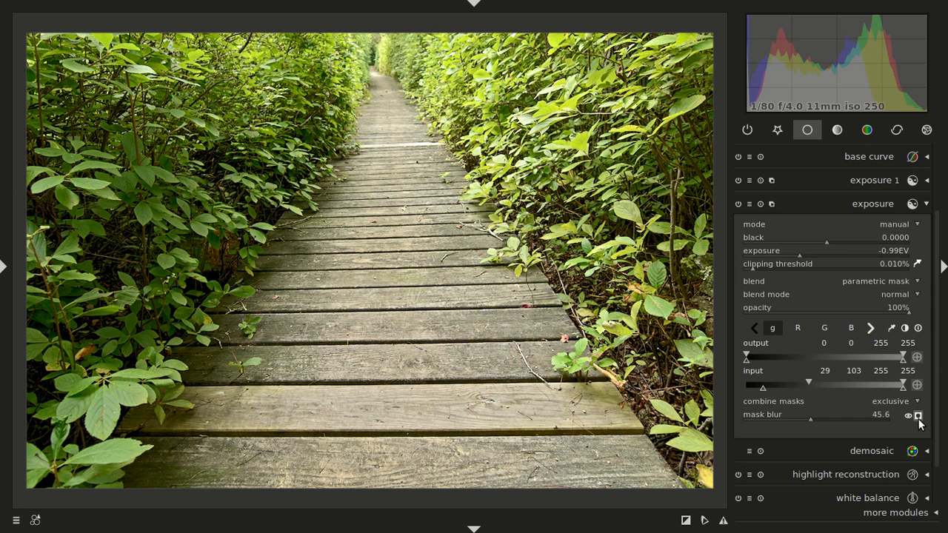
left_click(918, 417)
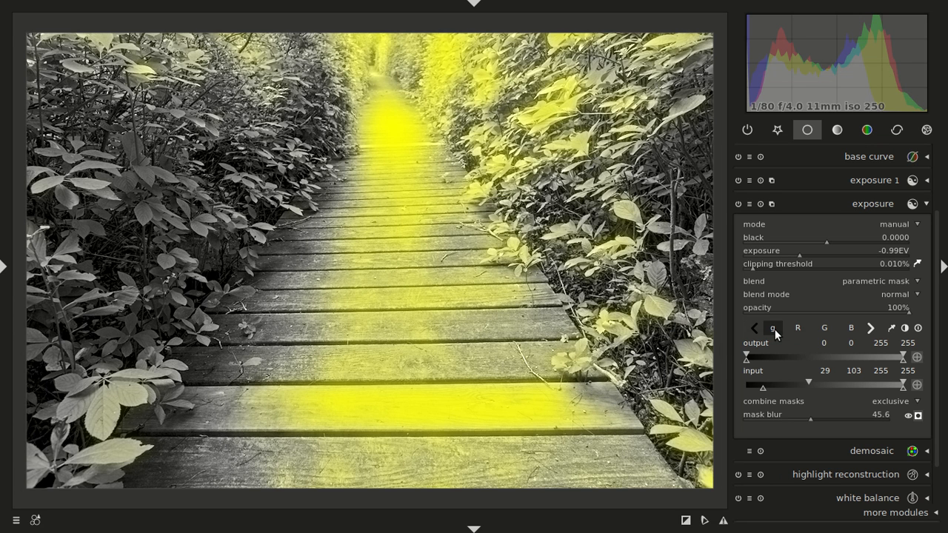
Step: Bring up the parametric mask's hue channel, sample the hue of the bright foliage near the path's far end, and show the mask overlay
left_click(870, 329)
left_click(870, 330)
left_click(871, 329)
left_click(871, 329)
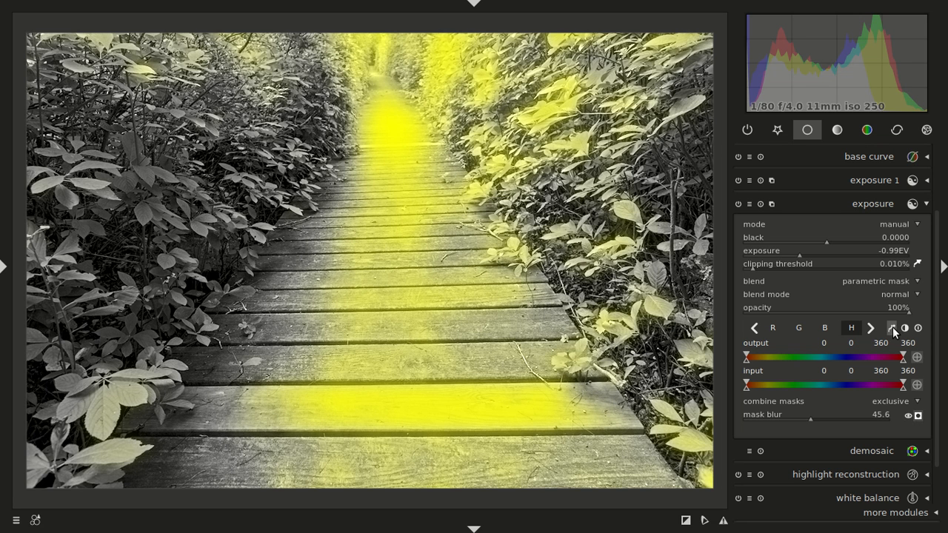
left_click(918, 416)
left_click(893, 326)
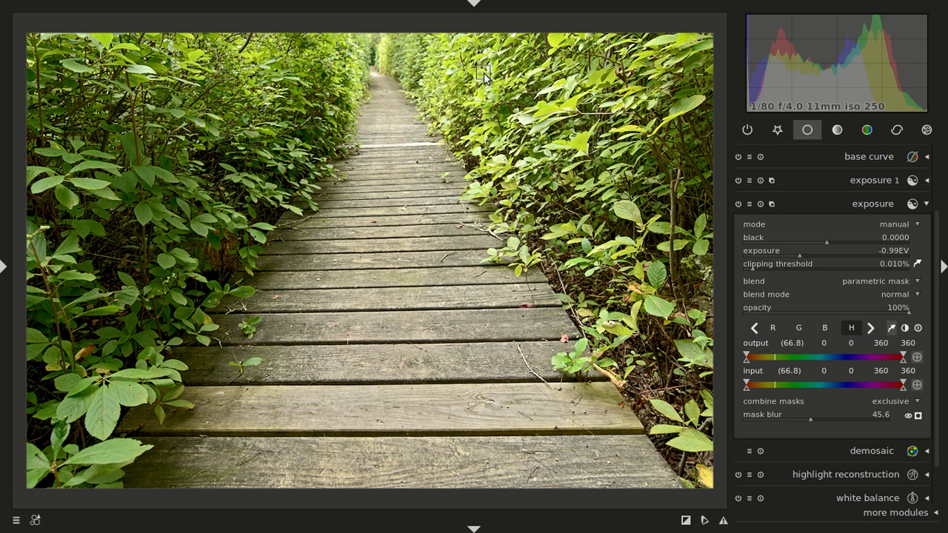
left_click(918, 417)
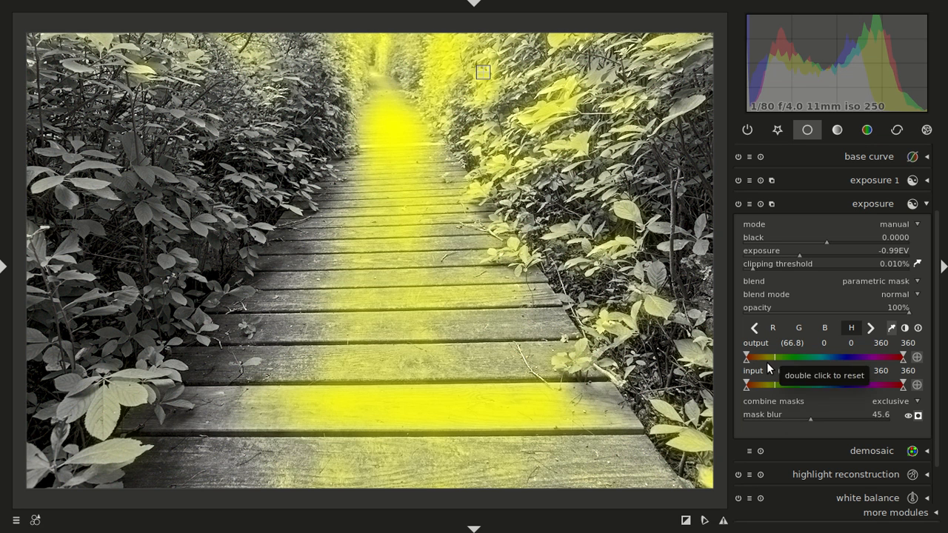
Step: Limit the parametric mask's input hue to the foliage greens with the range markers at 43, 60, 89 and 130
left_click_drag(745, 387, 772, 395)
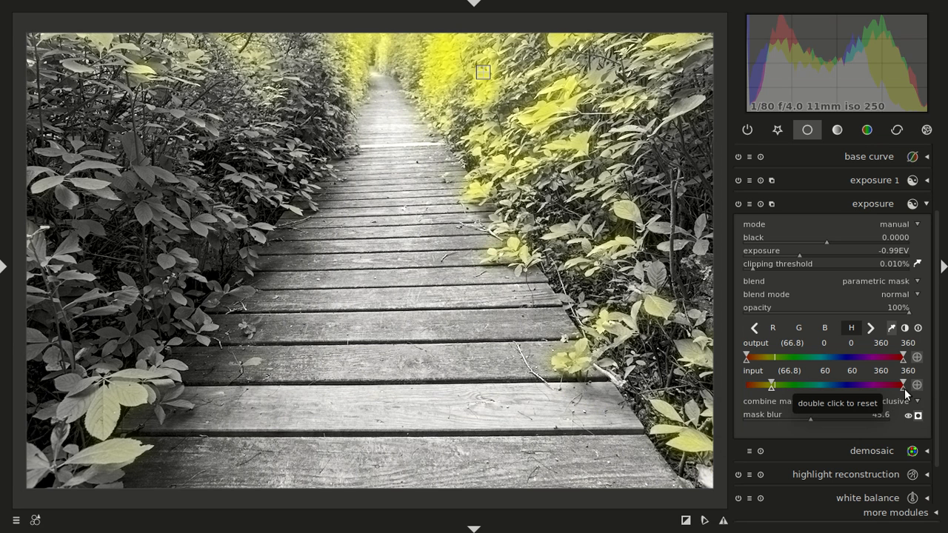
left_click_drag(903, 389, 803, 395)
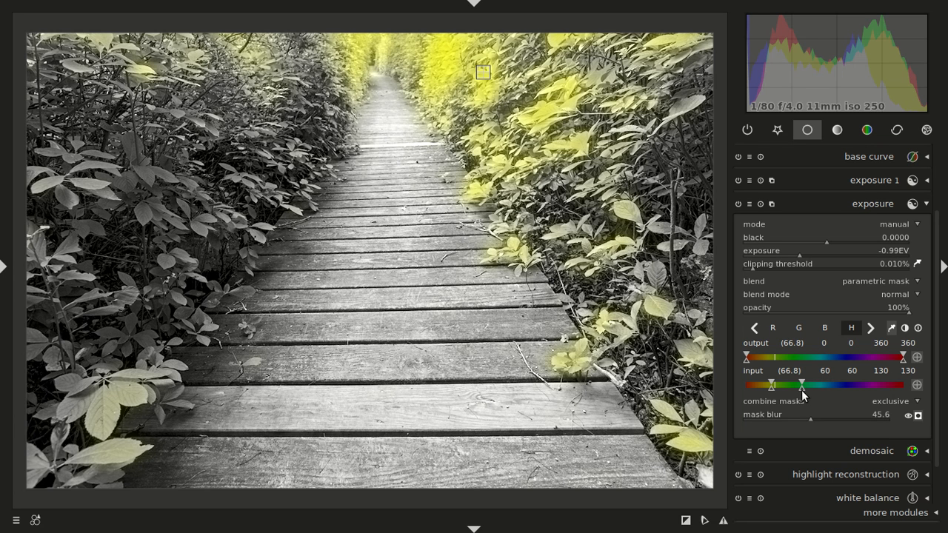
left_click_drag(803, 396, 764, 390)
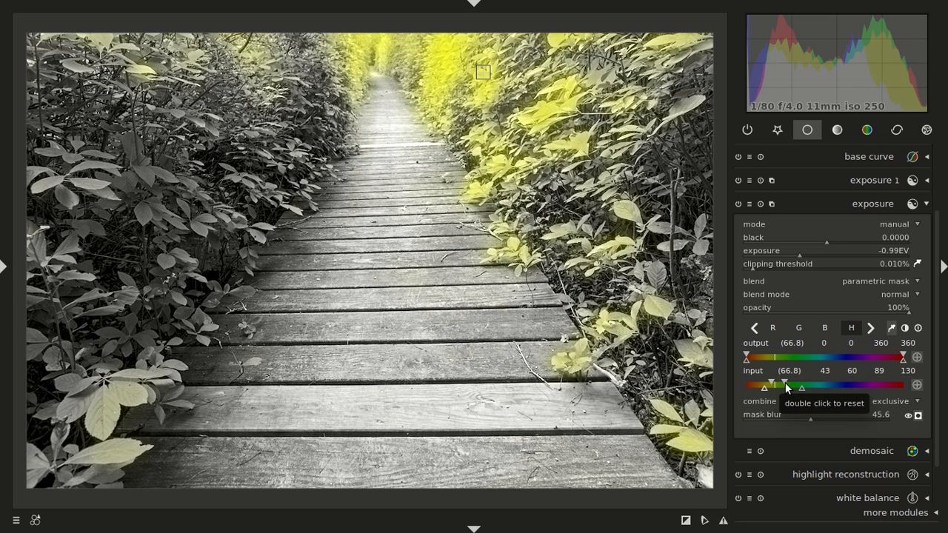
Step: Compare the parametric mask's grey channel range with its hue range, and look at the instance options of exposure 1
double_click(756, 331)
double_click(755, 330)
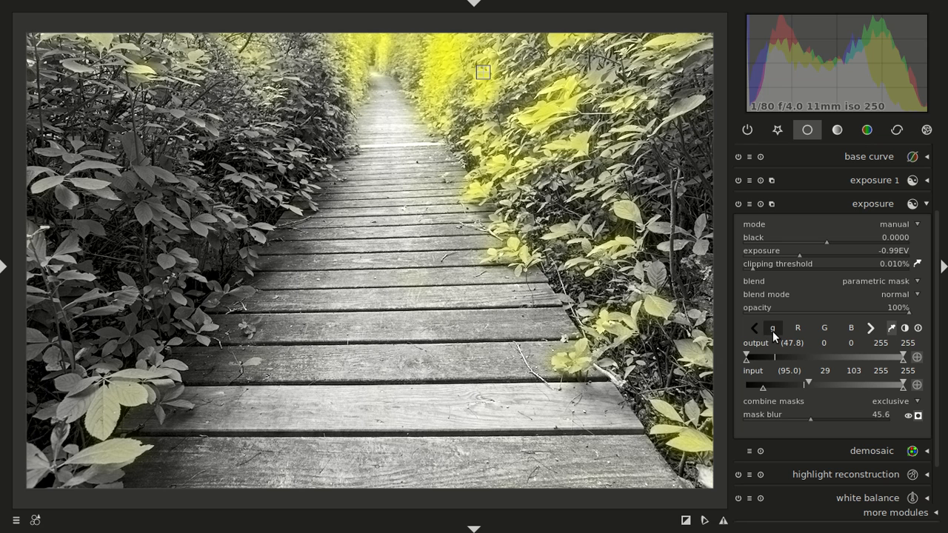
left_click(871, 329)
left_click(872, 329)
left_click(872, 329)
left_click(871, 328)
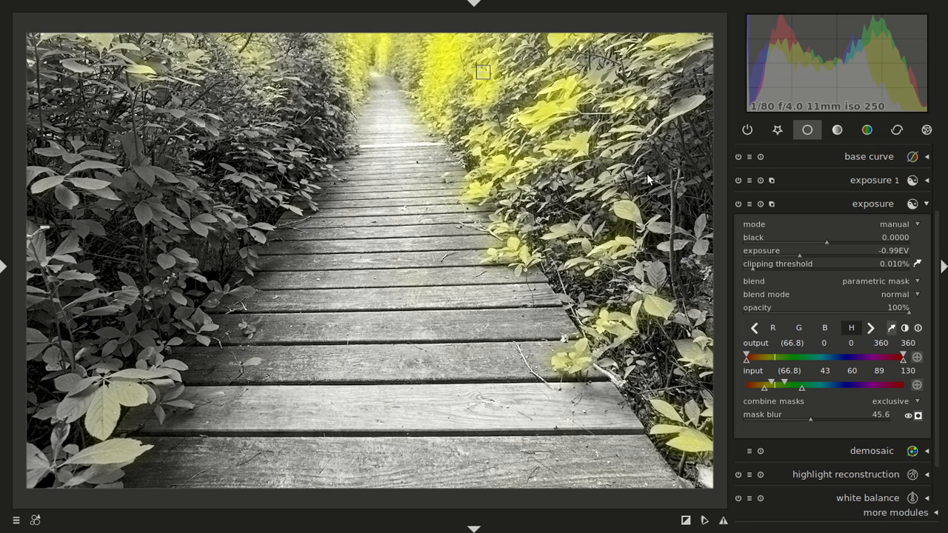
left_click(772, 181)
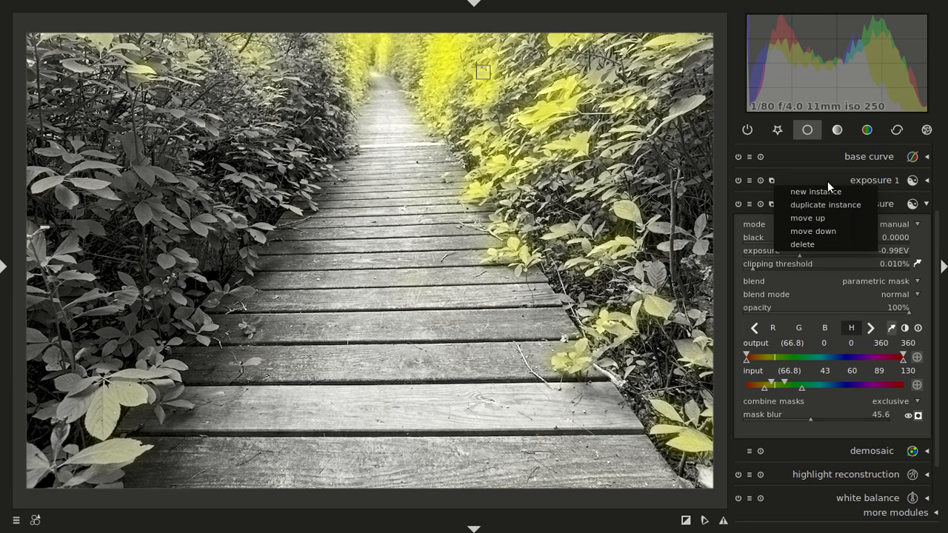
left_click(867, 175)
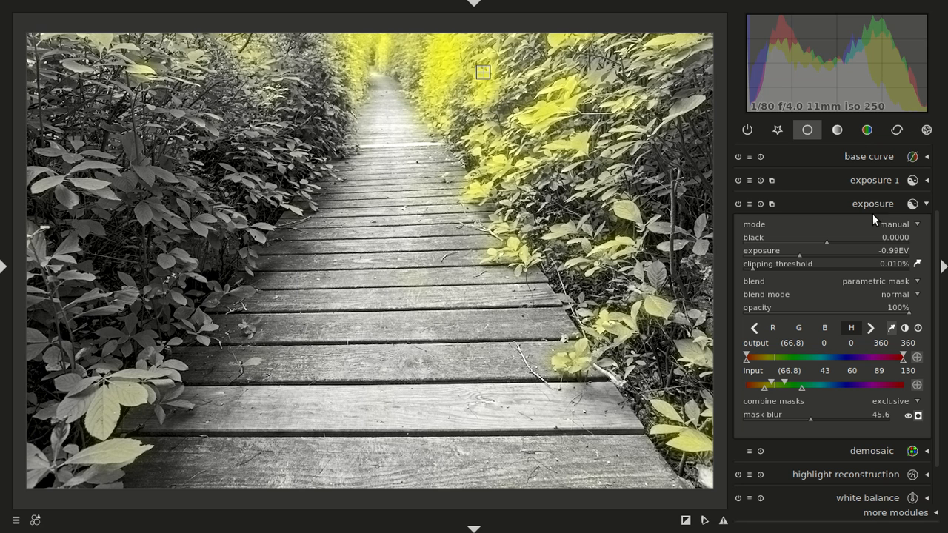
Step: Change the original exposure instance's blending to a drawn & parametric mask
left_click(887, 281)
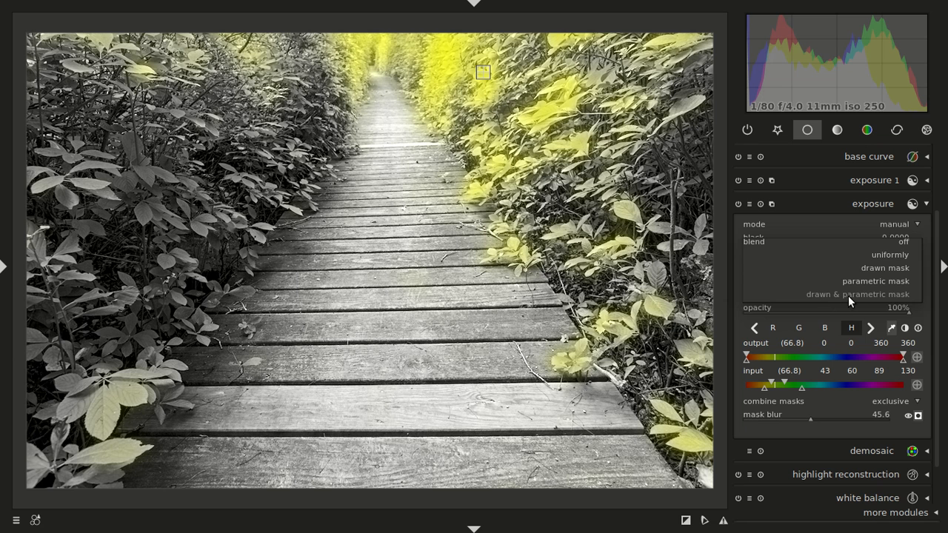
left_click(854, 295)
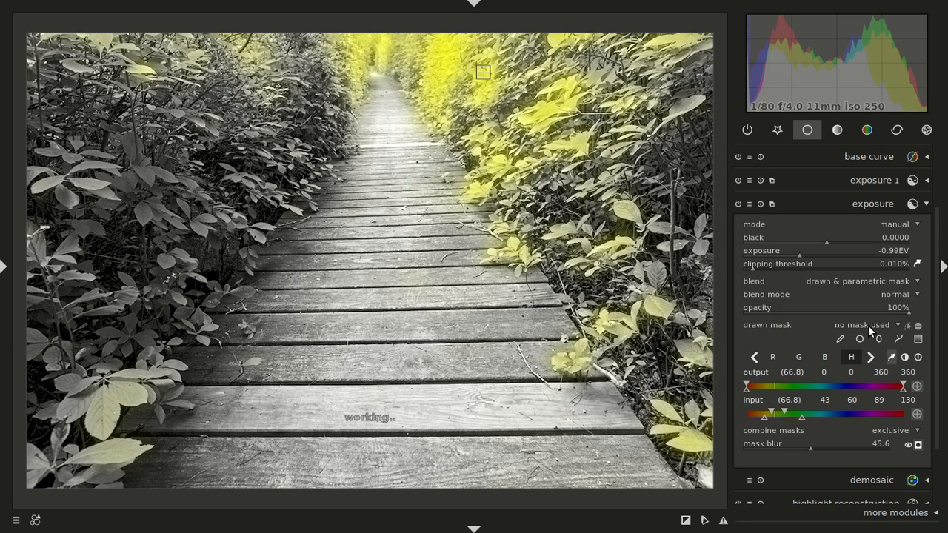
Step: Brush a looping mask stroke around the far end of the path and examine the combined mask overlay
left_click(840, 337)
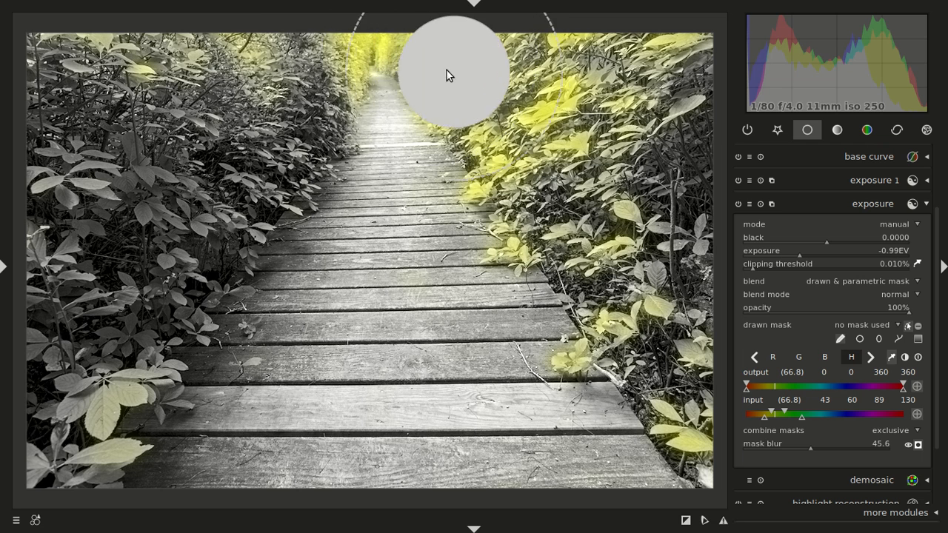
left_click(917, 444)
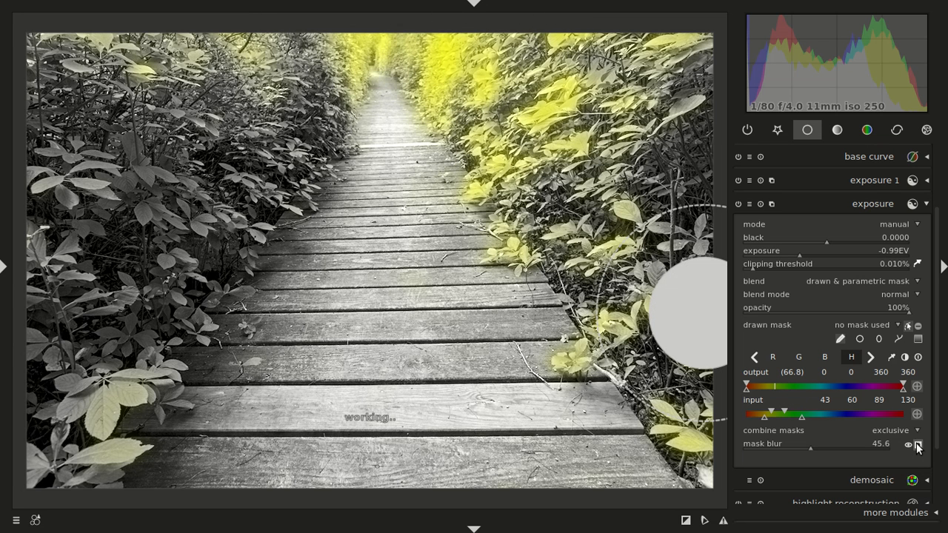
left_click(918, 444)
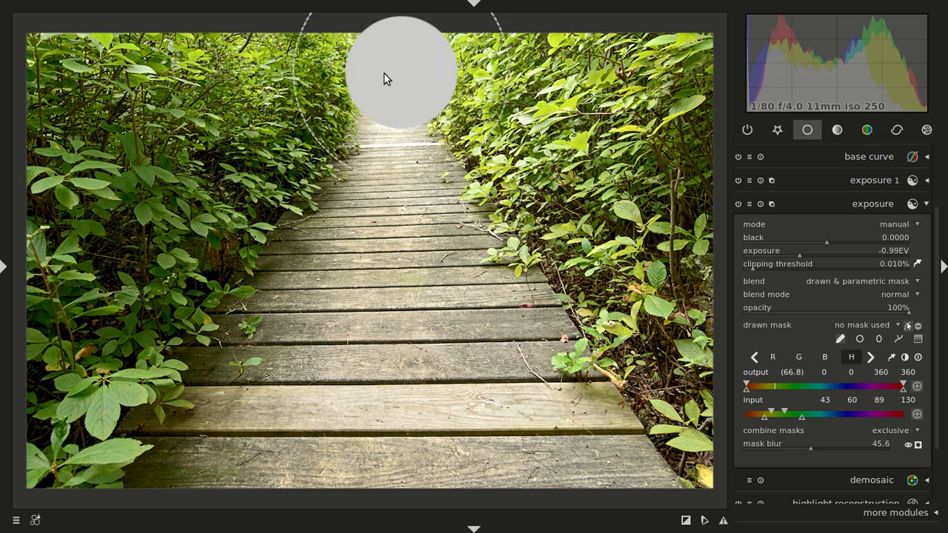
mouse_move(279, 57)
left_mouse_down()
mouse_move(507, 58)
mouse_move(512, 81)
mouse_move(492, 114)
mouse_move(450, 123)
mouse_move(319, 117)
mouse_move(283, 93)
mouse_move(338, 59)
mouse_move(368, 59)
left_mouse_up()
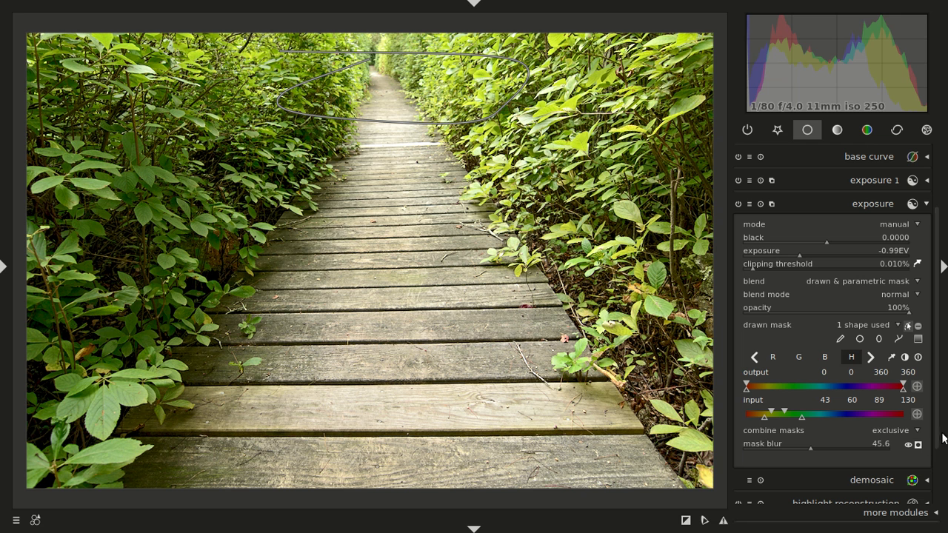
left_click(918, 445)
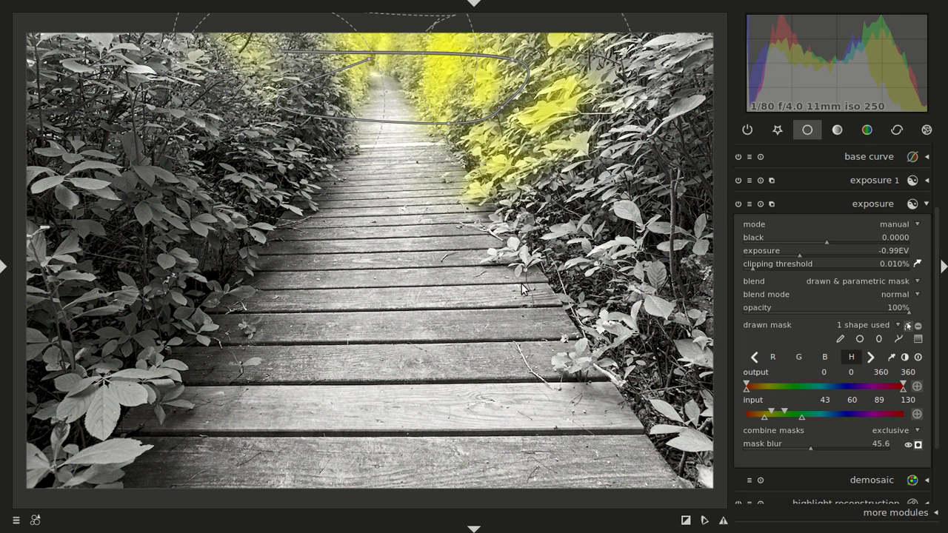
Step: Brush a second mask stroke over the lower boardwalk and left foliage, and remove both brush shapes
left_click(840, 340)
mouse_move(505, 353)
left_mouse_down()
mouse_move(263, 310)
mouse_move(156, 239)
mouse_move(44, 407)
mouse_move(425, 514)
mouse_move(660, 505)
mouse_move(675, 476)
mouse_move(405, 427)
mouse_move(264, 433)
mouse_move(125, 410)
mouse_move(115, 391)
mouse_move(287, 397)
mouse_move(411, 426)
mouse_move(563, 439)
left_mouse_up()
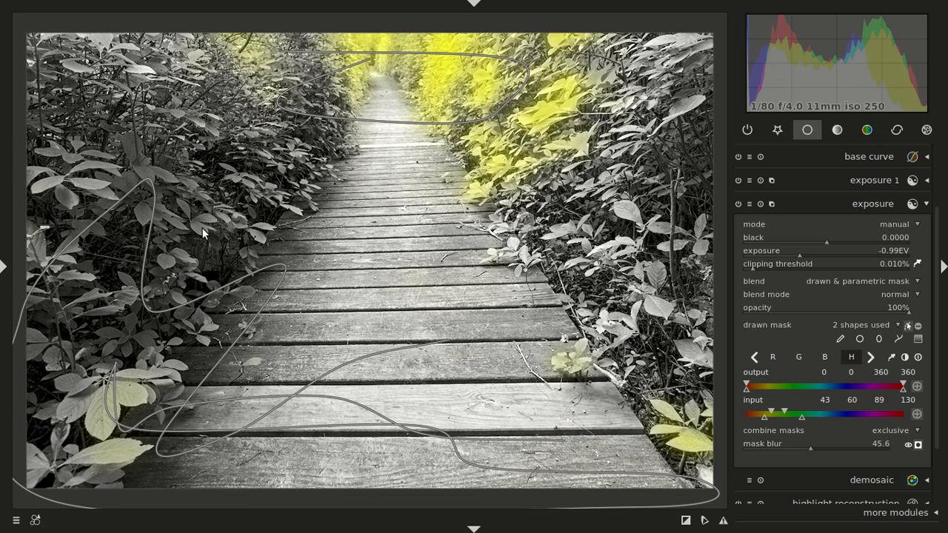
right_click(185, 301)
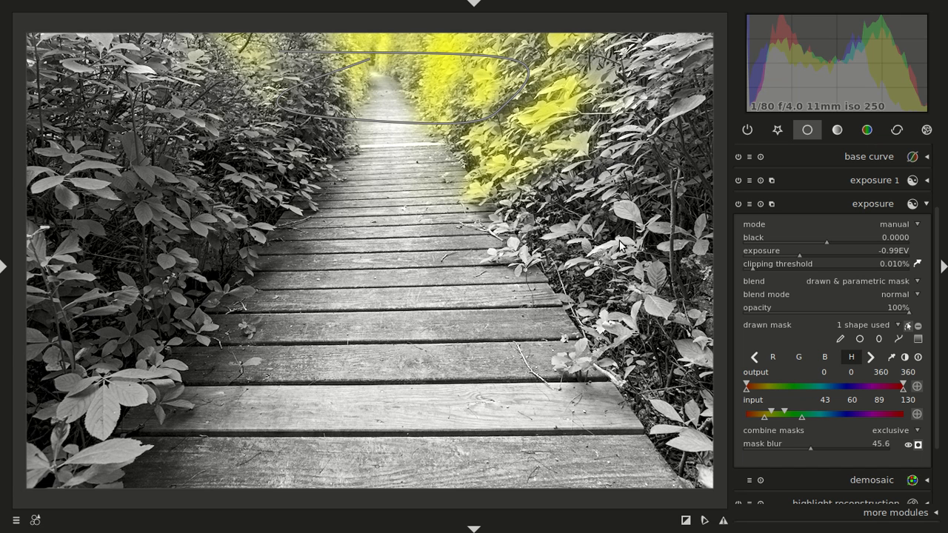
right_click(456, 119)
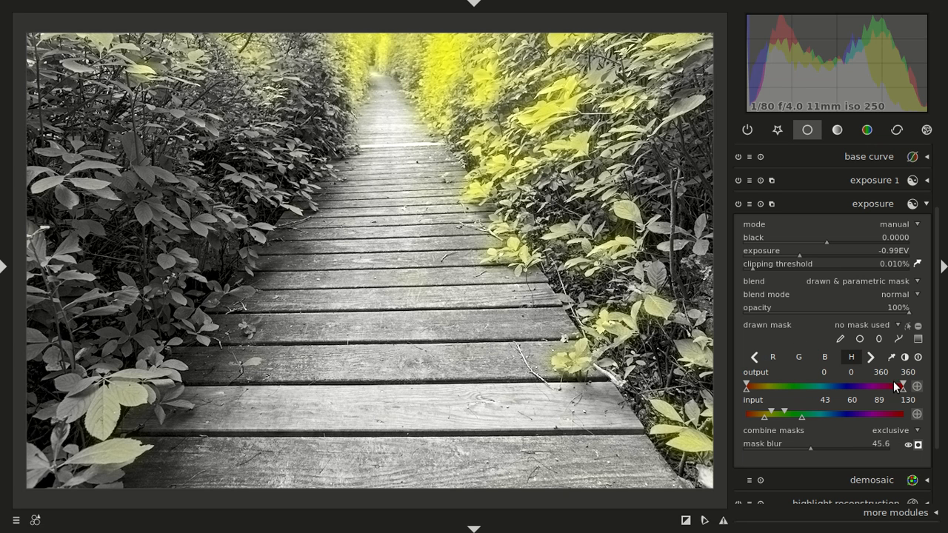
Step: Hide the mask overlay, collapse the exposure module and return to the lighttable
left_click(919, 445)
left_click(880, 206)
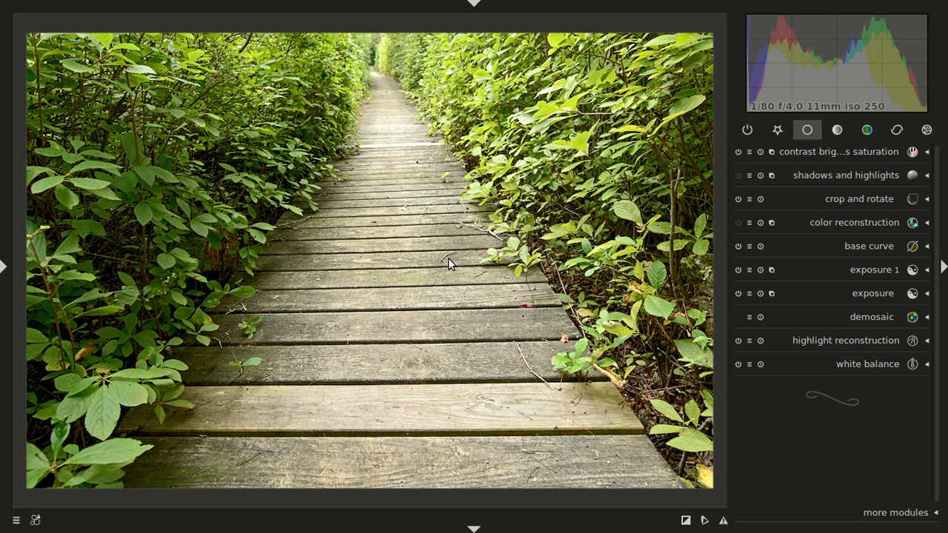
key("l")
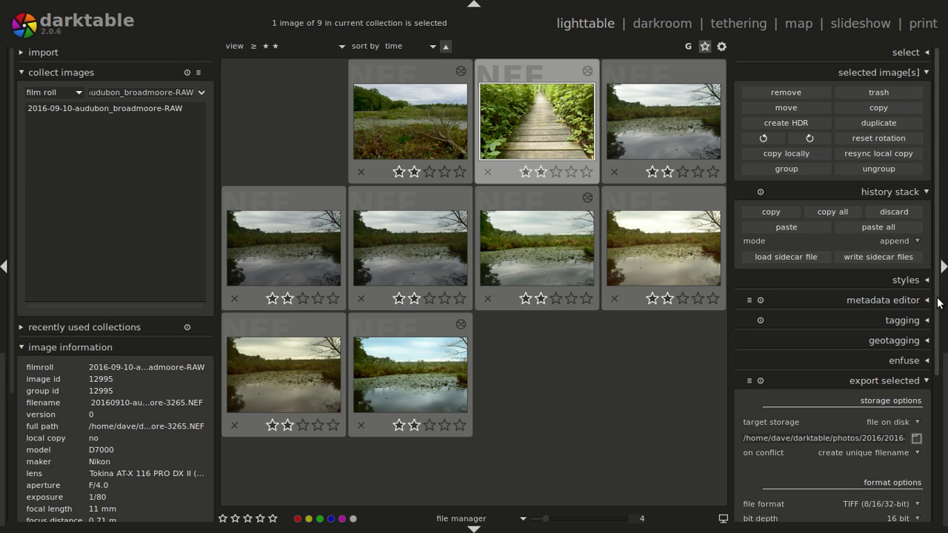
Step: Keep file on disk as the export target storage and browse the output directory to the 2016-09-10-audubon_broadmoore-RAW folder
scroll(937, 304, "down", 5)
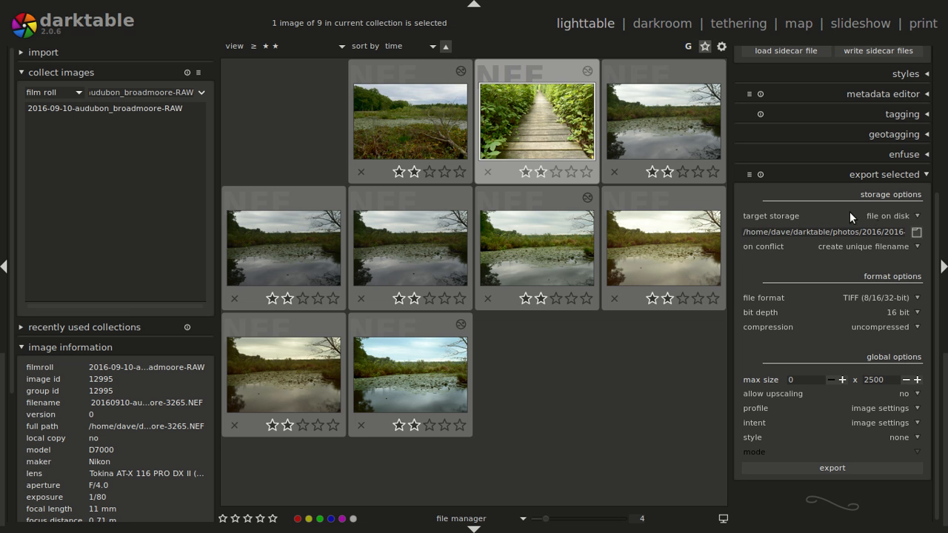
left_click(878, 214)
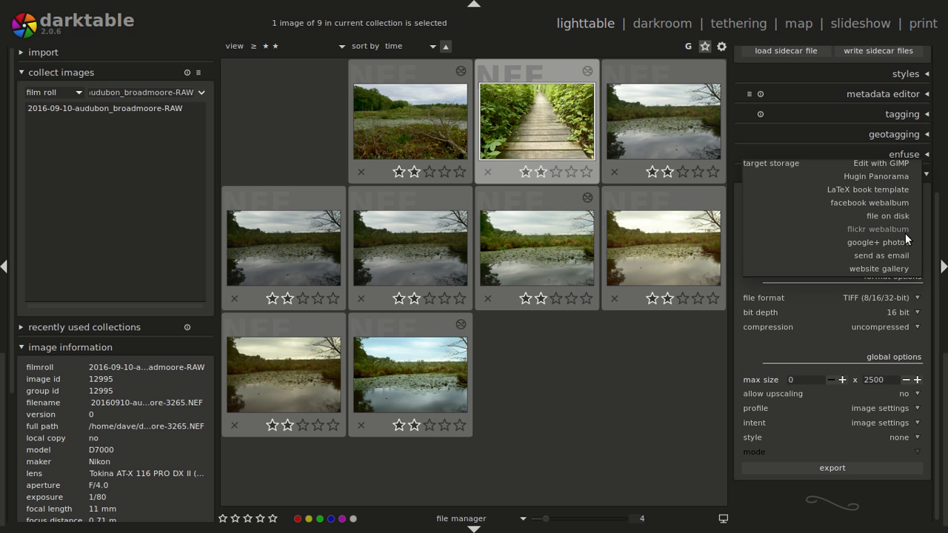
left_click(906, 215)
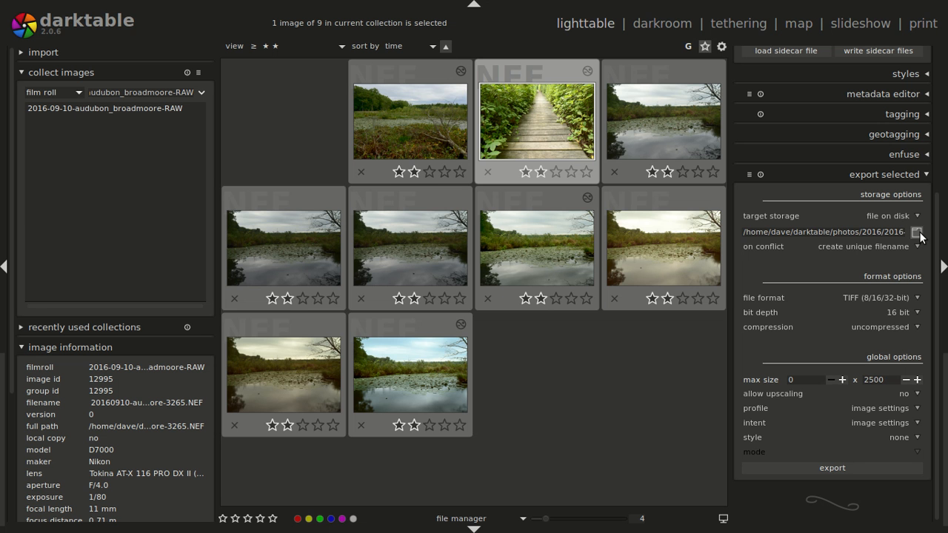
left_click(917, 232)
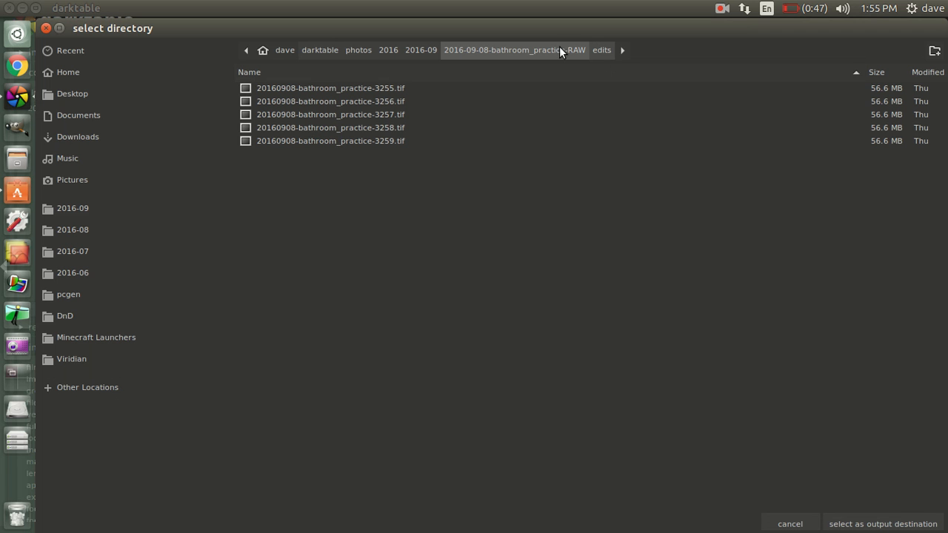
left_click(431, 50)
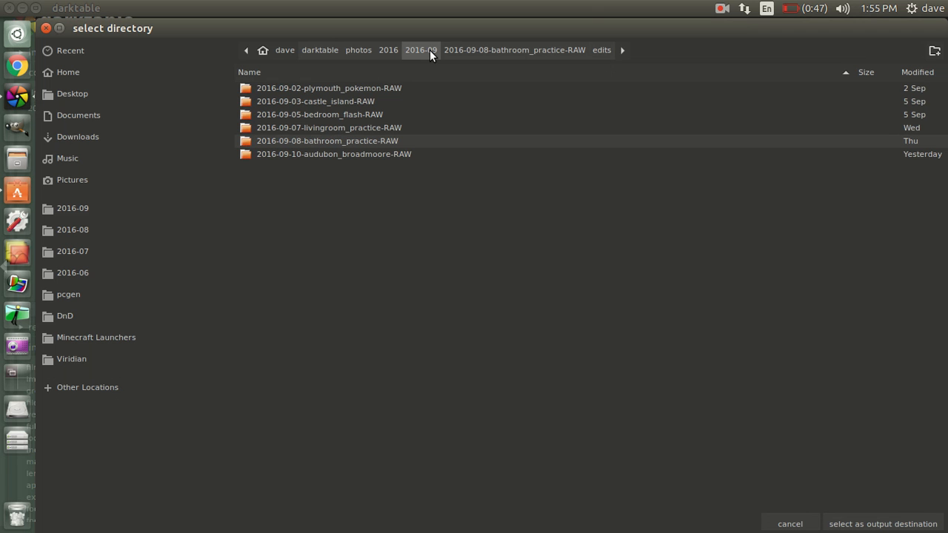
double_click(380, 154)
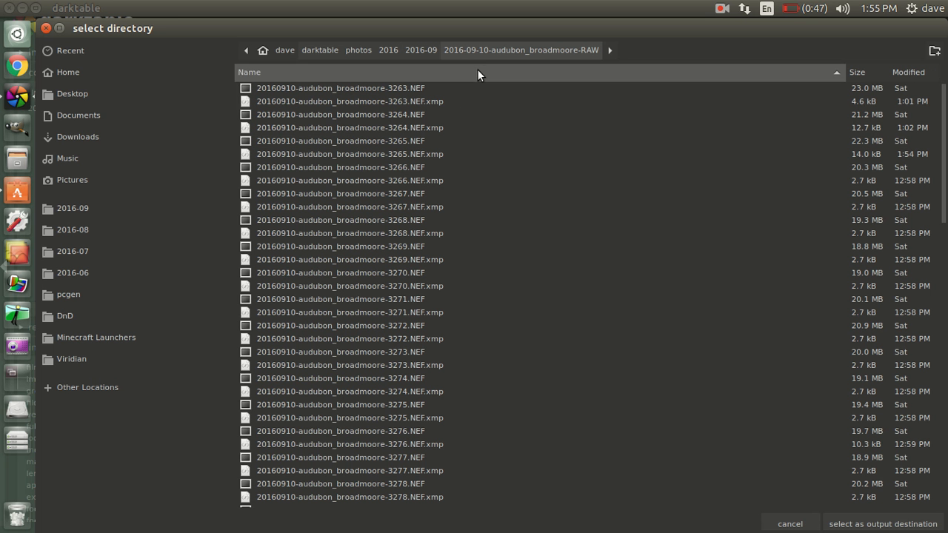
Step: Create an "edits" folder inside the audubon_broadmoore-RAW folder and select it as the export output destination
left_click(935, 50)
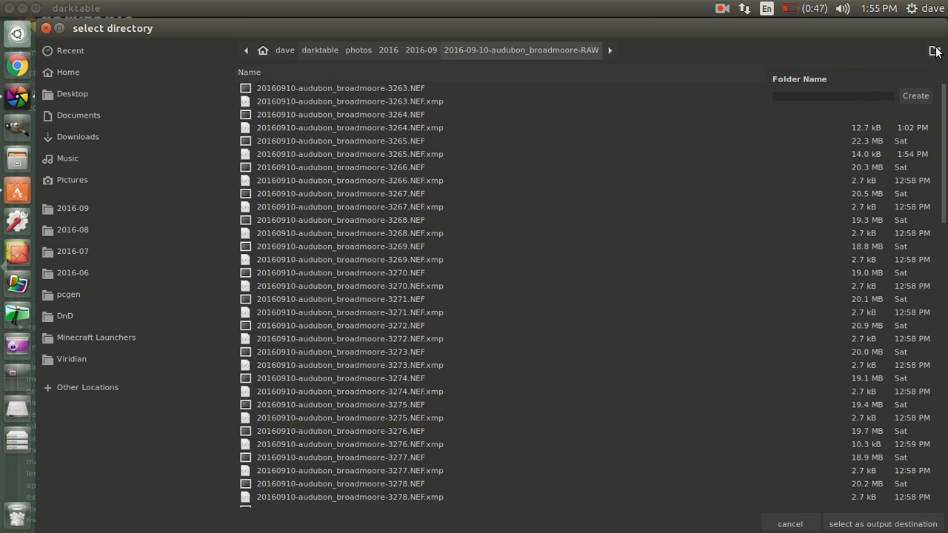
type("edir")
key("BackSpace")
type("ts")
key("Return")
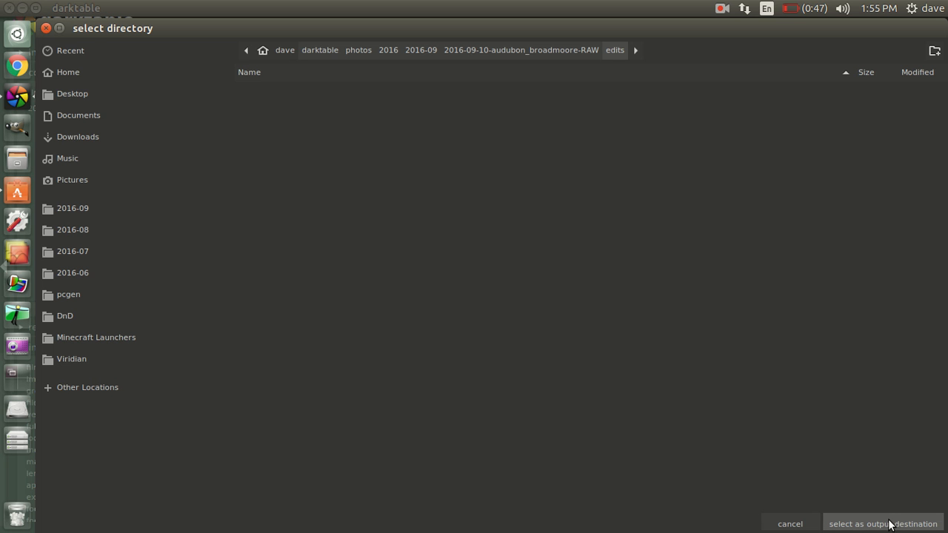
left_click(886, 526)
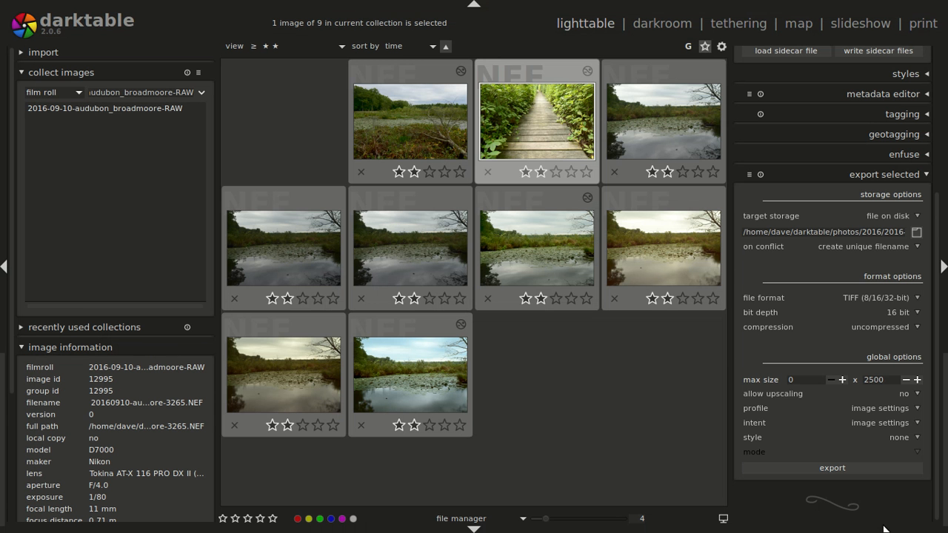
Step: Set the export file format to JPEG (8-bit) with quality 89 and clear the 2500 maximum height limit
left_click(901, 296)
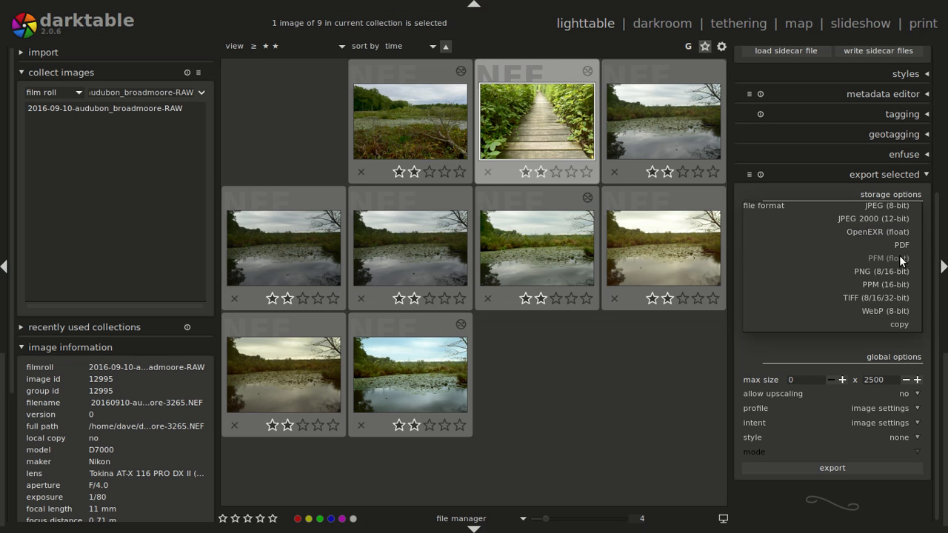
left_click(901, 207)
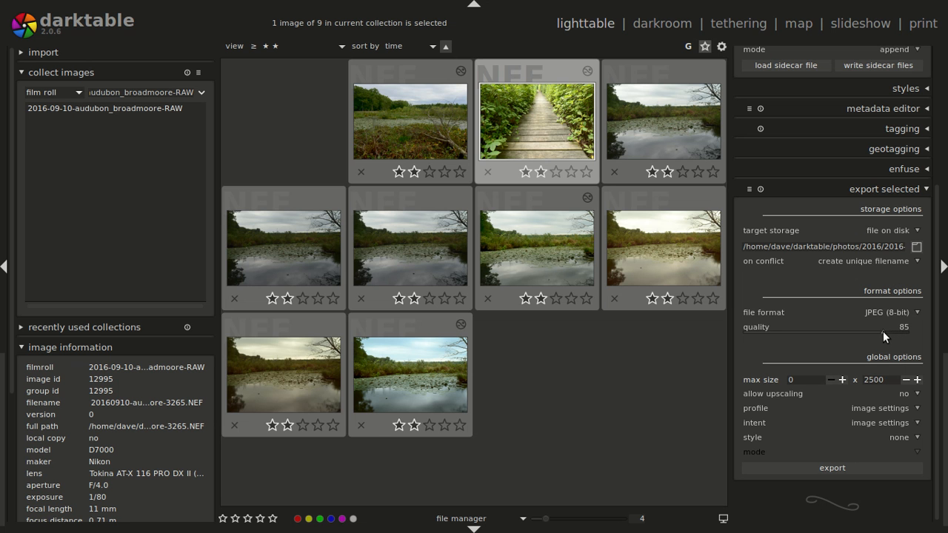
mouse_move(861, 330)
left_mouse_down()
mouse_move(886, 331)
mouse_move(828, 339)
mouse_move(865, 337)
left_mouse_up()
double_click(888, 381)
key("BackSpace")
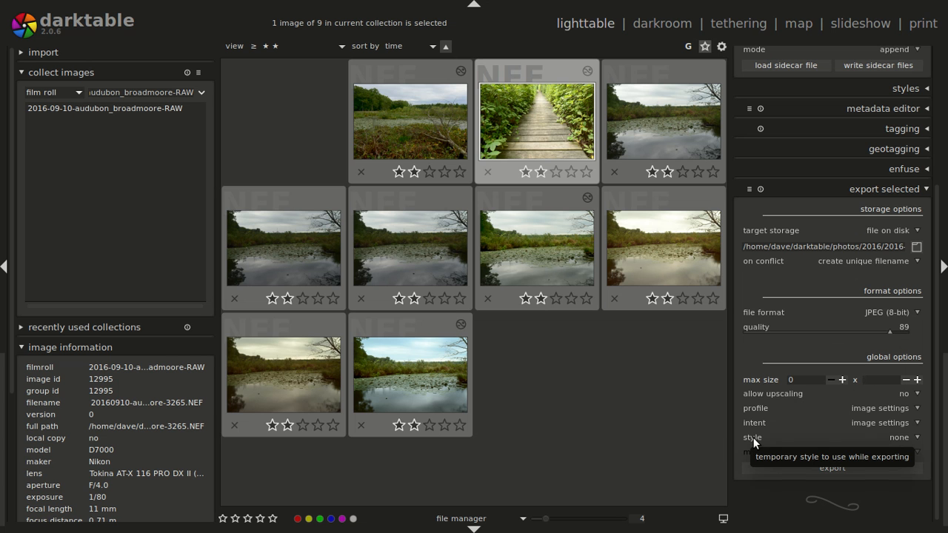
Step: Set the export style to Industrial Effects - Colour and Light and export the selected boardwalk photo
left_click(907, 437)
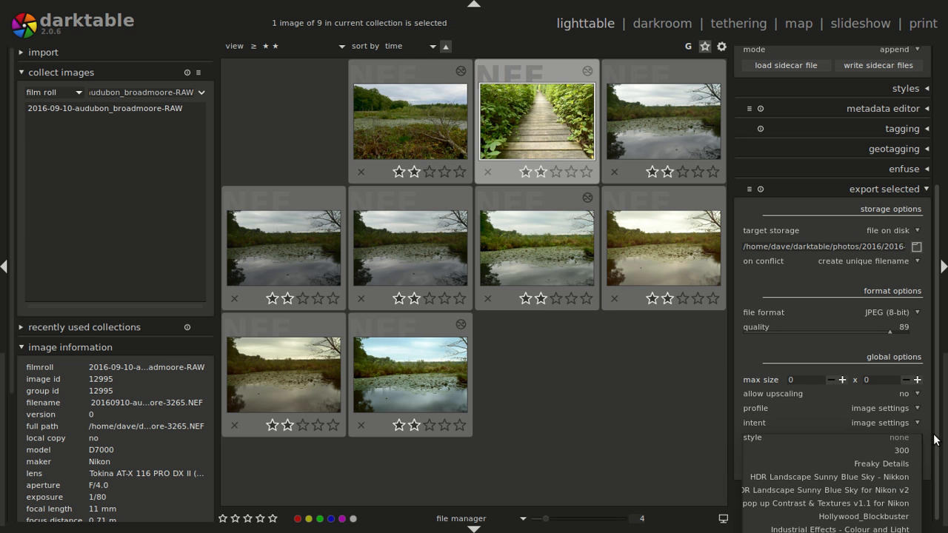
scroll(895, 469, "down", 6)
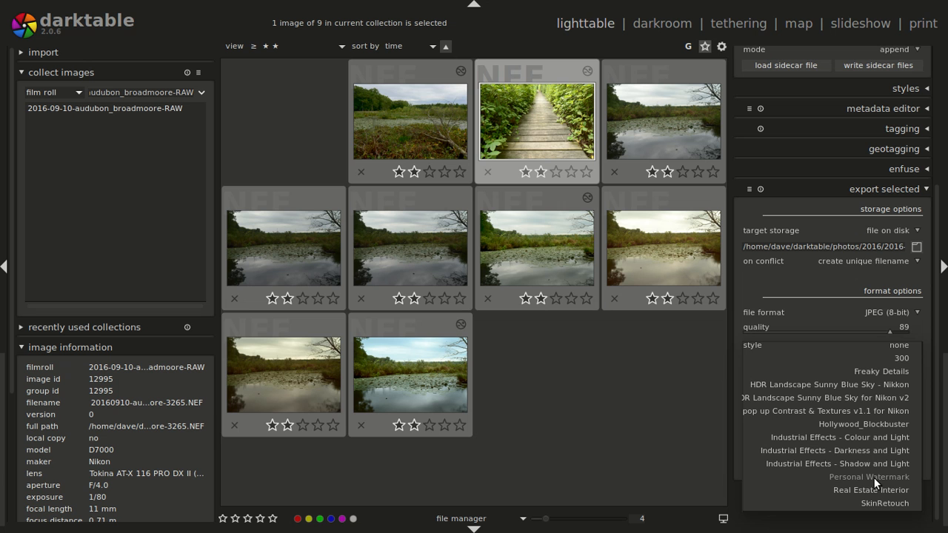
left_click(932, 353)
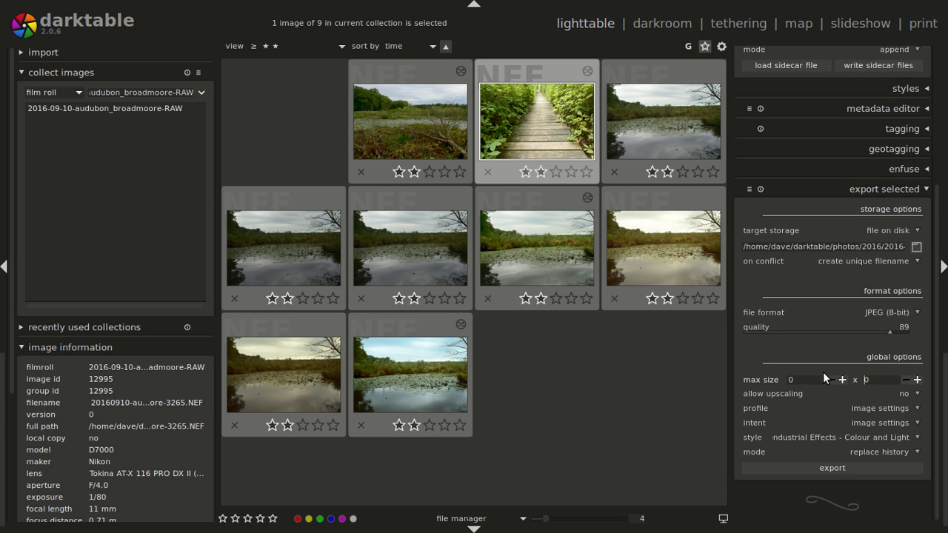
left_click(833, 469)
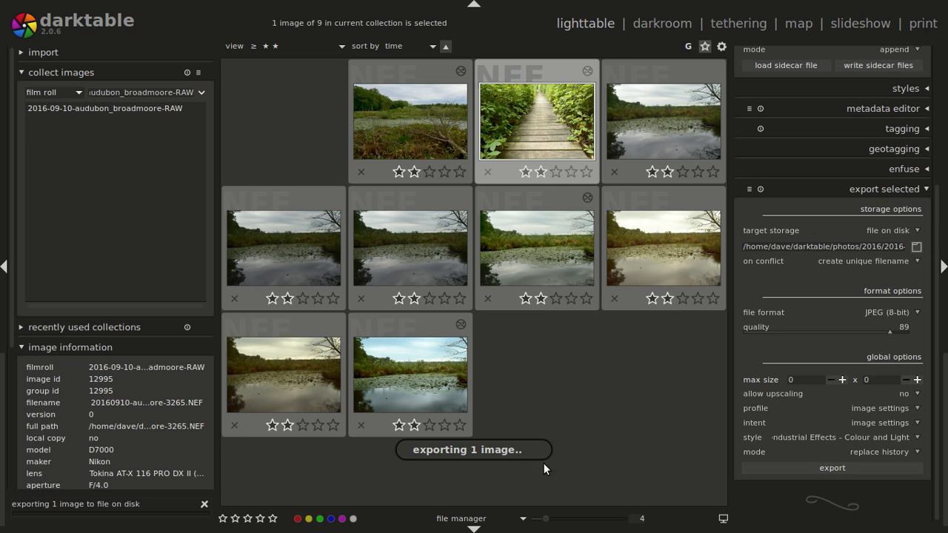